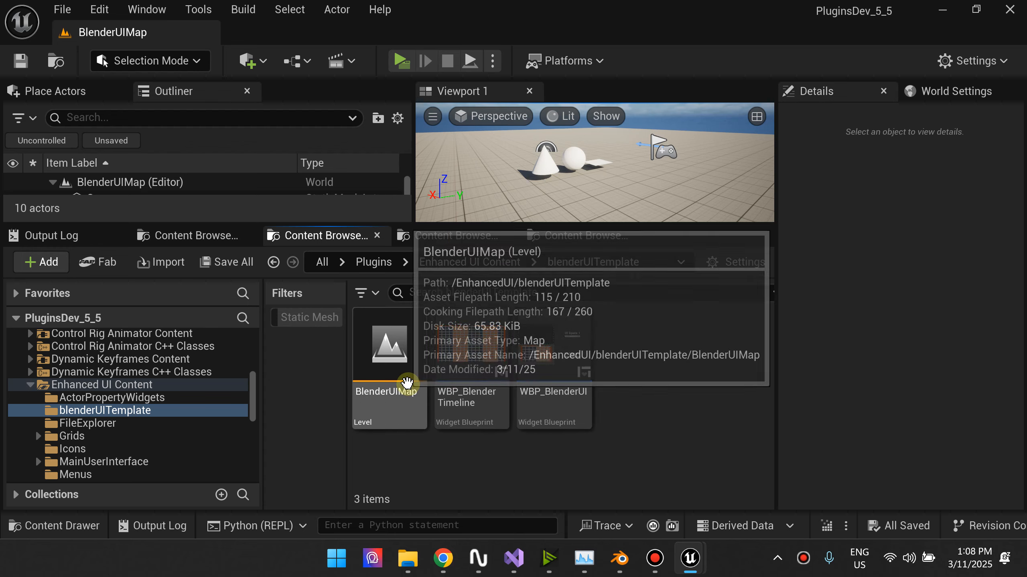
- Open the BlenderUIMap level, play it to try out the viewport camera and character movement, and stop the preview
double_click(390, 355)
left_click(405, 56)
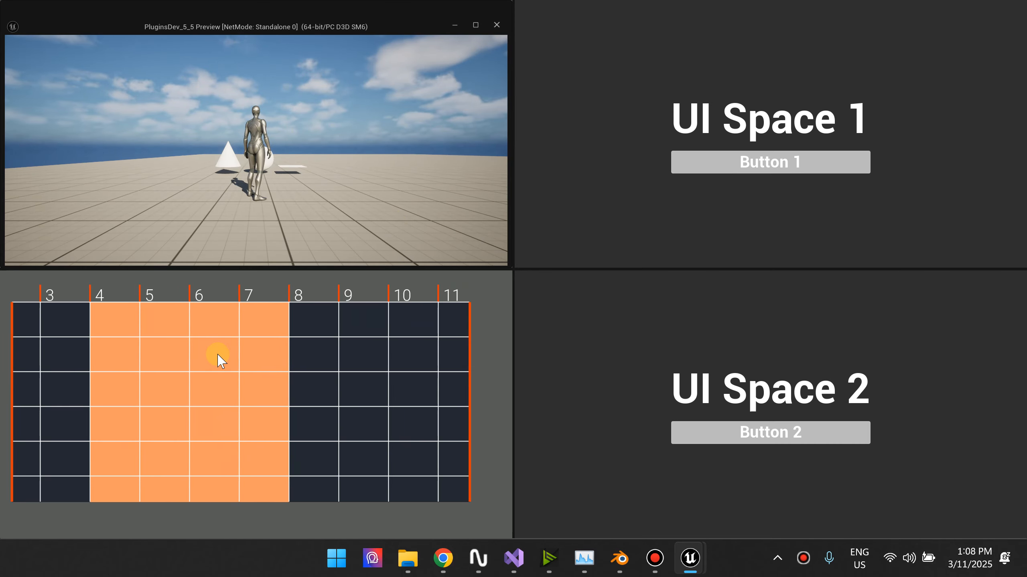
left_click_drag(358, 199, 295, 243)
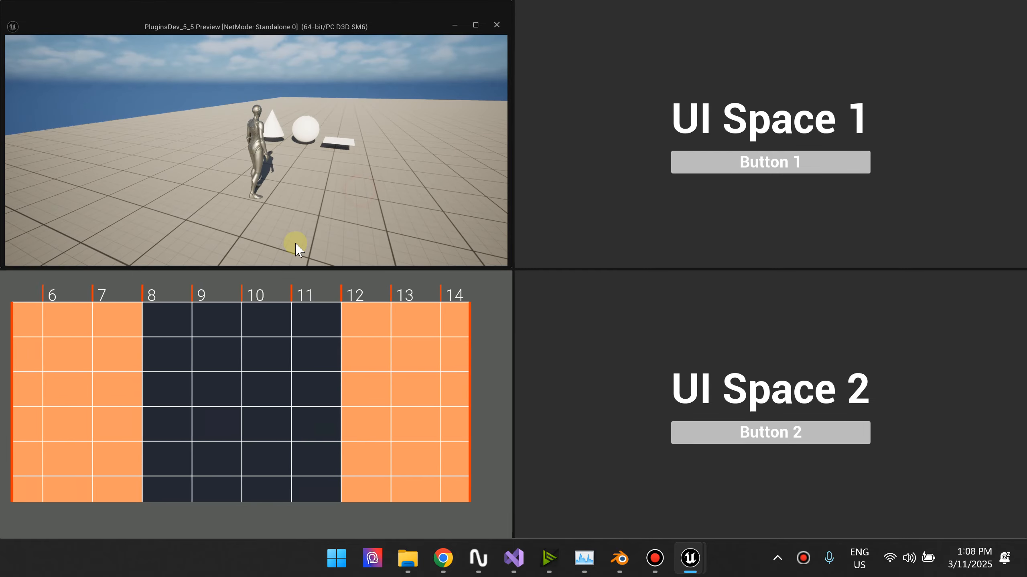
key("w")
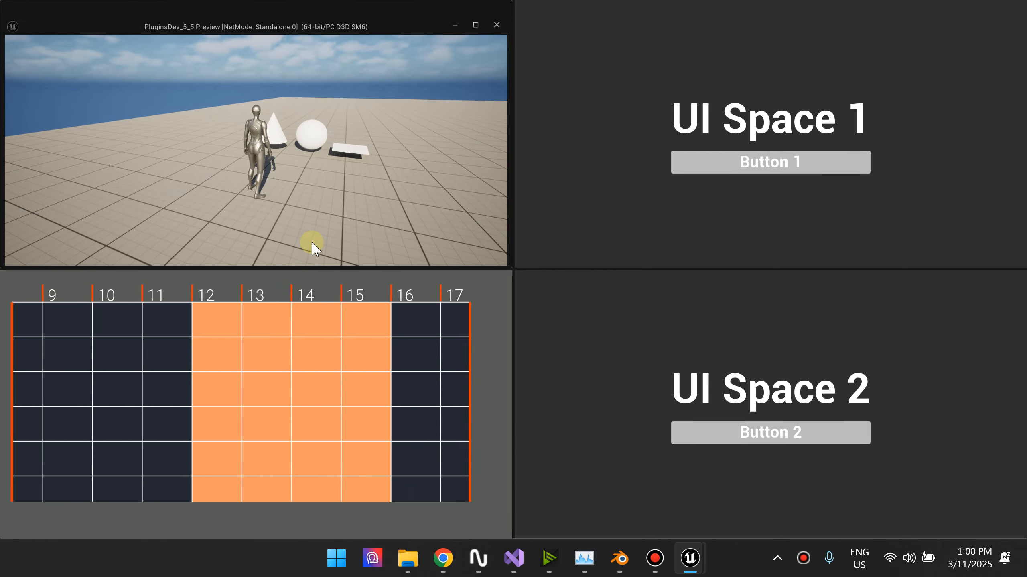
key("Escape")
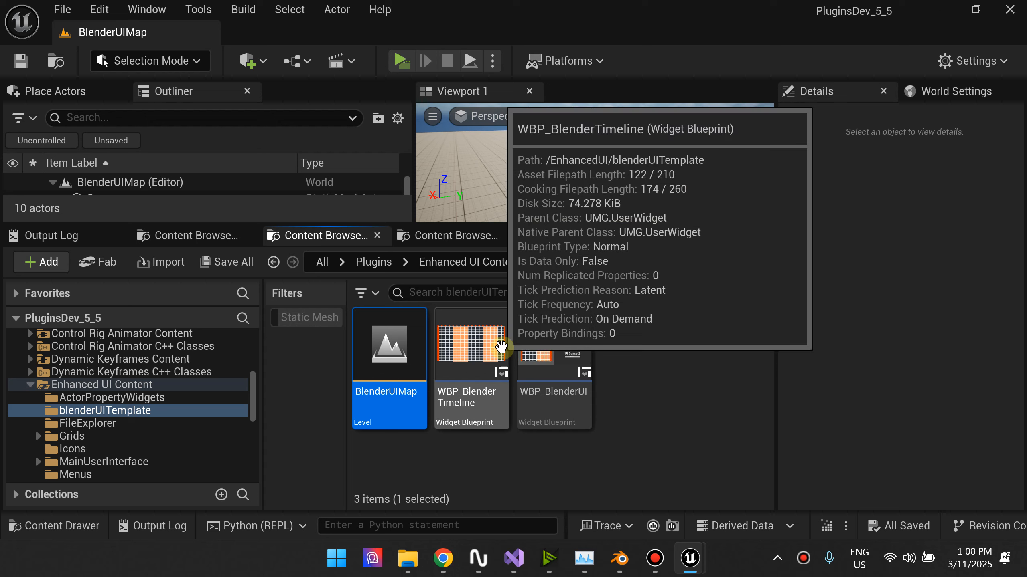
- Switch to Blender, pan its timeline, and look at the editor type choices for the timeline area
left_click(620, 559)
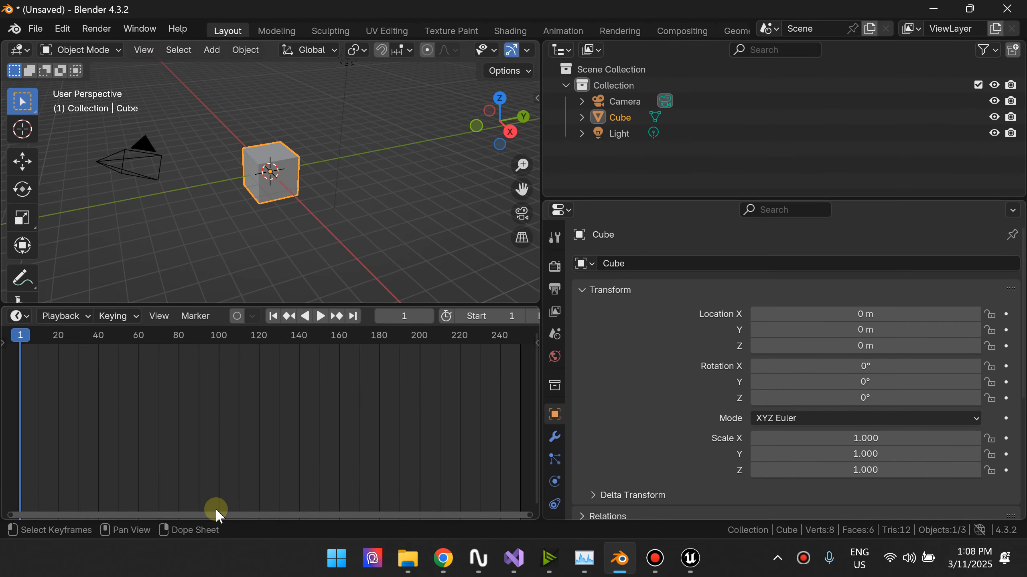
left_click_drag(217, 511, 248, 515)
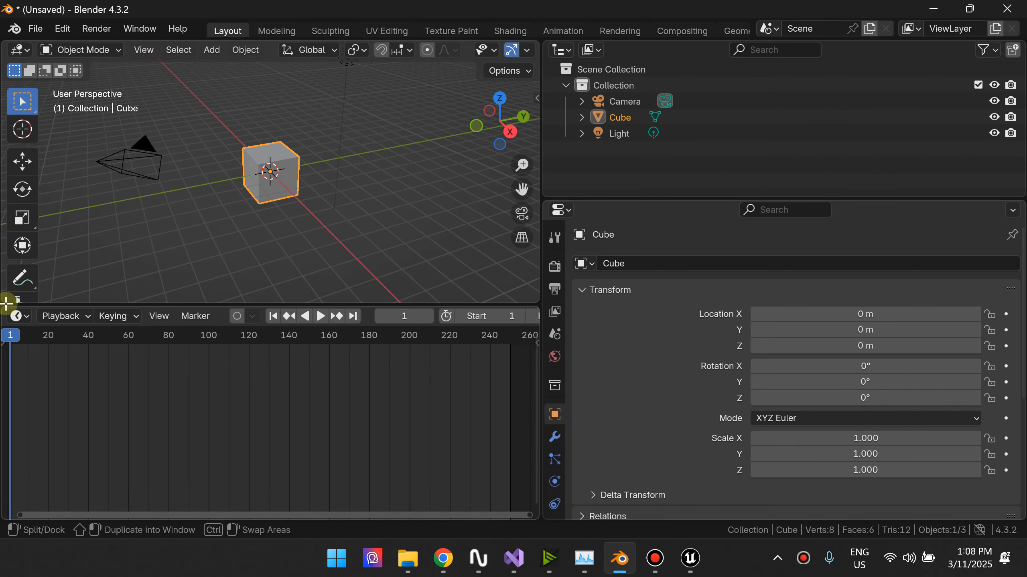
left_click(18, 316)
left_click(18, 316)
left_click(18, 315)
left_click(18, 316)
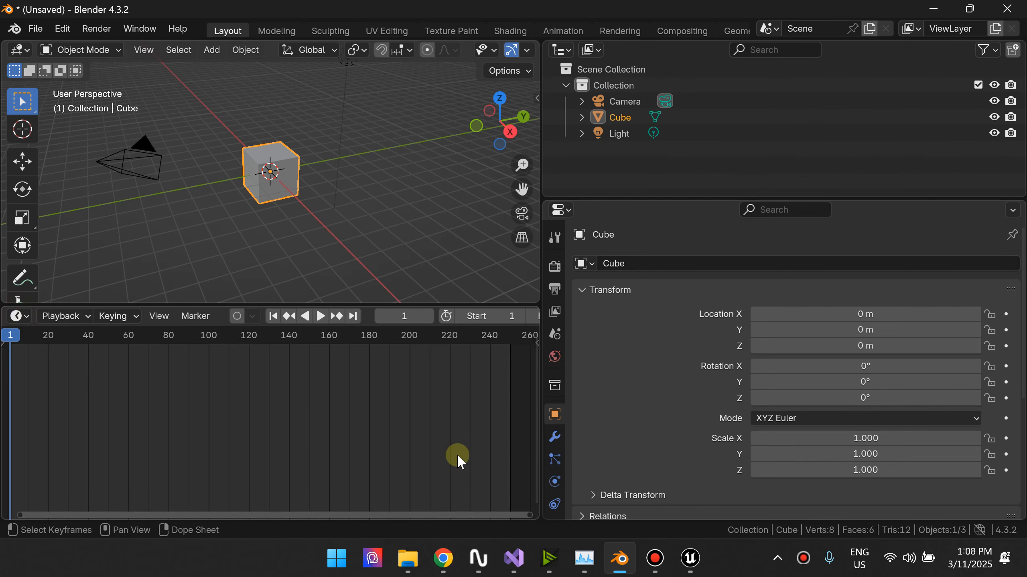
- Return to Unreal Editor, open the WBP_BlenderTimeline blueprint, and select the WBP_BlenderTimeline widget inside WBP_BlenderUI's hierarchy
left_click(633, 566)
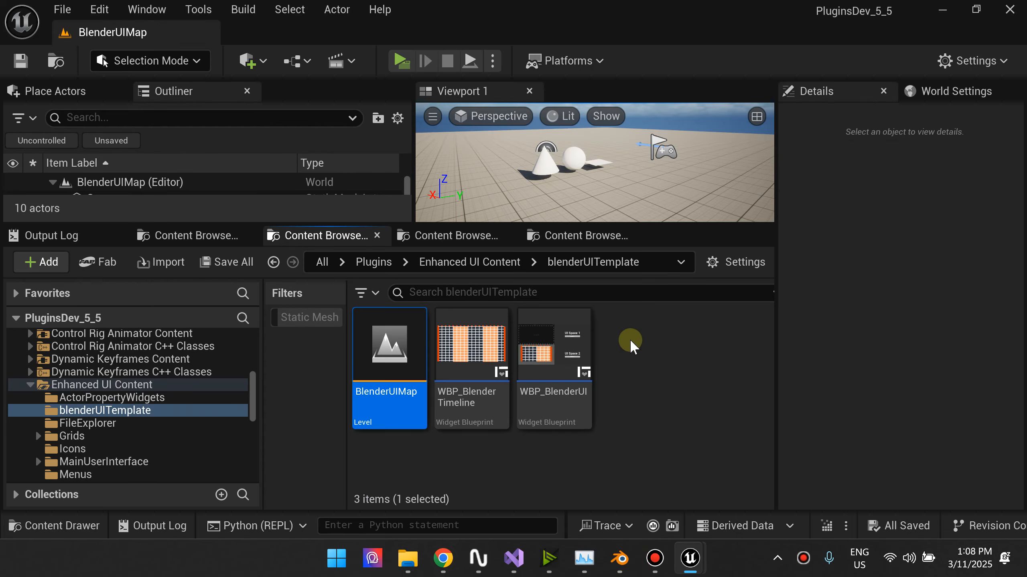
left_click(658, 373)
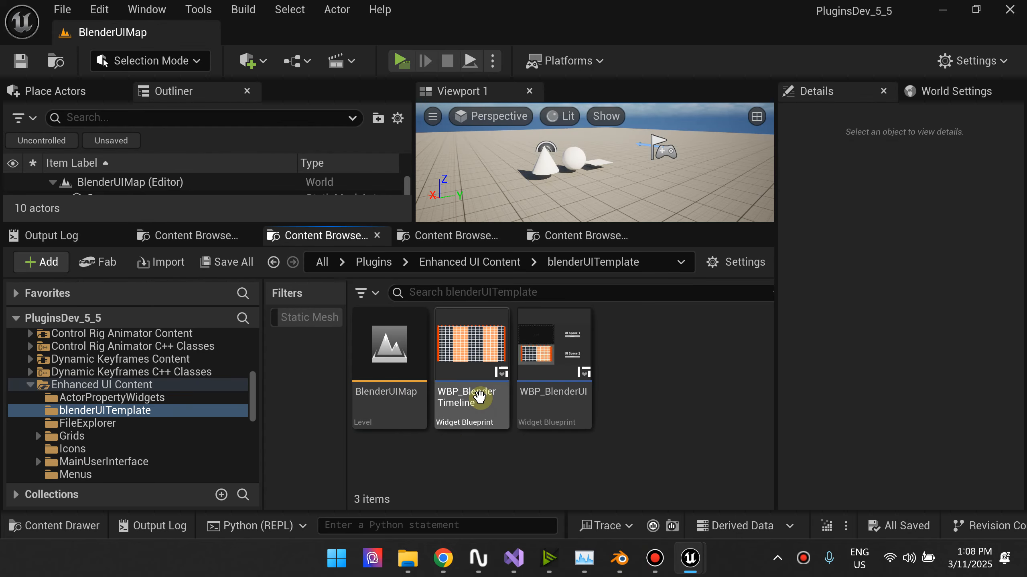
double_click(471, 364)
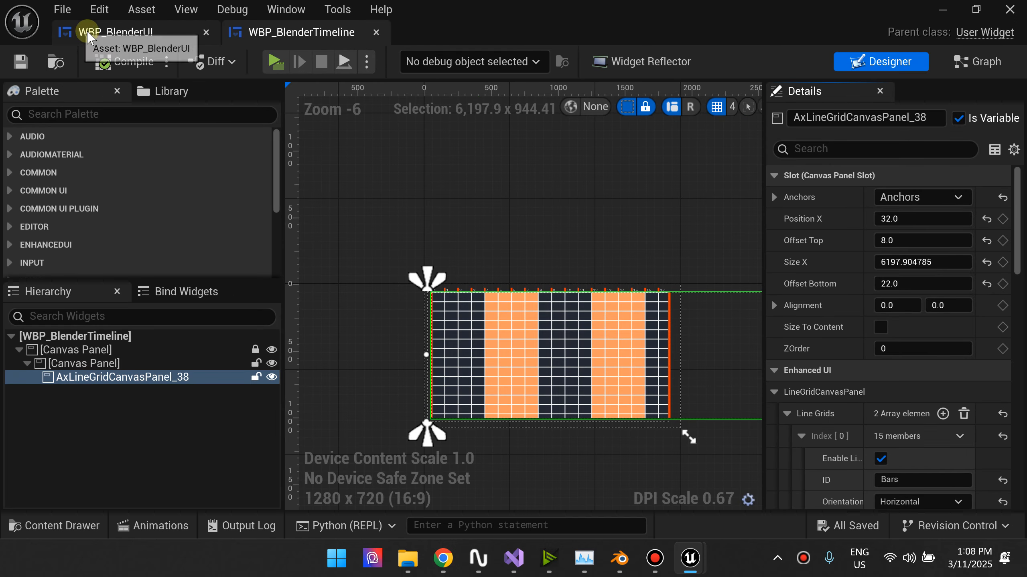
left_click(115, 32)
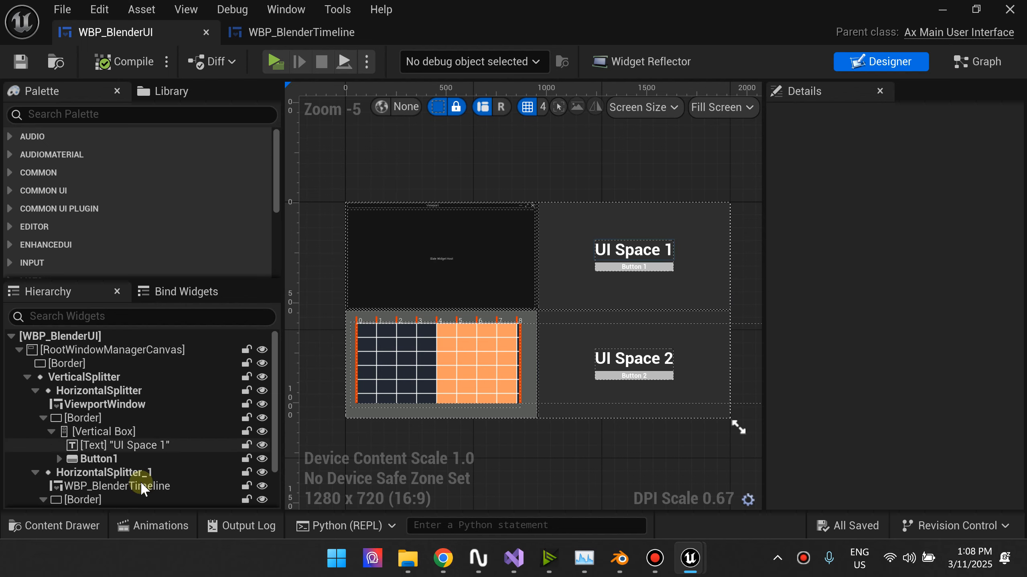
scroll(97, 485, "down", 3)
left_click(123, 435)
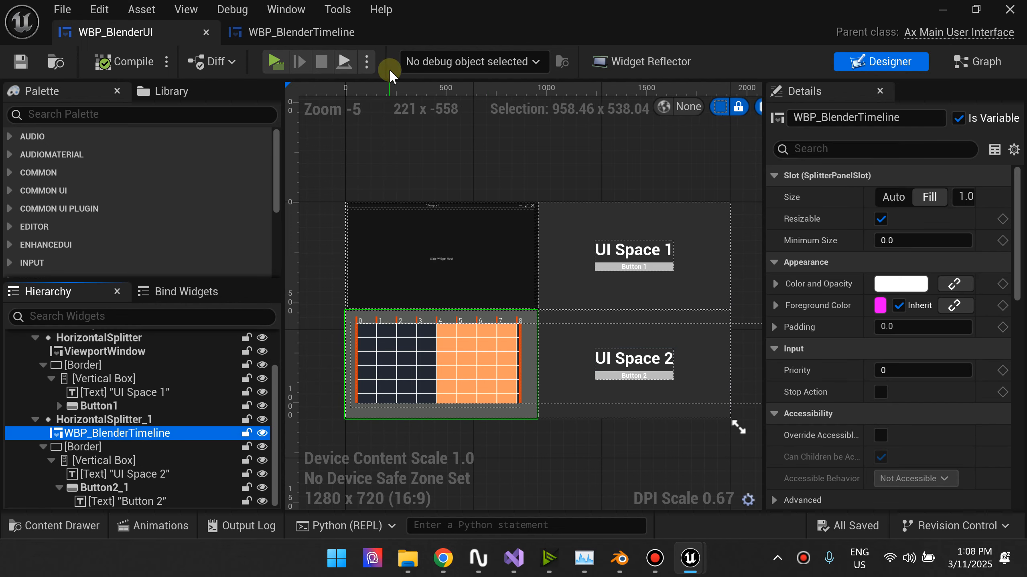
- Compare the WBP_BlenderTimeline design with its placement in the WBP_BlenderUI layout
left_click(301, 32)
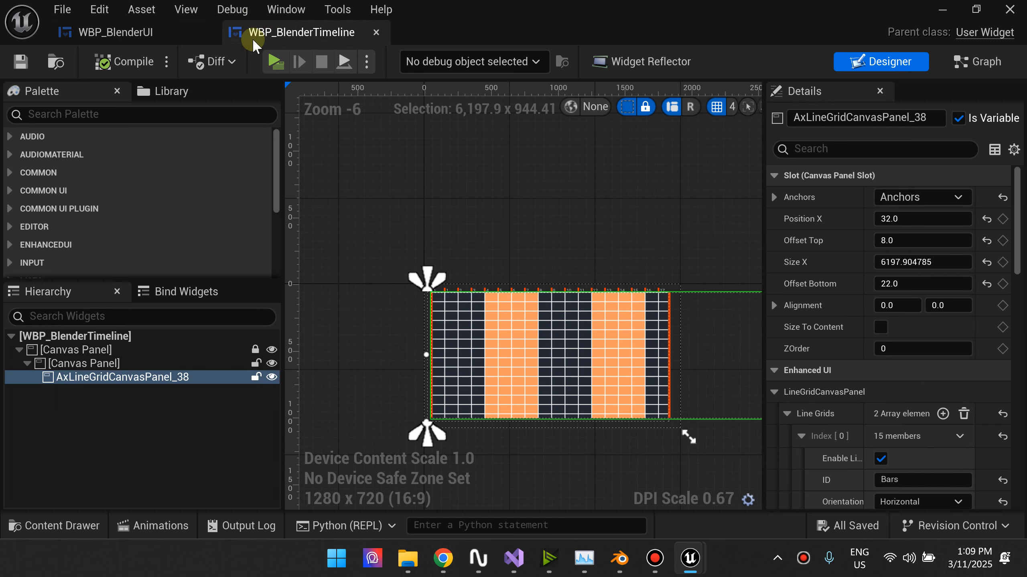
left_click(116, 33)
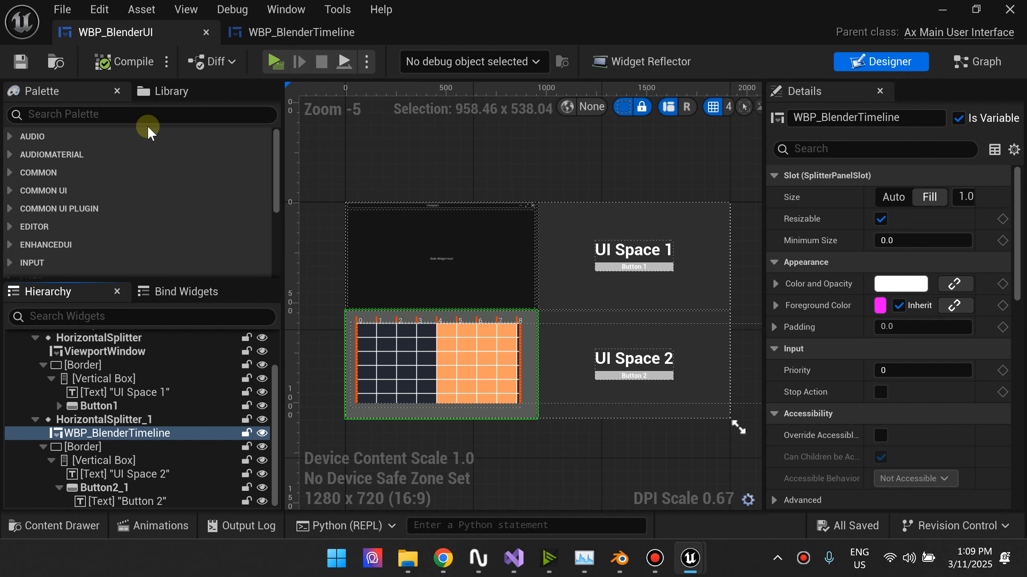
left_click(300, 33)
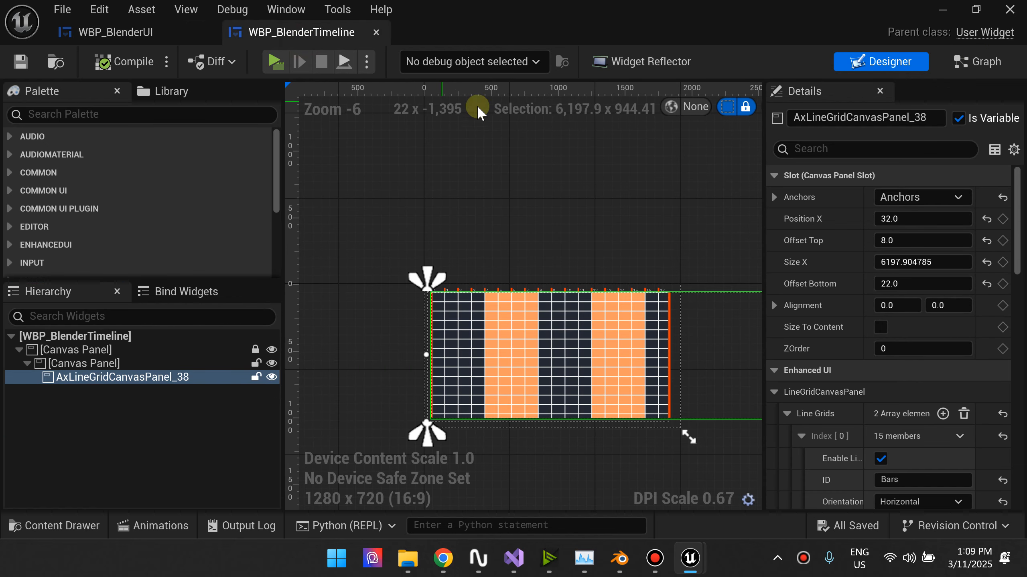
left_click(129, 34)
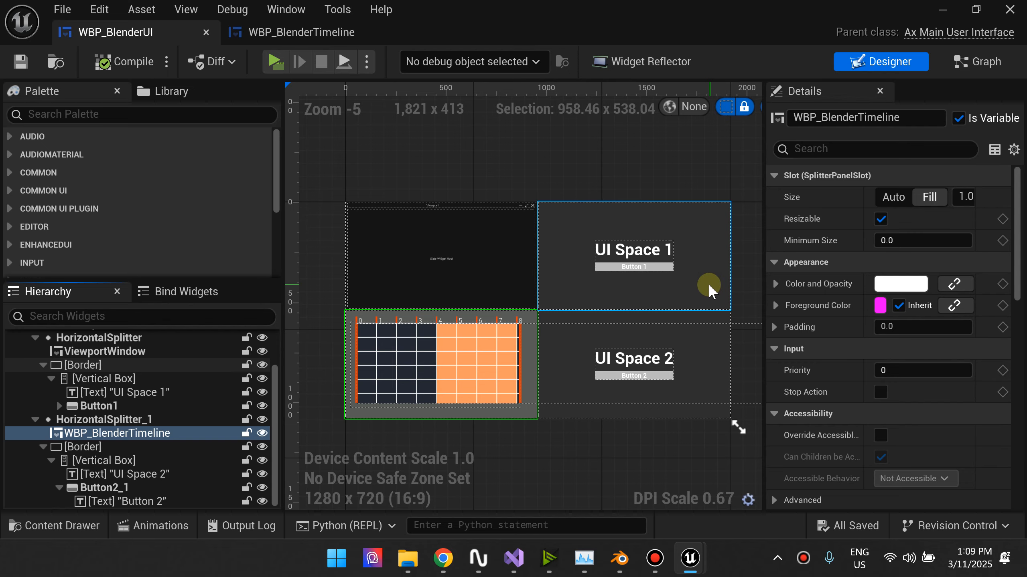
- Switch to Blender, view the editor types available for the Outliner area, and return to Unreal Editor
key("alt+Tab")
left_click(561, 50)
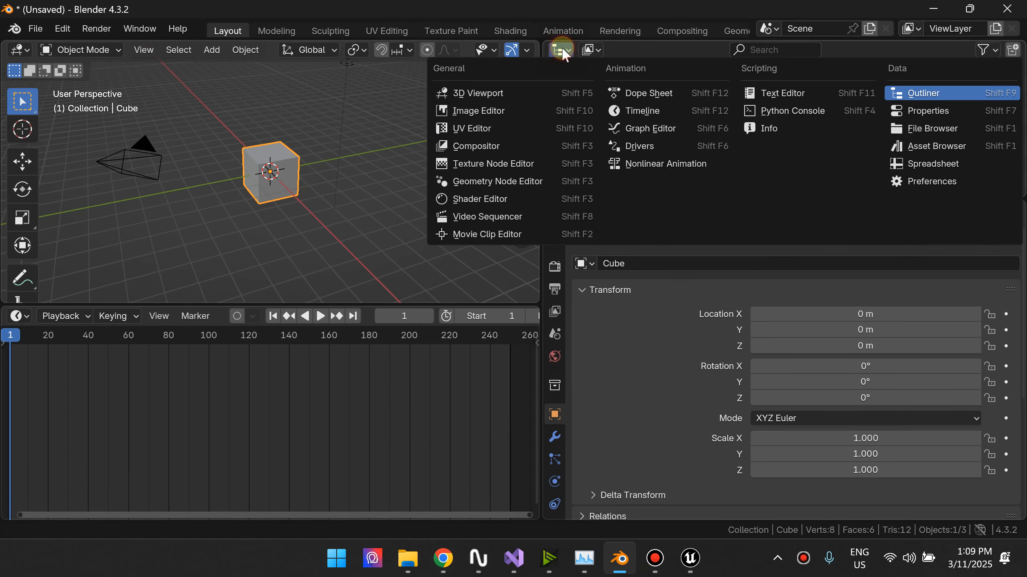
left_click(561, 50)
key("alt+Tab")
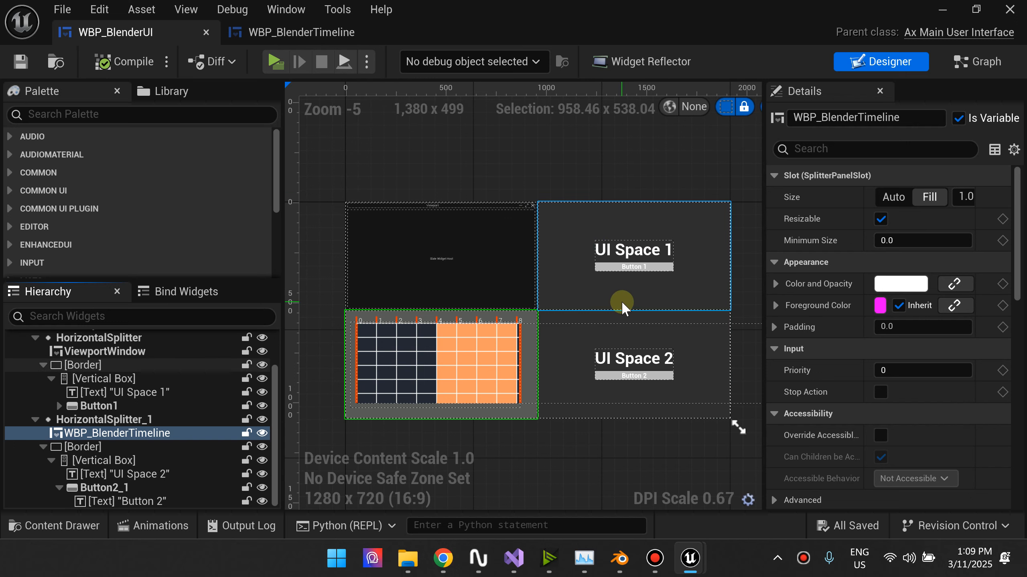
- Show WBP_BlenderTimeline with nothing selected, compare it with Blender's timeline, and return to Unreal Editor
left_click(301, 32)
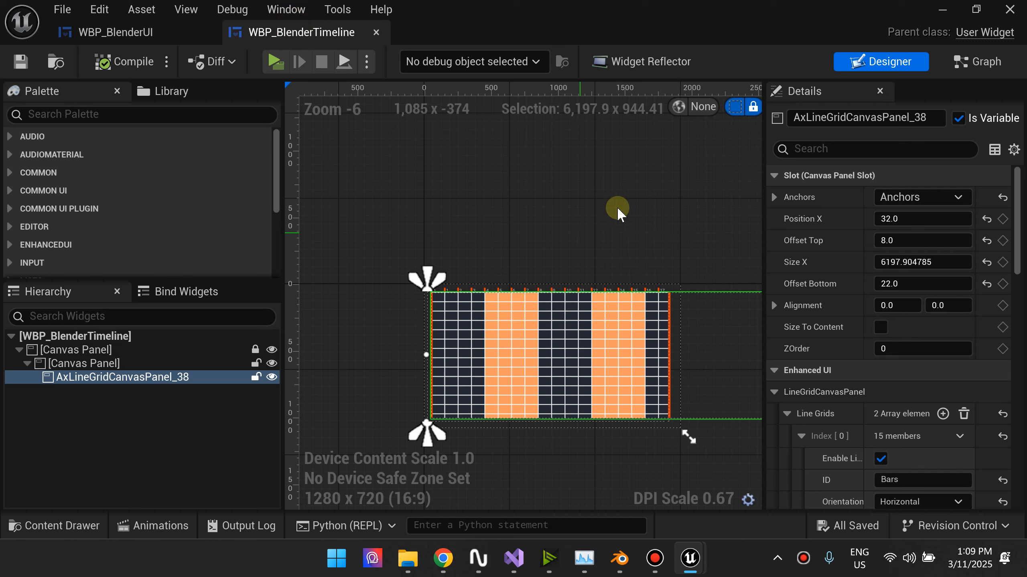
left_click(488, 227)
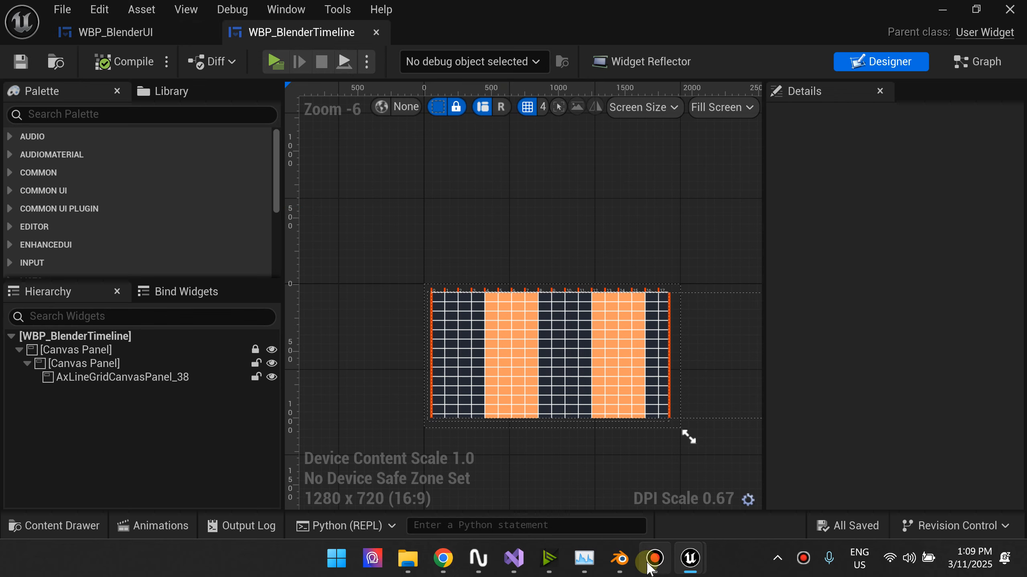
left_click(635, 560)
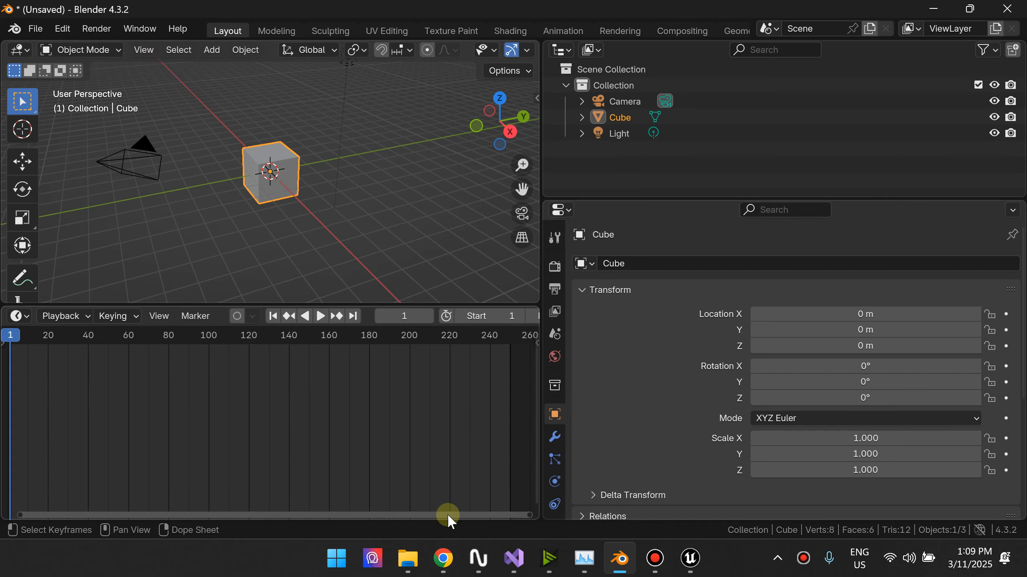
left_click(621, 558)
- Examine the WBP_BlenderTimeline hierarchy: the root canvas panel, the nested canvas panel, and AxLineGridCanvasPanel_38
left_click(137, 376)
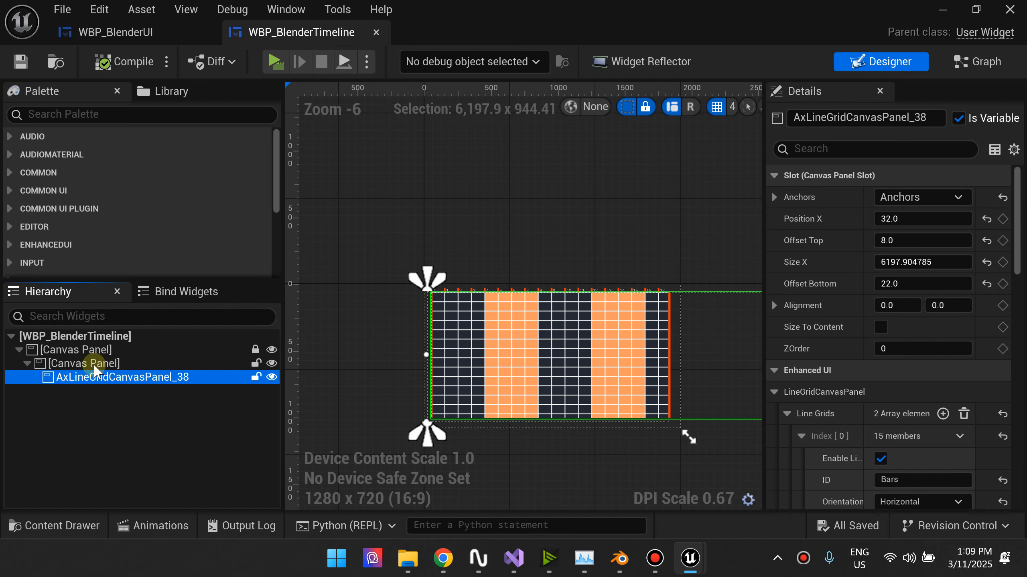
left_click(93, 350)
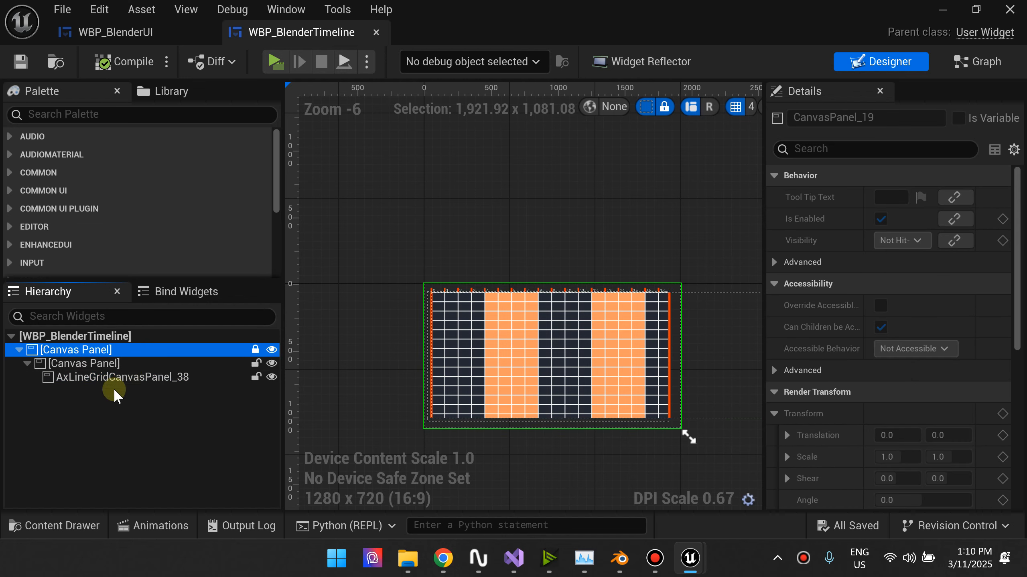
left_click(114, 364)
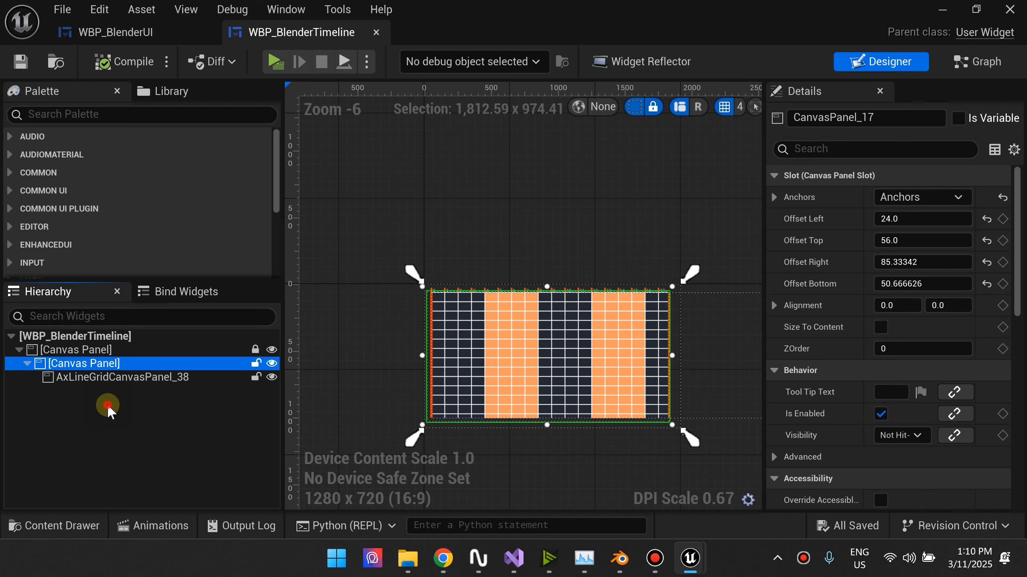
left_click(121, 395)
left_click(129, 378)
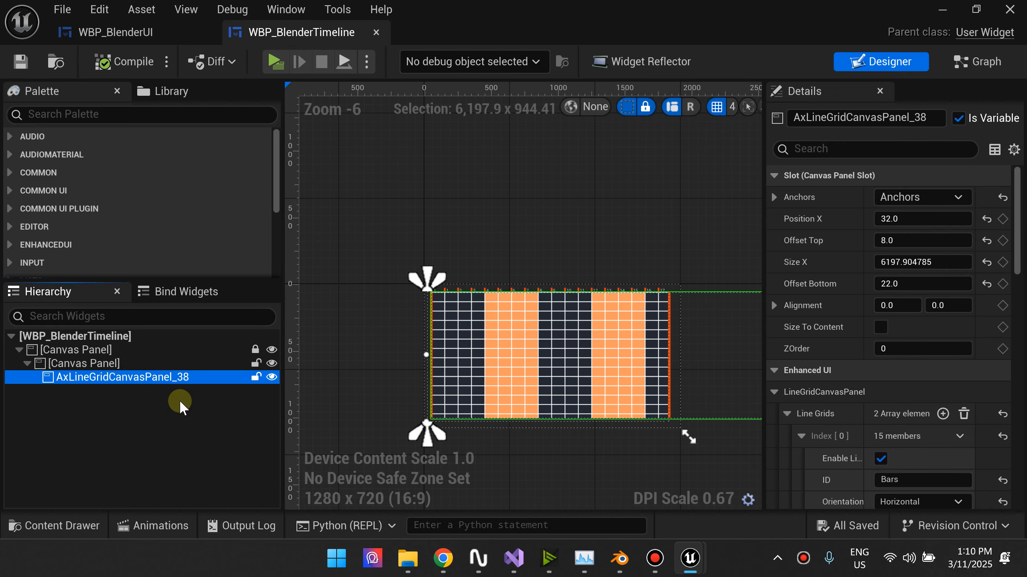
left_click(116, 423)
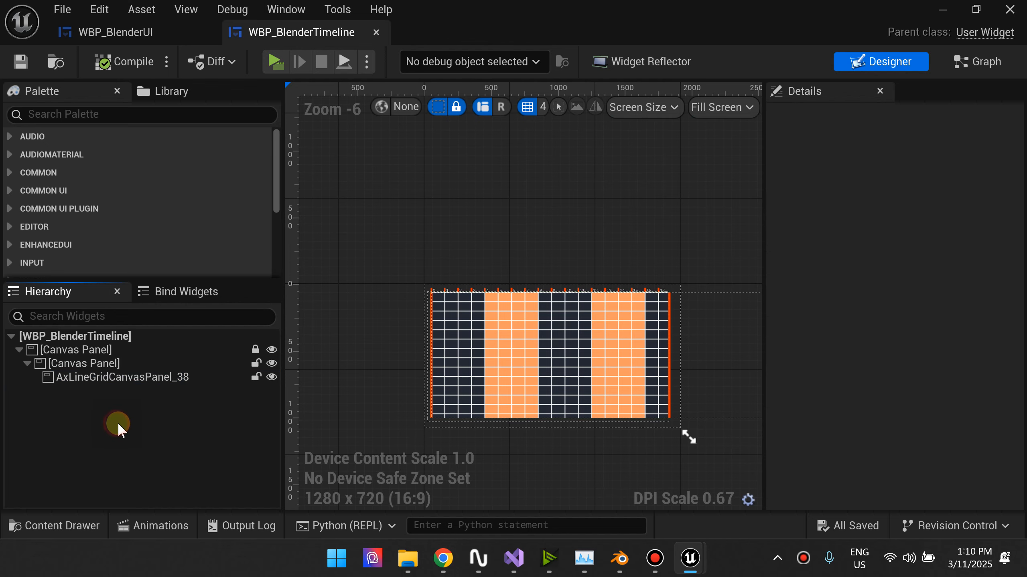
left_click(94, 366)
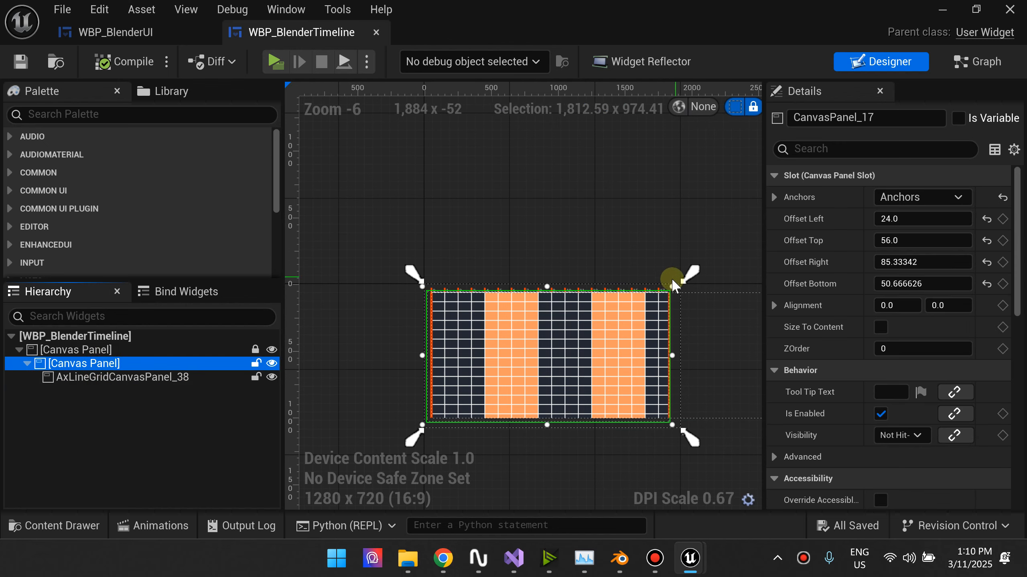
- Set the Size X of AxLineGridCanvasPanel_38 to 5000000
left_click(156, 378)
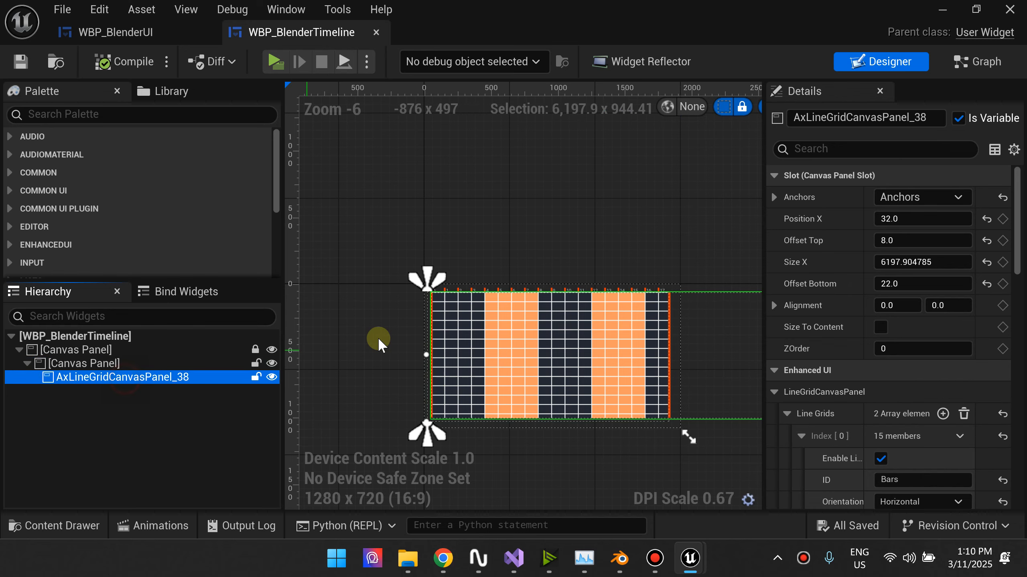
scroll(712, 351, "down", 2)
right_click_drag(712, 351, 480, 338)
scroll(604, 342, "down", 2)
mouse_move(604, 342)
right_mouse_down()
mouse_move(146, 324)
mouse_move(507, 291)
mouse_move(692, 330)
mouse_move(616, 346)
right_mouse_up()
left_click(907, 263)
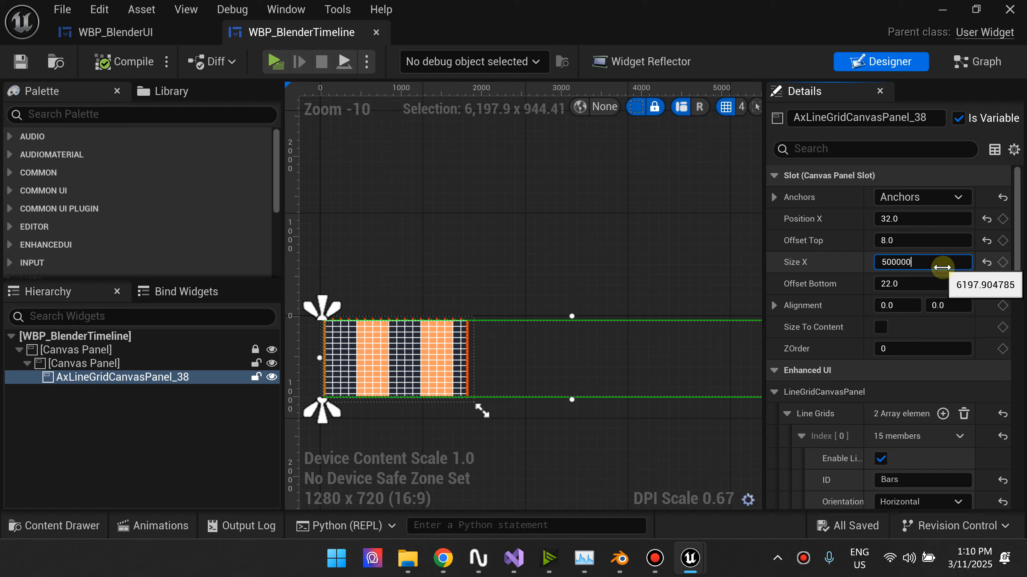
key("Return")
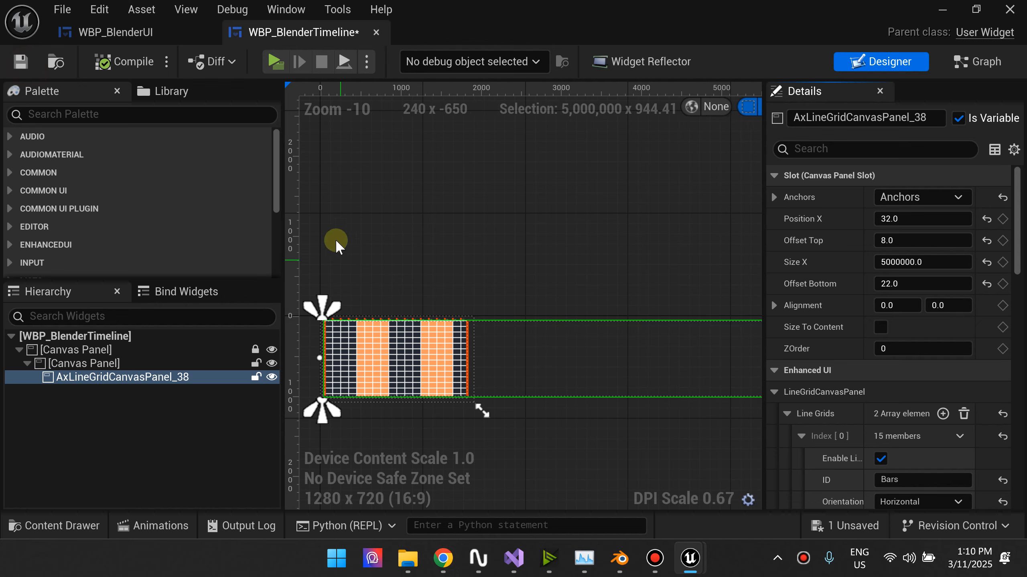
- Play the level to test scrolling along the widened timeline grid and moving the character, and stop the preview
right_click_drag(485, 429, 478, 357)
left_click(279, 62)
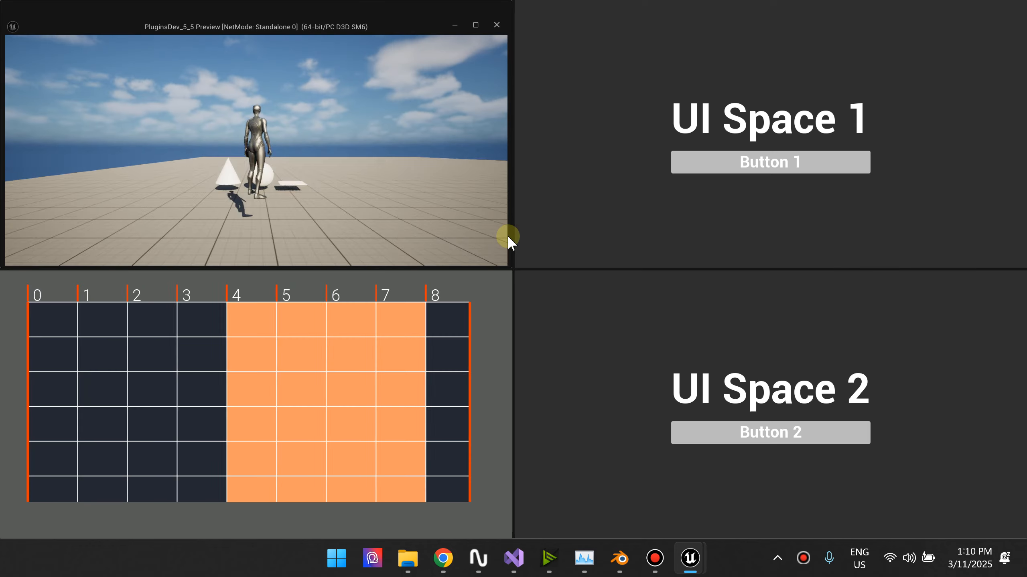
key("w")
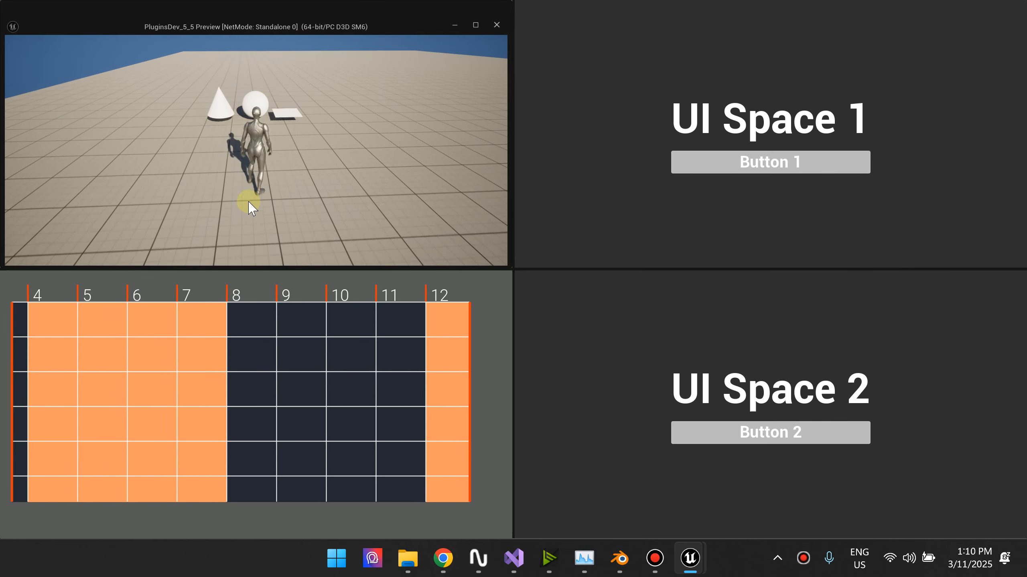
key("d")
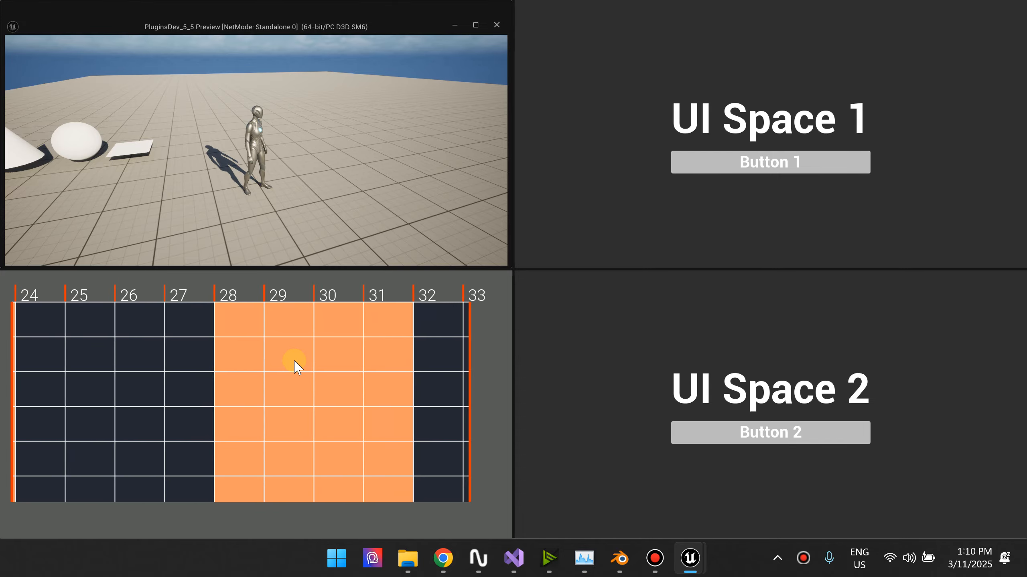
key("Escape")
- Inspect the nested canvas panel surrounding the timeline grid in the designer, and clear the selection
left_click(52, 366)
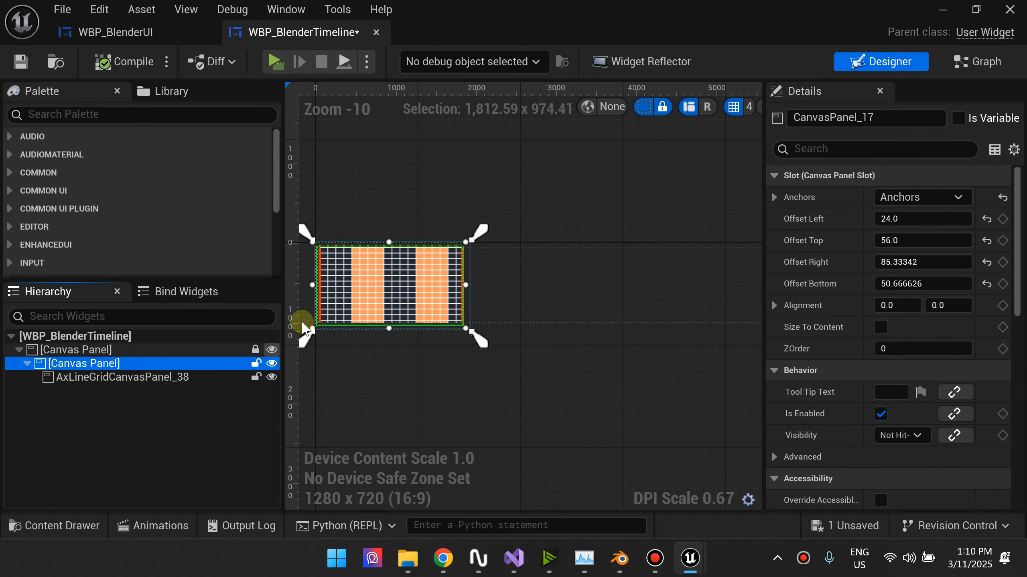
right_click_drag(455, 359, 595, 431)
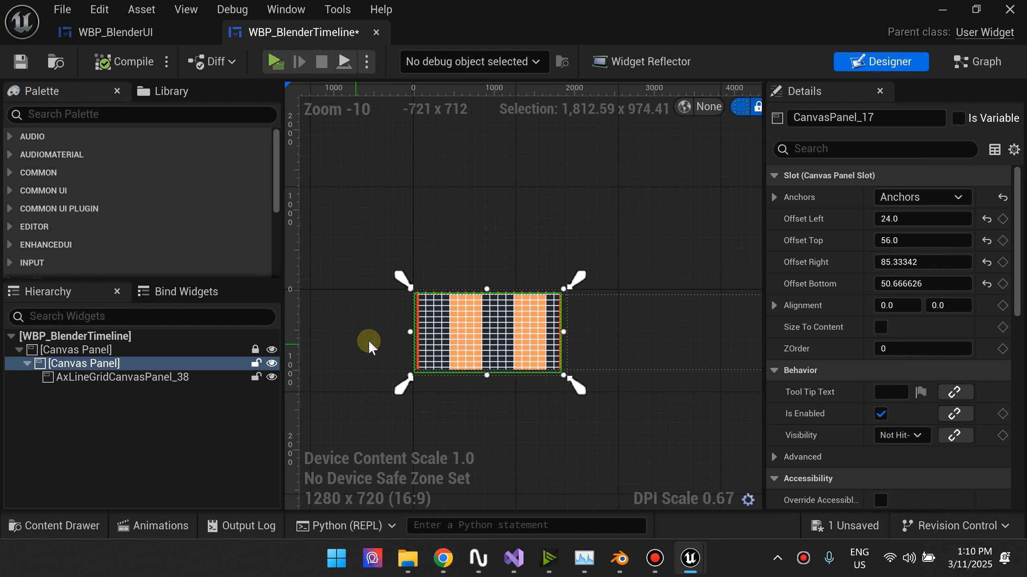
scroll(367, 340, "up", 5)
right_click_drag(371, 315, 374, 362)
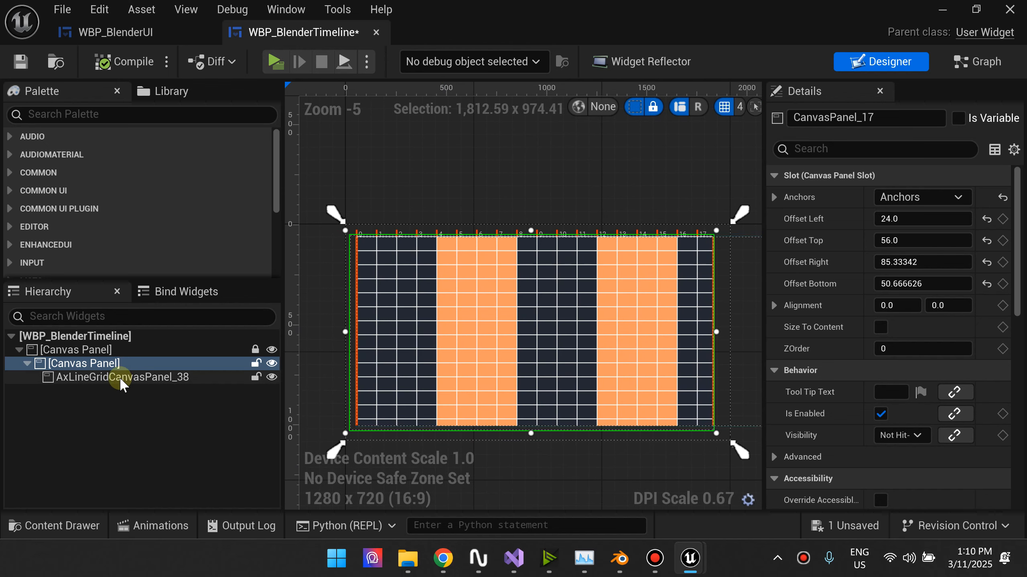
left_click(129, 405)
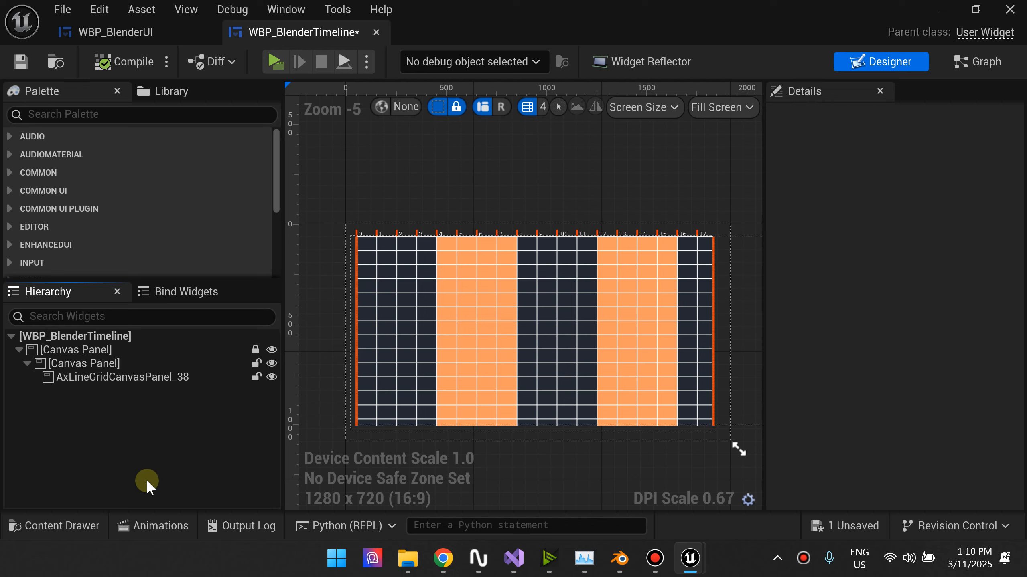
- Select AxLineGridCanvasPanel_38 and examine its LineGridCanvasPanel properties, Line Grids and Border Lines
left_click(132, 377)
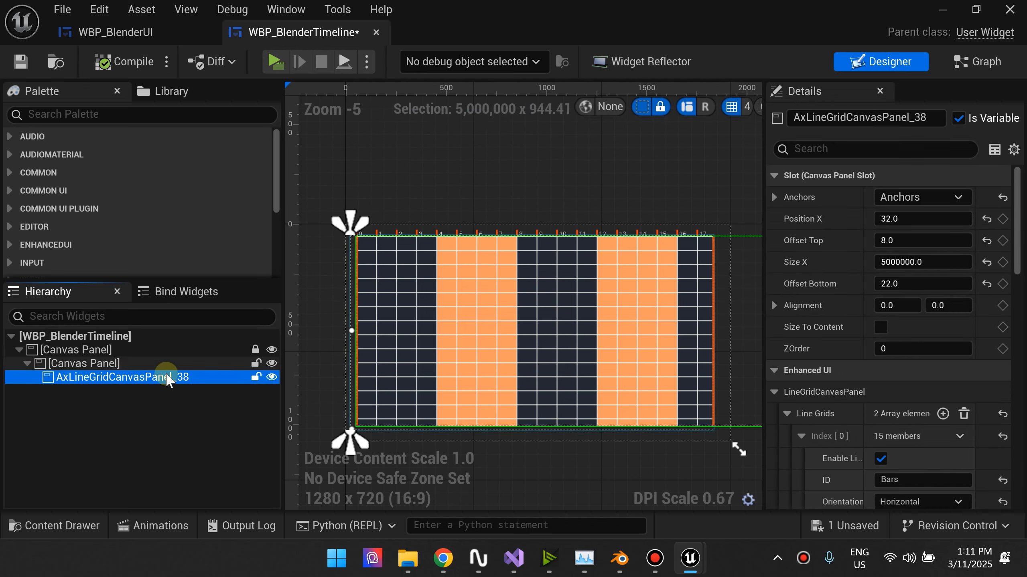
scroll(893, 388, "down", 5)
scroll(788, 283, "up", 2)
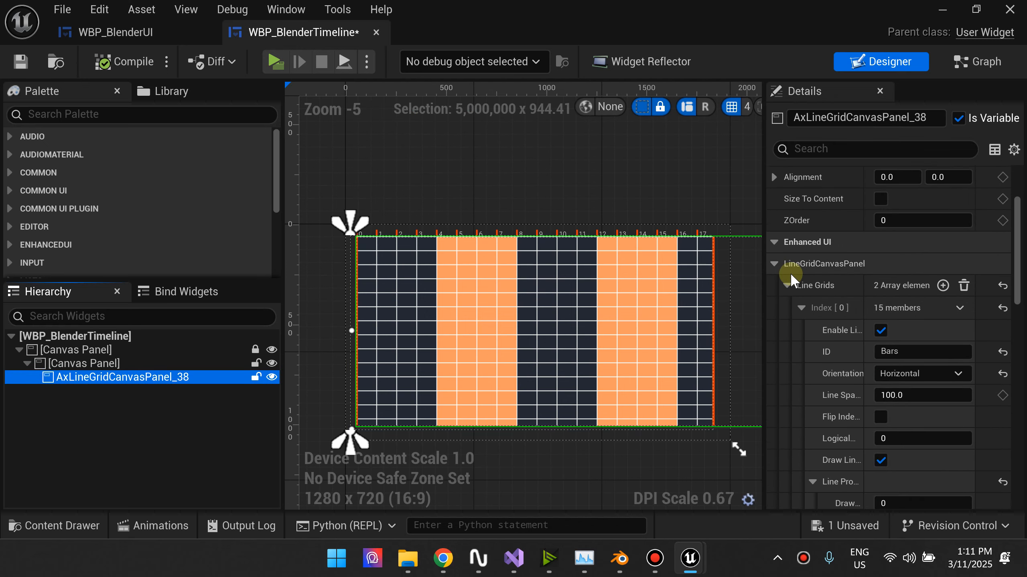
left_click(786, 286)
left_click(787, 308)
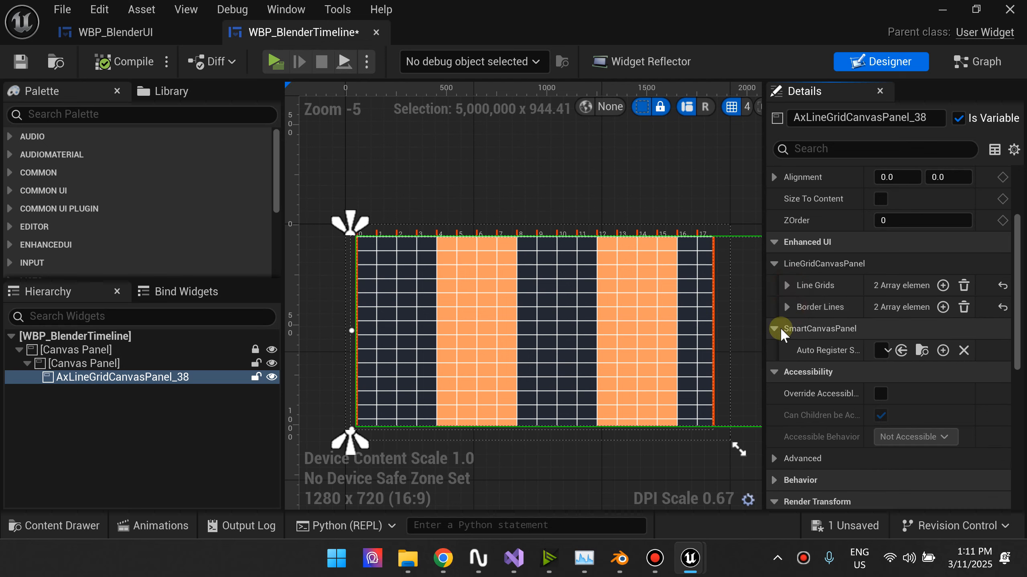
left_click(774, 265)
left_click(774, 264)
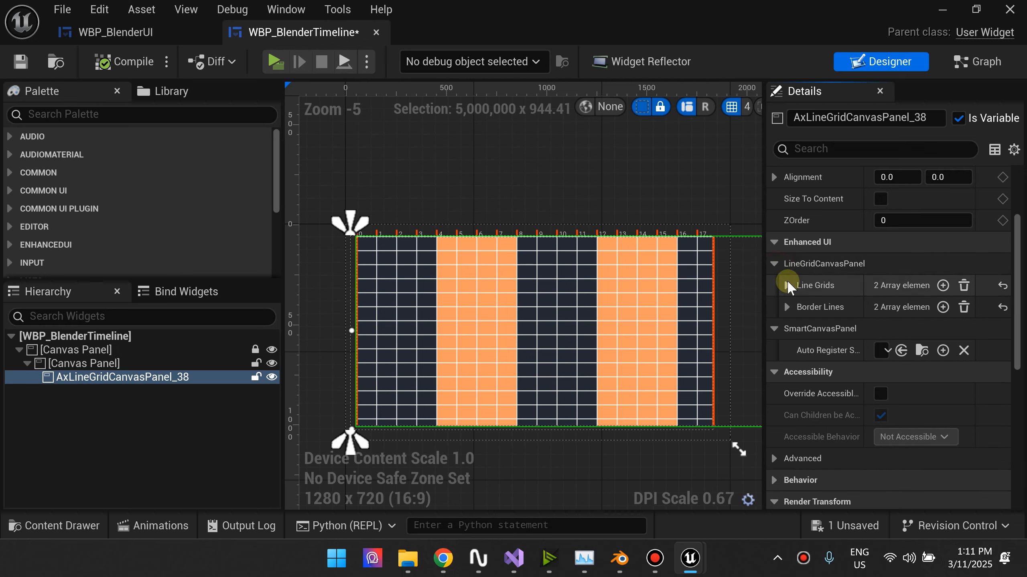
- Expand Line Grids and examine the horizontal grid at Index 0 and the vertical grid at Index 1
left_click(786, 285)
left_click(801, 308)
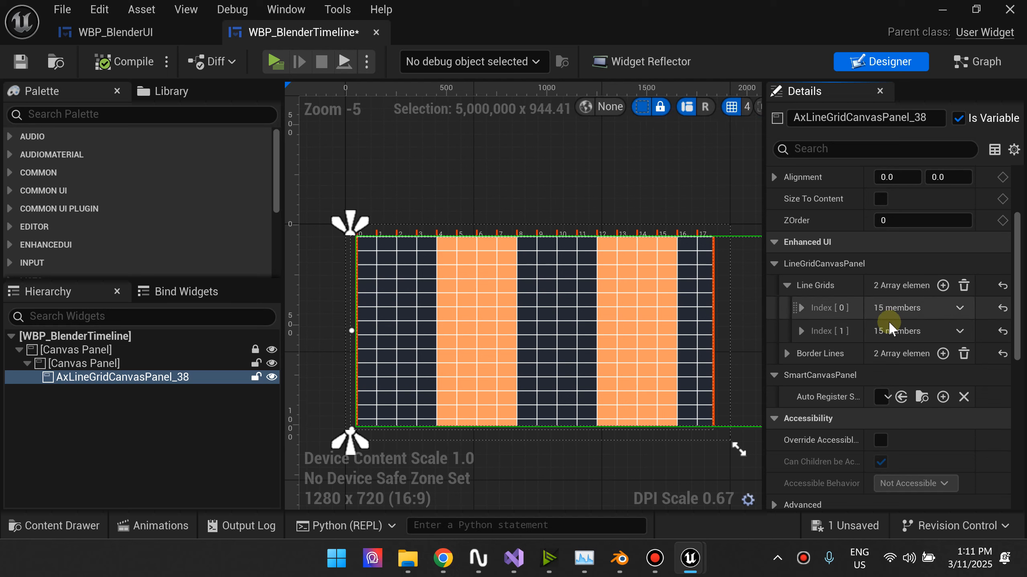
left_click(801, 308)
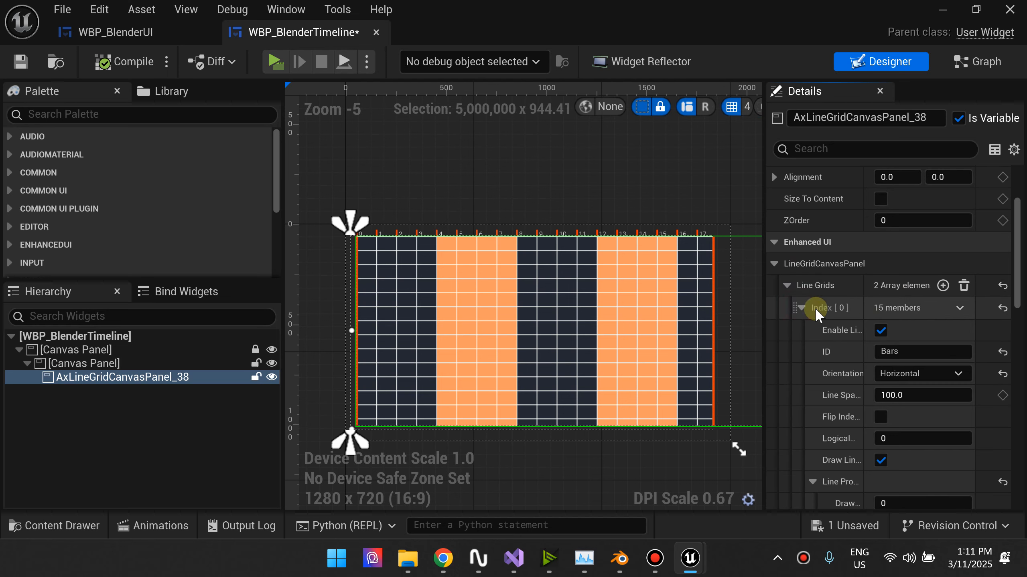
left_click(801, 309)
left_click(802, 331)
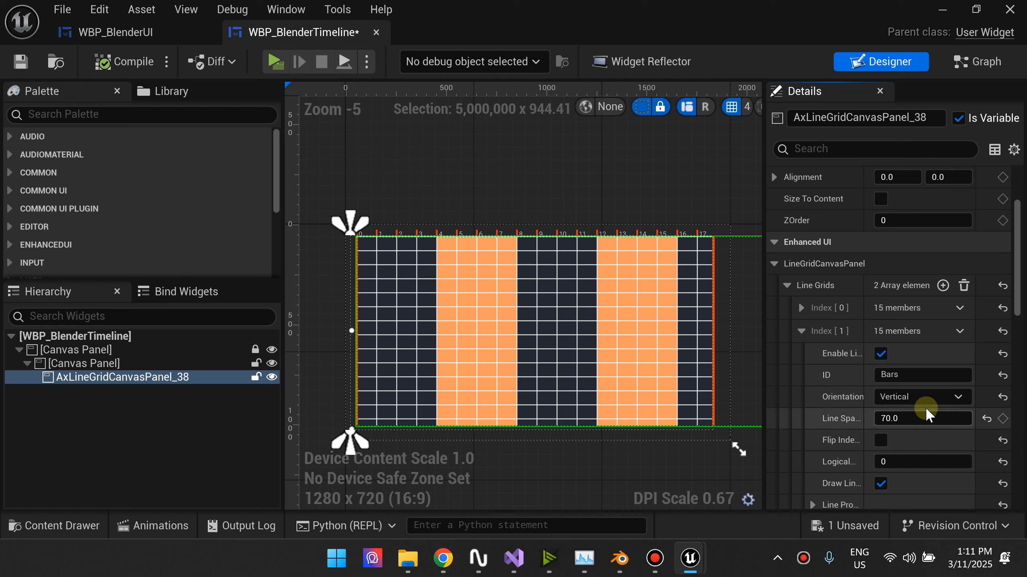
- Toggle Enable Line Grid off and back on for the Index 1 grid to demonstrate which lines it draws
left_click(881, 354)
left_click(881, 354)
left_click(881, 354)
left_click(881, 354)
left_click(881, 354)
left_click(881, 354)
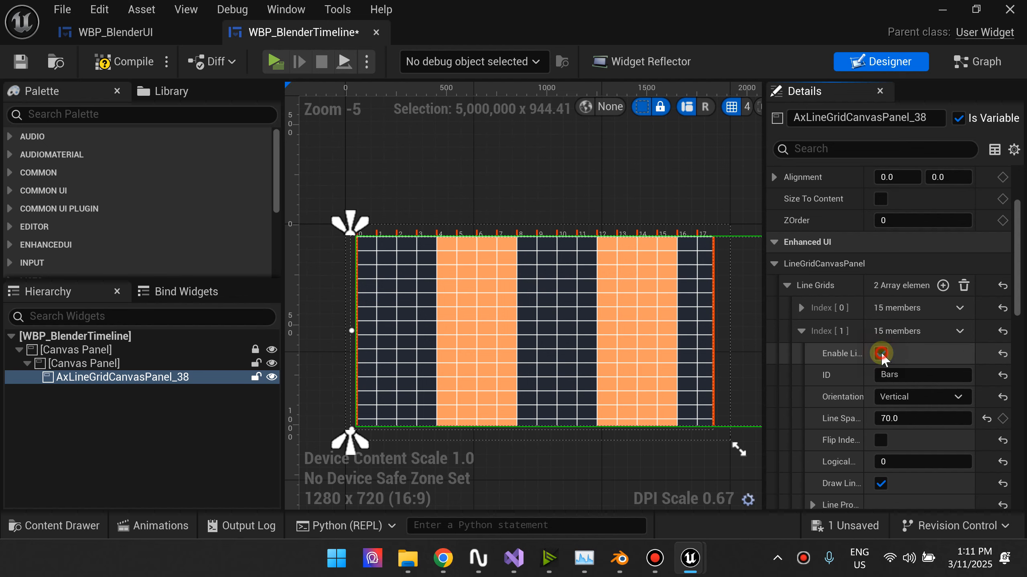
left_click(882, 354)
left_click(881, 354)
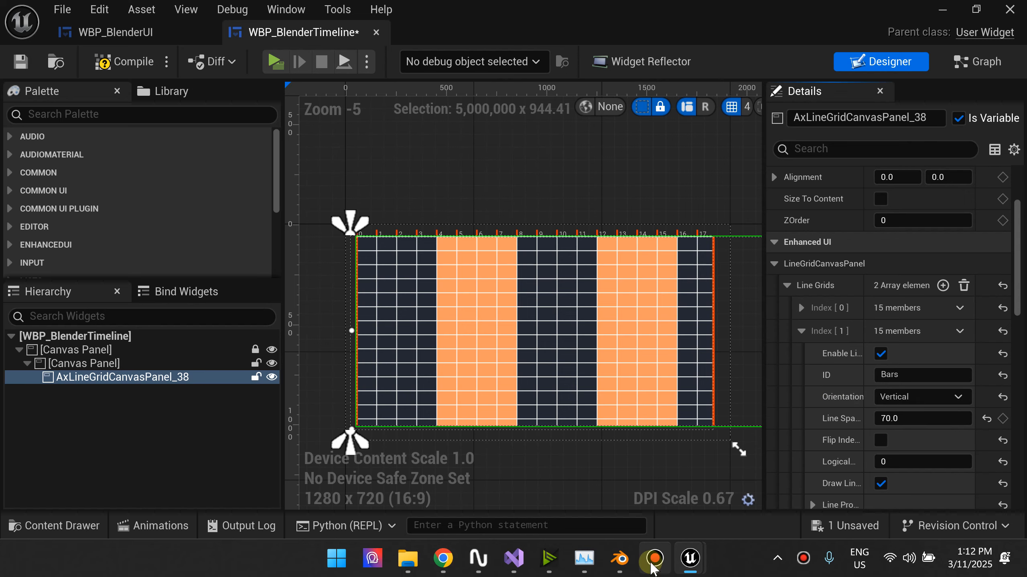
- Check Blender's timeline for reference, return to Unreal Editor, and delete the vertical line grid at Index 1
left_click(620, 559)
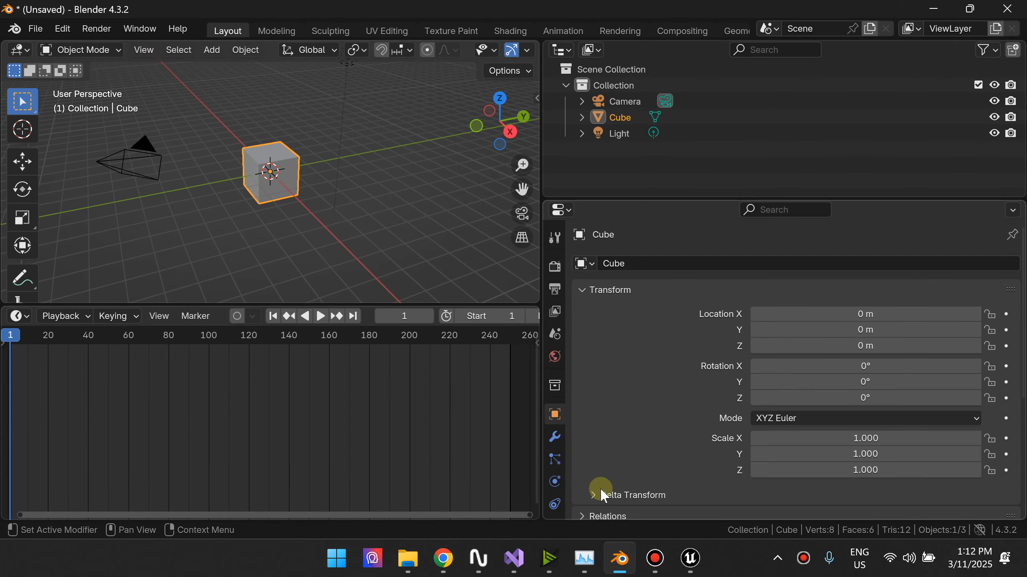
left_click(629, 570)
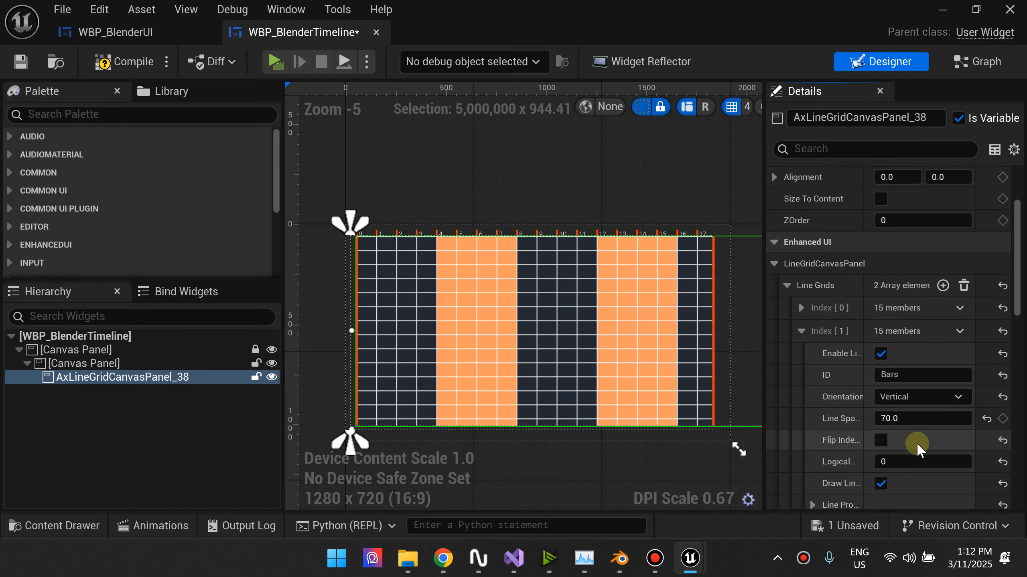
left_click(960, 333)
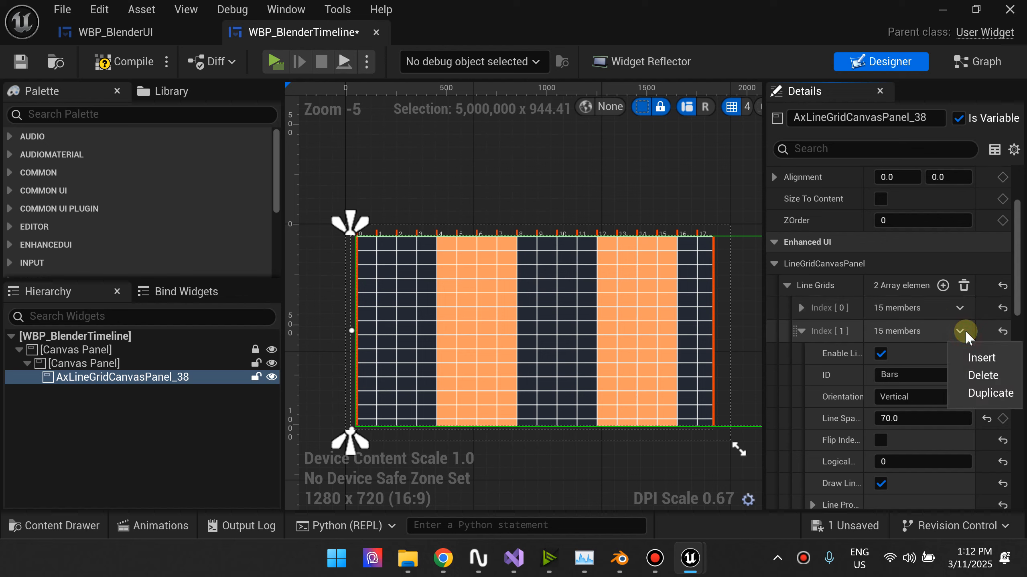
left_click(980, 373)
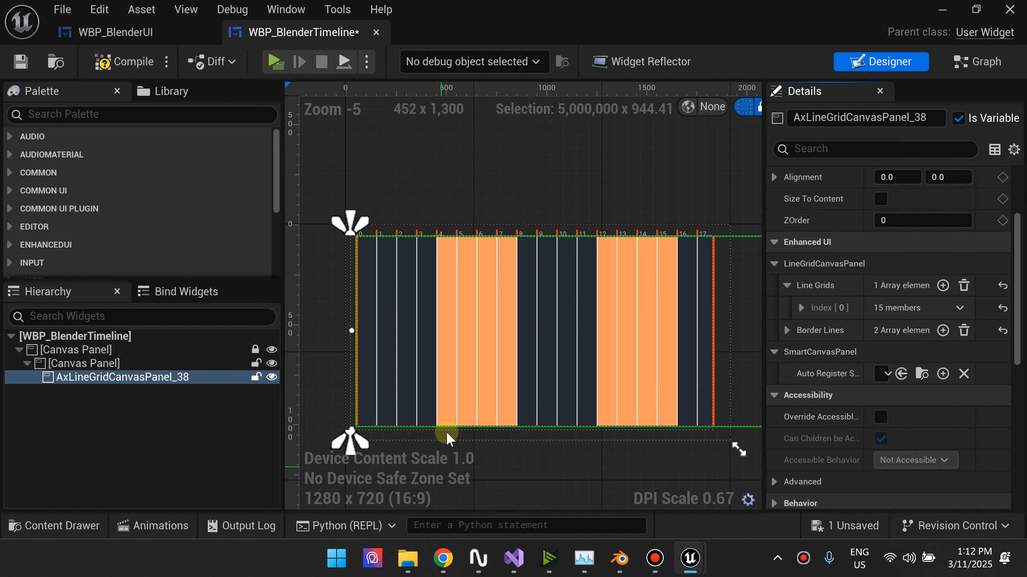
- Compare the timeline's lines, ticks and labels with Blender's timeline, and return to Unreal Editor
left_click(632, 561)
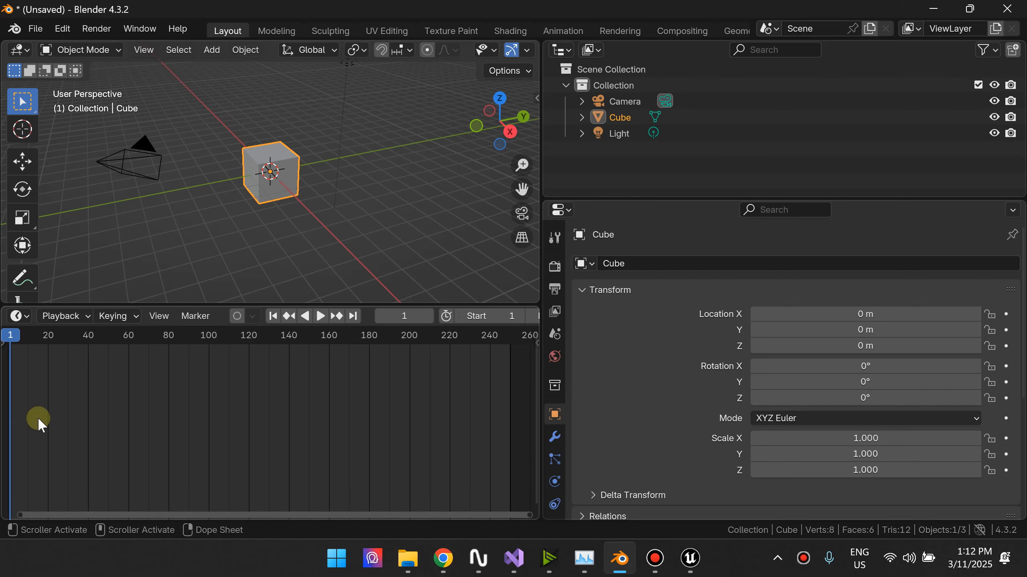
left_click(690, 558)
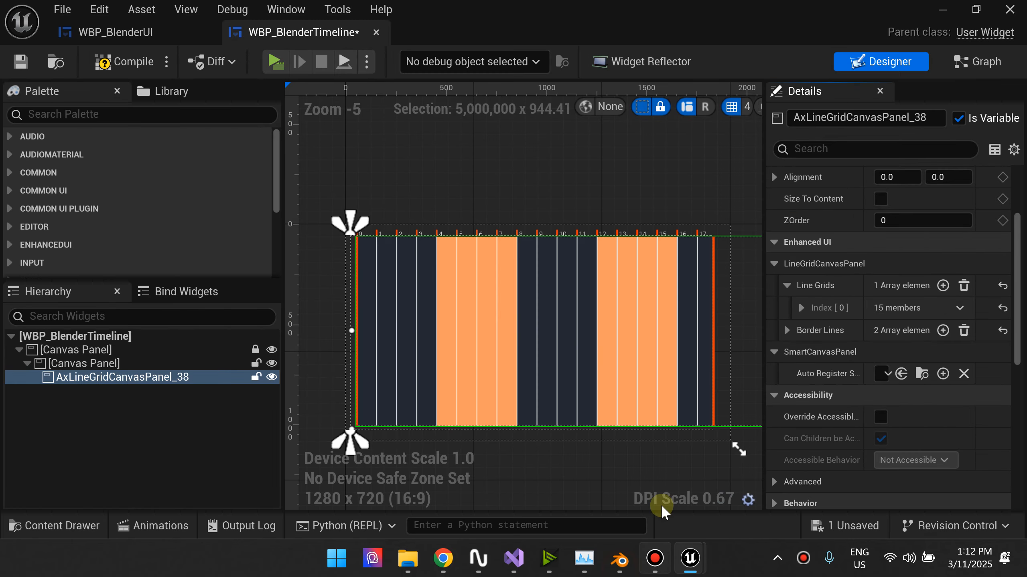
scroll(359, 268, "up", 8)
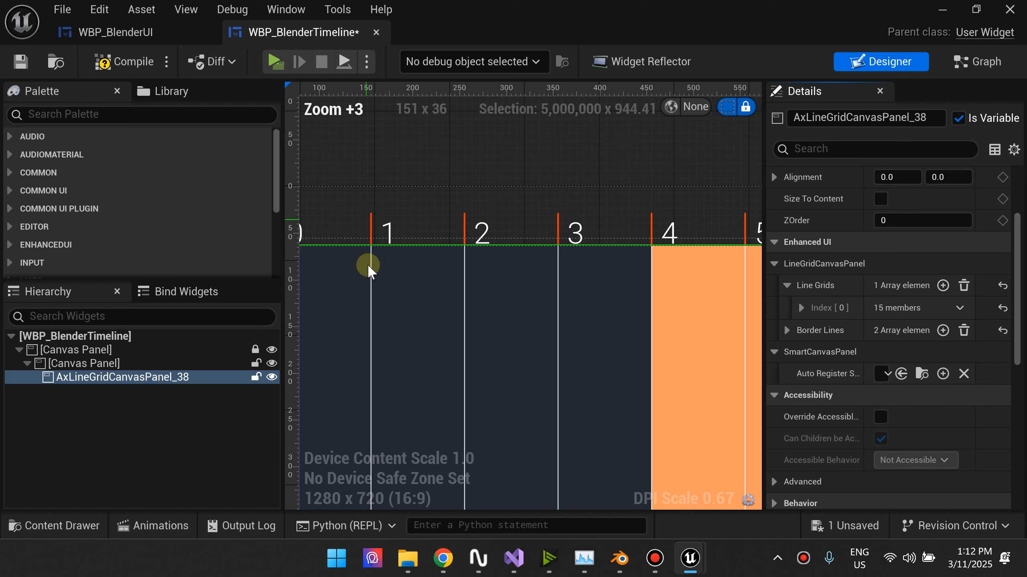
scroll(419, 226, "down", 7)
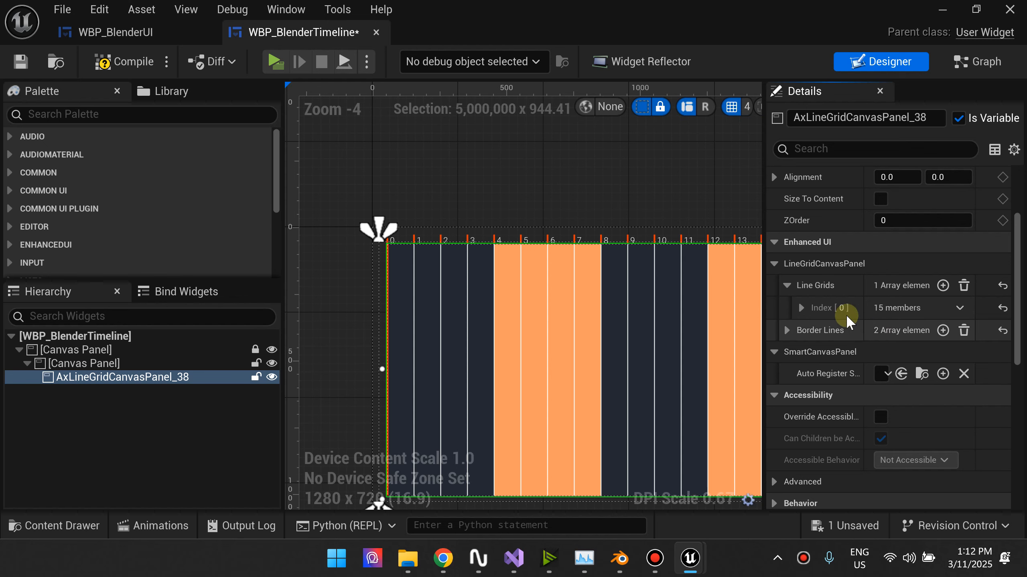
left_click(801, 308)
left_click(800, 308)
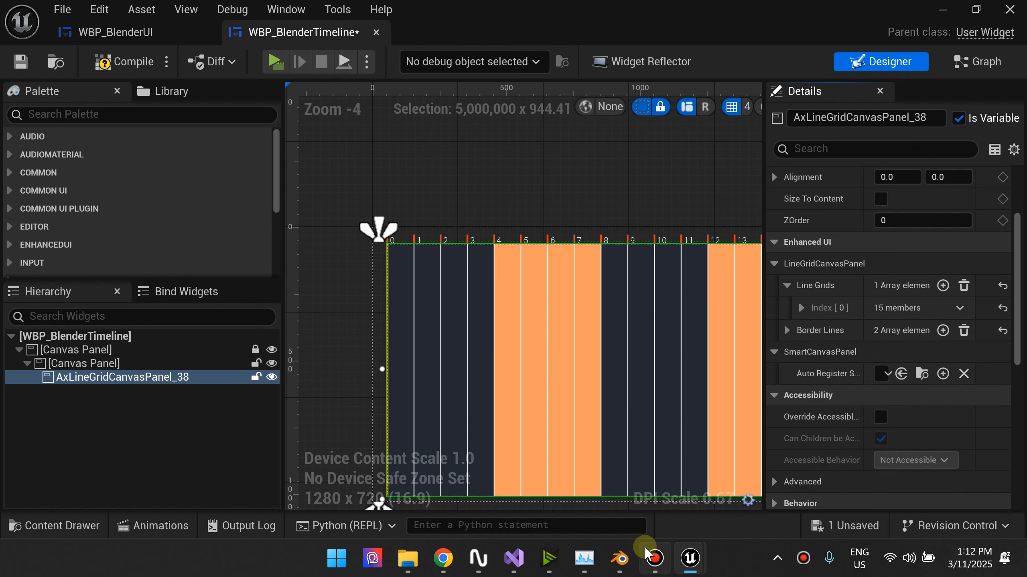
left_click(620, 558)
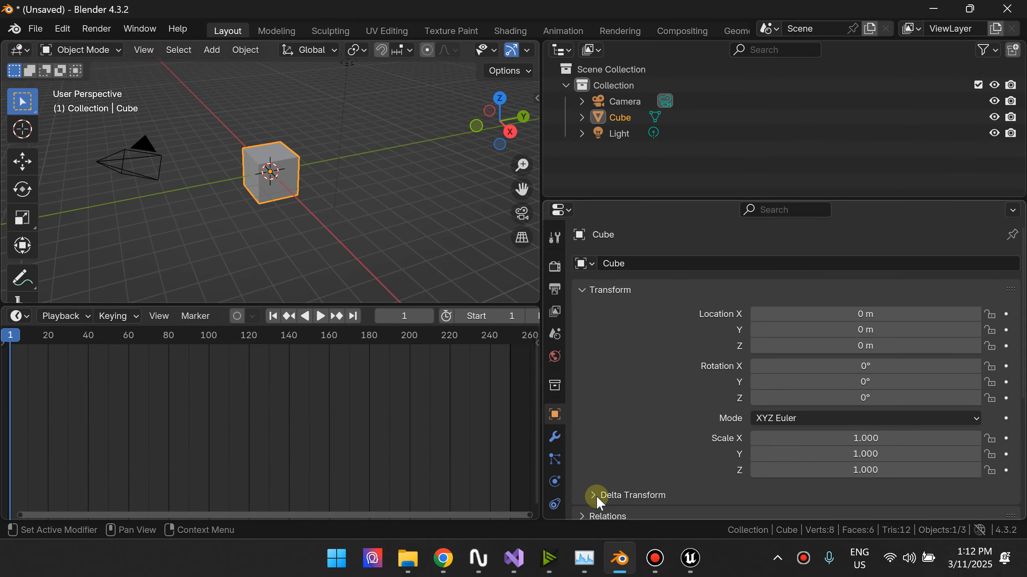
left_click(619, 558)
- Expand the remaining line grid at Index 0, review its members, and widen the Details area to show full property names
scroll(835, 342, "up", 3)
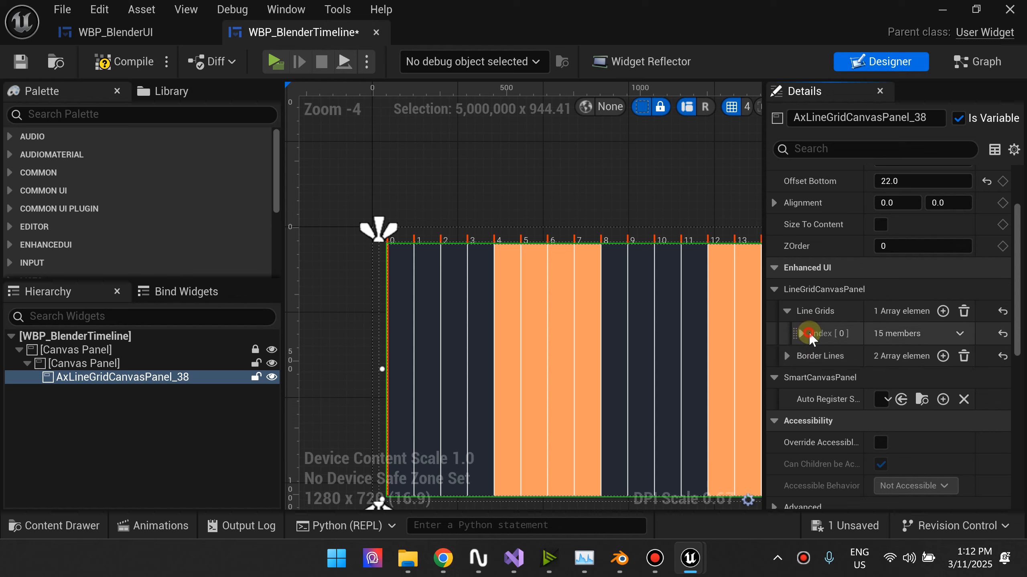
left_click(804, 335)
scroll(849, 348, "down", 2)
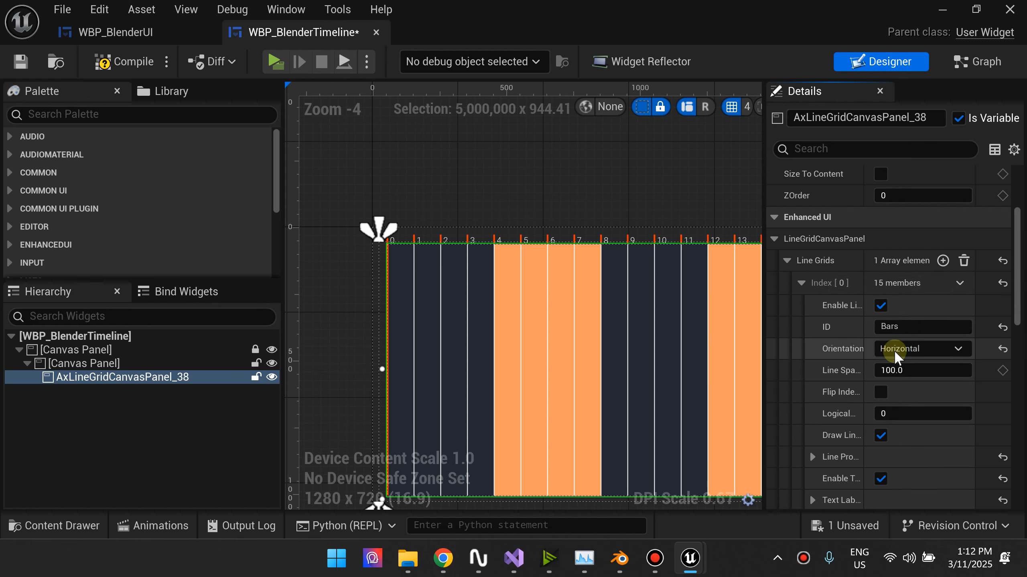
left_click(902, 327)
left_click(847, 329)
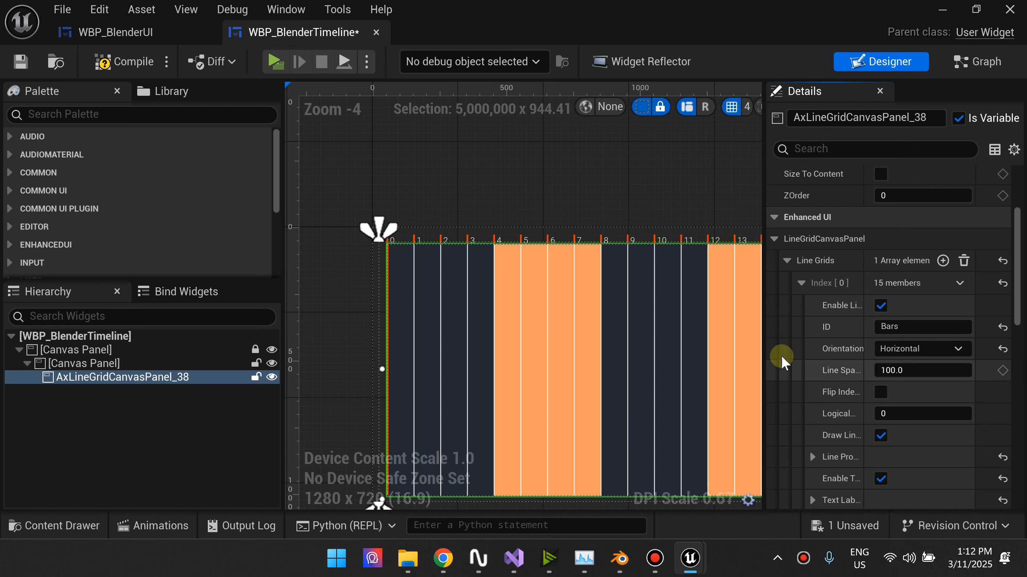
scroll(855, 345, "down", 7)
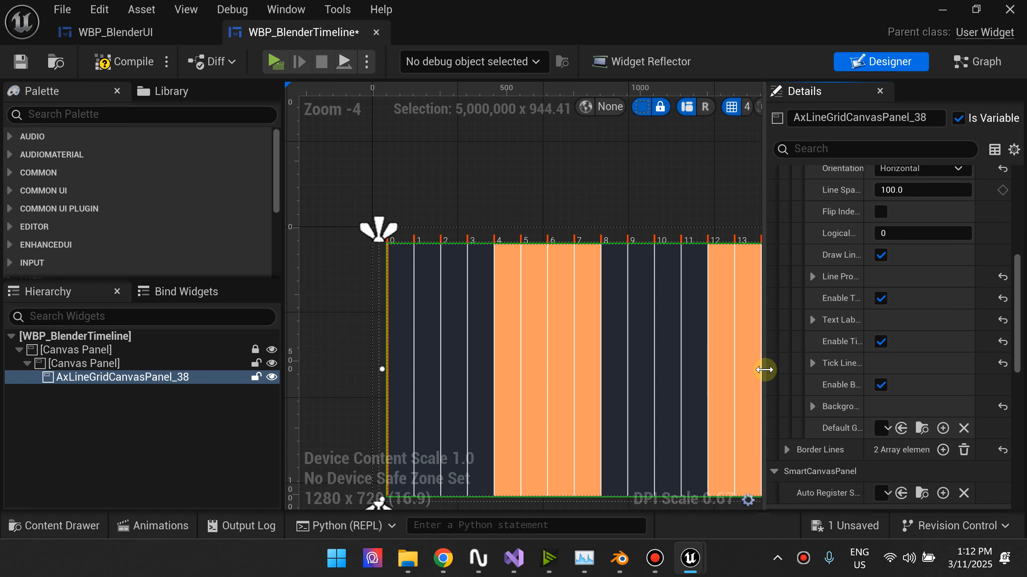
left_click_drag(764, 370, 639, 384)
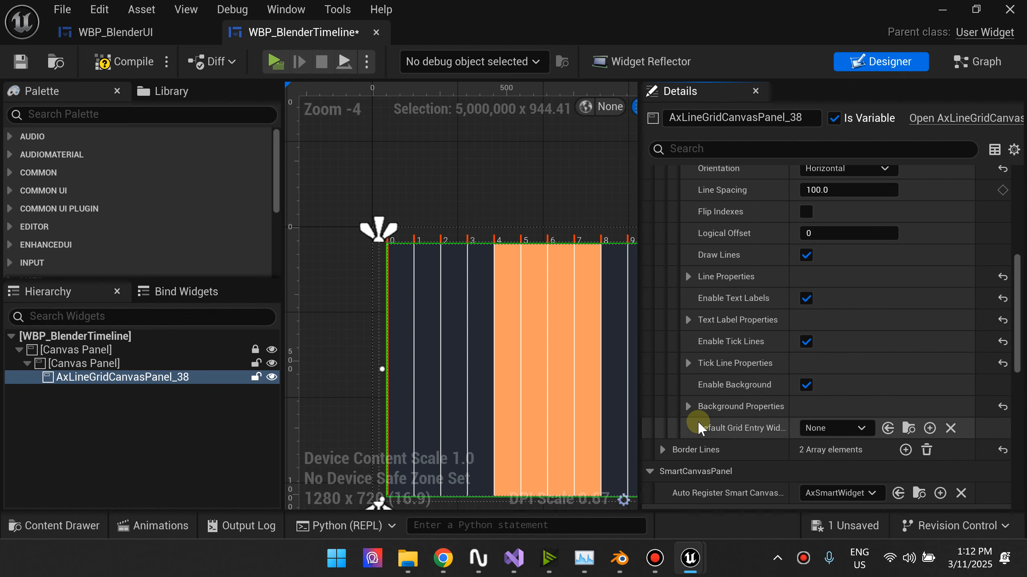
- Expand the grid's Background Properties and Brushes, and examine the color switching and brush entries against the grid
left_click(686, 407)
scroll(752, 364, "down", 3)
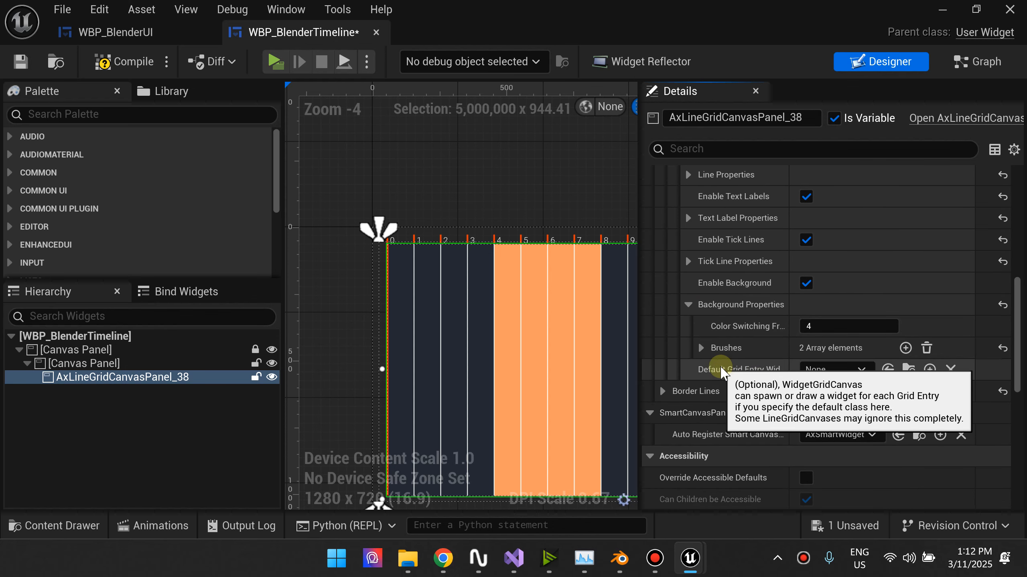
left_click(701, 348)
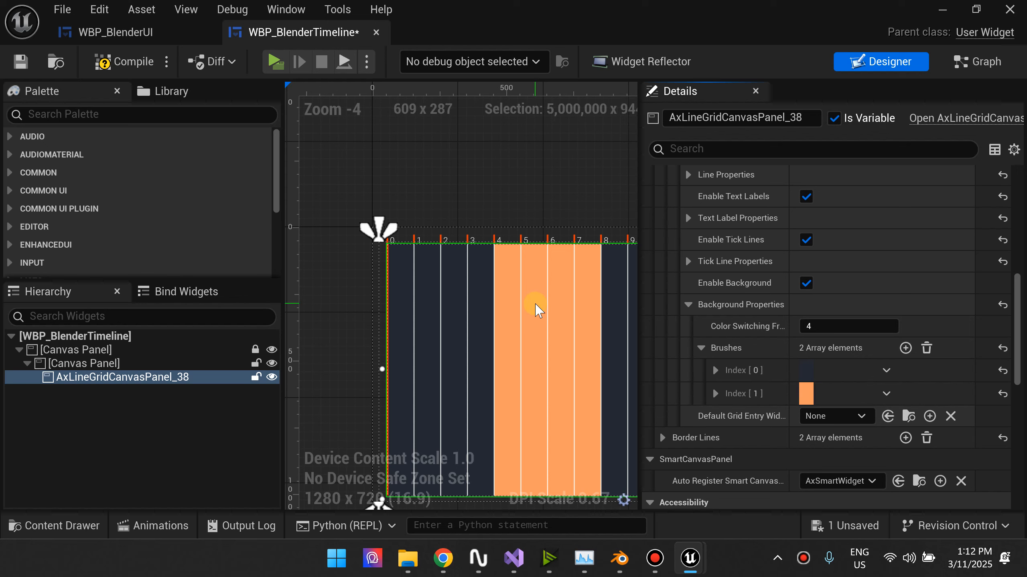
scroll(772, 223, "up", 5)
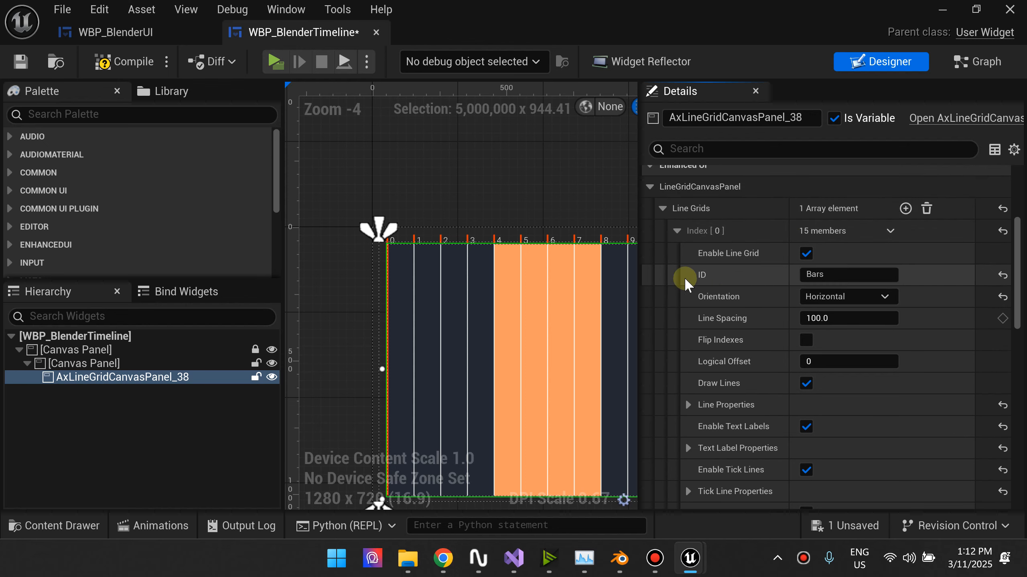
scroll(815, 334, "down", 6)
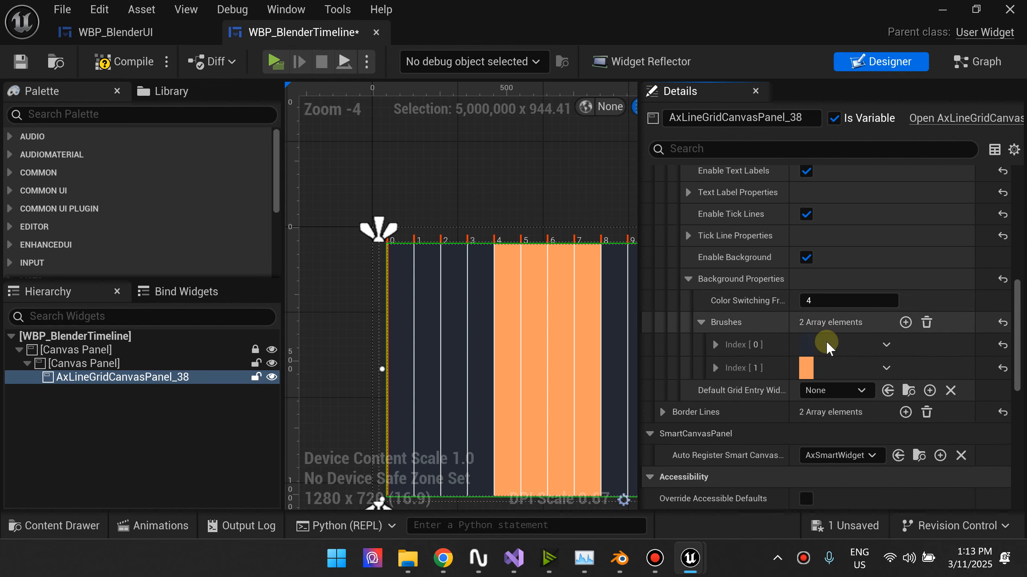
- Change the Tint of background brush Index 1 to a dark brown
left_click(715, 368)
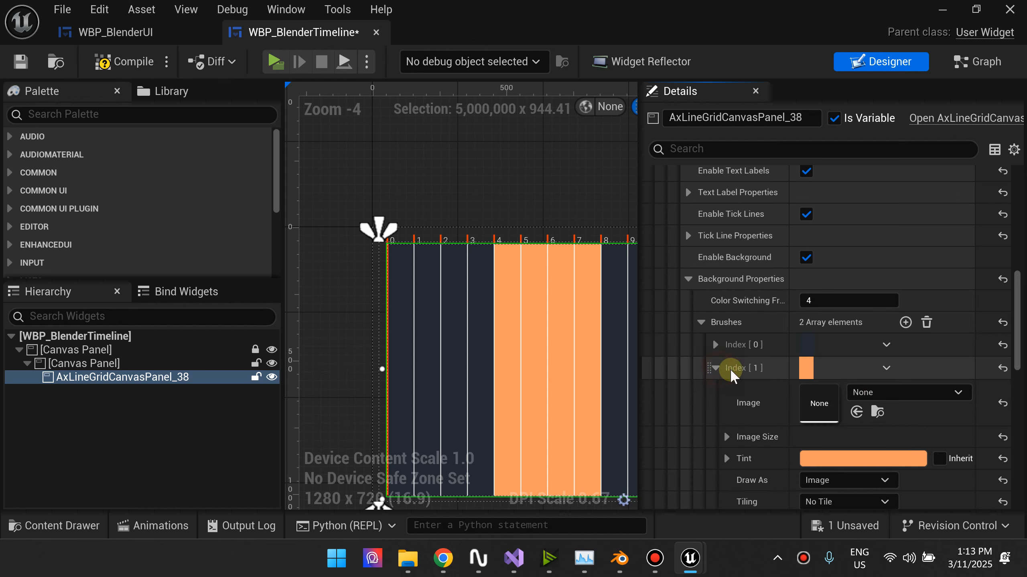
left_click(889, 460)
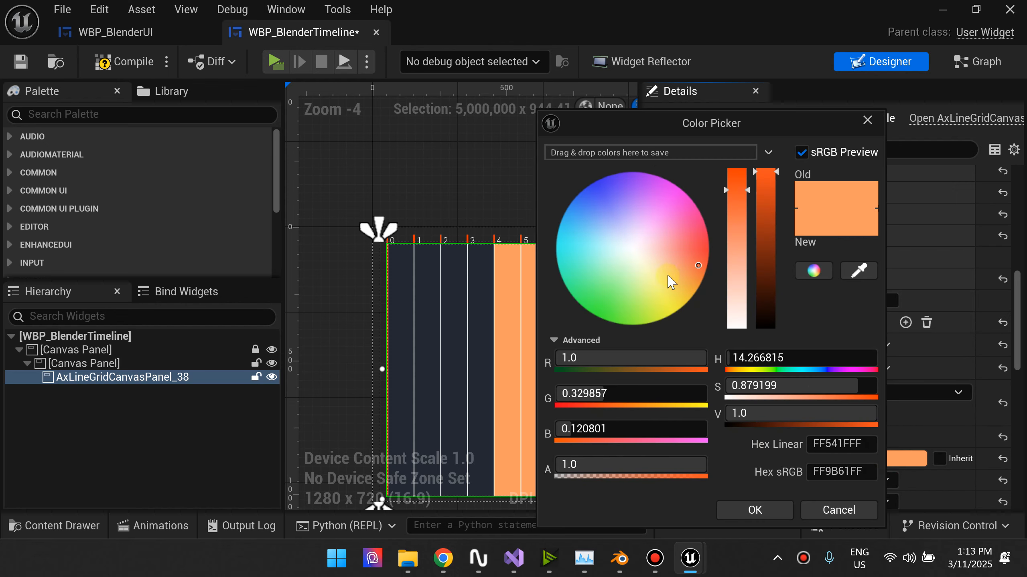
left_click(683, 254)
left_click(766, 304)
left_click_drag(631, 283, 700, 283)
left_click(780, 510)
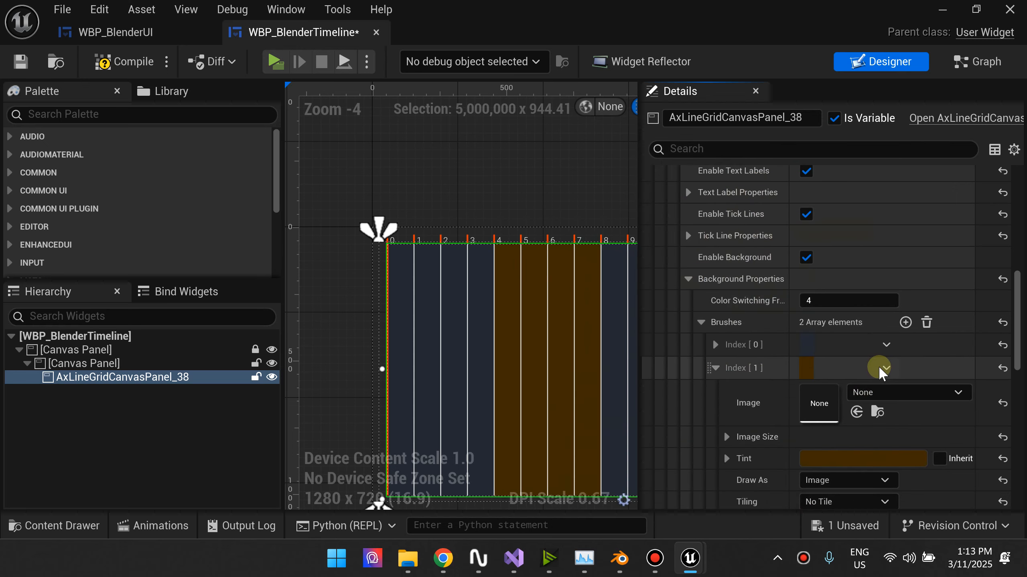
- Compare the background stripes with Blender's timeline, return to Unreal Editor, and delete background brush Index 1
left_click(618, 566)
left_click(116, 360)
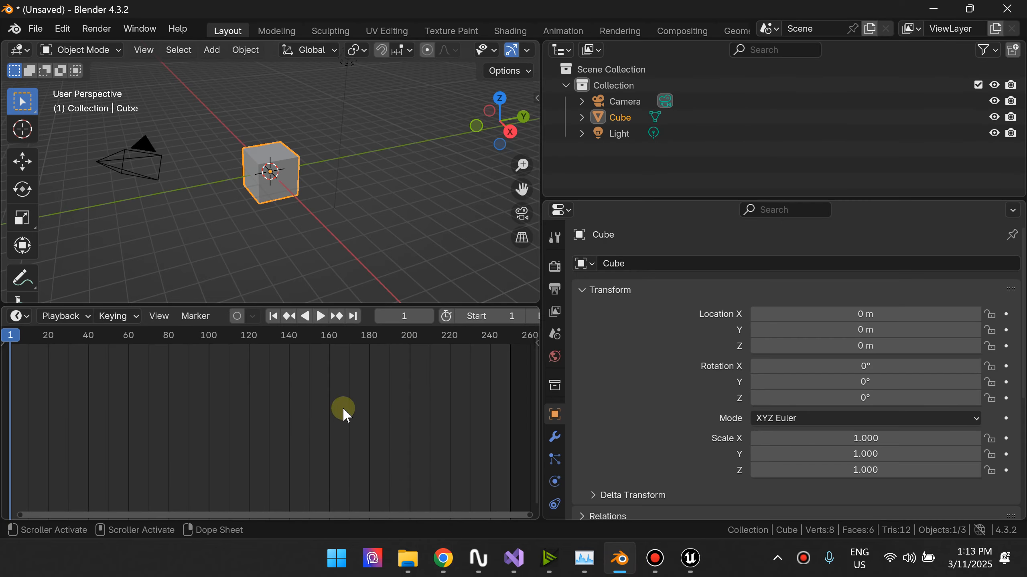
left_click(690, 559)
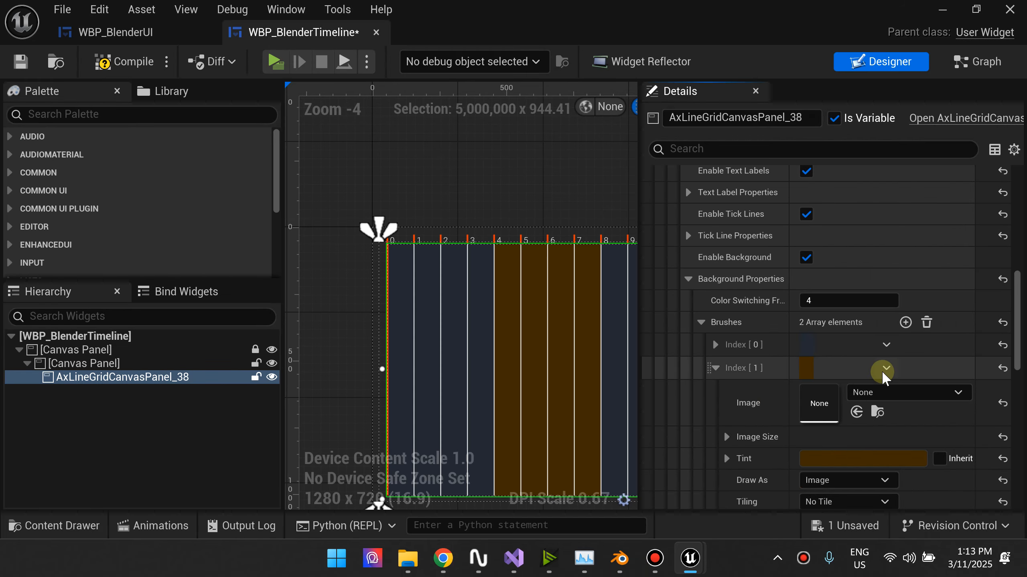
left_click(885, 368)
left_click(905, 410)
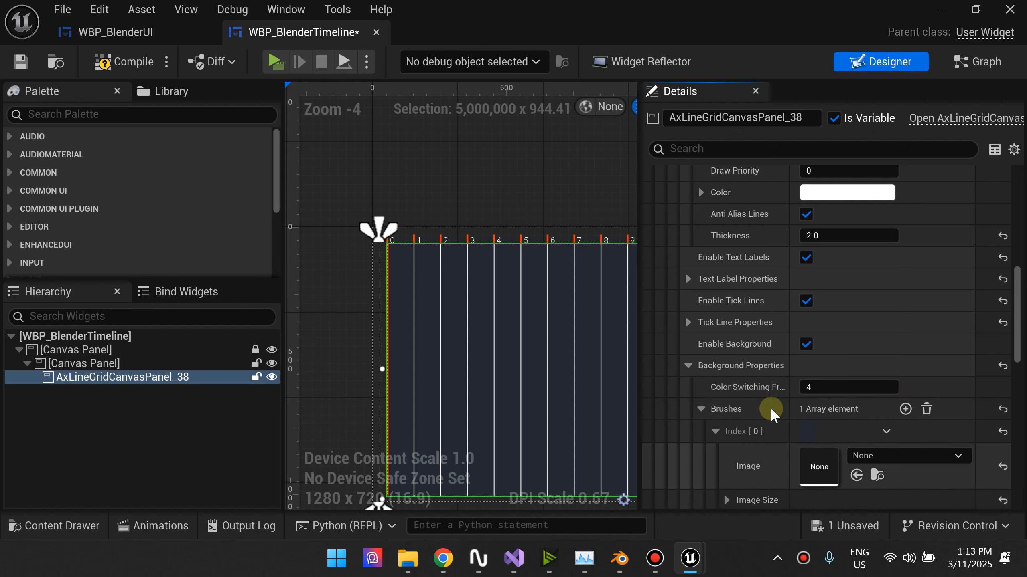
- Set the Tint of background brush Index 0 to dark gray (Hex sRGB 333333FF) and compare the grid with Blender's timeline
scroll(879, 425, "down", 1)
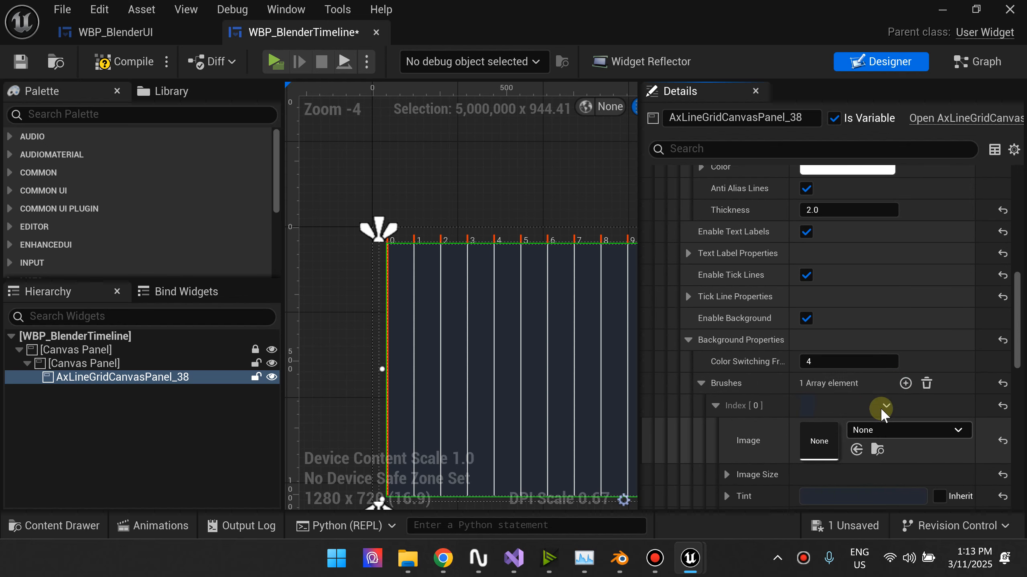
left_click(890, 489)
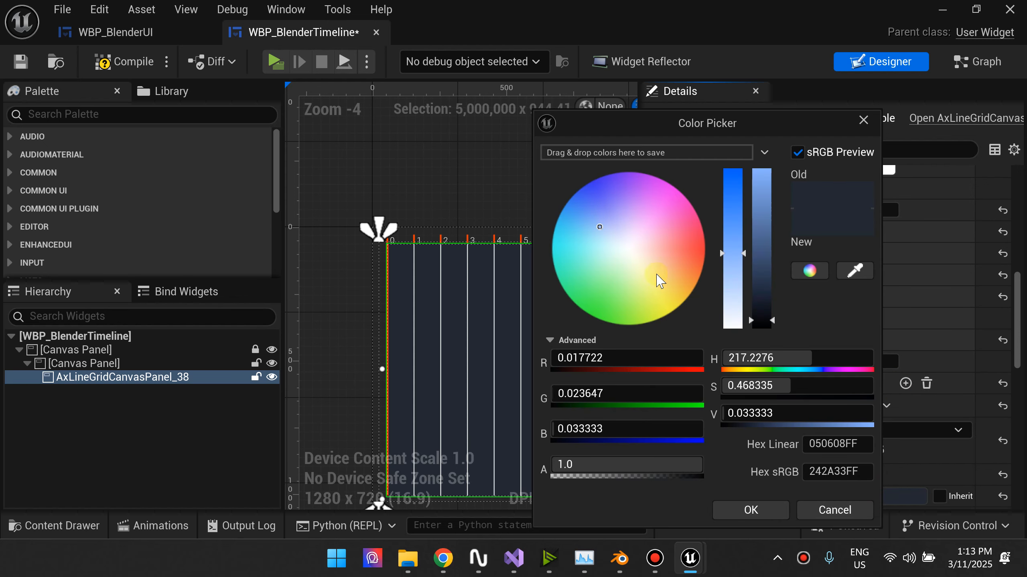
left_click(629, 249)
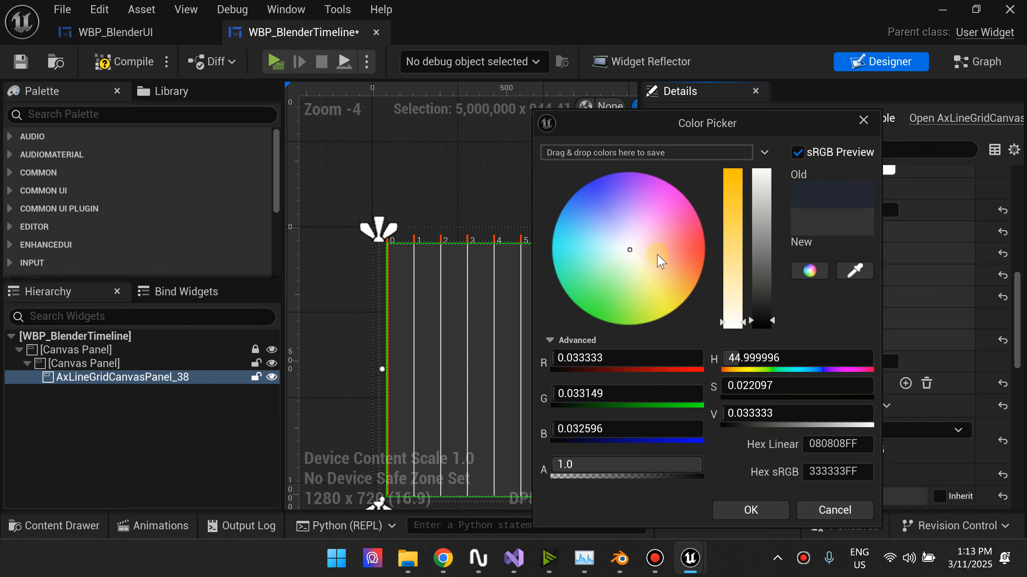
left_click(774, 505)
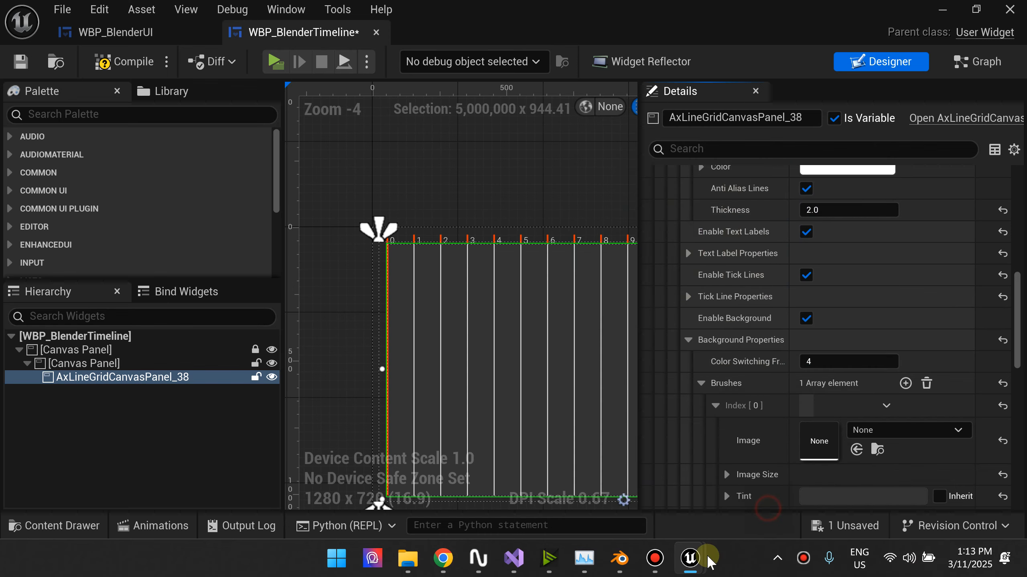
left_click(621, 560)
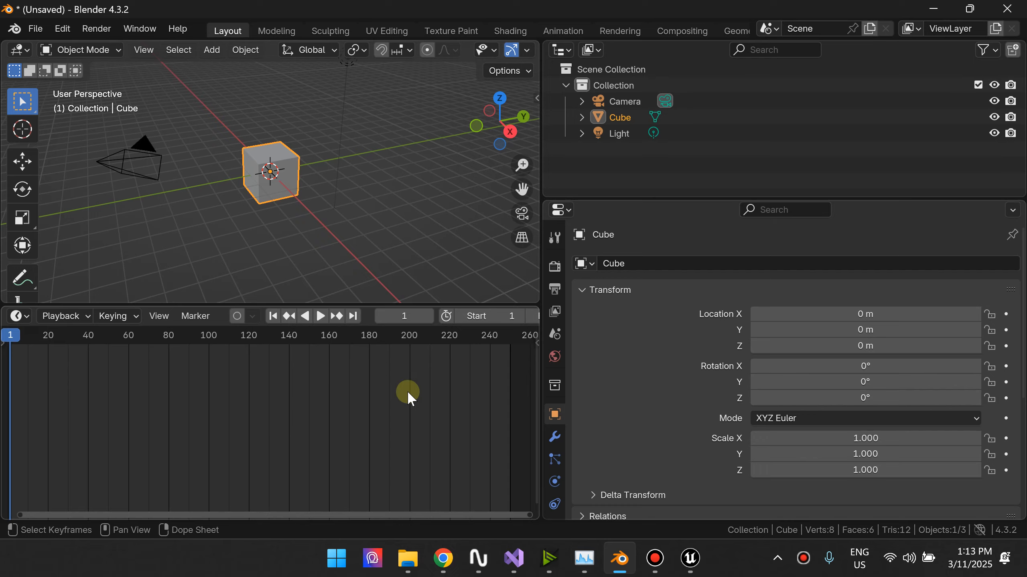
left_click(617, 561)
scroll(504, 303, "down", 2)
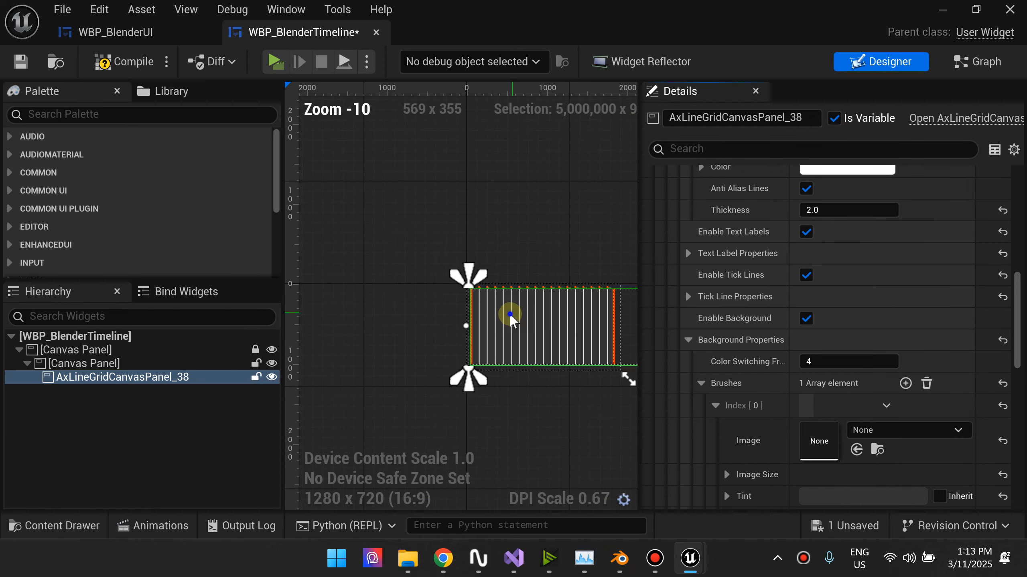
scroll(422, 344, "up", 3)
scroll(422, 342, "up", 7)
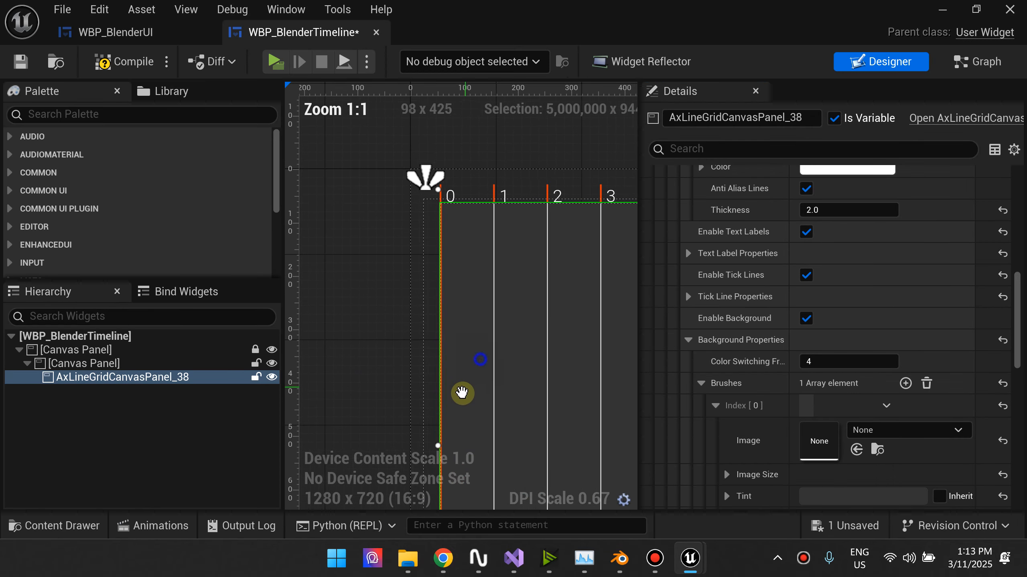
- Clear all entries from the line grid panel's Border Lines array, check the grid's edges, and compile and save the widget
left_click(687, 341)
scroll(686, 344, "up", 8)
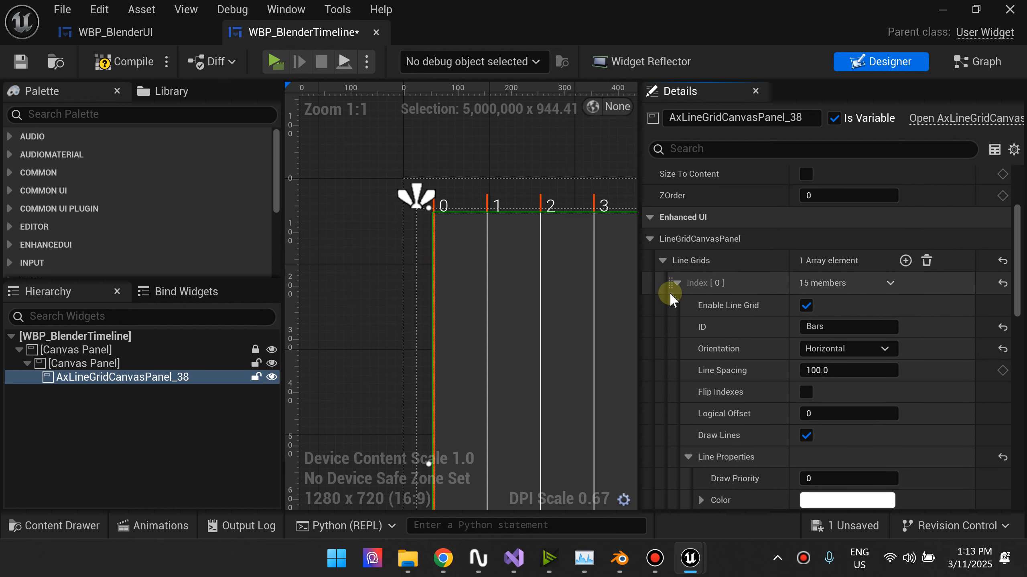
left_click(676, 283)
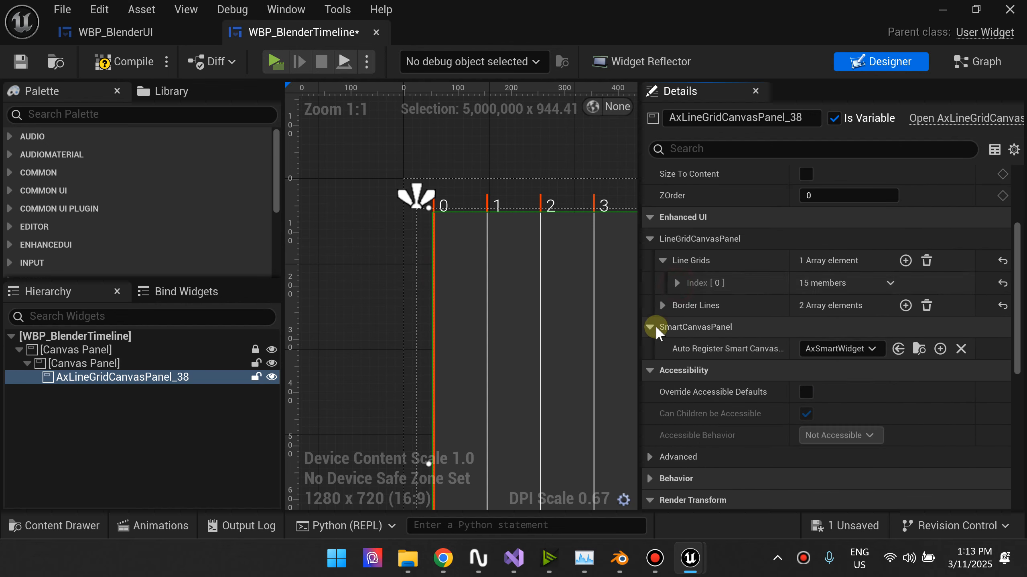
left_click(662, 305)
left_click(677, 328)
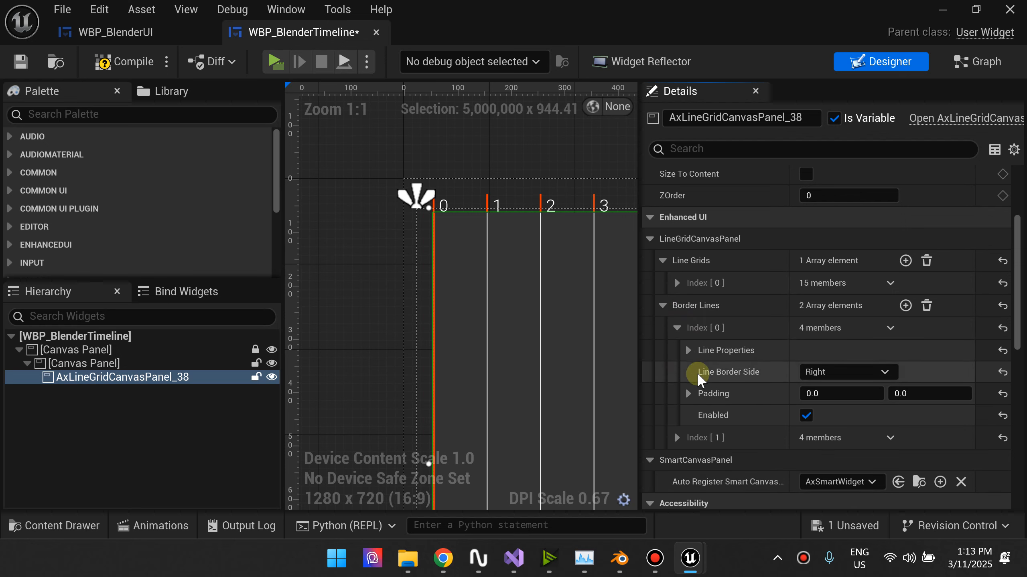
scroll(750, 365, "down", 2)
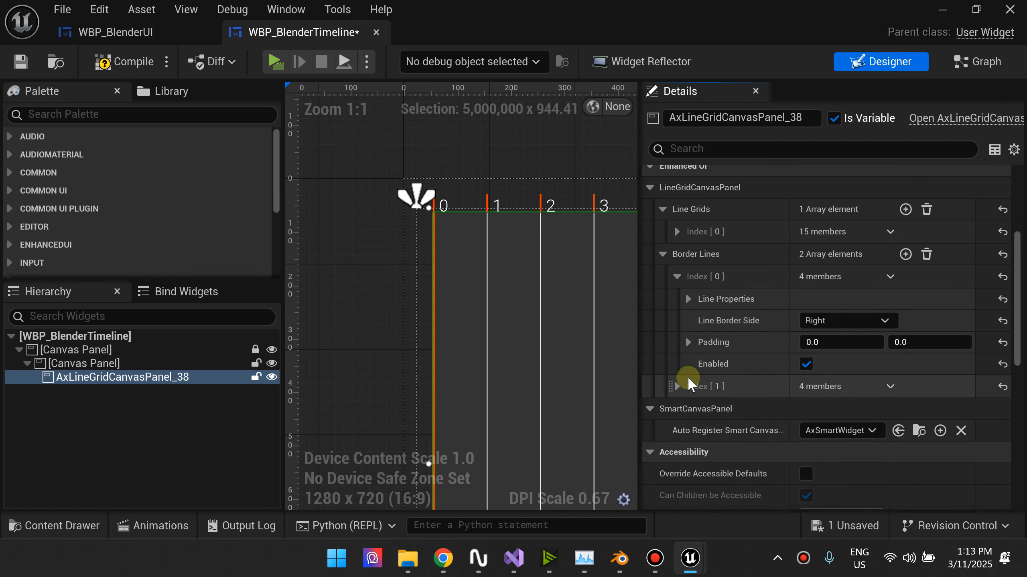
left_click(926, 254)
scroll(412, 279, "down", 6)
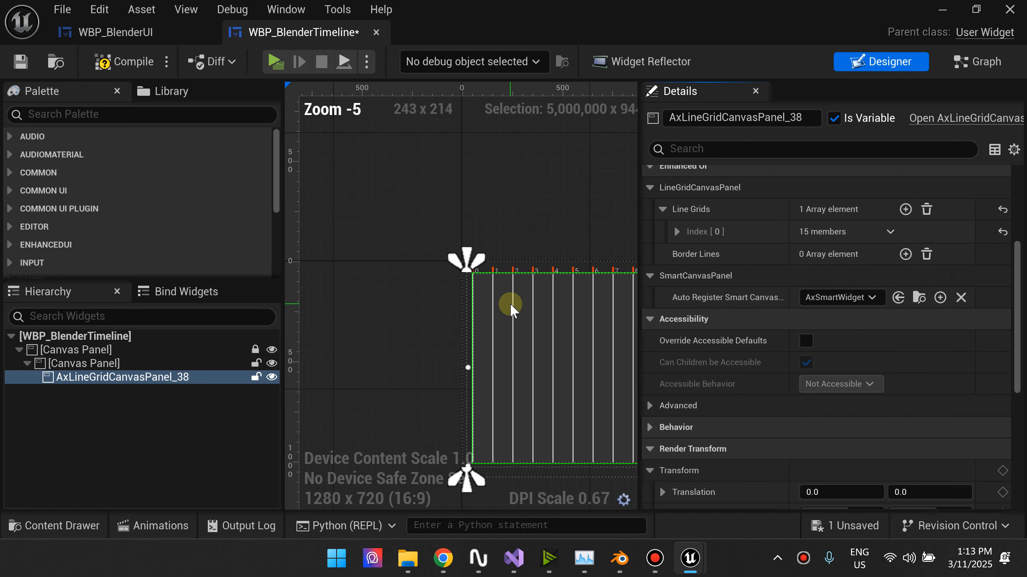
right_click_drag(500, 324, 395, 339)
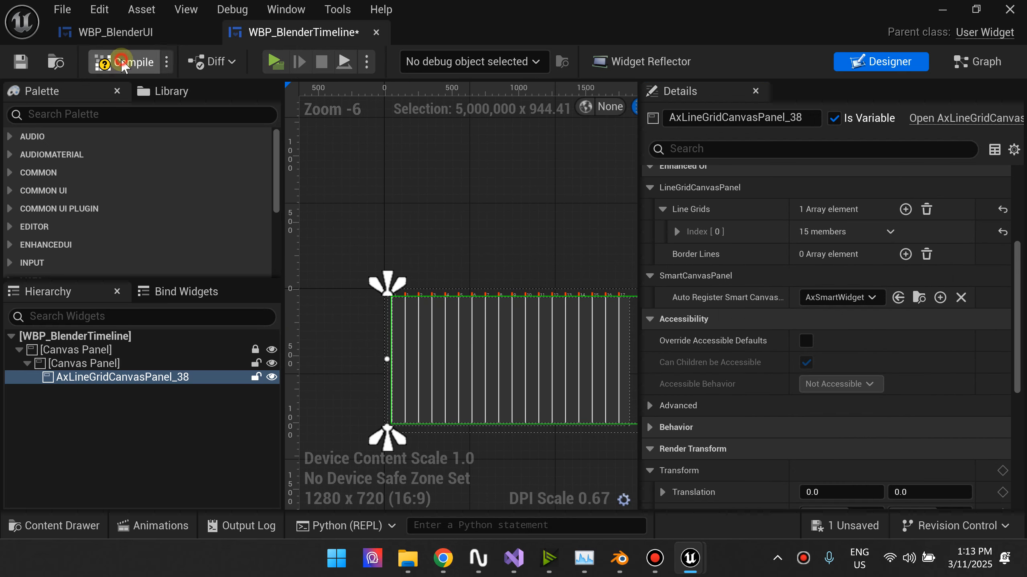
left_click(34, 73)
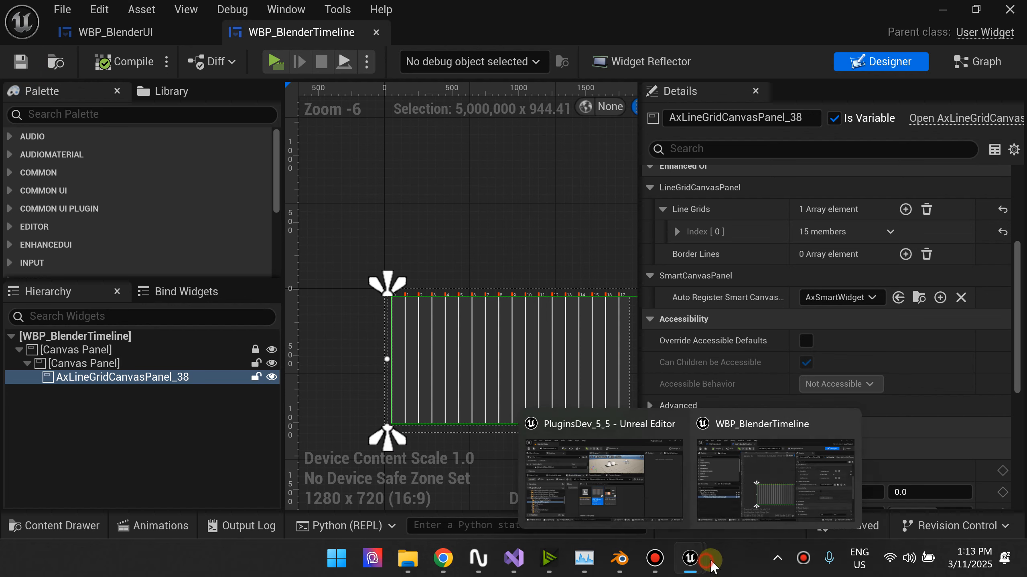
- Check Blender's timeline line colors again and inspect the Unreal timeline's grid lines up close for comparison
left_click(772, 502)
mouse_move(690, 558)
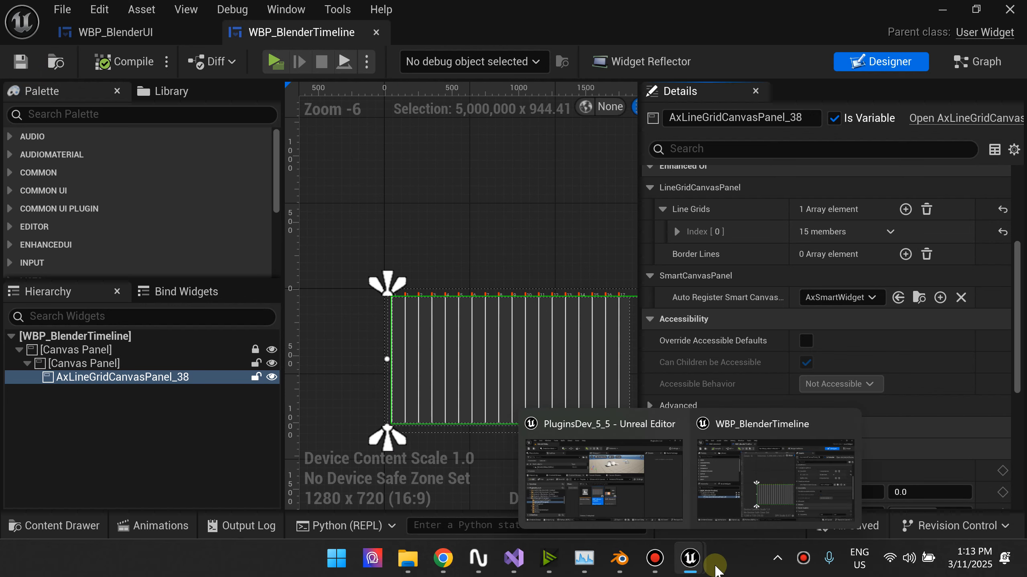
left_click(620, 558)
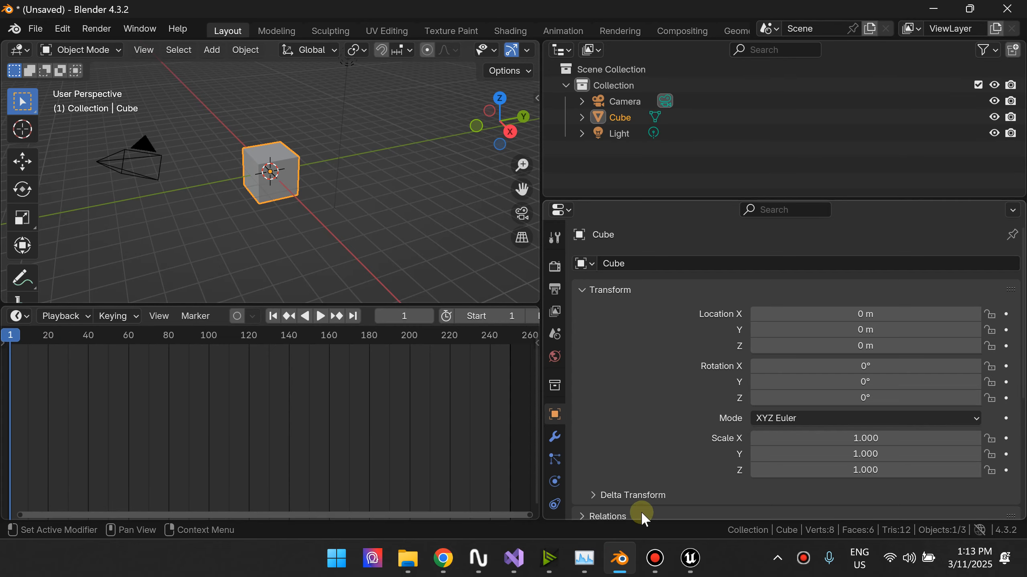
left_click(690, 558)
scroll(398, 324, "up", 3)
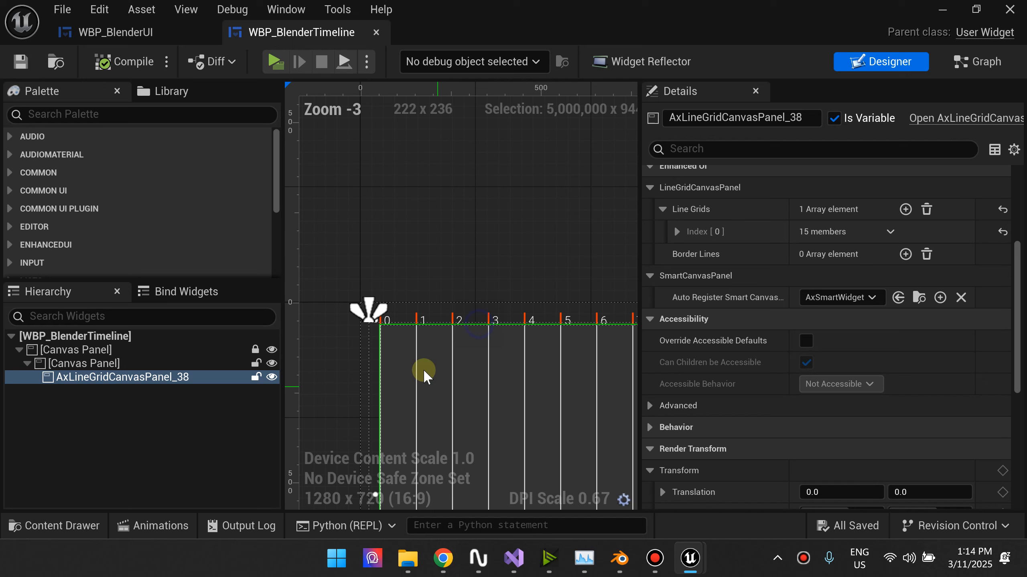
scroll(424, 370, "up", 5)
- Change the line Color of AxLineGridCanvasPanel_38's Index 0 line grid to black in its Line Properties
left_click(148, 452)
left_click(172, 383)
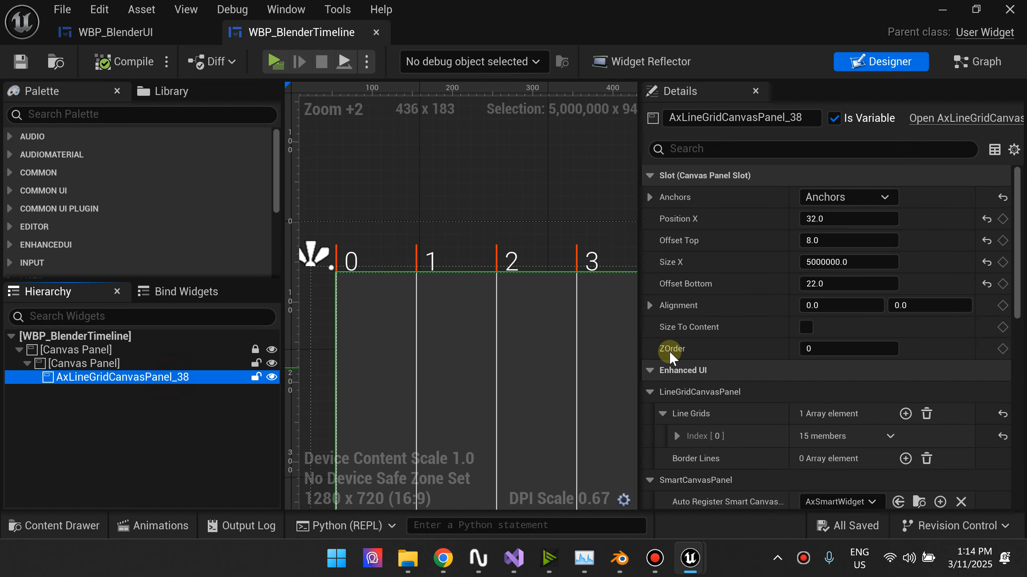
scroll(676, 362, "down", 2)
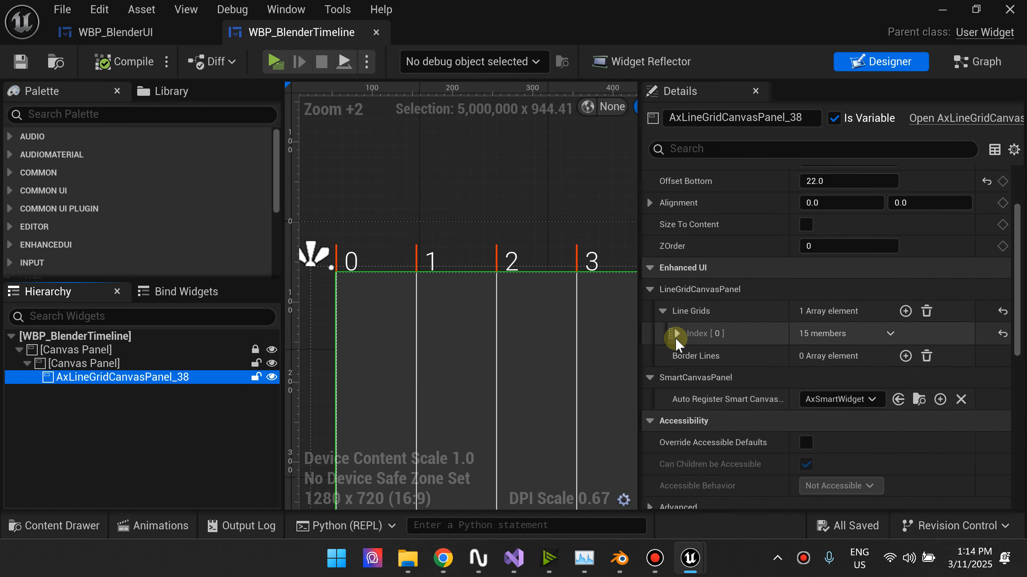
left_click(674, 335)
scroll(725, 400, "down", 3)
scroll(720, 399, "down", 3)
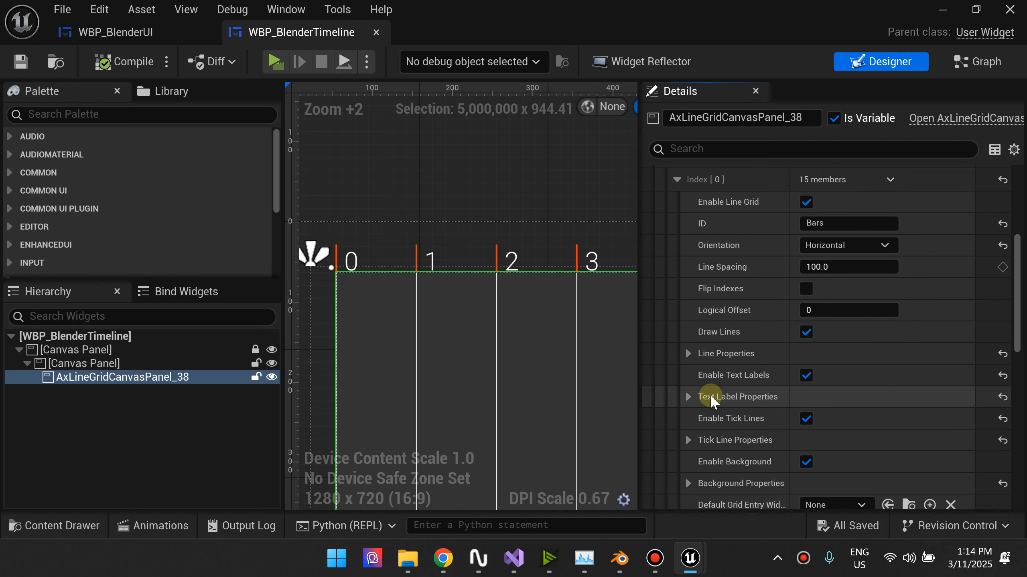
left_click(688, 303)
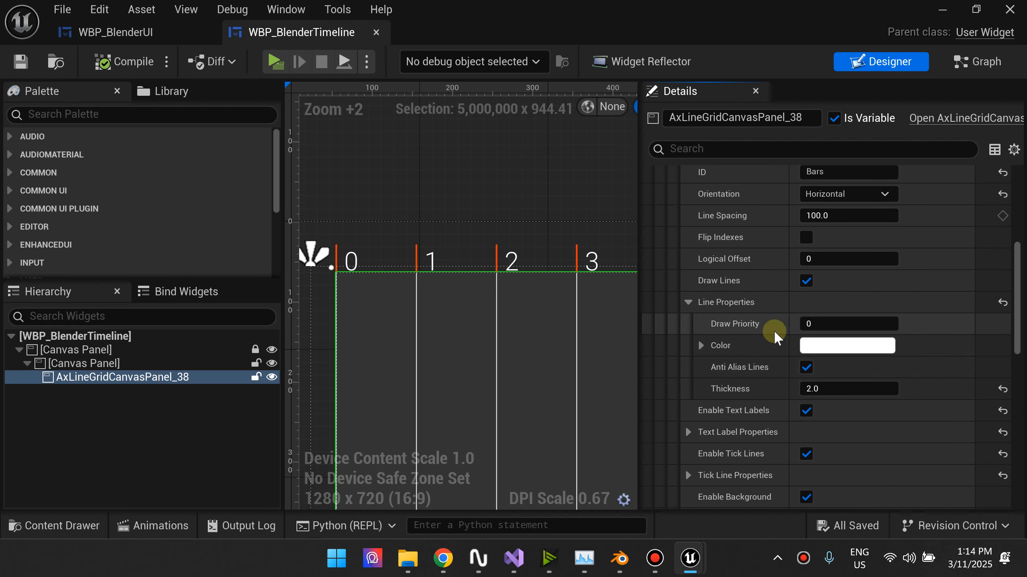
left_click(834, 346)
left_click_drag(707, 288, 695, 389)
left_click(723, 517)
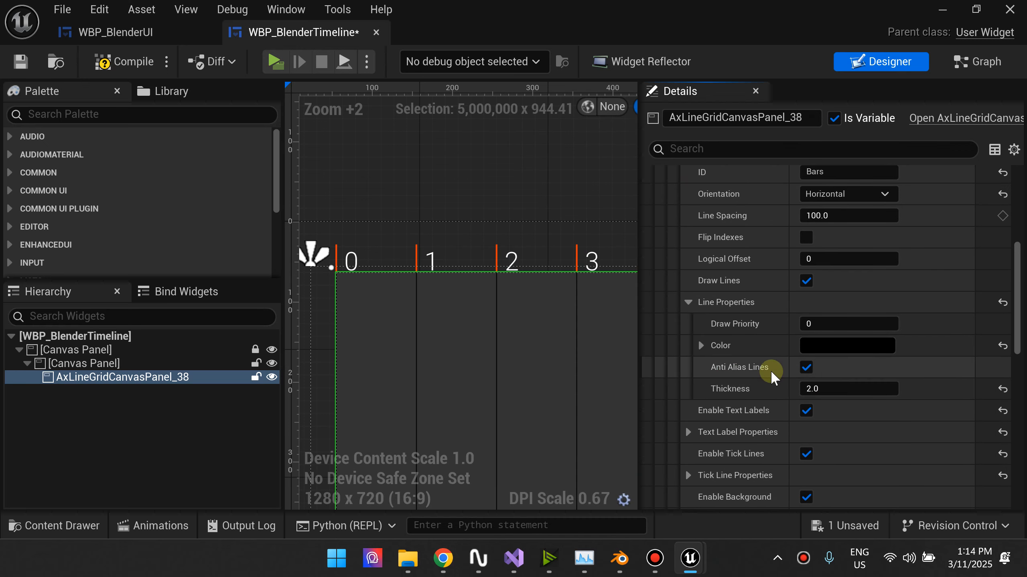
- Save and preview the timeline in the running UI, set the grid lines' Thickness to 1.0, and compile and save
left_click(21, 61)
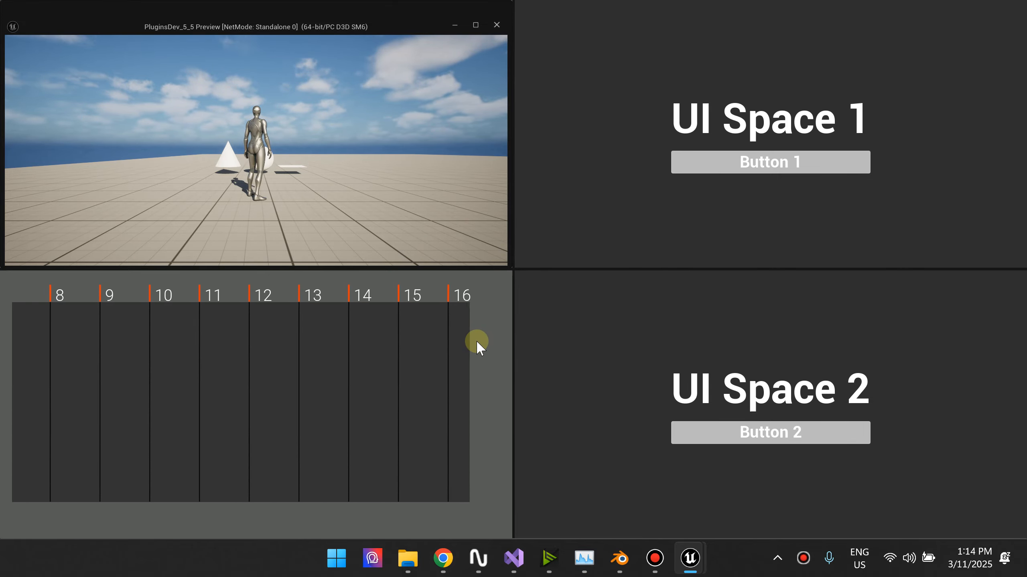
key("Escape")
left_click(811, 389)
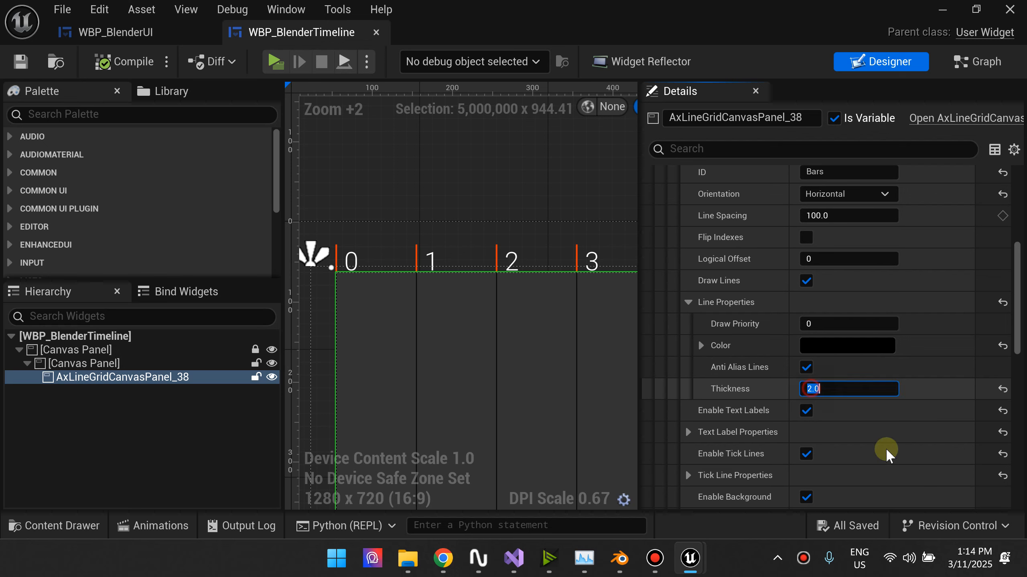
key("Return")
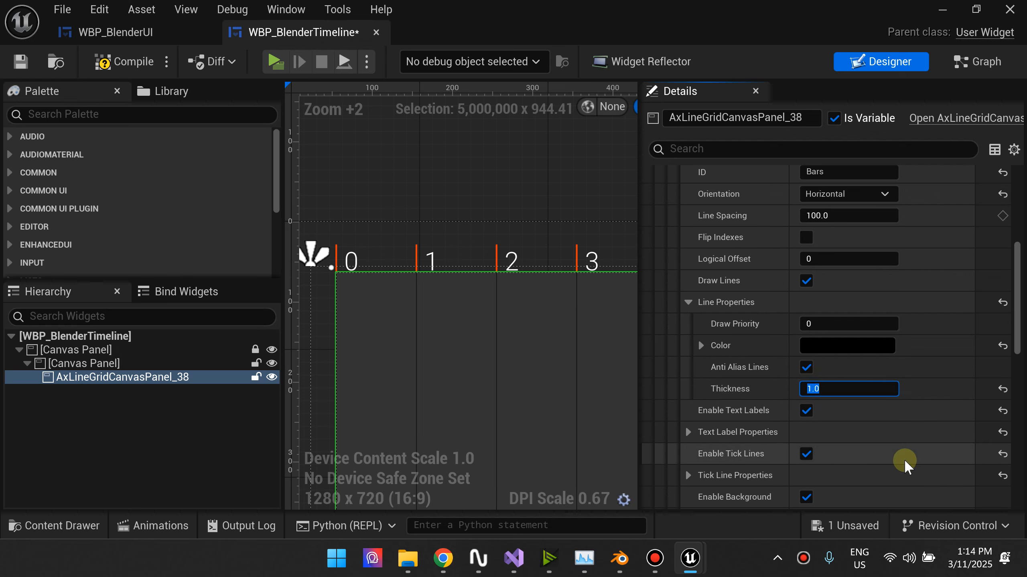
left_click(104, 56)
left_click(20, 62)
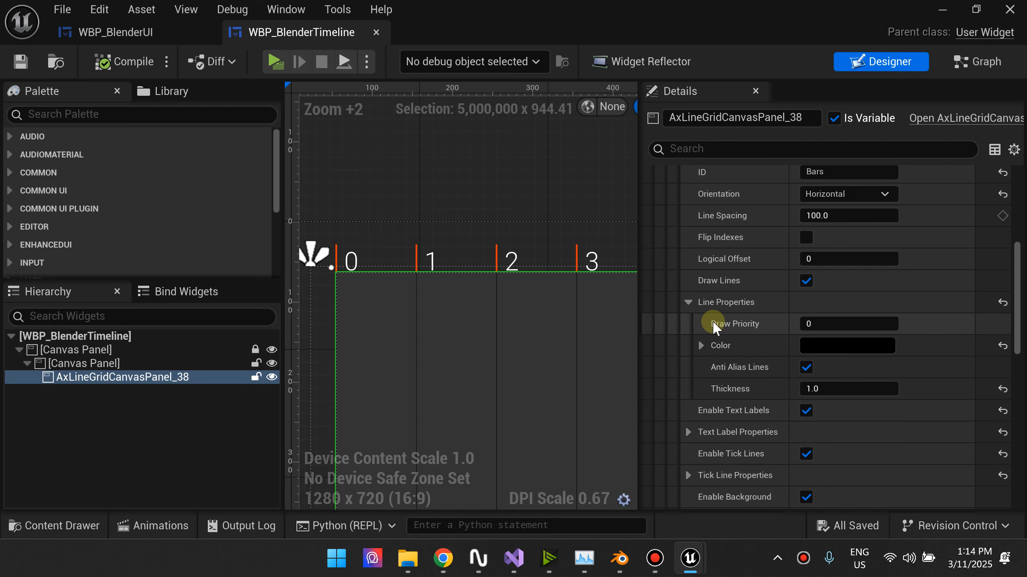
- Check Blender's timeline header for tick marks, disable the grid's tick lines in Unreal Editor, and save the widget
left_click(694, 304)
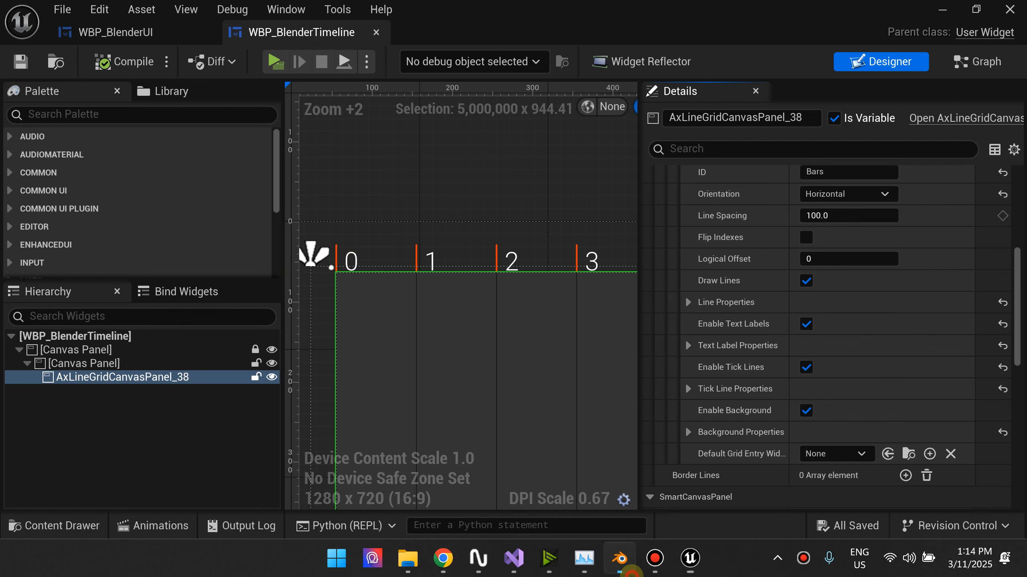
left_click(626, 568)
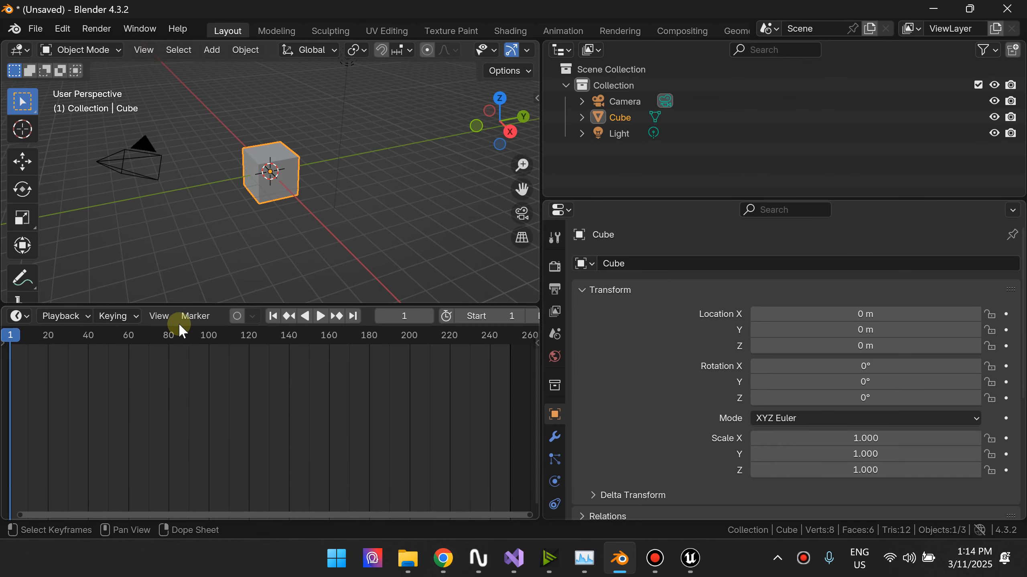
left_click(690, 559)
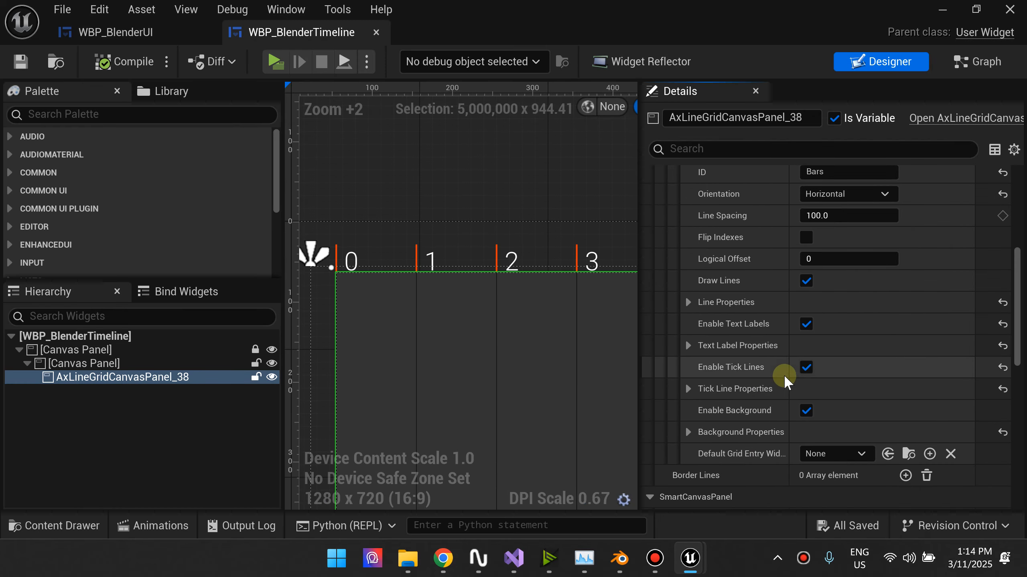
left_click(806, 367)
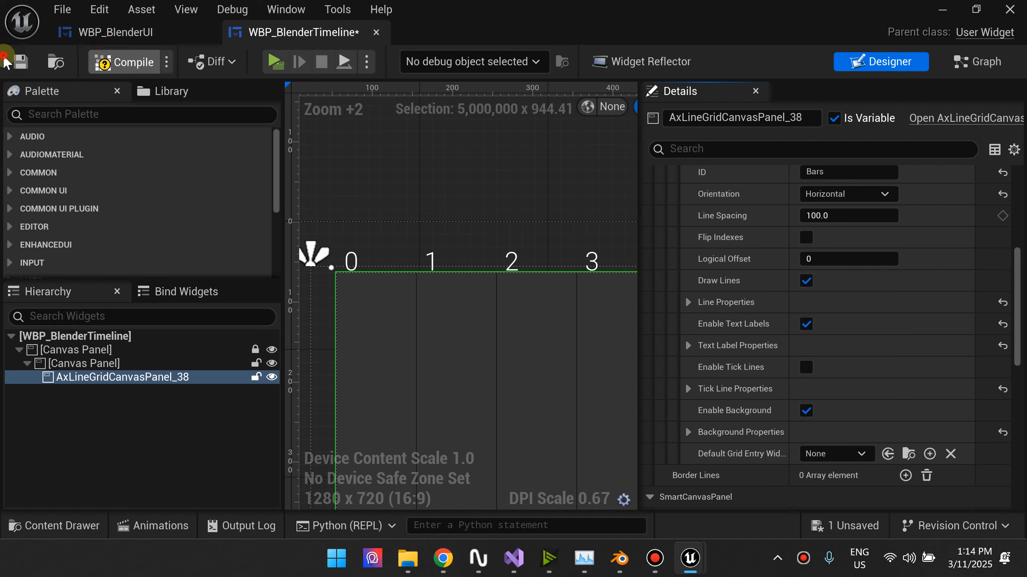
left_click(17, 61)
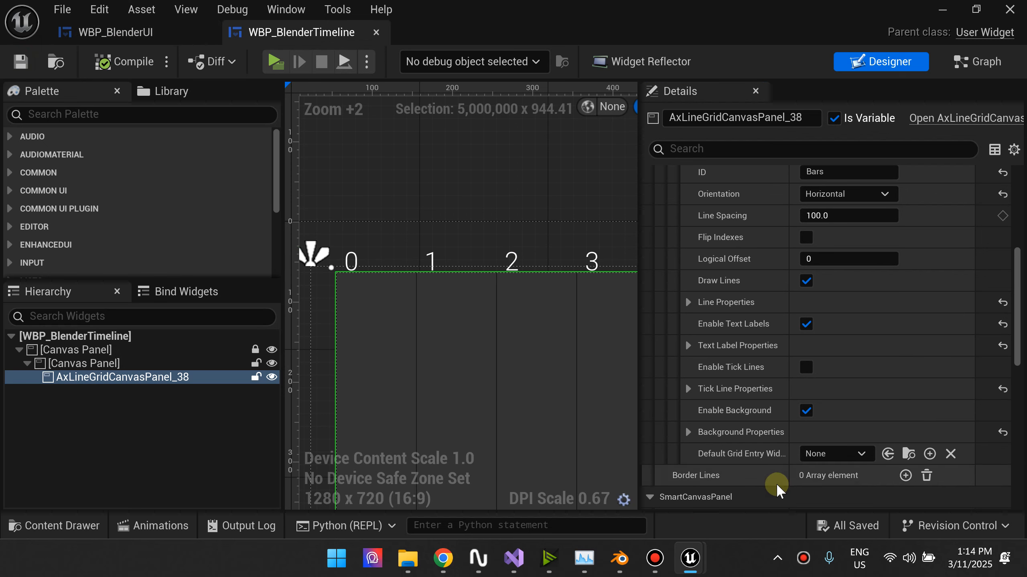
mouse_move(621, 570)
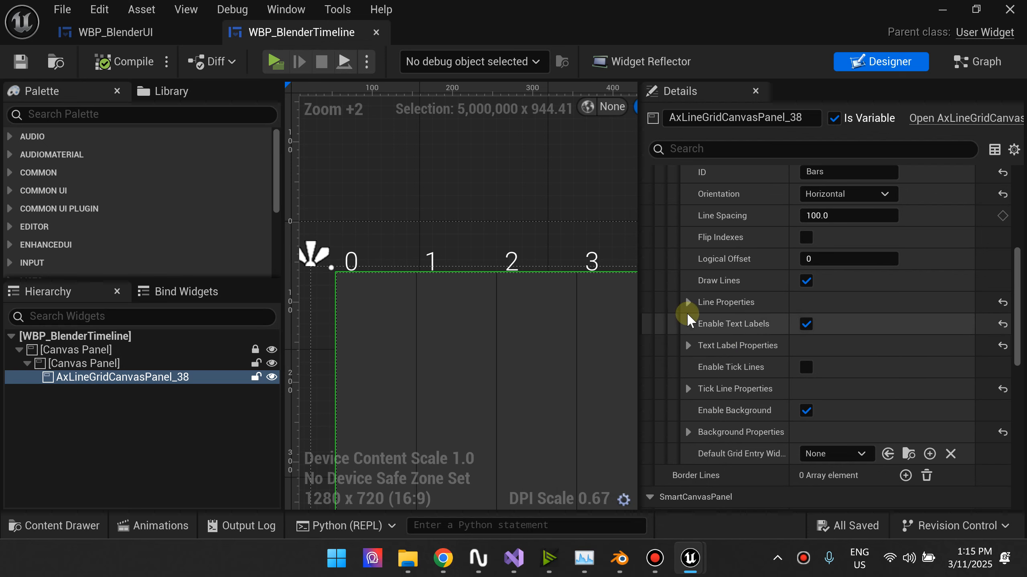
- Check Blender's timeline labels, set the horizontal Text Offset of the Unreal grid's text labels to 0, and compile and save
left_click(687, 346)
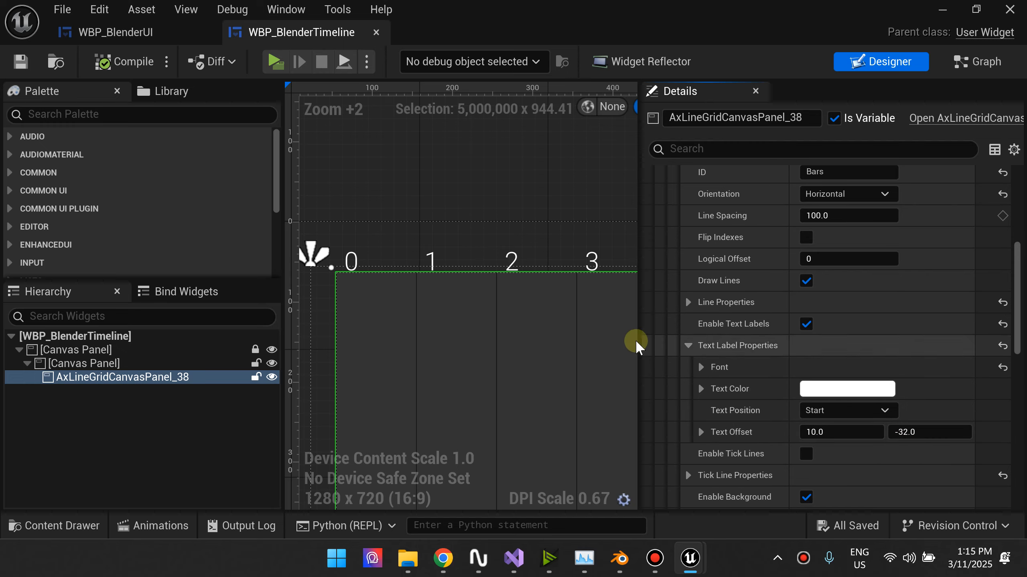
left_click(620, 559)
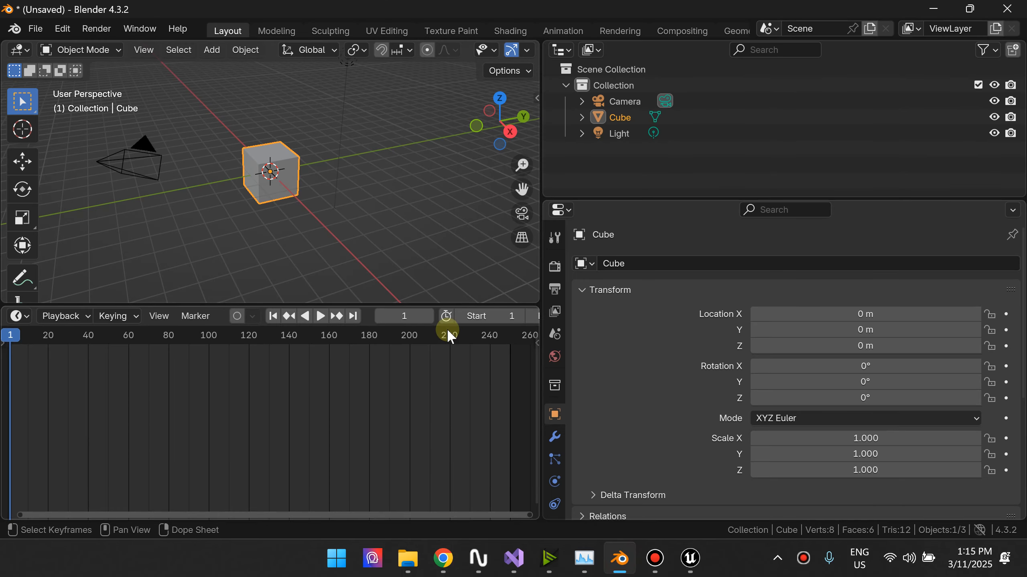
left_click(619, 561)
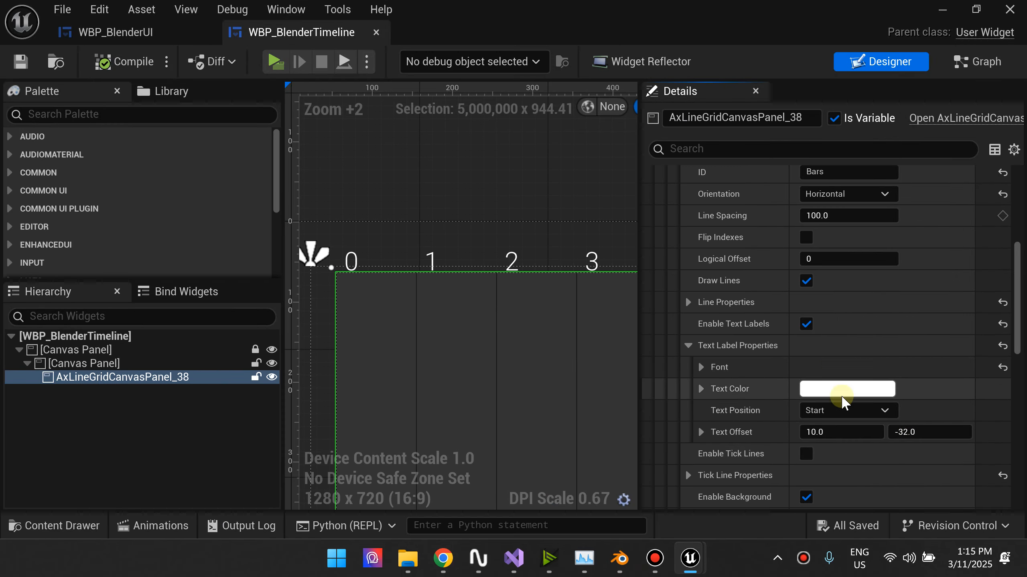
left_click(849, 429)
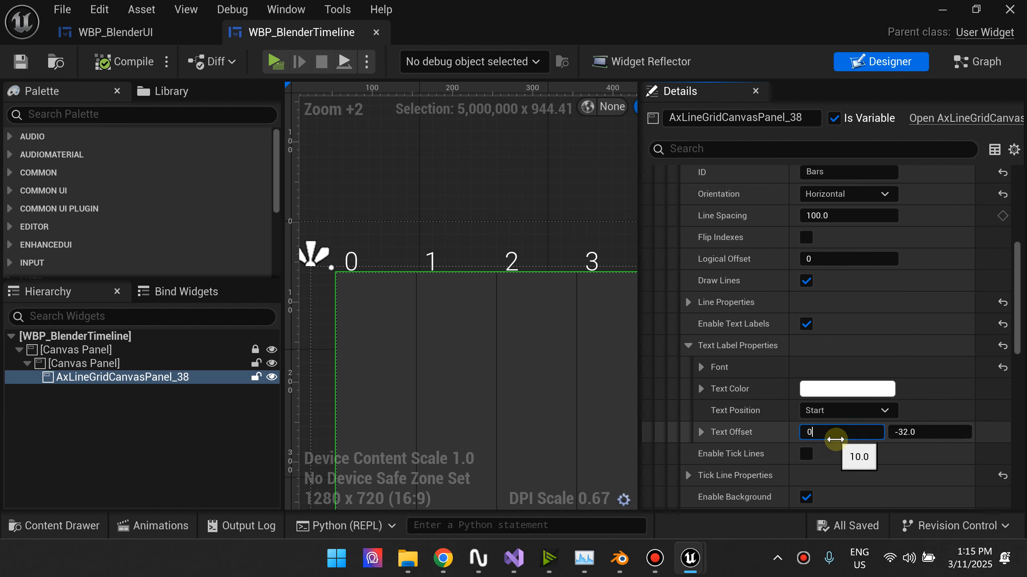
type("0")
key("Return")
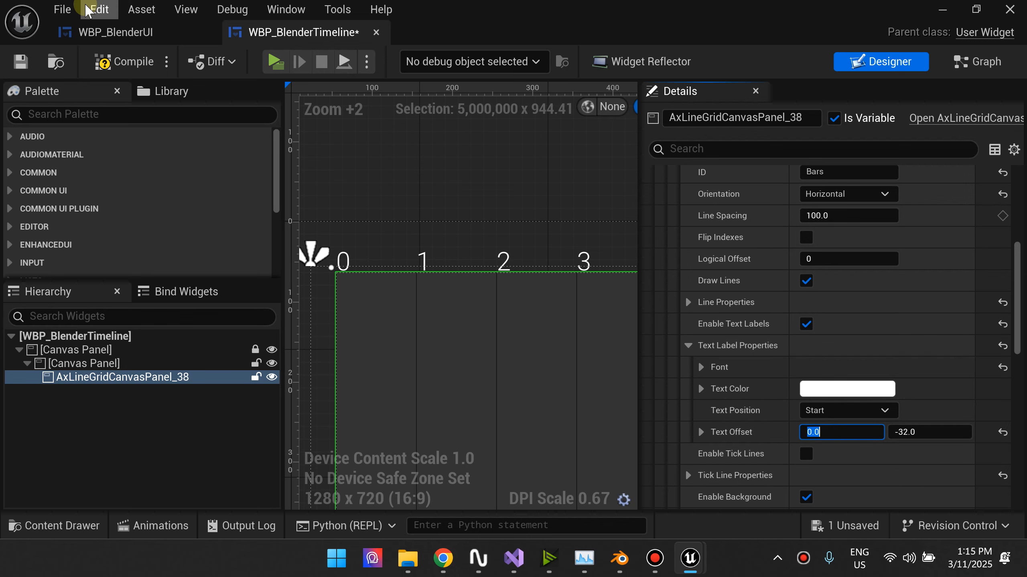
left_click(125, 62)
left_click(20, 62)
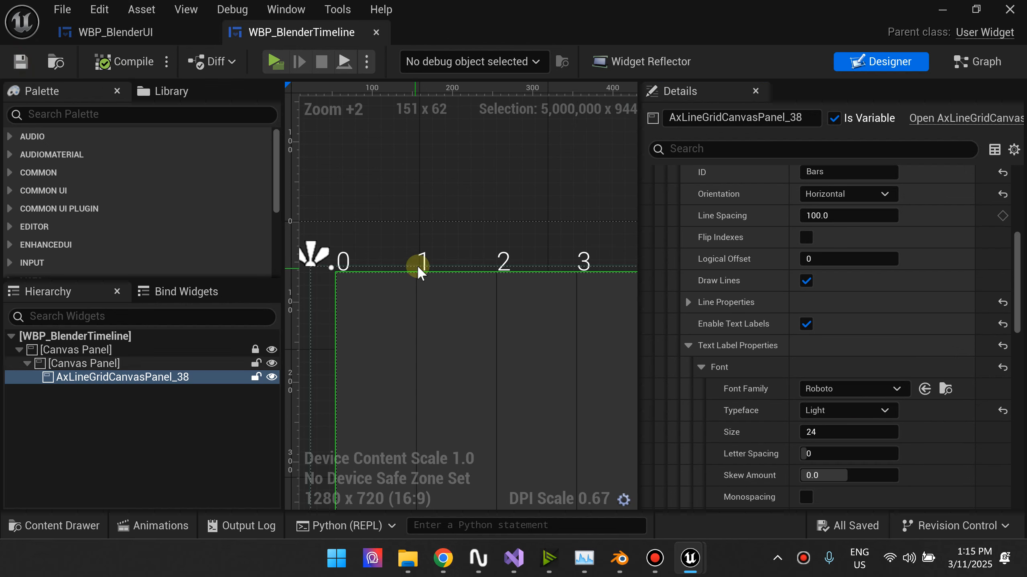
- Compare the grid with Blender's timeline and duplicate the Index 0 entry in AxLineGridCanvasPanel_38's Line Grids in Unreal Editor
scroll(416, 271, "down", 8)
left_click(104, 66)
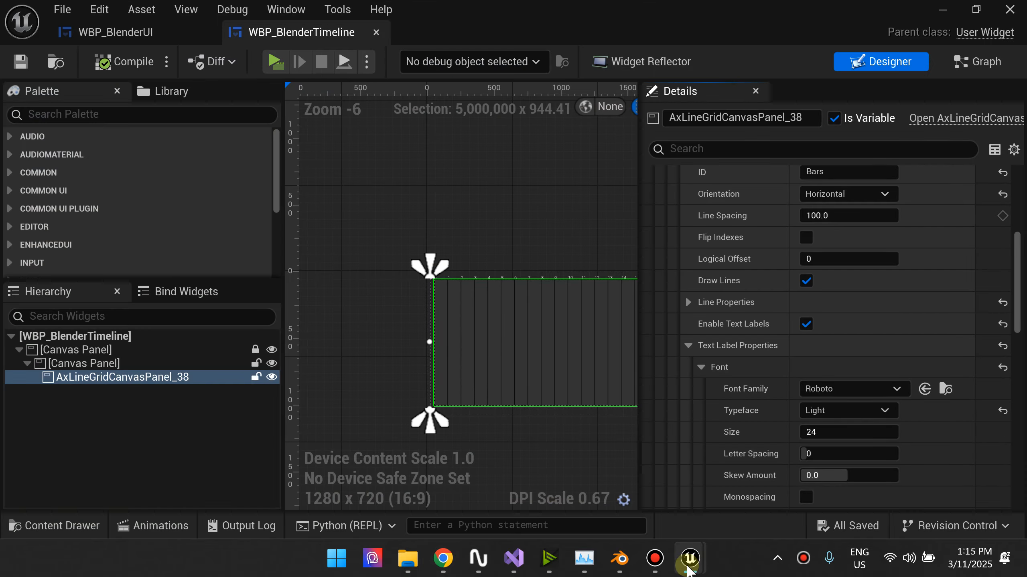
left_click(622, 560)
left_click(626, 568)
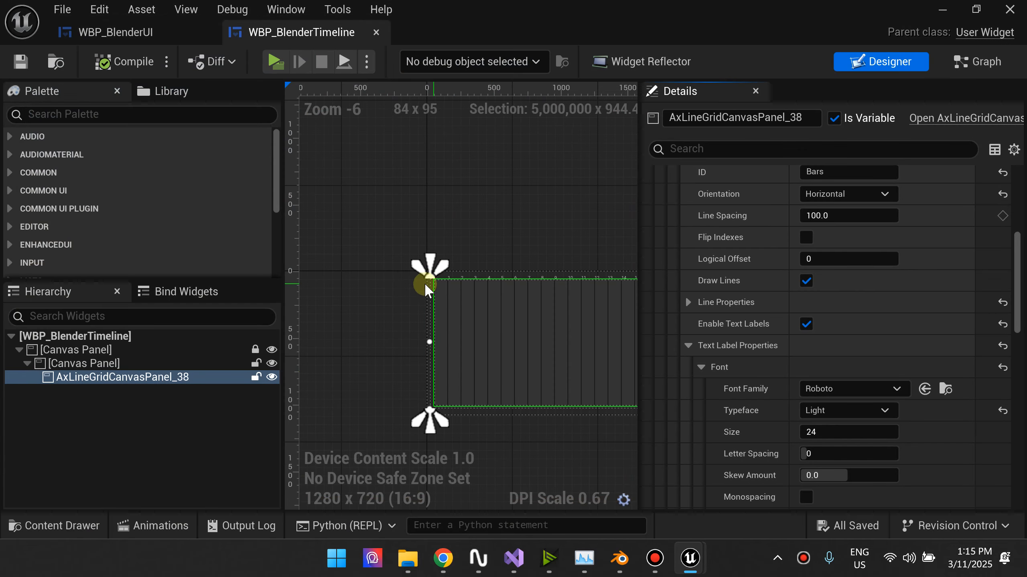
scroll(430, 279, "up", 8)
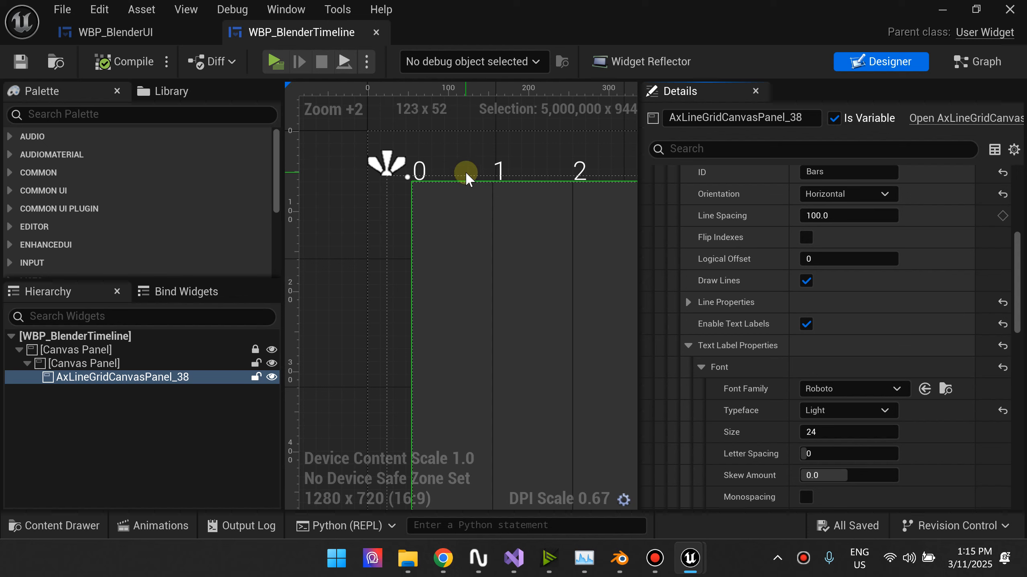
scroll(723, 335, "up", 5)
left_click(677, 284)
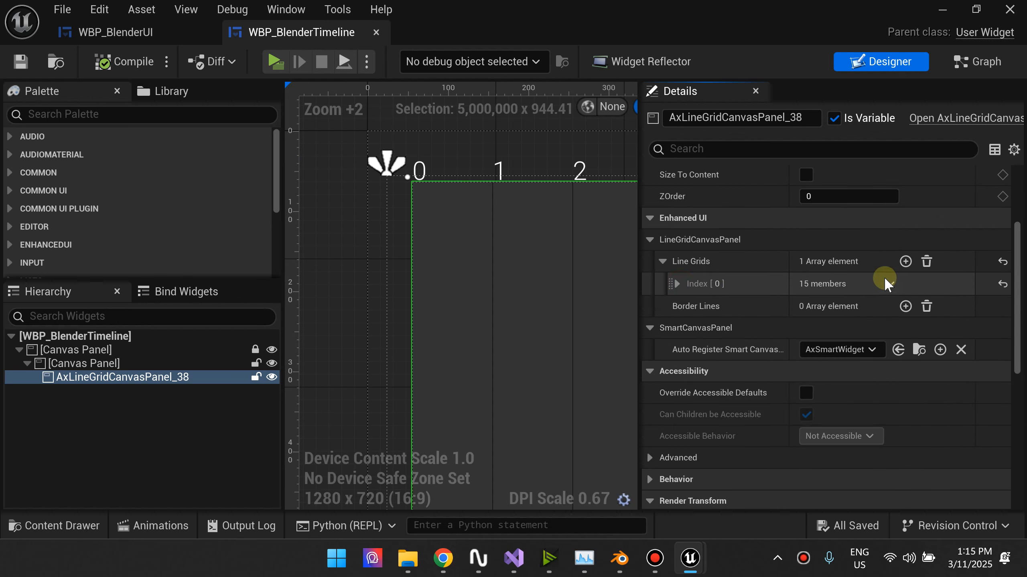
left_click(892, 284)
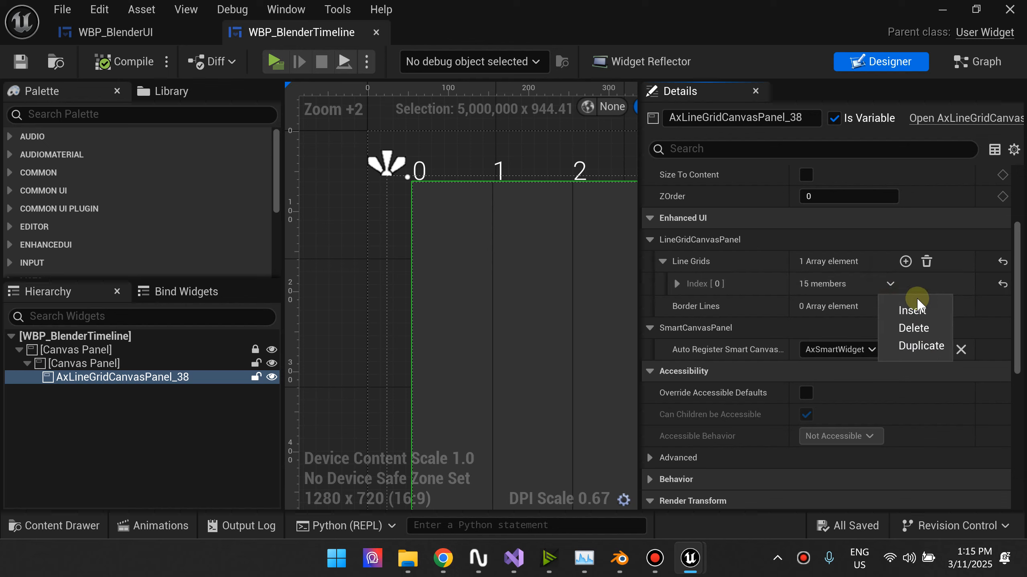
left_click(915, 346)
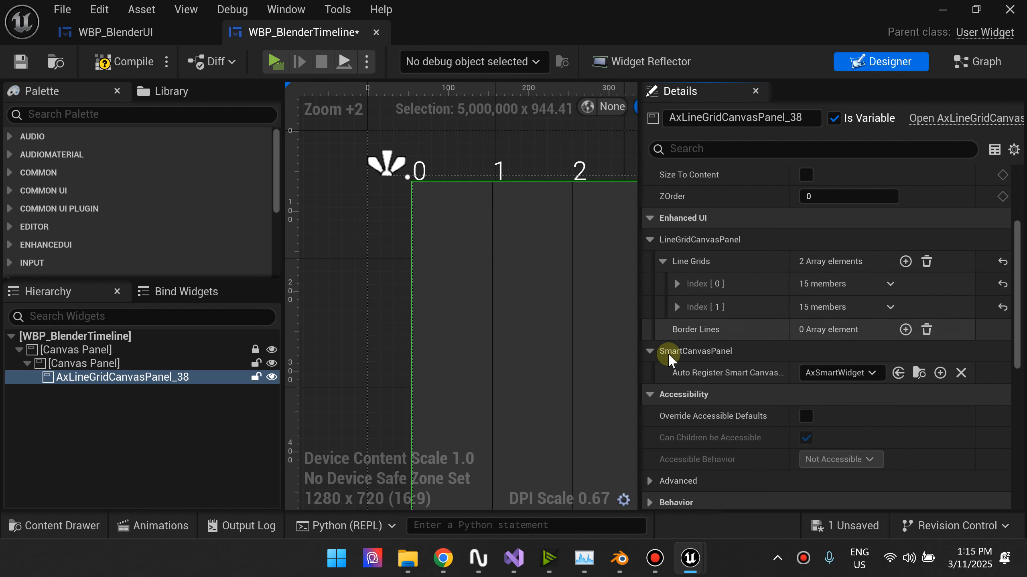
- Set the Line Spacing of the duplicated Index 1 line grid to 50.0
left_click(678, 307)
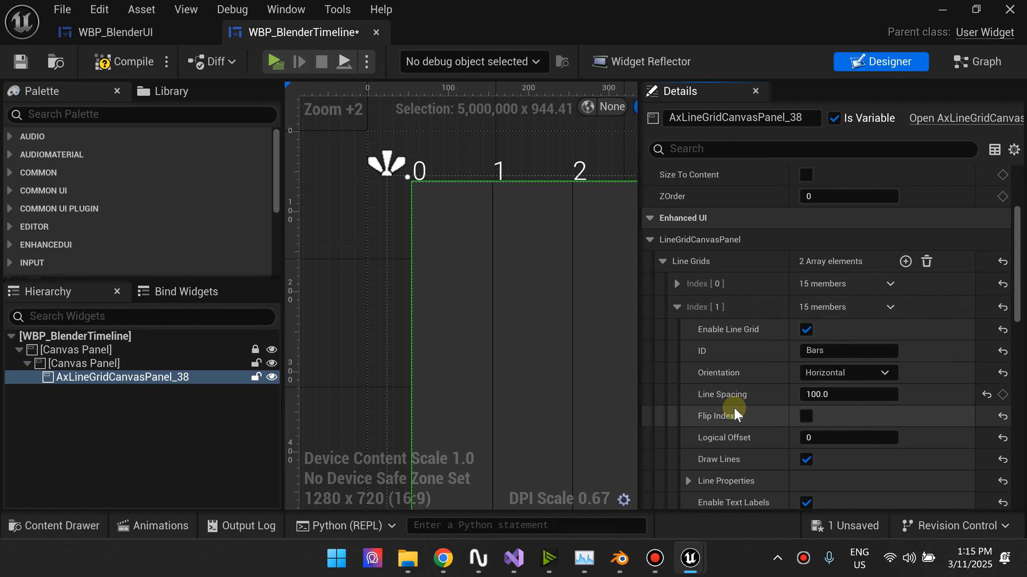
left_click(676, 284)
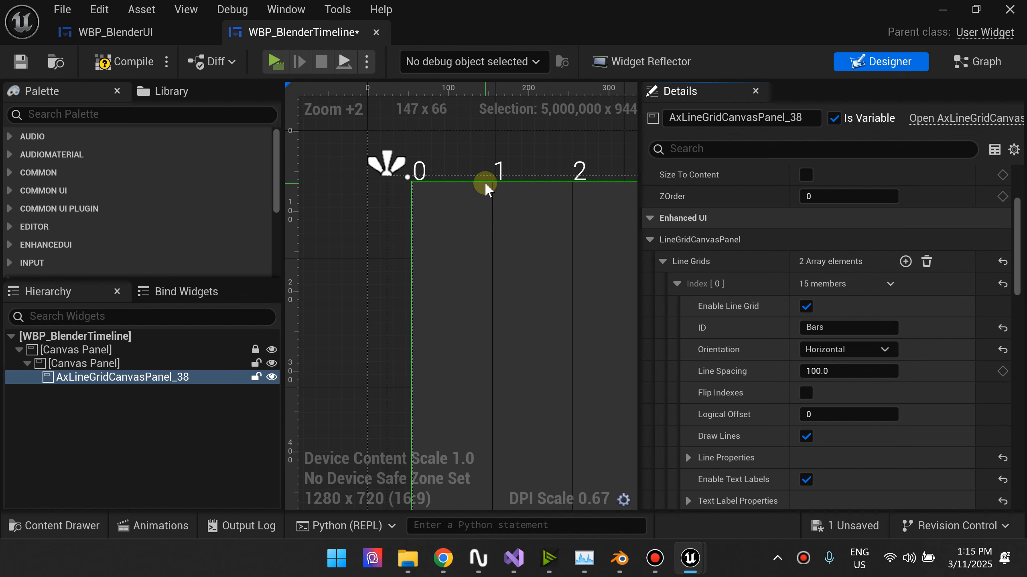
left_click(678, 285)
left_click(820, 394)
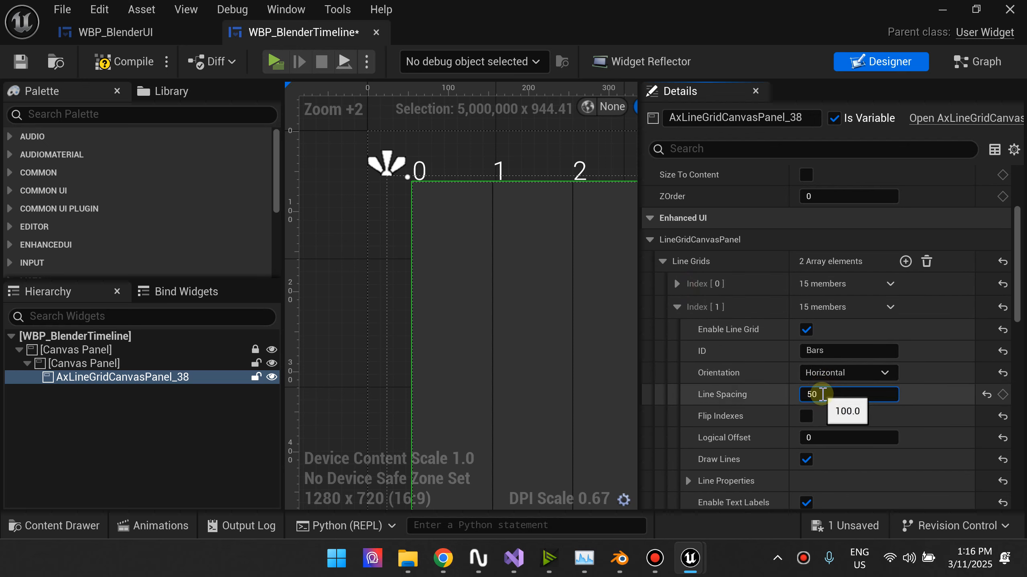
key("Return")
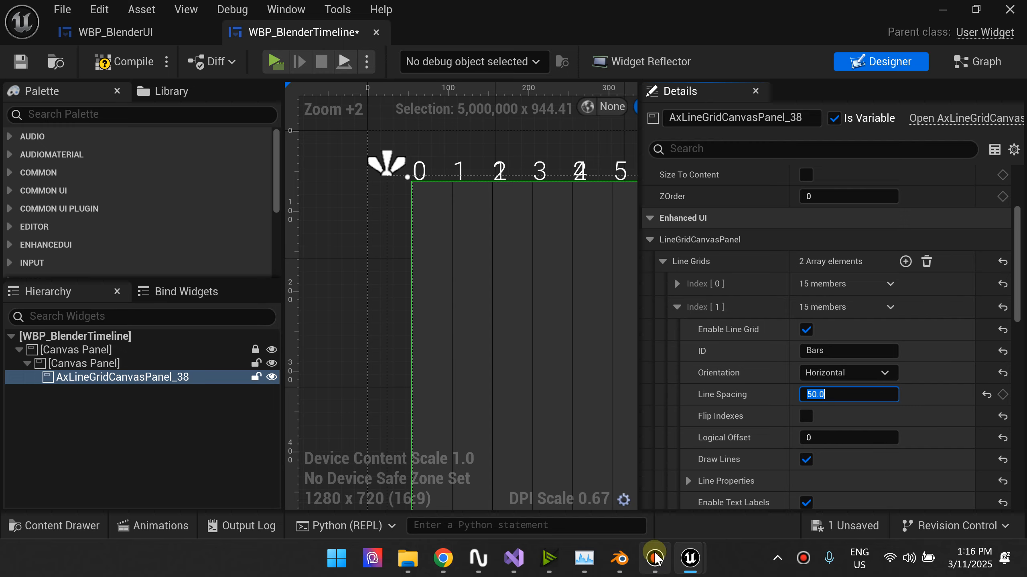
- Check Blender's intermediate timeline lines and set the Index 1 grid's line Color in Unreal Editor to gray with value 0.09375
left_click(620, 558)
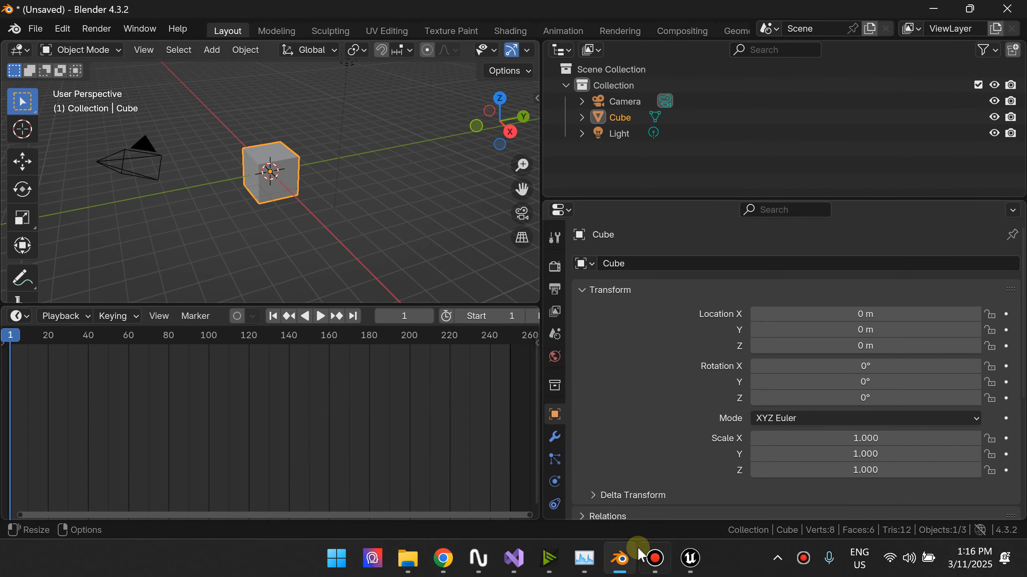
left_click(690, 559)
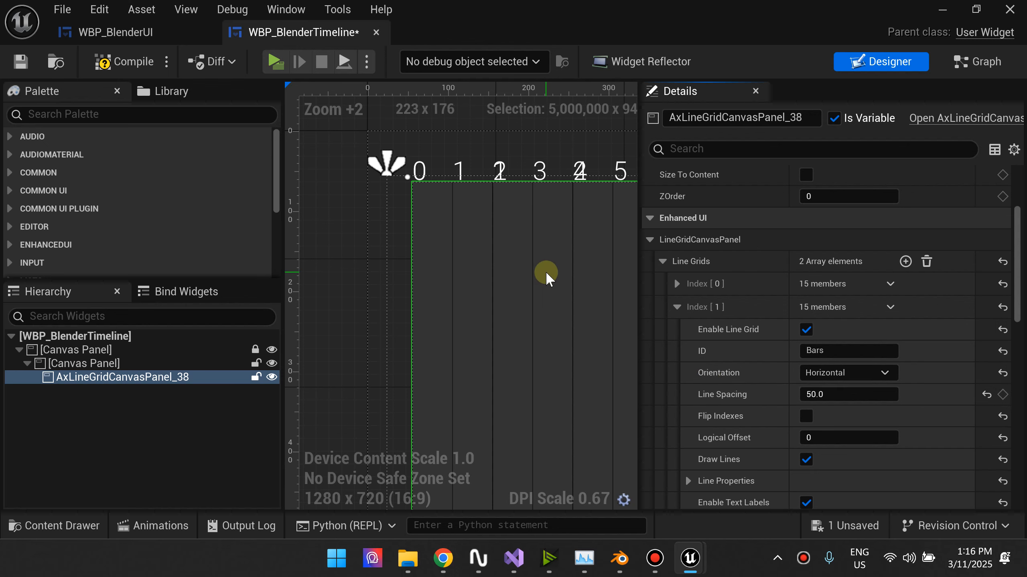
scroll(805, 384, "down", 5)
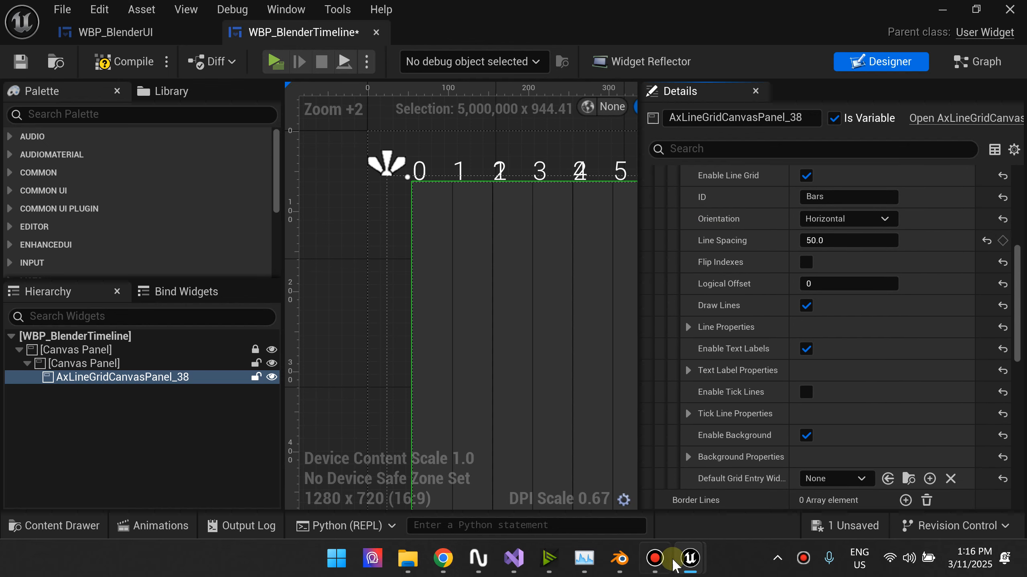
left_click(619, 558)
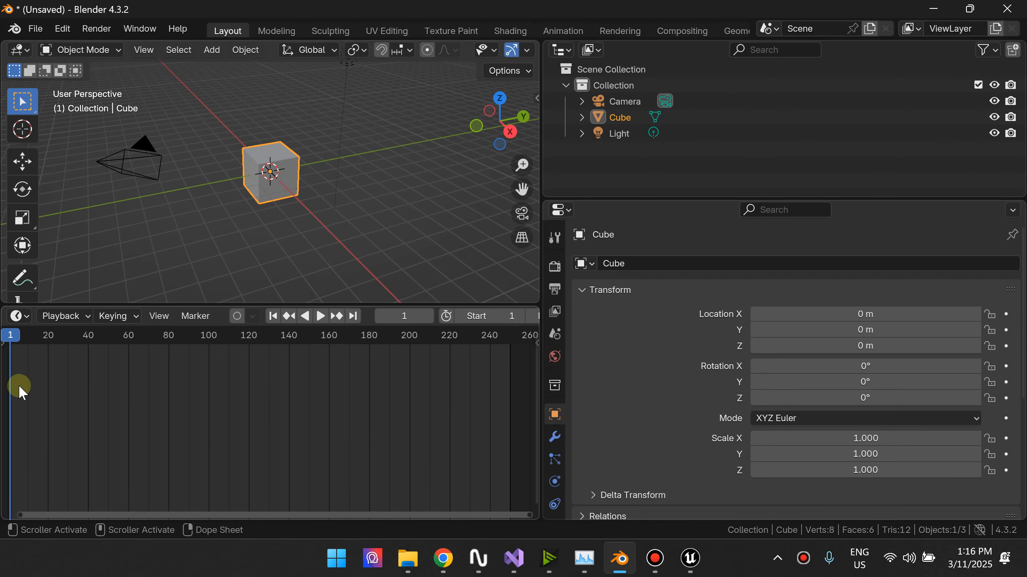
left_click(690, 558)
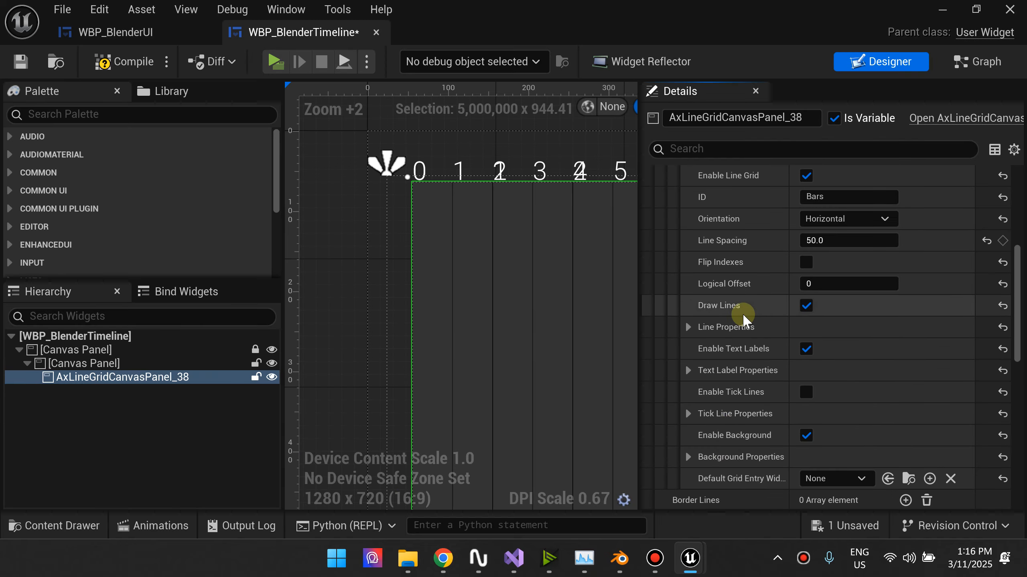
scroll(743, 320, "up", 1)
left_click(688, 352)
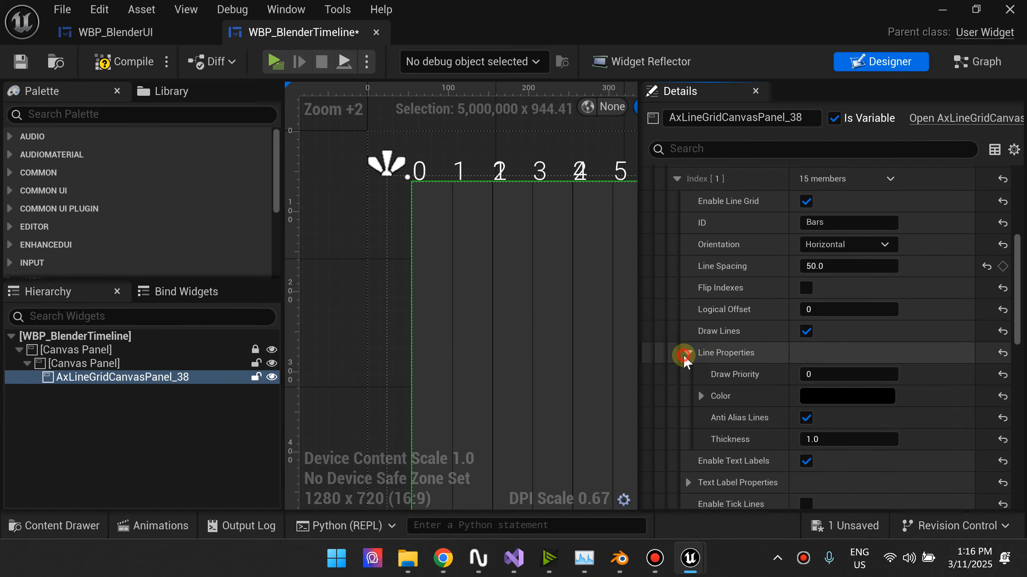
left_click(827, 391)
left_click(705, 313)
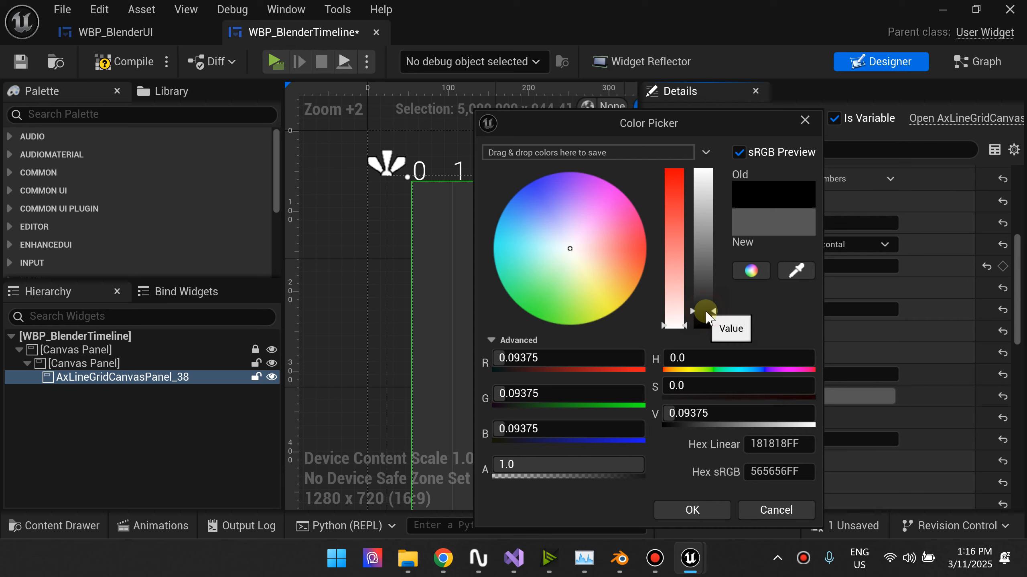
left_click(707, 513)
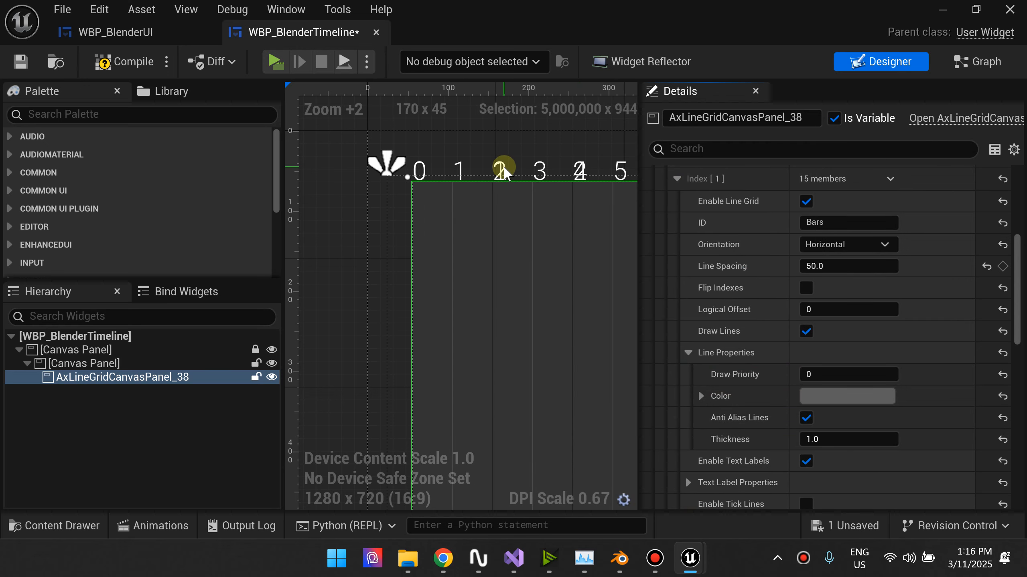
left_click(689, 352)
- Disable the Index 1 line grid's text labels, save the widget, and preview the timeline in the running UI
scroll(752, 283, "up", 3)
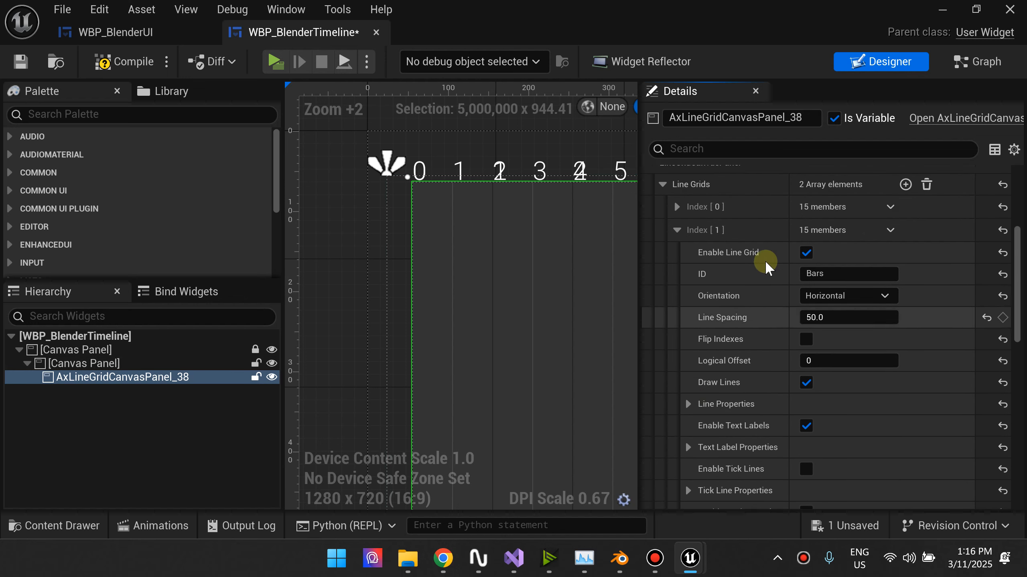
scroll(752, 365, "down", 4)
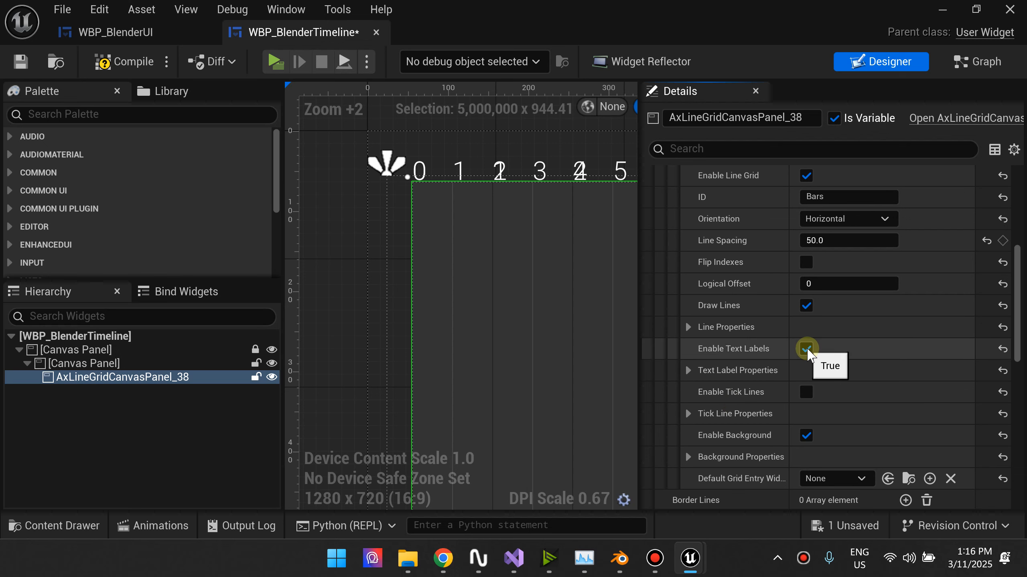
left_click(807, 349)
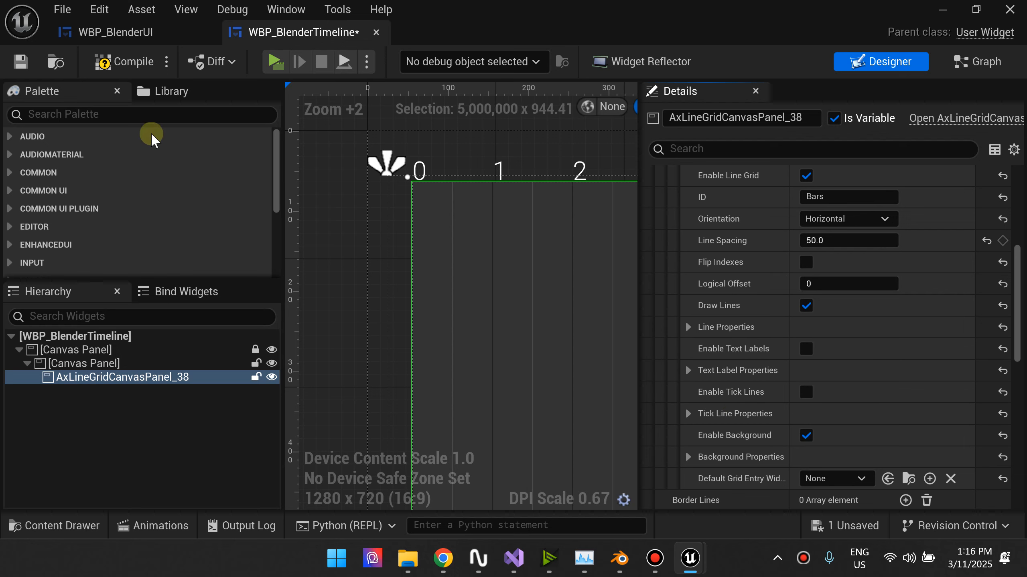
left_click(7, 61)
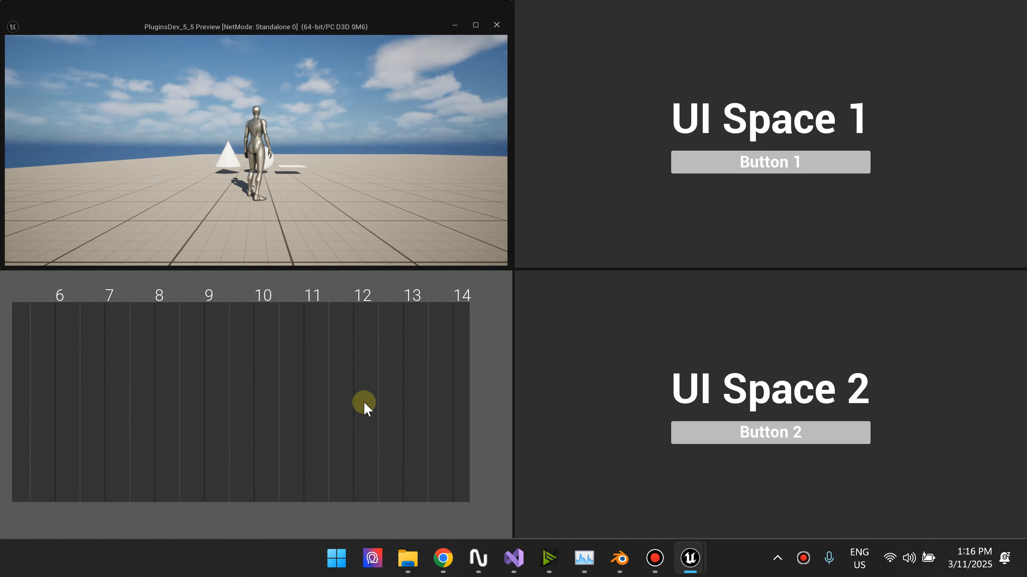
key("Escape")
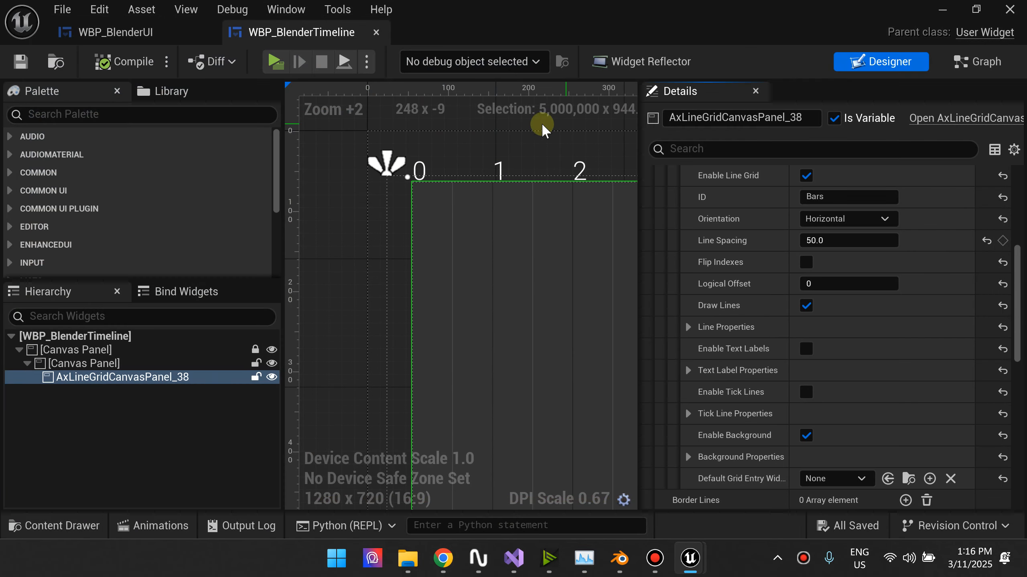
- Disconnect the Delay node from Event Construct and Set Position in the Event Graph, move it aside, then compile, save and preview
left_click(976, 61)
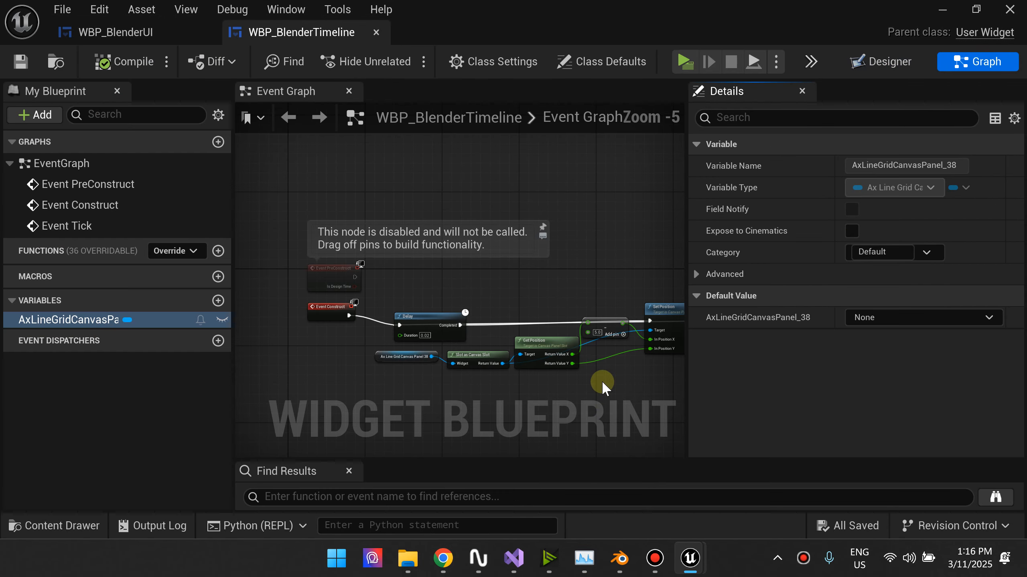
right_click_drag(494, 334, 365, 280)
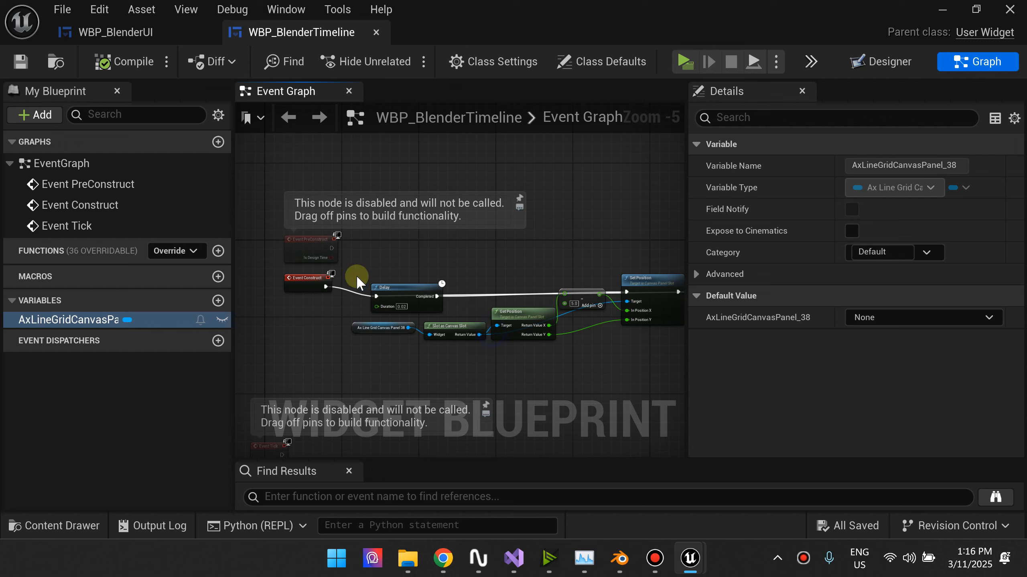
left_click(380, 301)
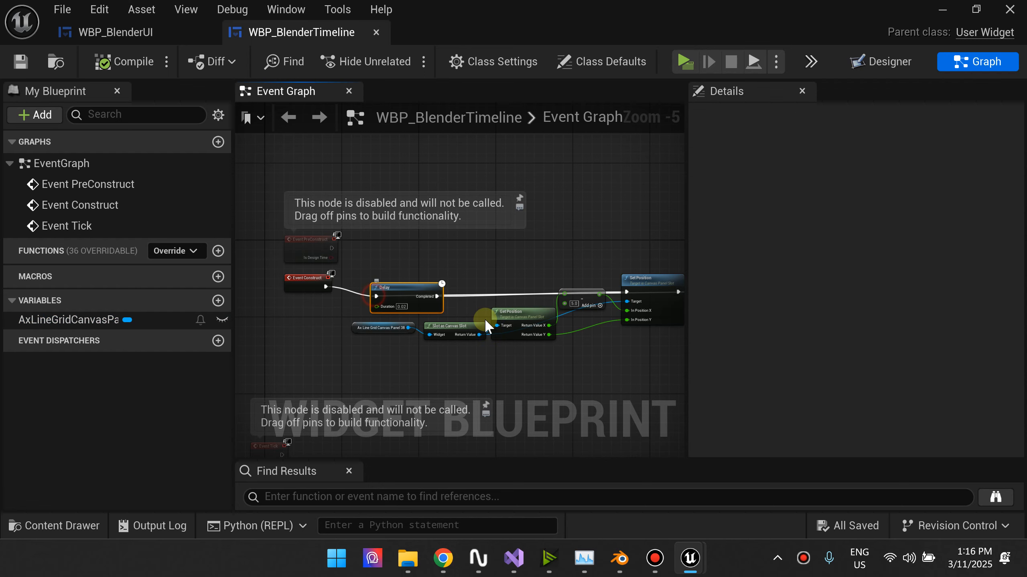
left_click(375, 297, "alt")
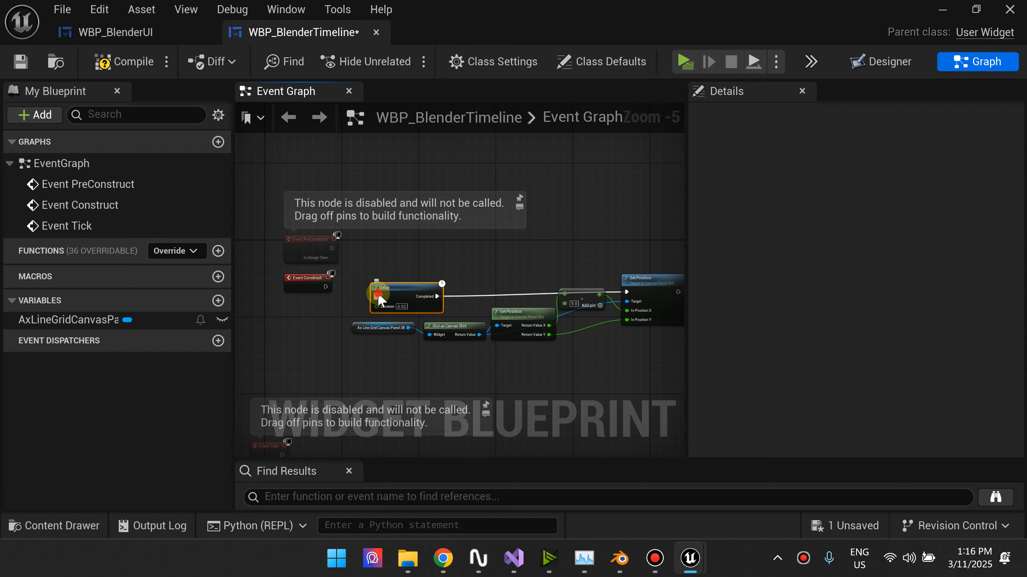
left_click(444, 297, "alt")
left_click_drag(418, 302, 422, 278)
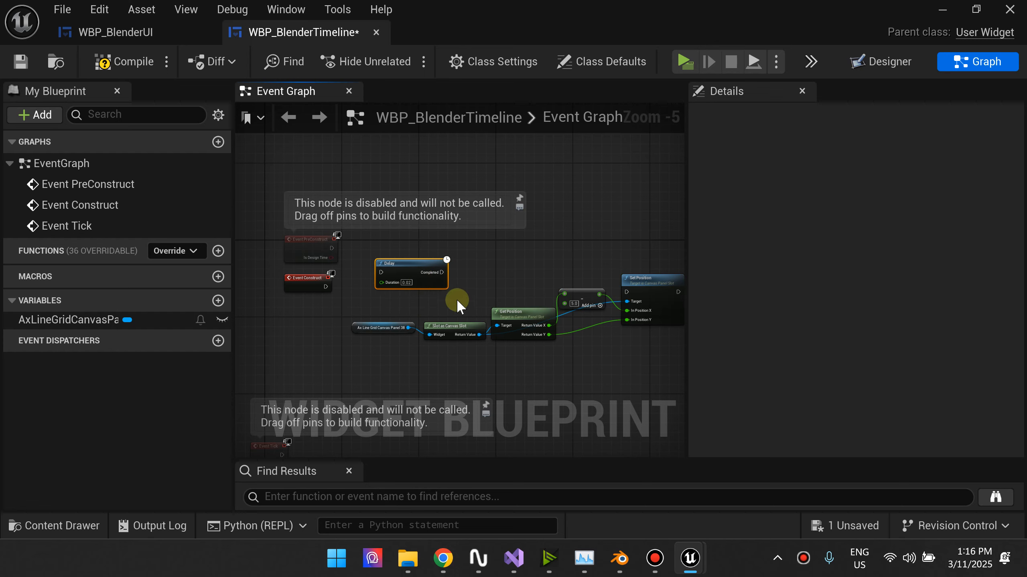
left_click(119, 62)
left_click(20, 62)
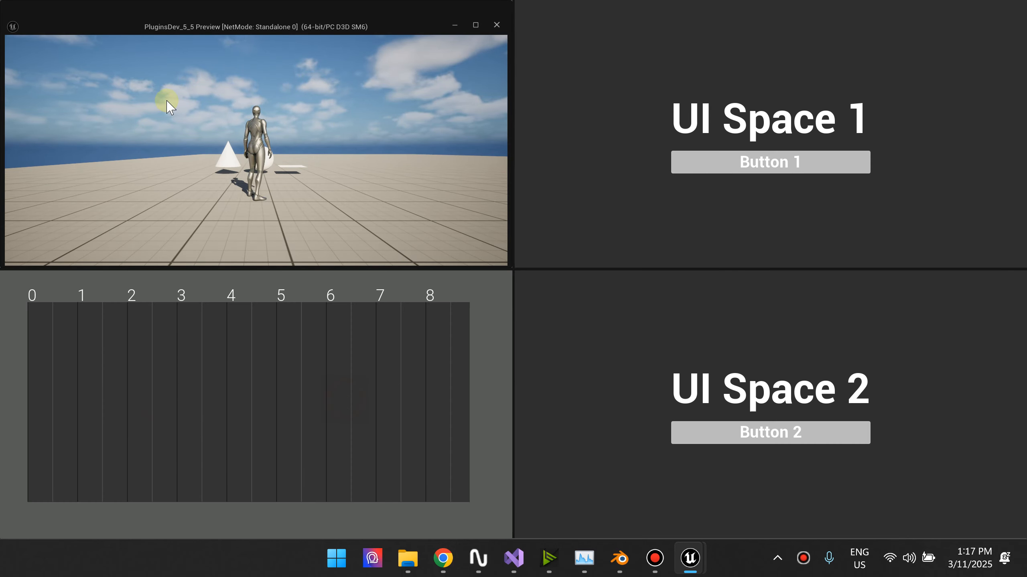
- Compare the timeline in the running preview with Blender's timeline, and end the preview
left_click(354, 364)
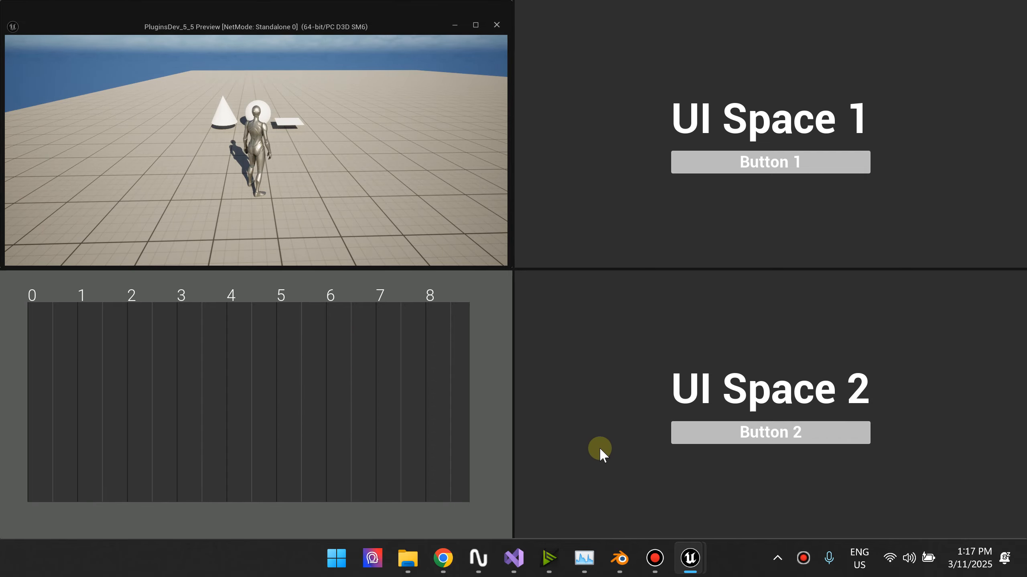
left_click(622, 560)
left_click(630, 573)
key("Escape")
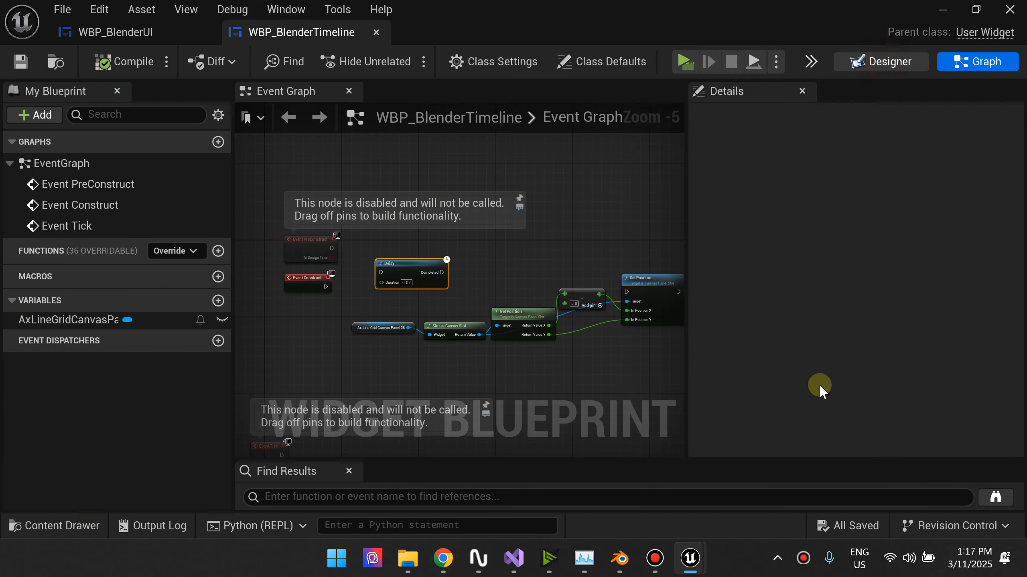
- Set the line Color of the Index 1 line grid in AxLineGridCanvasPanel_38 to gray with value 0.067708
scroll(762, 397, "down", 12)
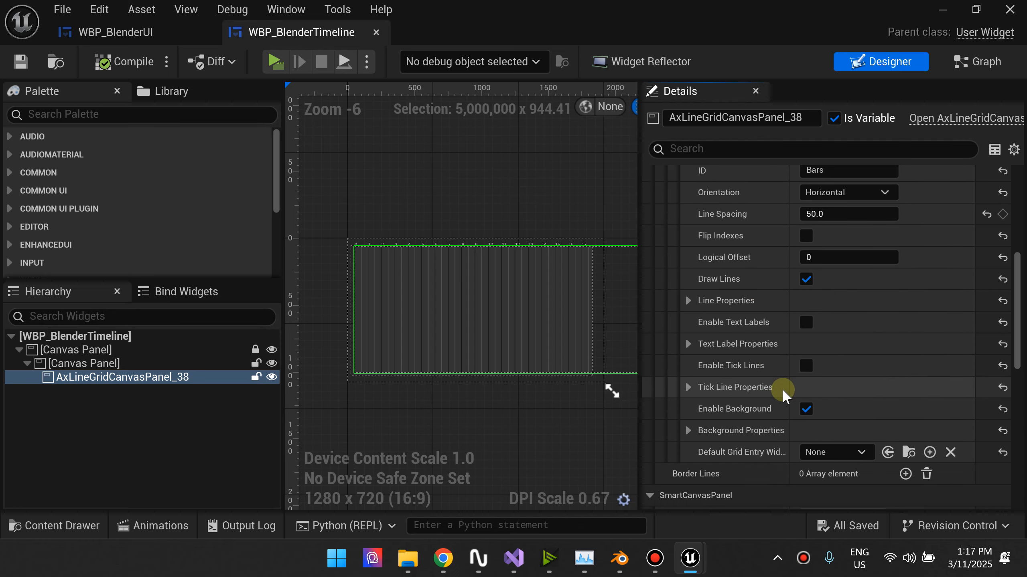
scroll(786, 387, "down", 5)
scroll(807, 324, "up", 8)
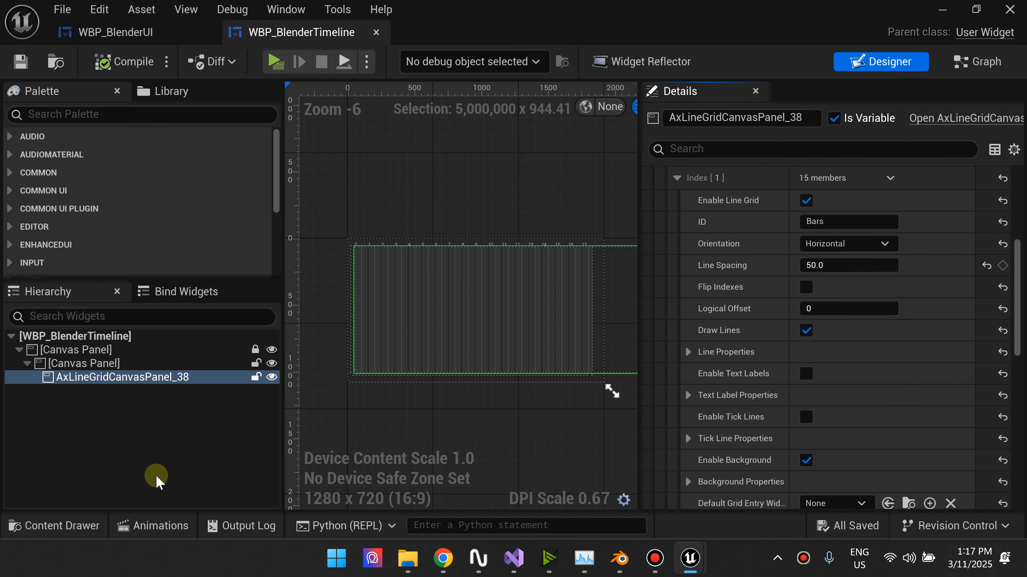
scroll(687, 273, "up", 4)
scroll(788, 340, "down", 4)
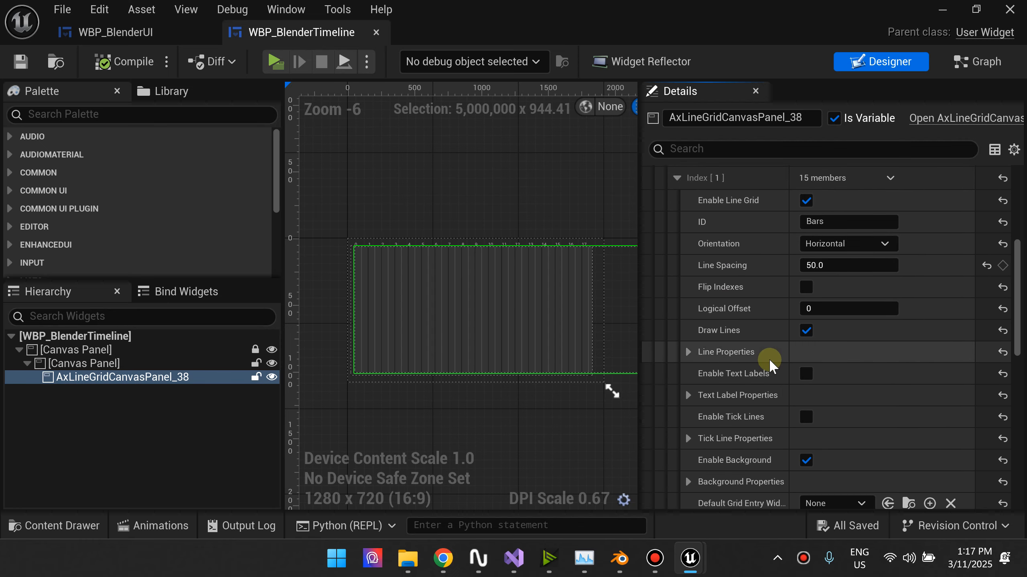
left_click(687, 352)
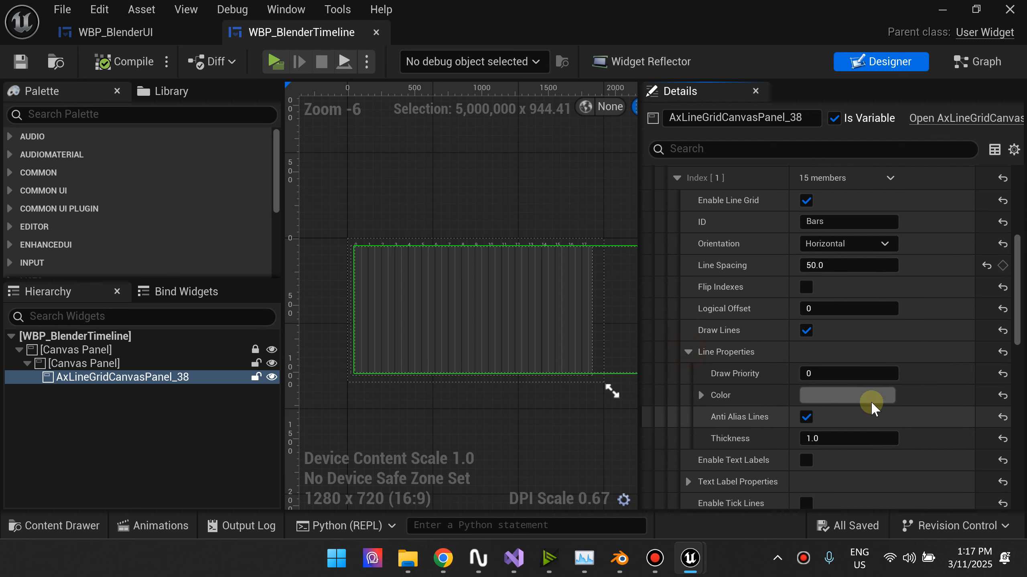
left_click(824, 395)
mouse_move(748, 314)
left_mouse_down()
mouse_move(755, 295)
mouse_move(745, 314)
left_mouse_up()
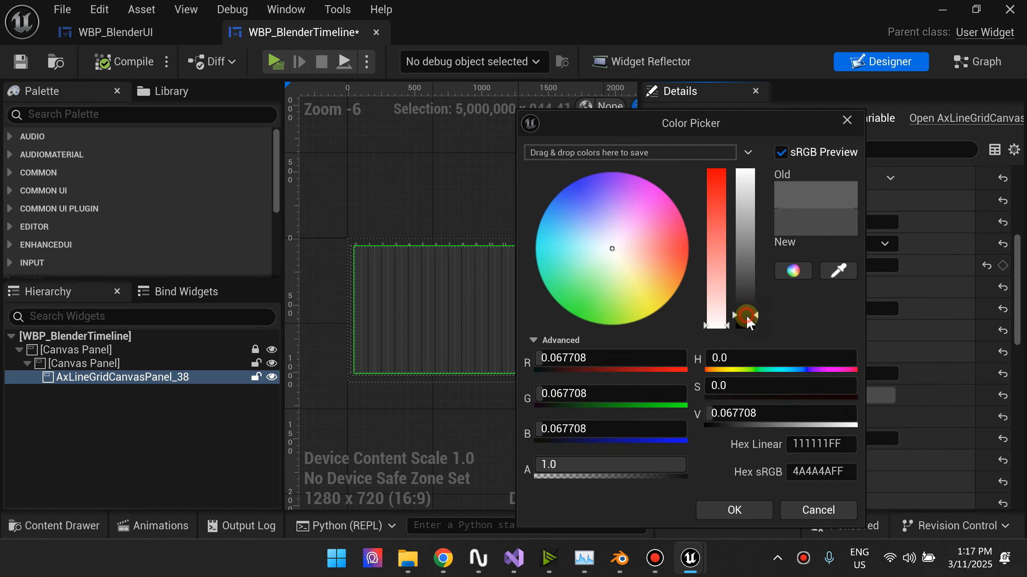
left_click(791, 514)
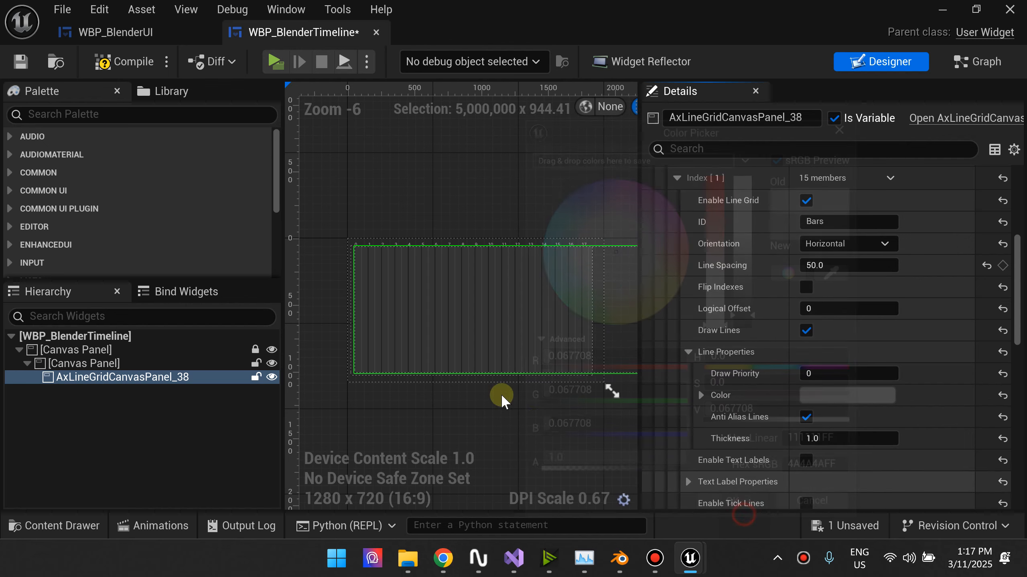
- Darken the Index 1 grid's line Color to value 0.013021, save the widget, and compare the preview with Blender's timeline
scroll(404, 293, "up", 5)
left_click(841, 395)
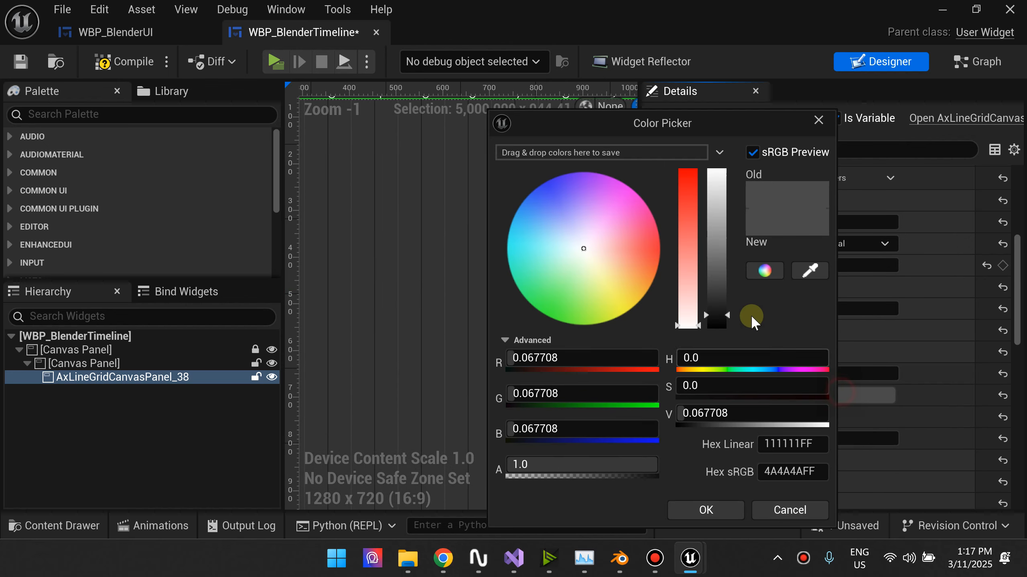
left_click_drag(720, 320, 724, 324)
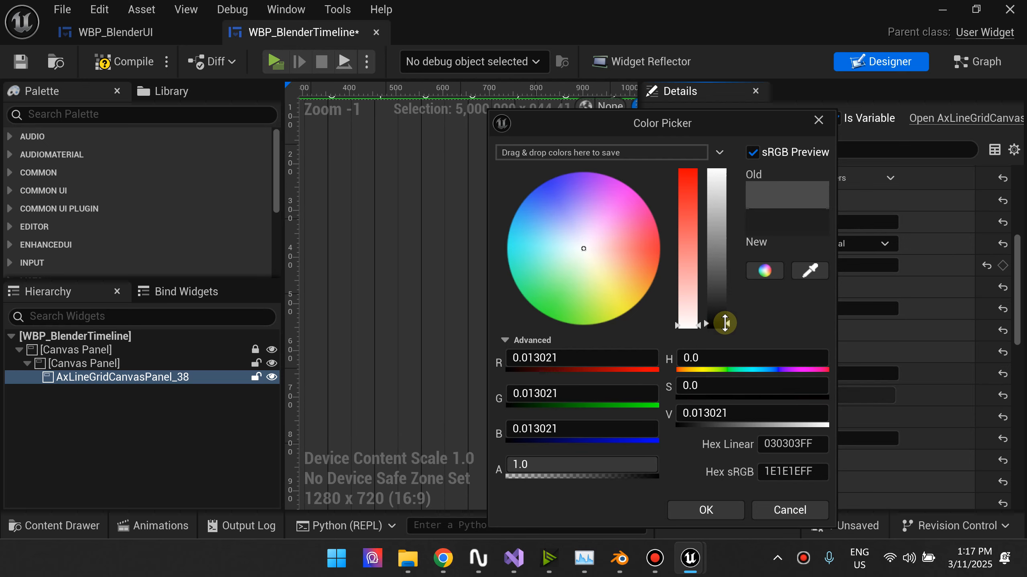
left_click(723, 510)
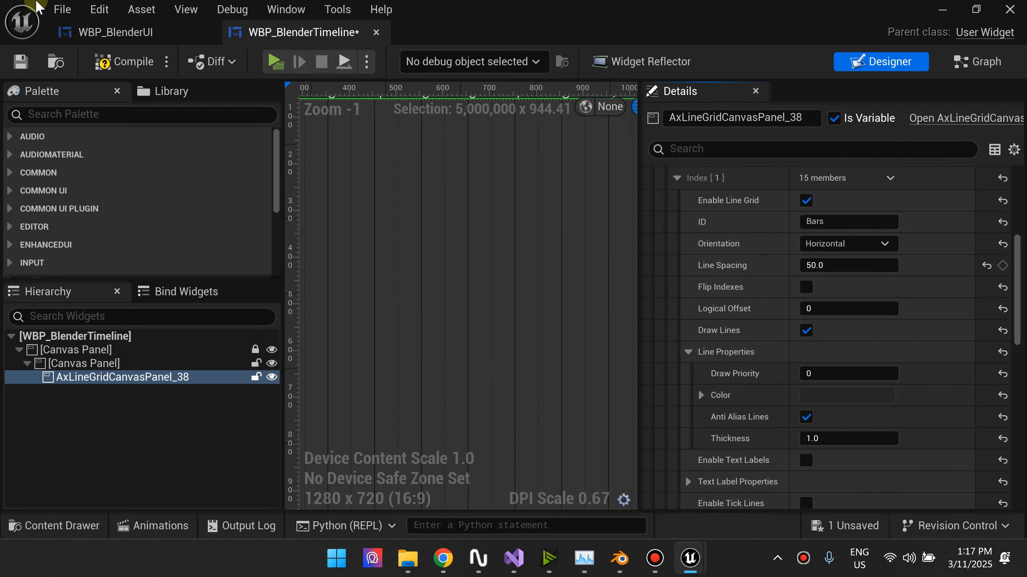
left_click(35, 63)
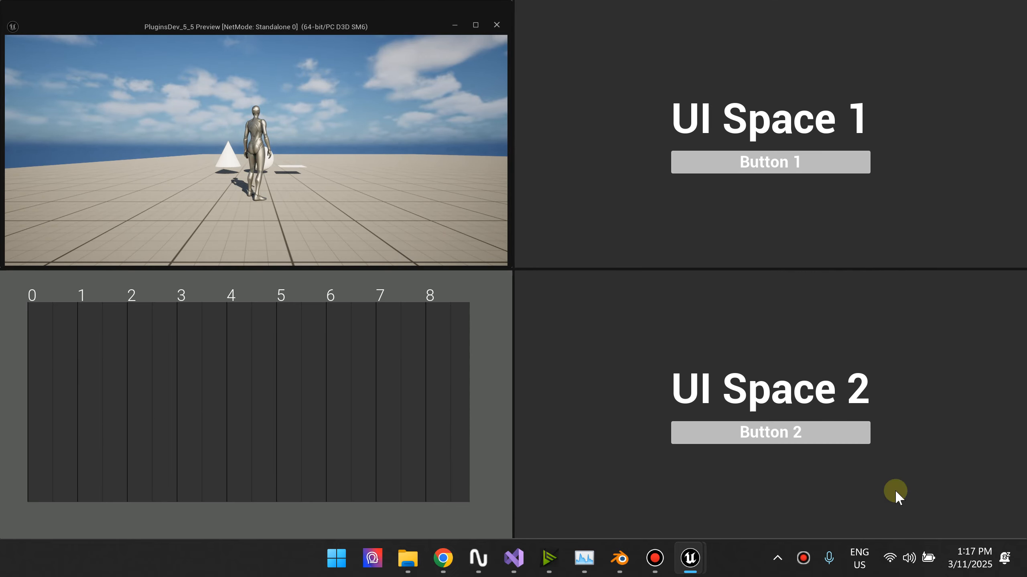
left_click(619, 566)
left_click(619, 566)
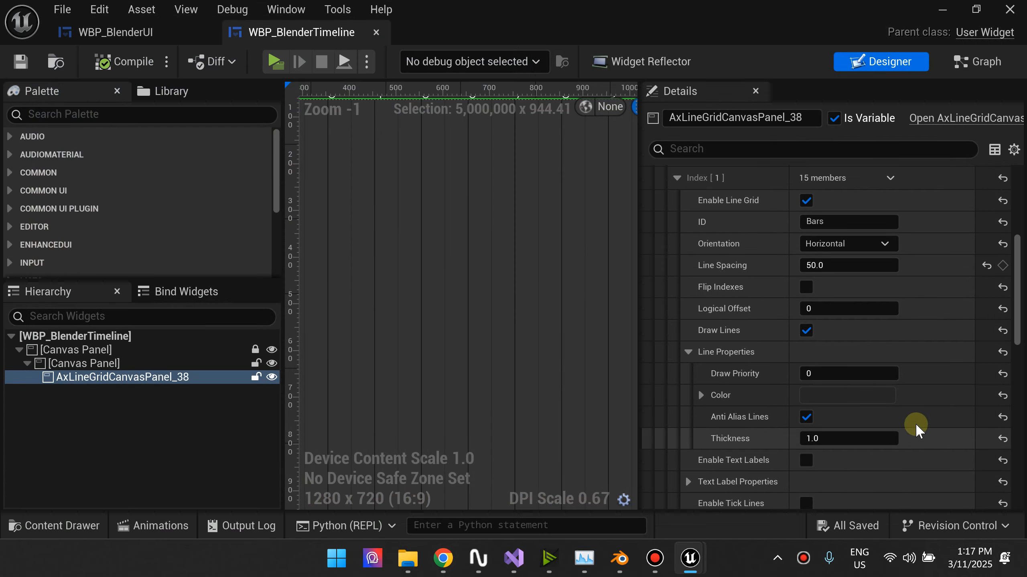
- Set the Index 1 grid's line Thickness to 1.5, compile and save, and preview it while moving the horizontal divider slightly down
scroll(912, 427, "down", 2)
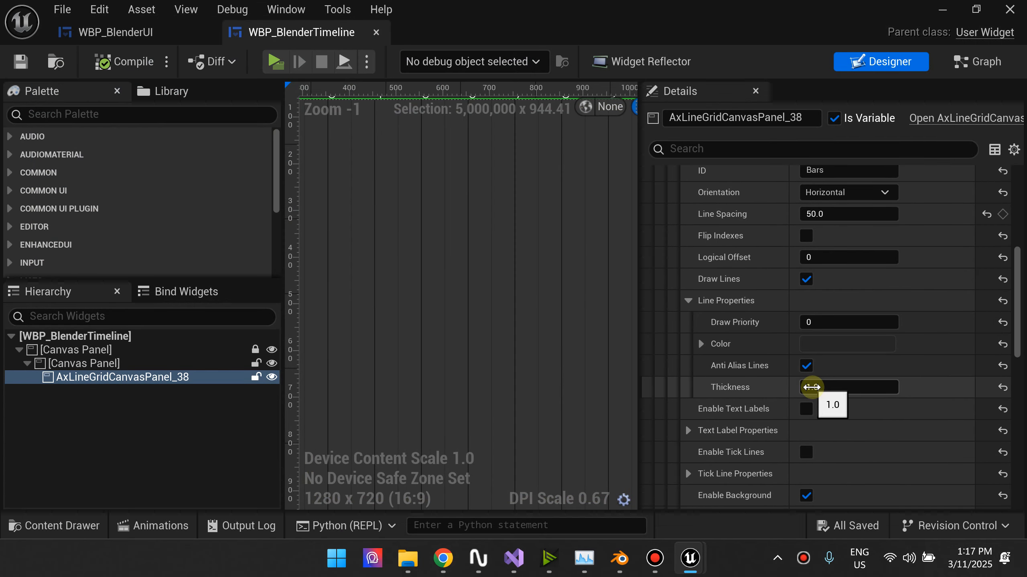
left_click(811, 387)
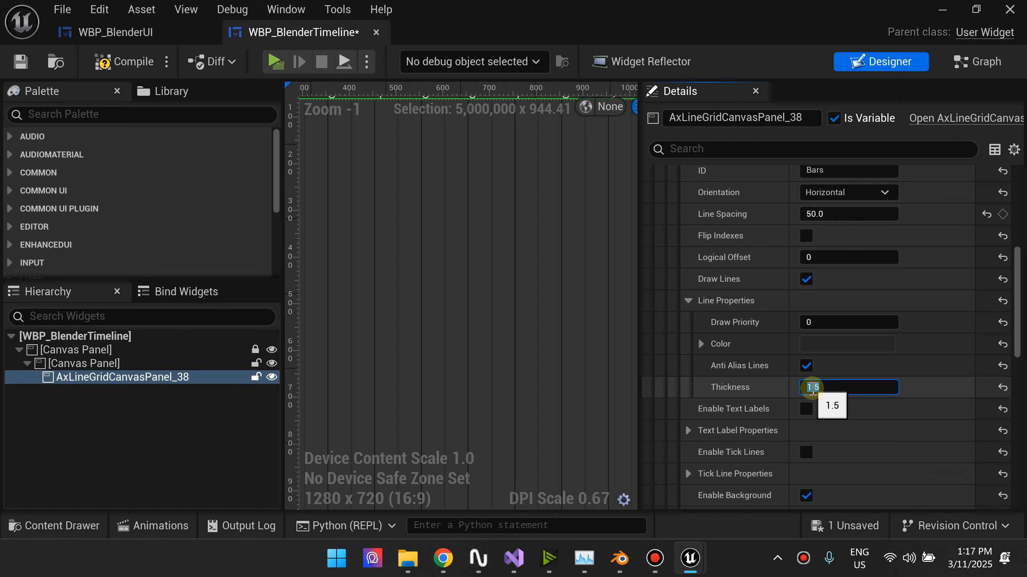
key("Return")
left_click(128, 65)
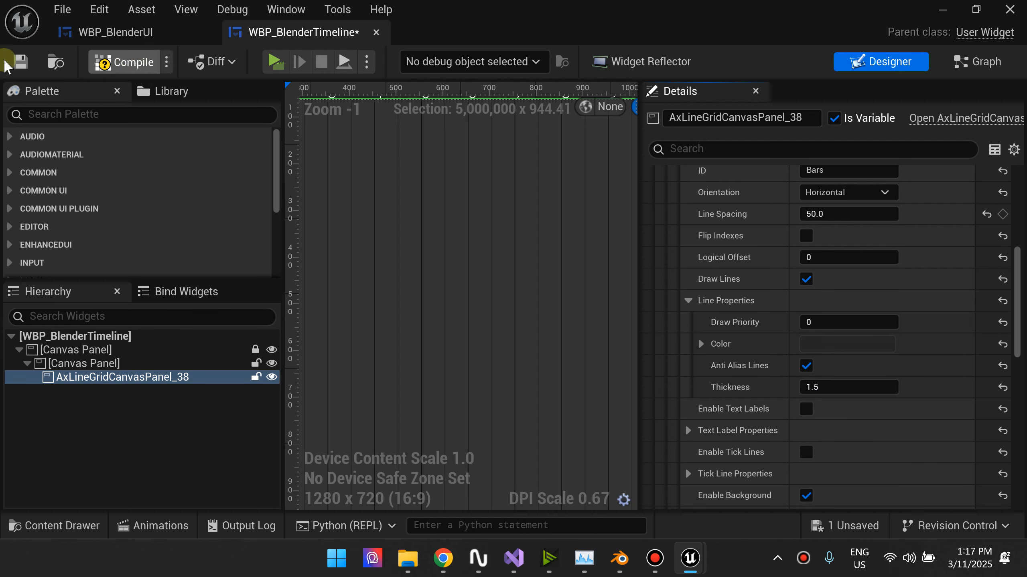
left_click(16, 62)
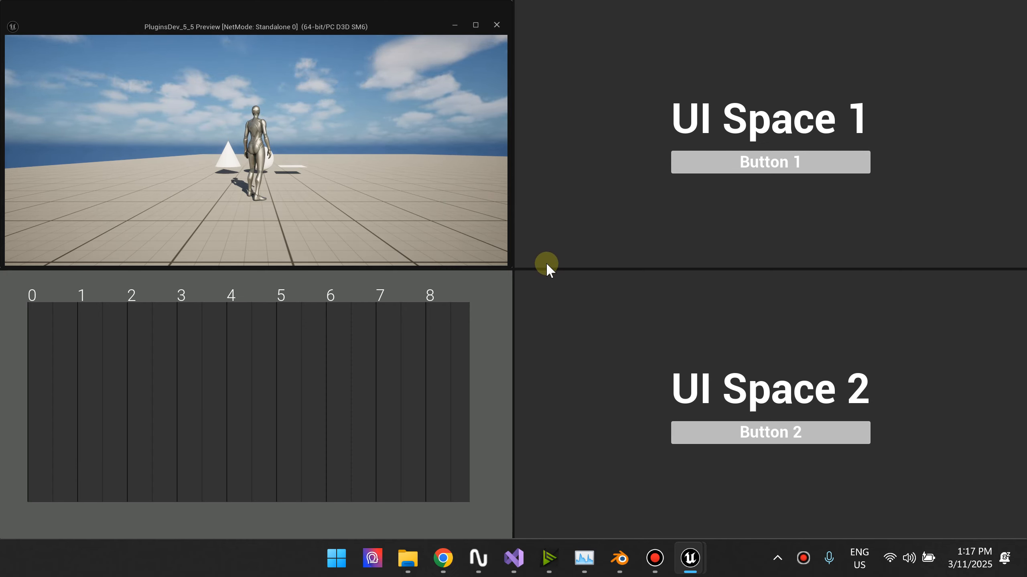
mouse_move(548, 268)
left_mouse_down()
mouse_move(552, 213)
mouse_move(546, 276)
left_mouse_up()
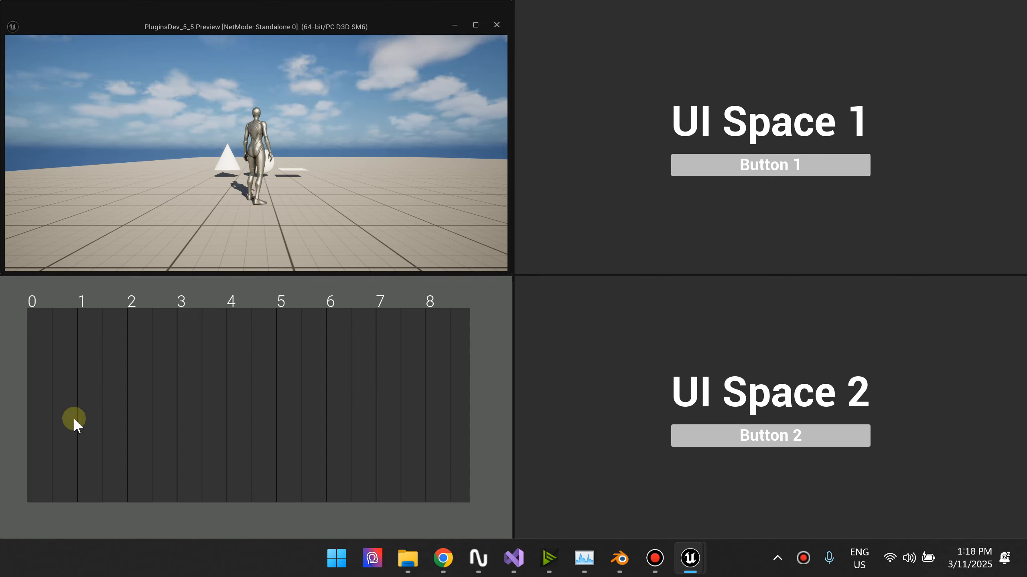
key("Escape")
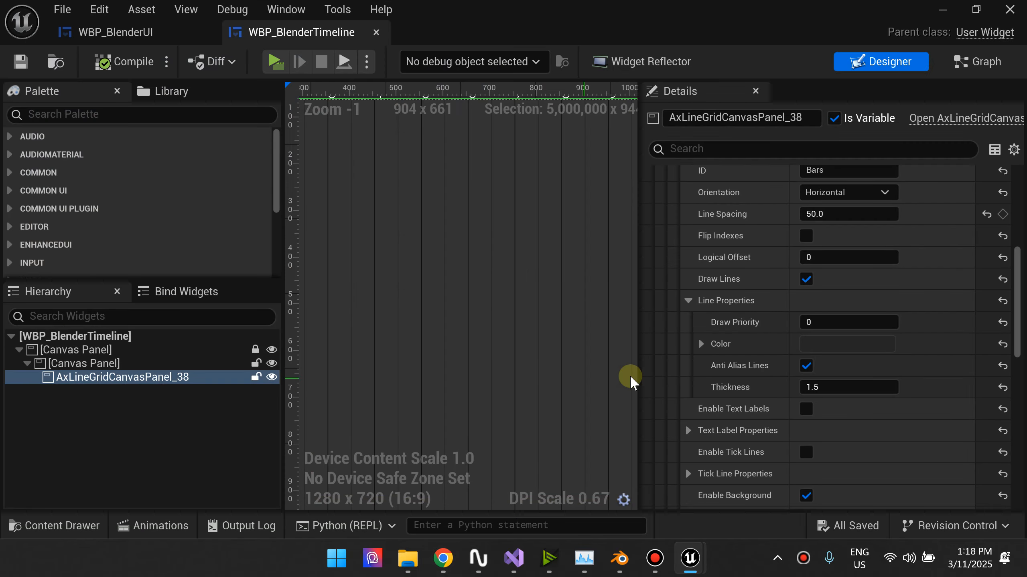
- Set the Clipping of the inner Canvas Panel that holds the line grid to Clip To Bounds - Always (Advanced)
scroll(525, 387, "down", 6)
scroll(526, 387, "down", 1)
right_click_drag(526, 387, 326, 360)
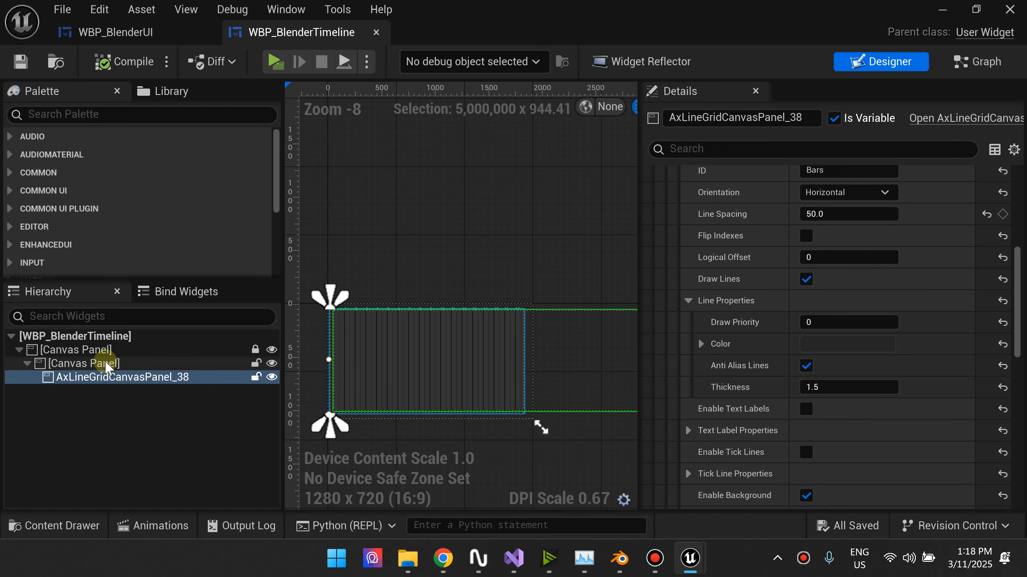
left_click(81, 364)
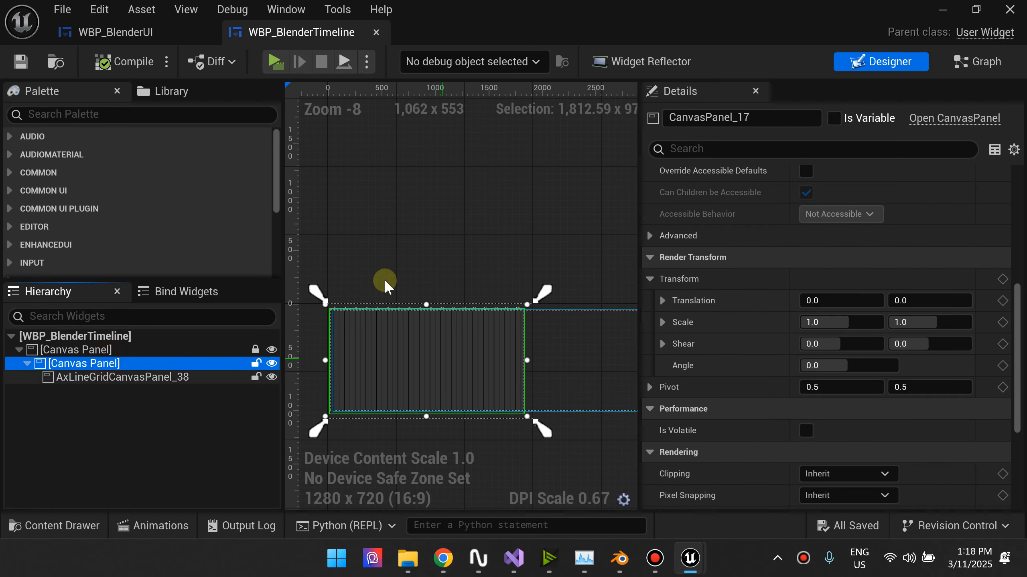
left_click(127, 413)
left_click(105, 363)
left_click(779, 154)
type("clipp")
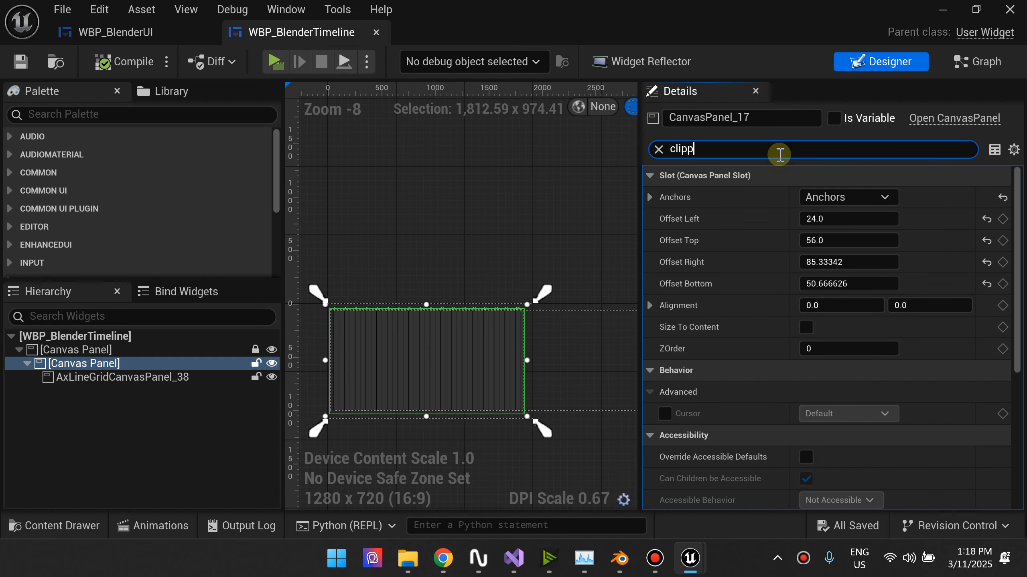
left_click(889, 197)
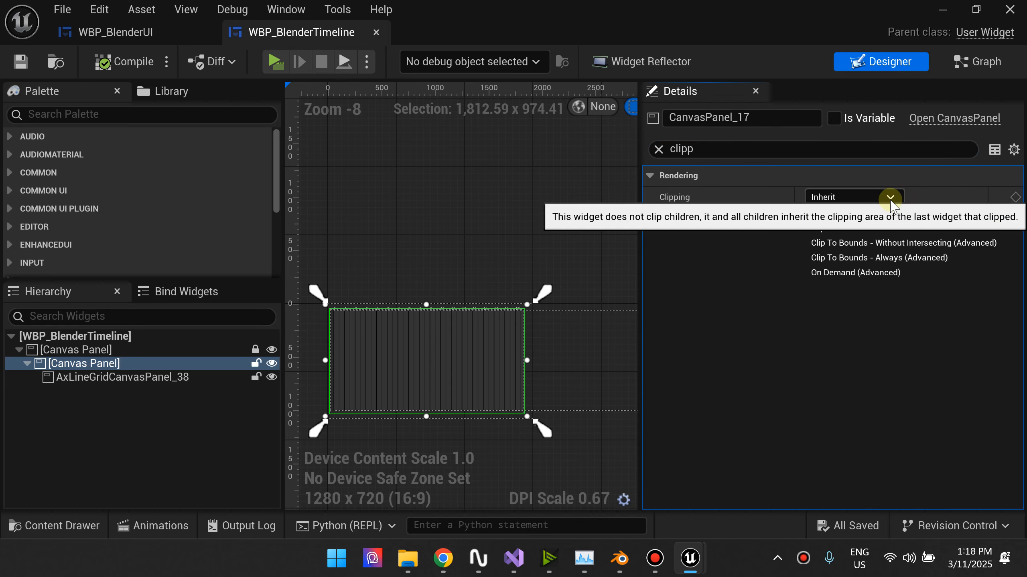
left_click(862, 259)
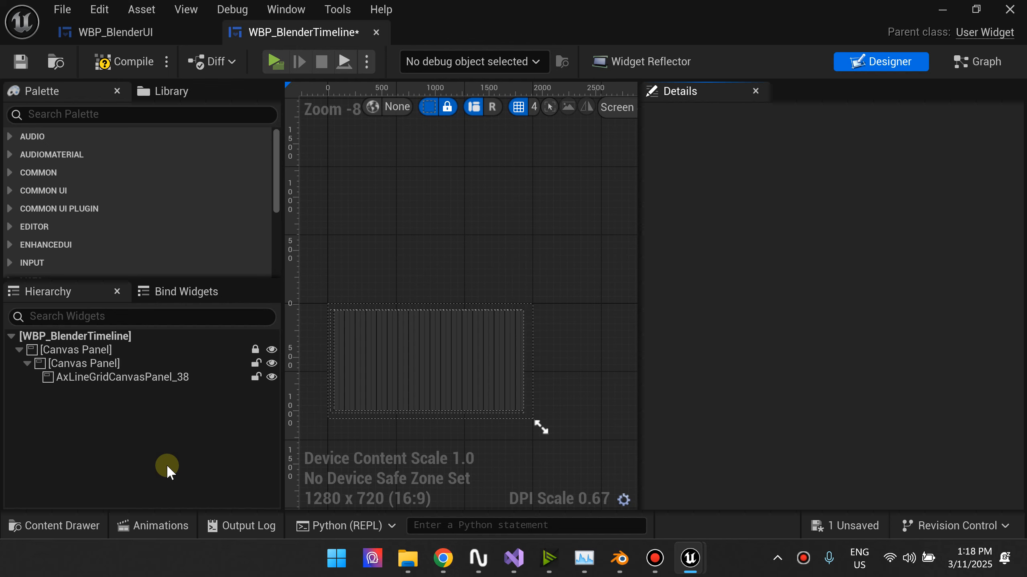
- Compile and save the widget, and test the clipping in the preview by widening the timeline area
scroll(514, 318, "up", 6)
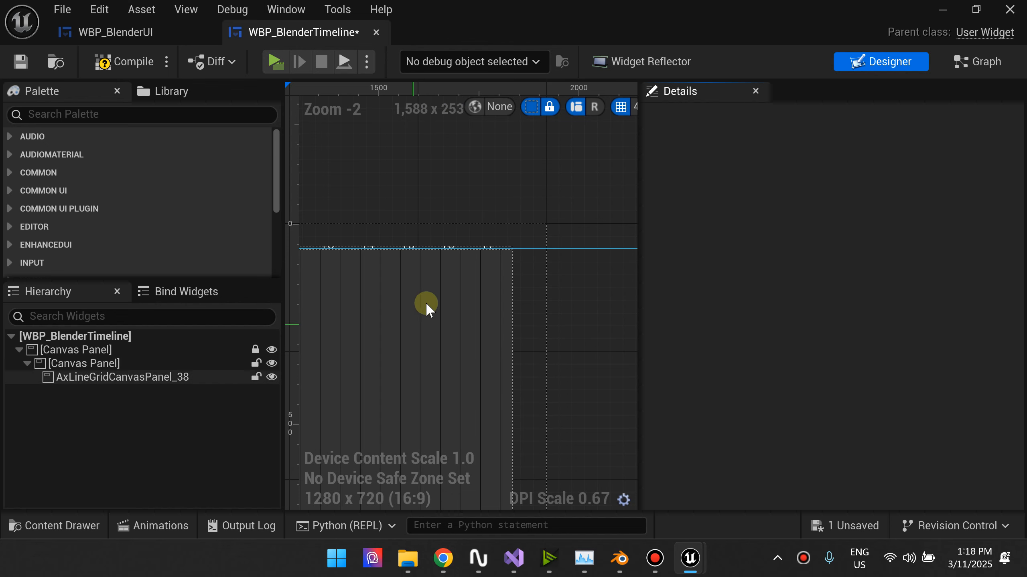
left_click(84, 365)
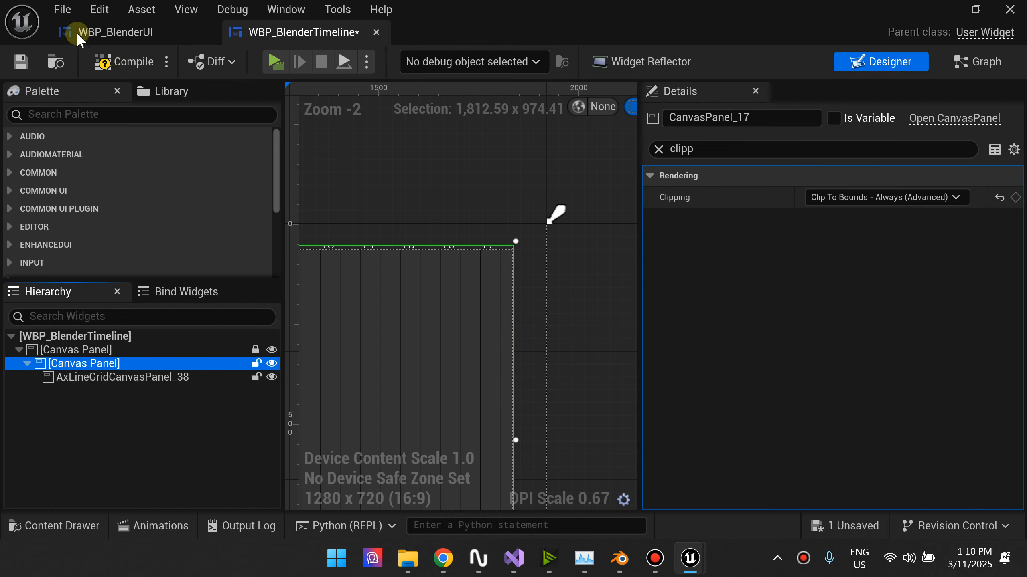
left_click(117, 53)
left_click(24, 67)
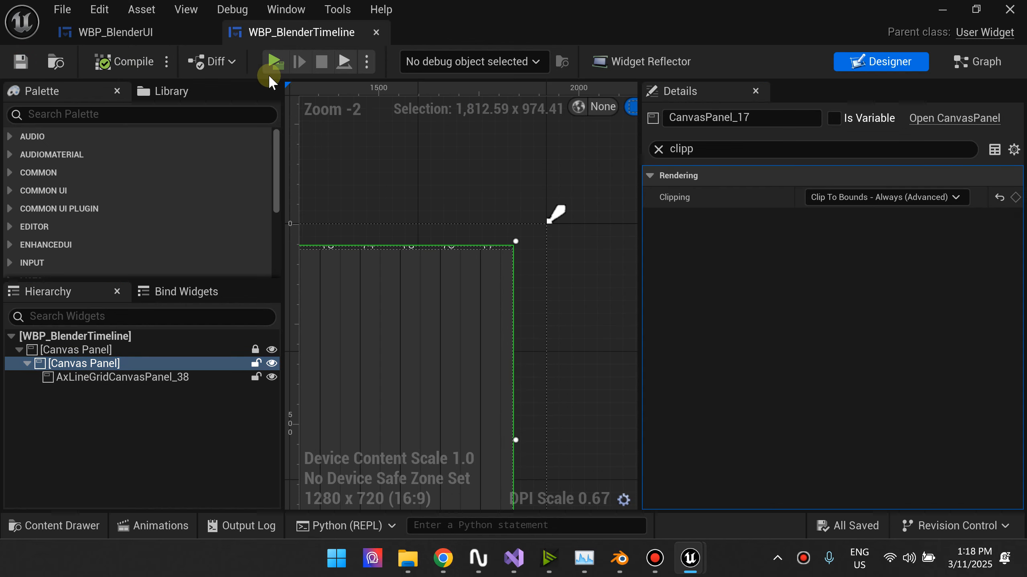
left_click(271, 65)
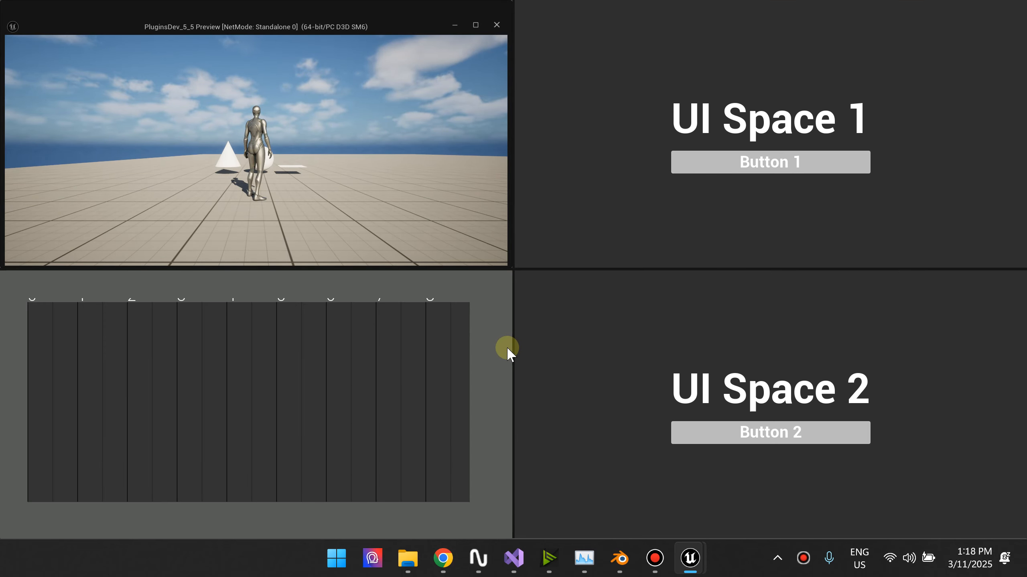
left_click_drag(512, 364, 712, 390)
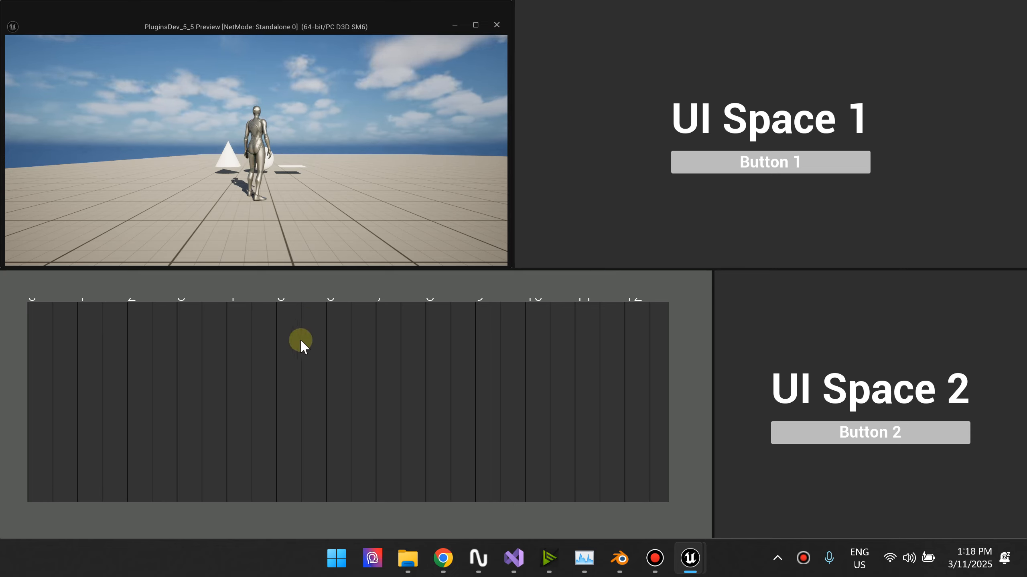
key("Escape")
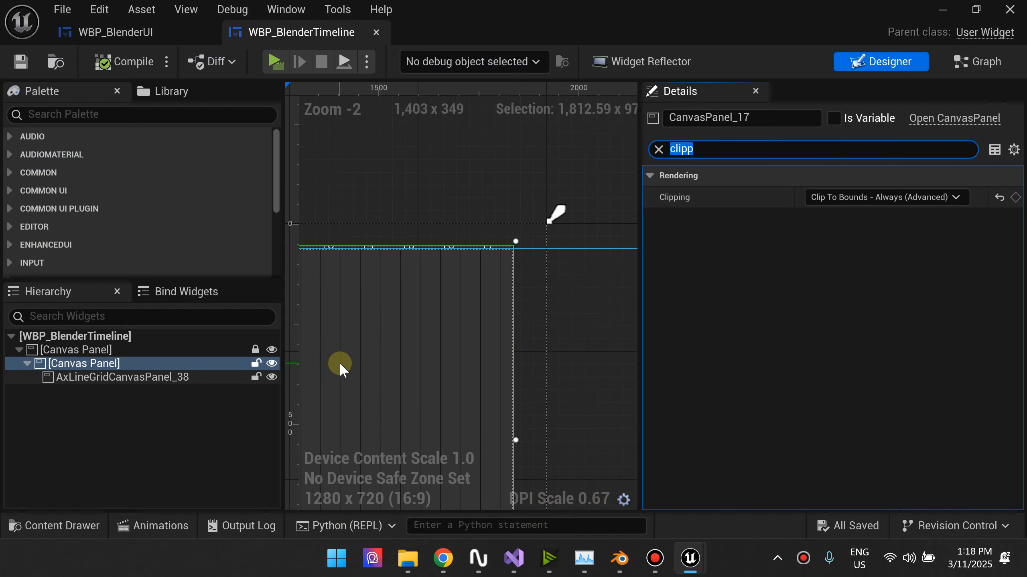
- Set the vertical Text Offset of the Index 0 grid's text labels in AxLineGridCanvasPanel_38 to 0.0
left_click(143, 381)
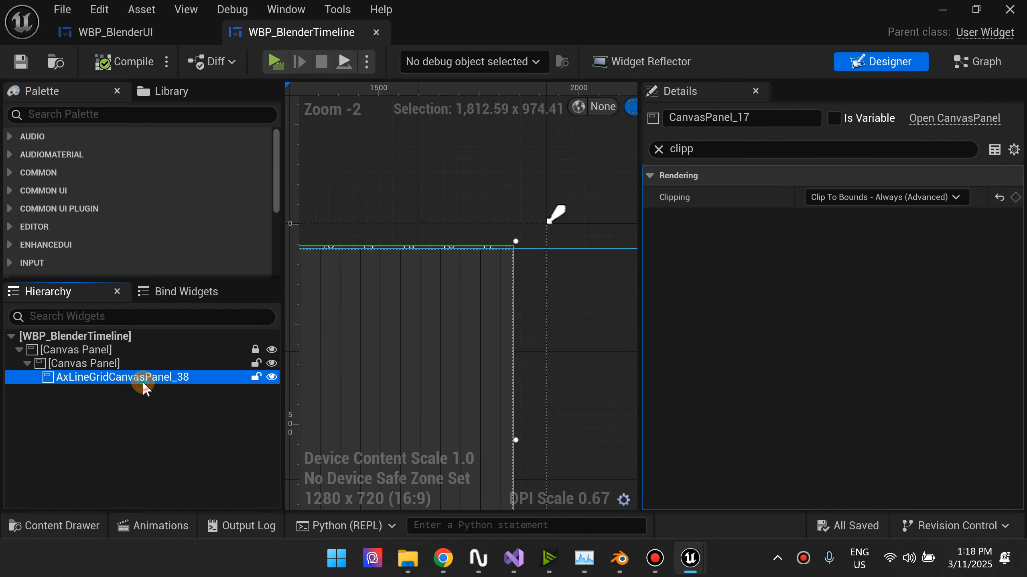
left_click(659, 150)
left_click(649, 198)
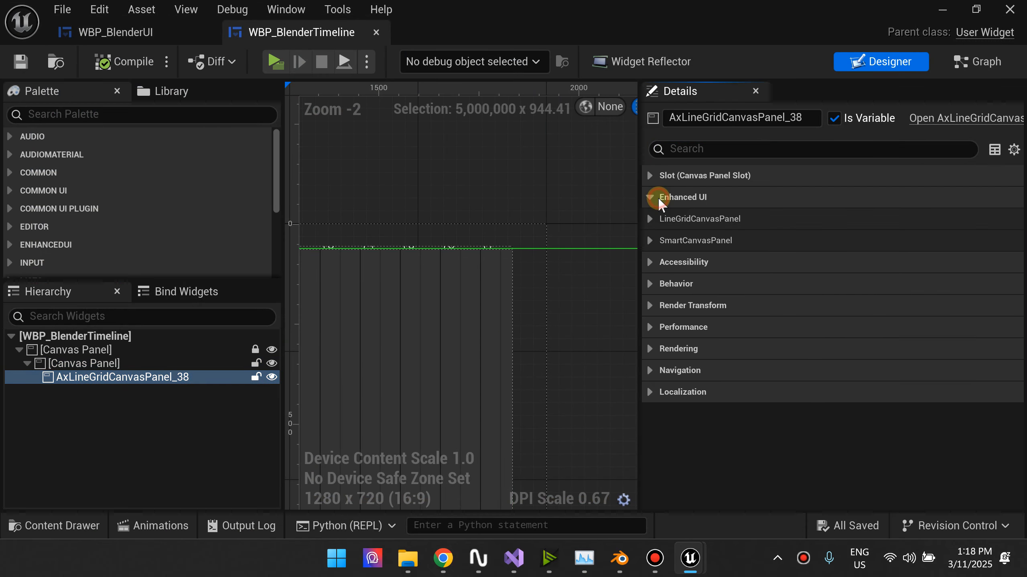
left_click(652, 219)
left_click(663, 239)
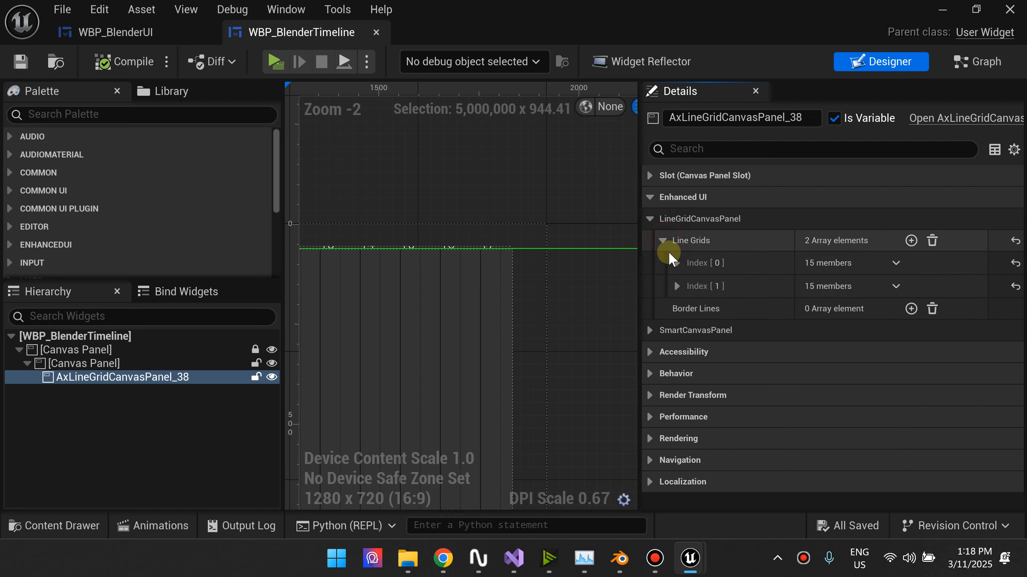
left_click(679, 263)
scroll(679, 404, "down", 4)
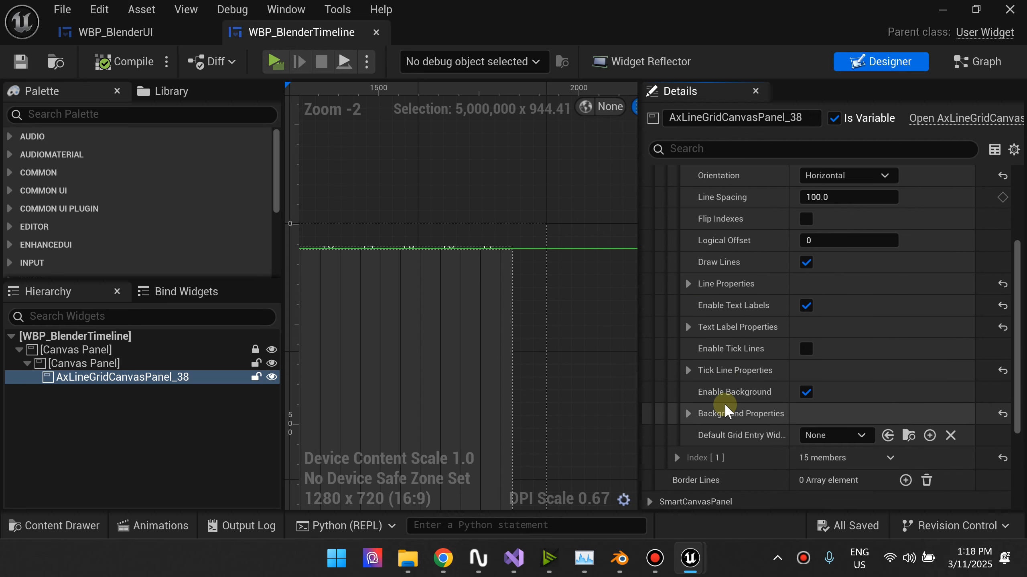
left_click(703, 334)
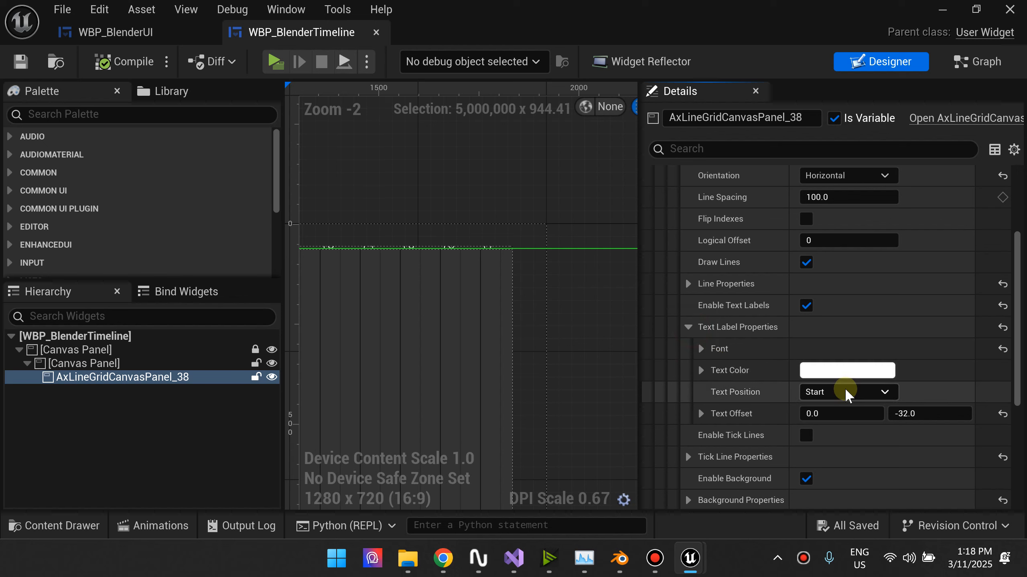
left_click(926, 413)
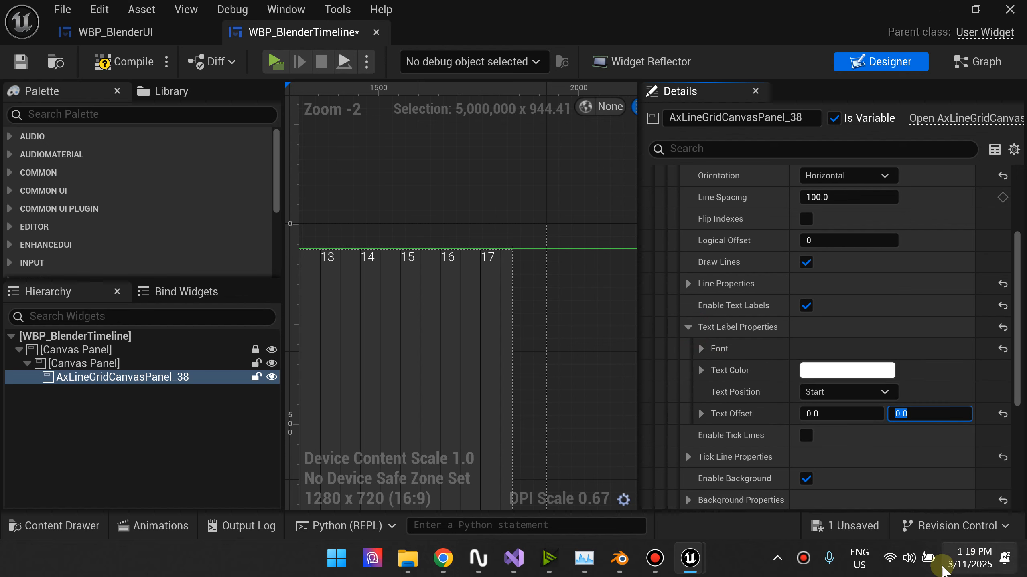
- Compile and save the widget, and compare the previewed label placement with Blender's timeline
scroll(521, 369, "down", 2)
scroll(476, 344, "down", 1)
right_click_drag(422, 314, 551, 292)
right_click_drag(457, 303, 553, 354)
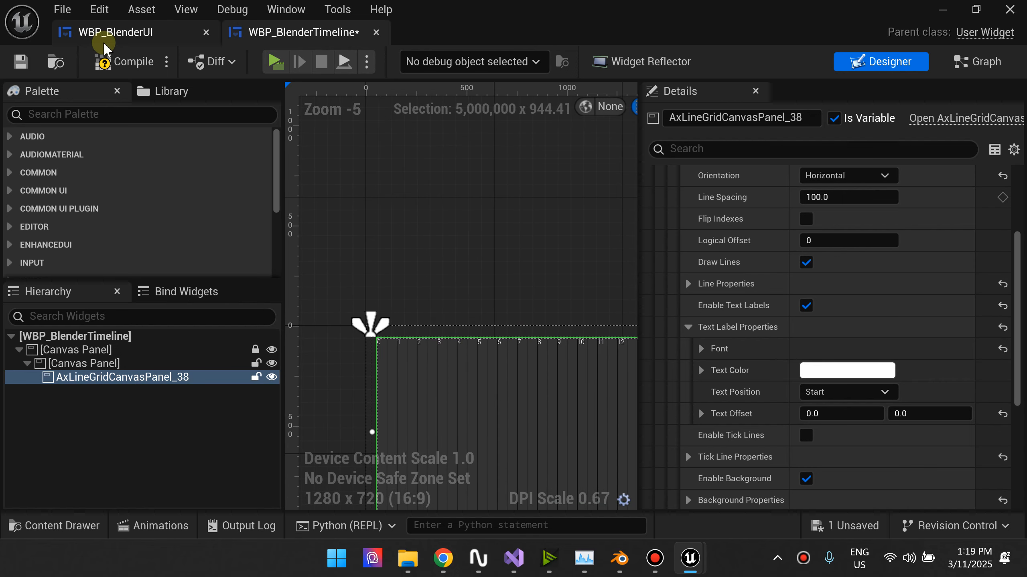
left_click(113, 62)
left_click(27, 63)
left_click(296, 75)
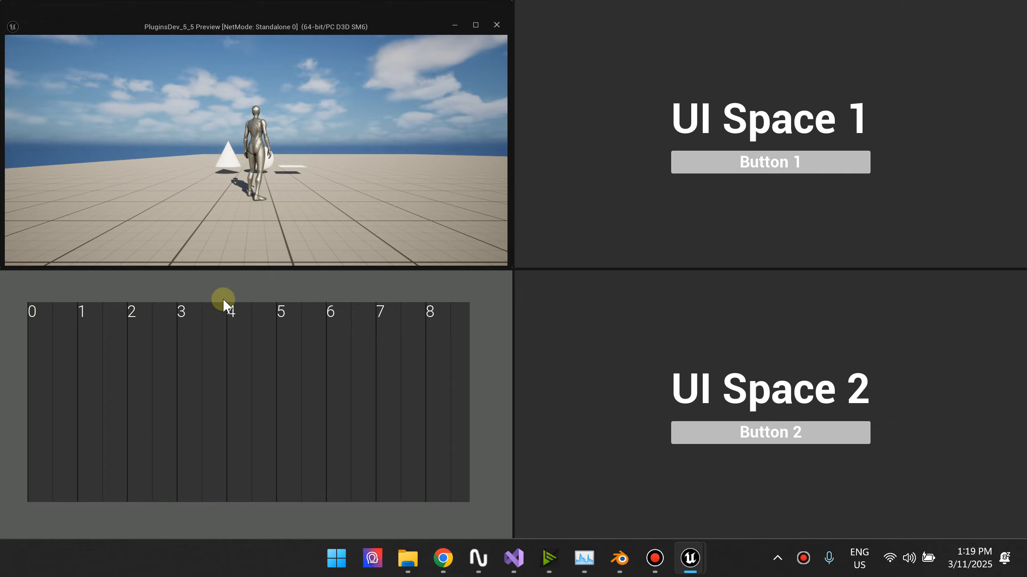
left_click(617, 571)
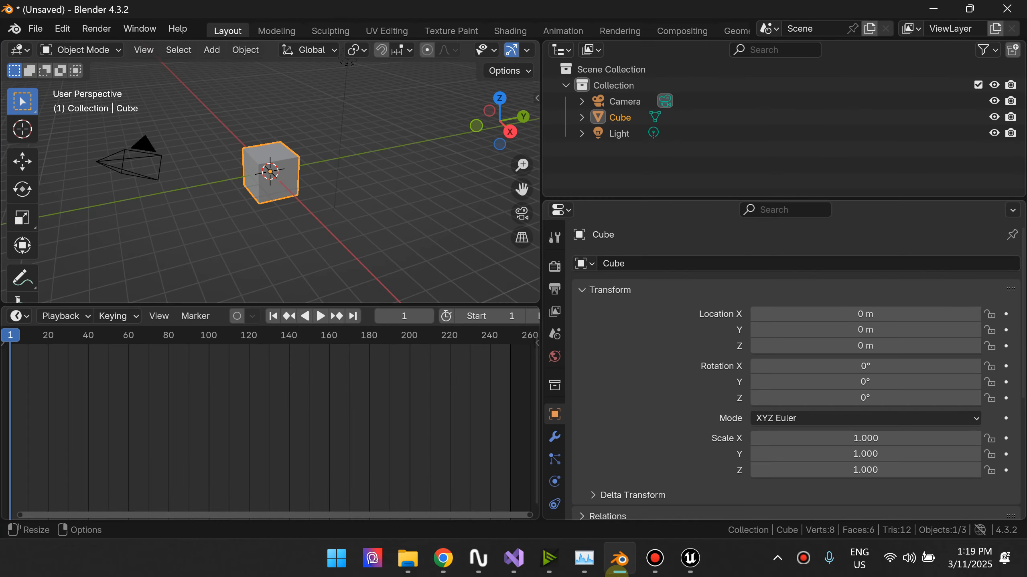
left_click(619, 559)
left_click(313, 313)
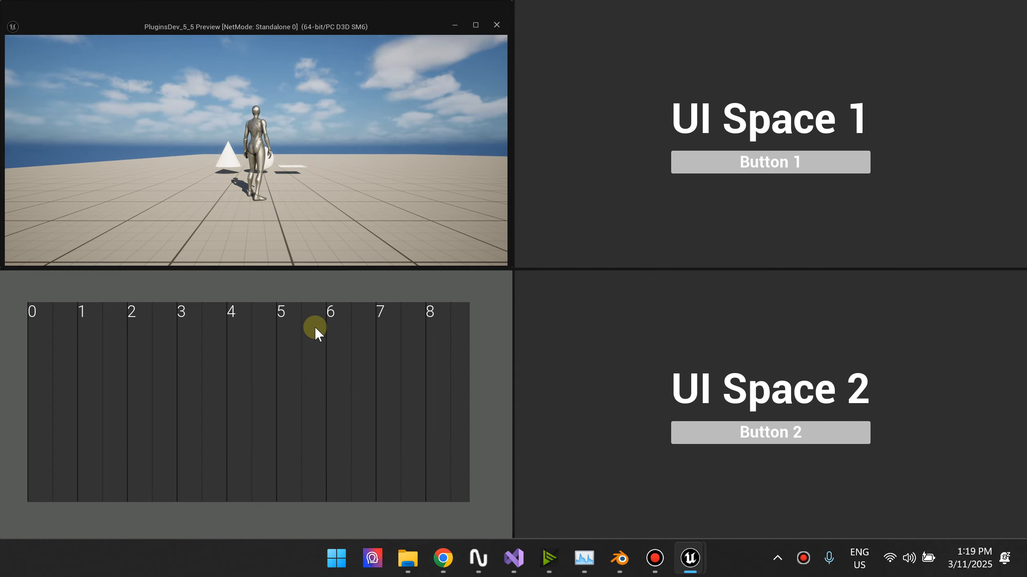
key("Escape")
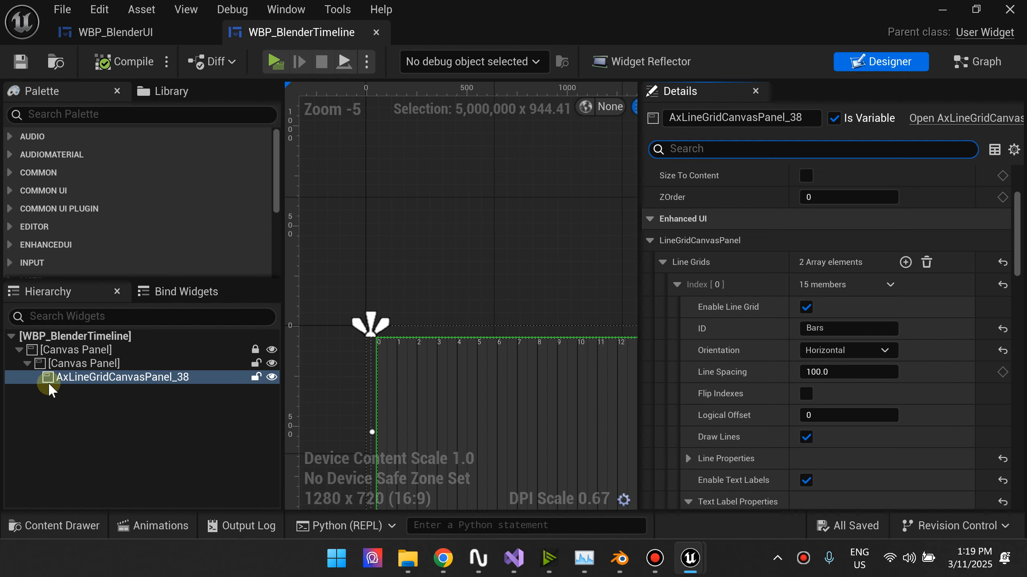
- Set the Font Size of the Index 0 grid's text labels to 16
scroll(804, 331, "down", 5)
left_click(720, 364)
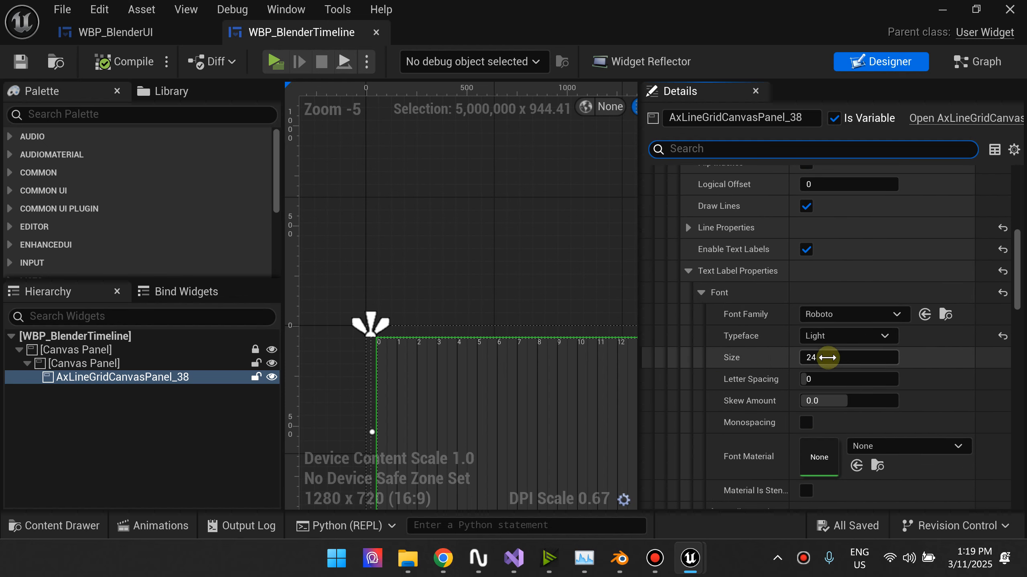
left_click(688, 270)
left_click(688, 271)
left_click(820, 360)
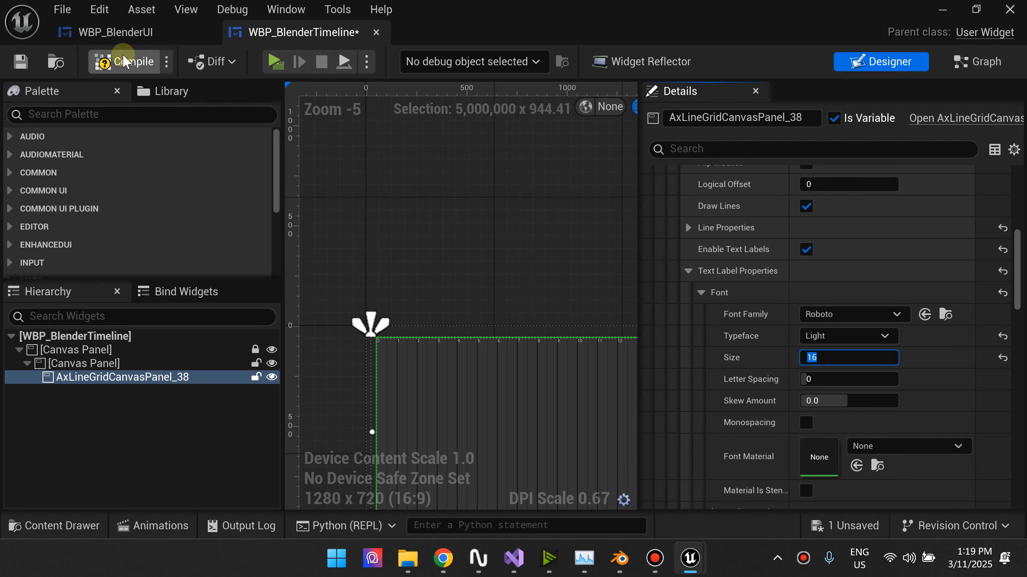
- Save the widget with the resized labels and check the preview against Blender's timeline
left_click(17, 67)
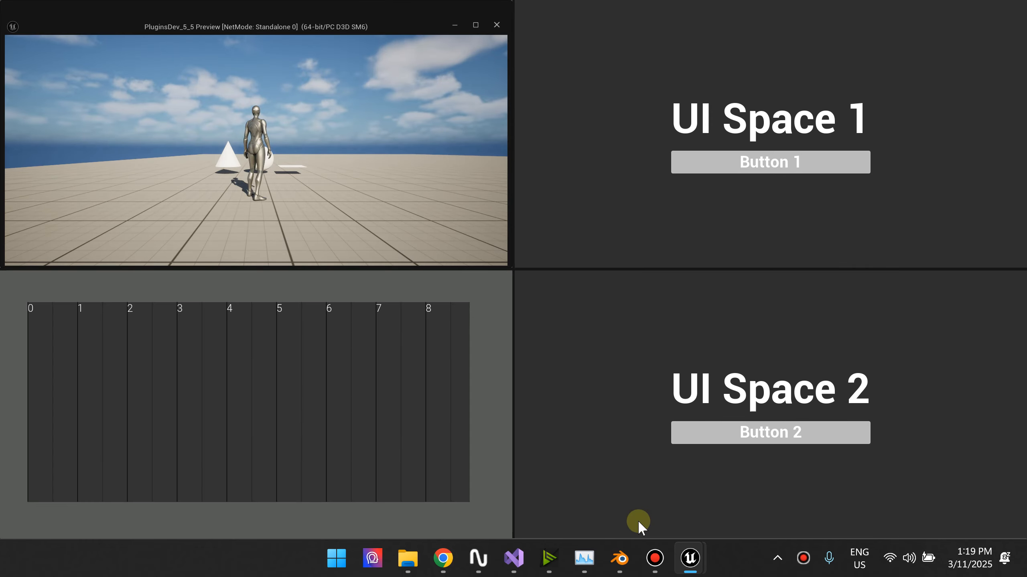
left_click(615, 561)
left_click(611, 566)
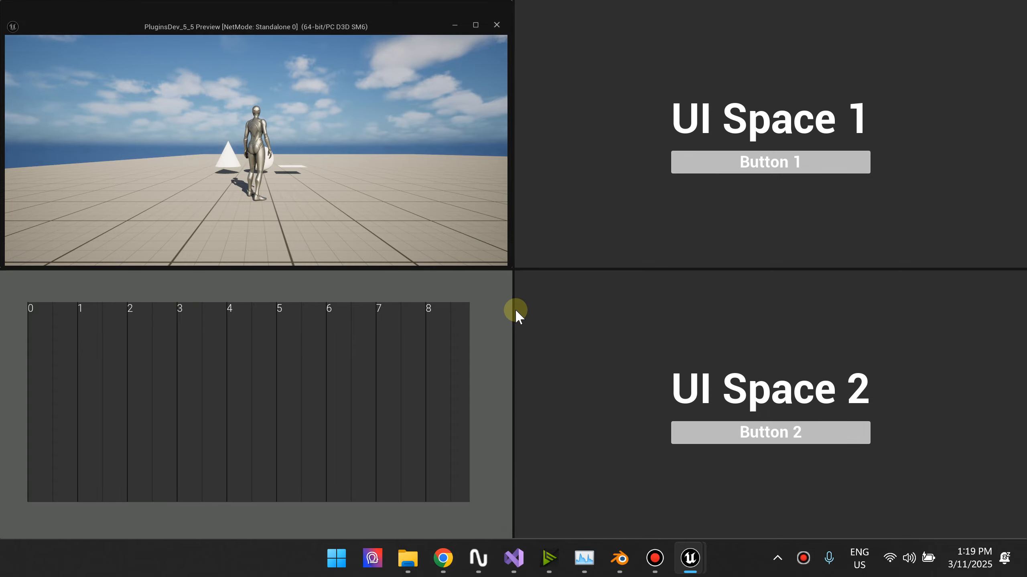
key("Escape")
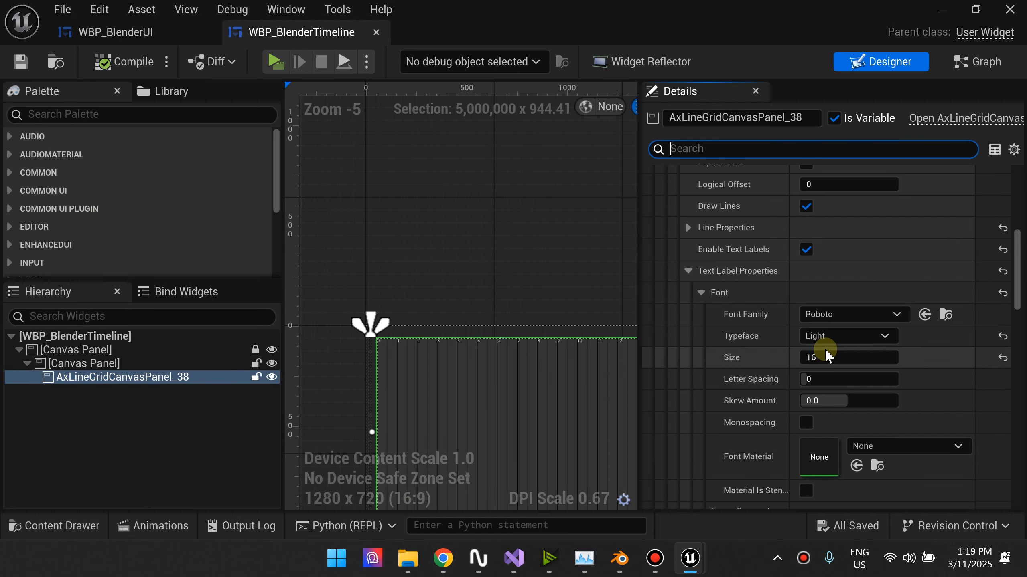
- Examine the extents of the inner Canvas Panel and the line grid panel nested in it
scroll(417, 328, "down", 1)
right_click_drag(418, 323, 286, 208)
right_click(572, 363)
left_click(485, 461)
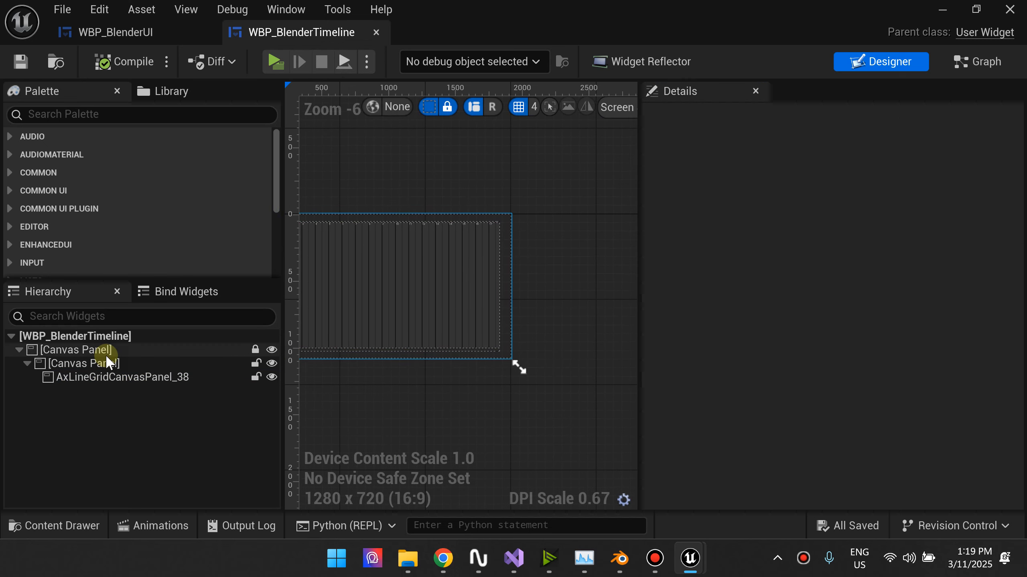
left_click(75, 350)
left_click(84, 363)
right_click_drag(479, 379, 642, 411)
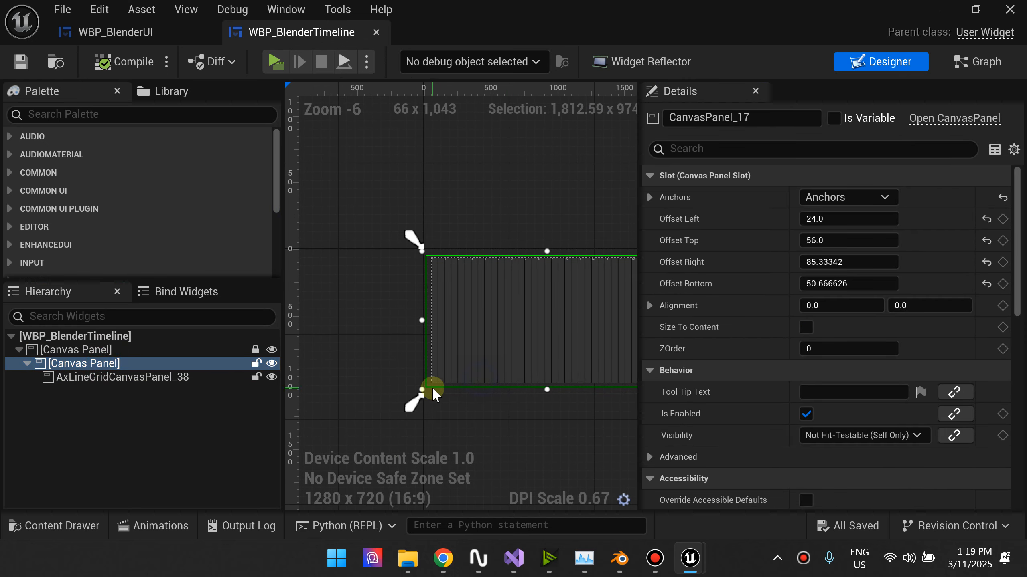
right_click_drag(431, 392, 309, 409)
right_click_drag(423, 442, 468, 460)
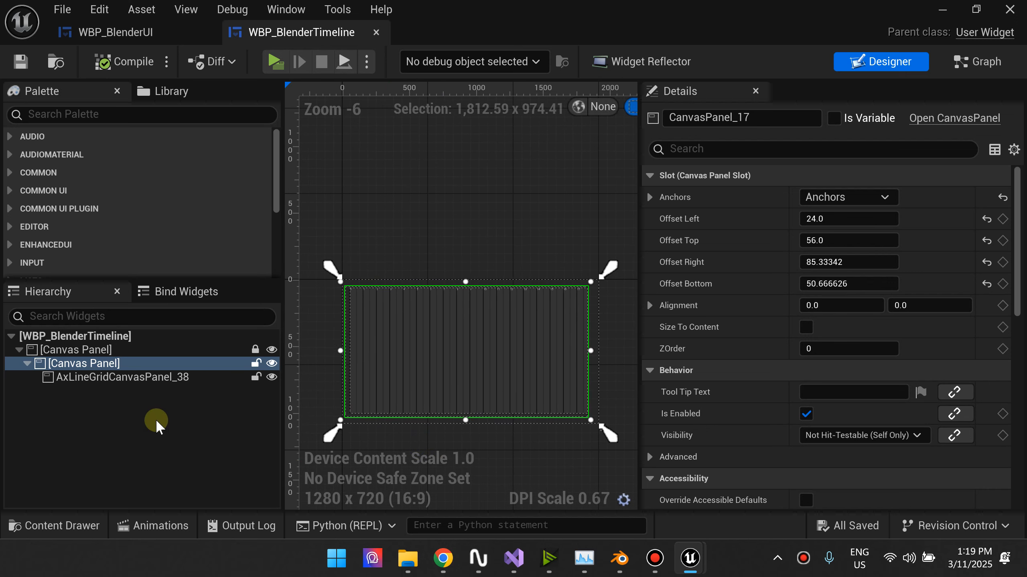
left_click(89, 378)
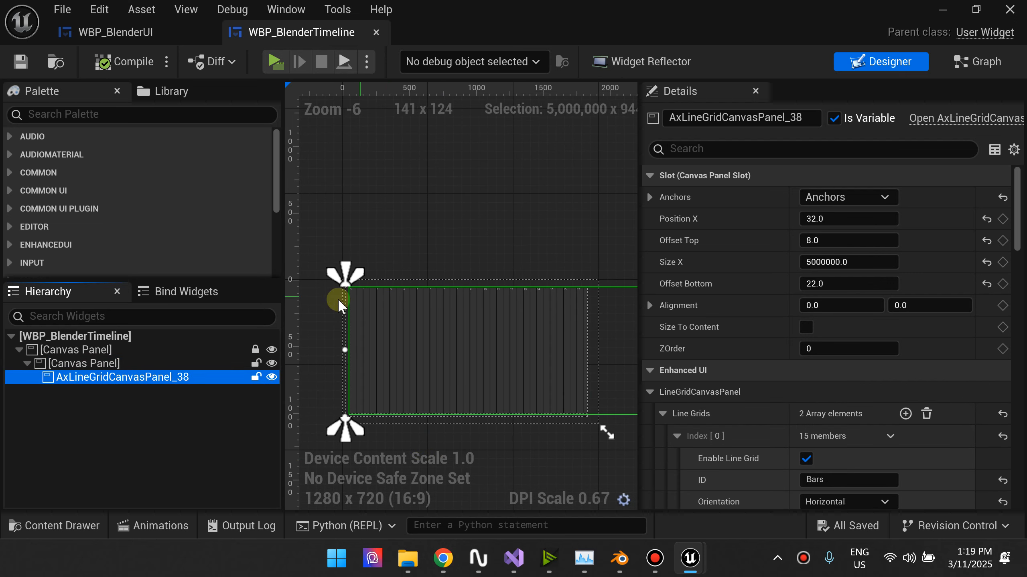
left_click(154, 363)
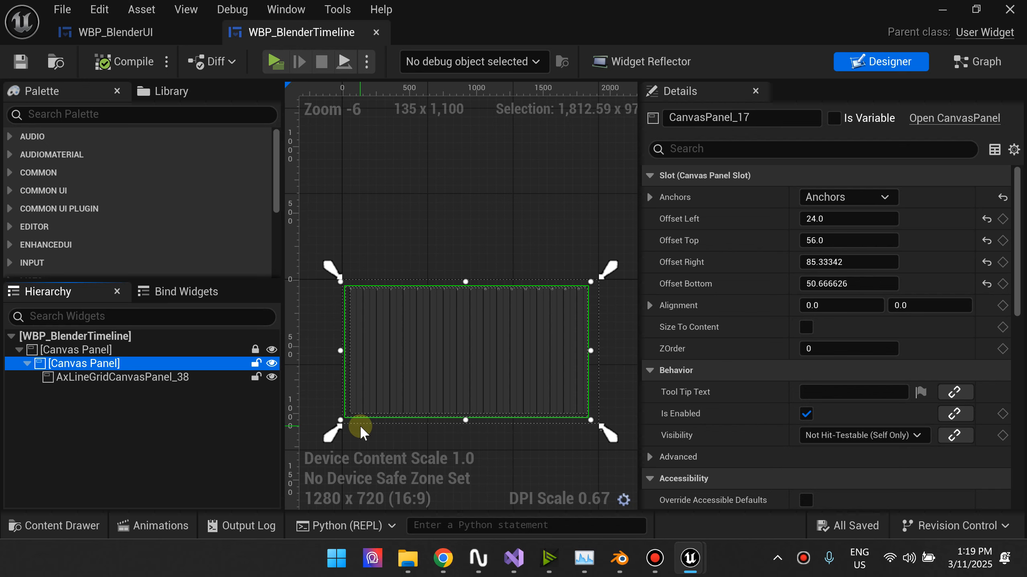
- Duplicate AxLineGridCanvasPanel_38 and place the copy before the original inside the inner Canvas Panel
left_click(111, 379)
right_click(110, 379)
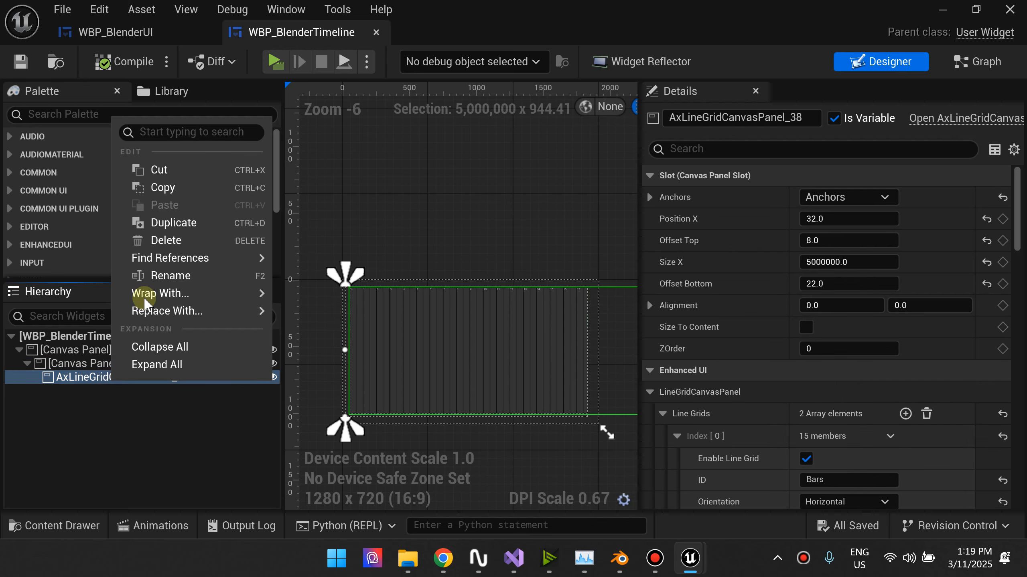
left_click(173, 222)
left_click_drag(167, 399, 97, 370)
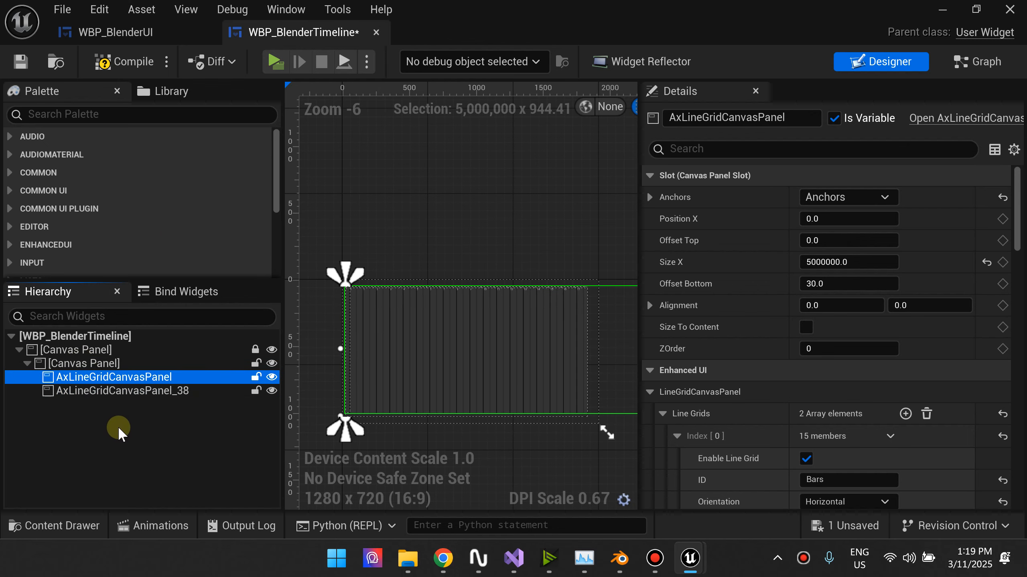
left_click(117, 425)
left_click(124, 378)
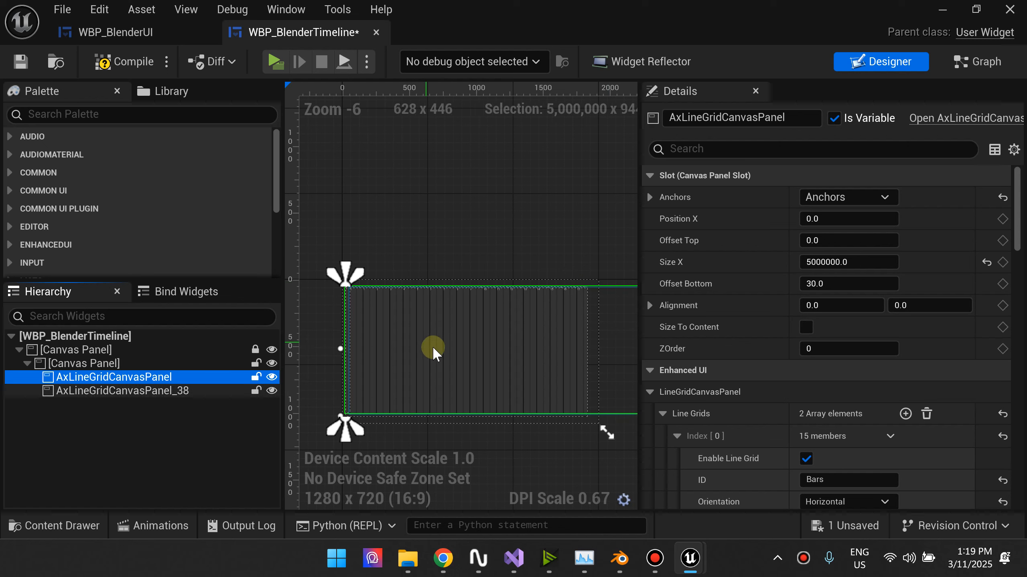
left_click(178, 444)
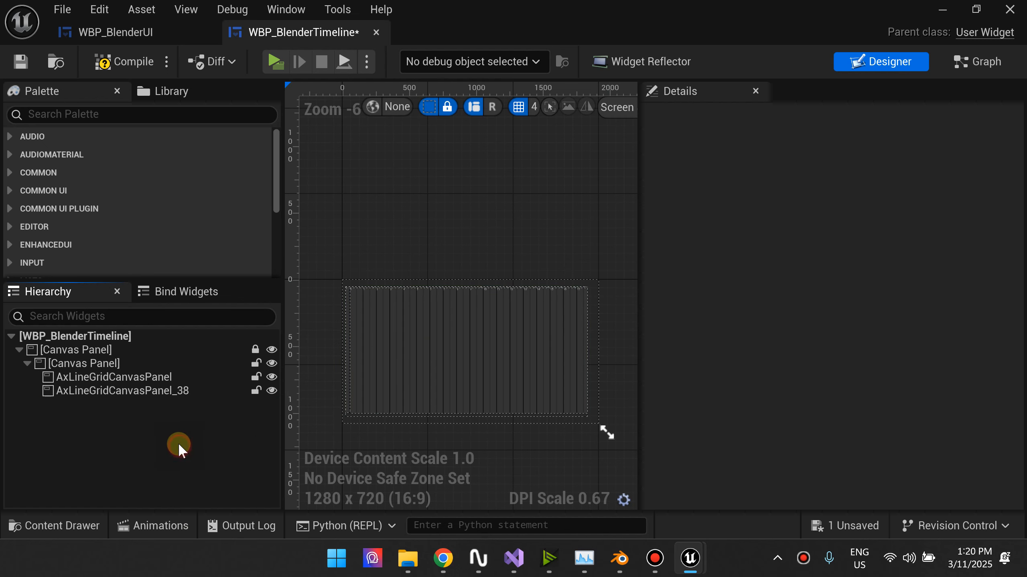
left_click(157, 389)
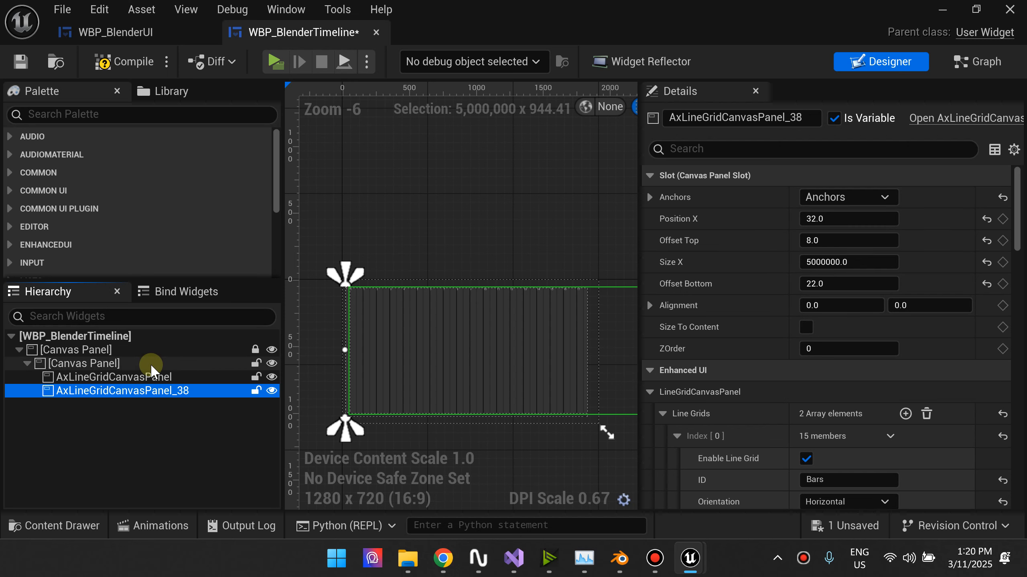
- Anchor the duplicated line grid panel to its parent's top-left corner and set its Size Y to 30.0
left_click(148, 376)
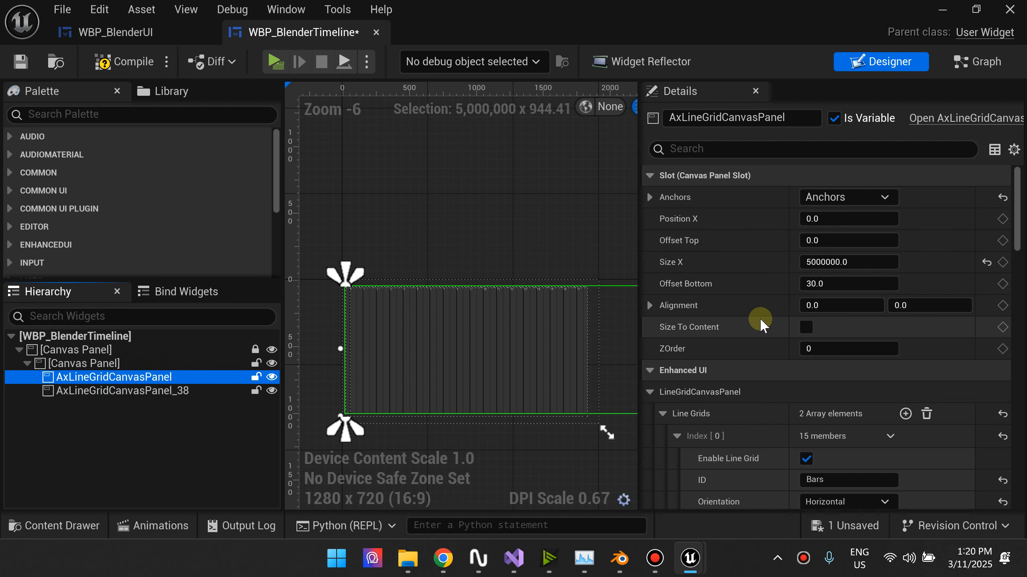
left_click(845, 197)
left_click(821, 228)
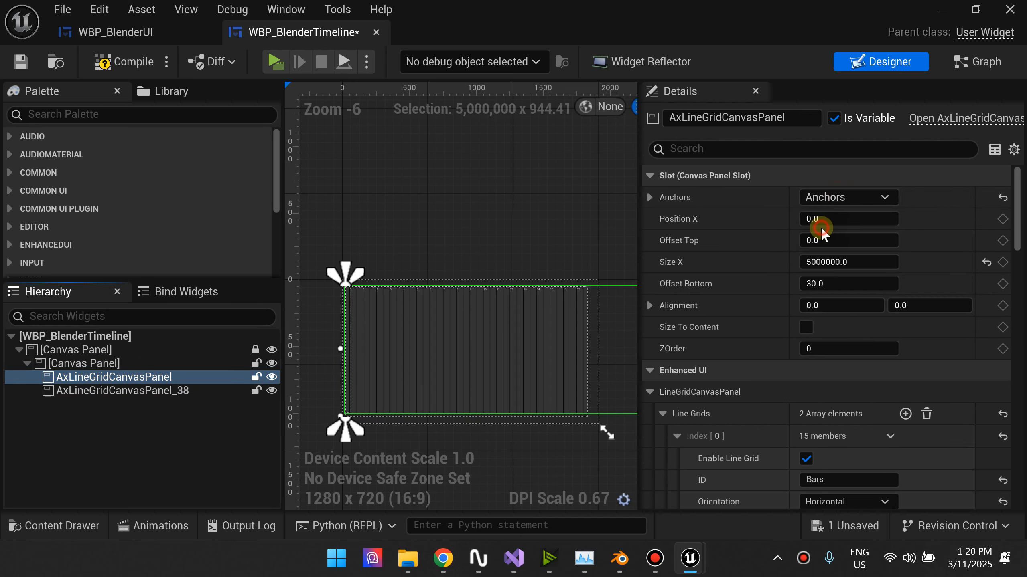
left_click_drag(829, 283, 805, 284)
left_click(841, 283)
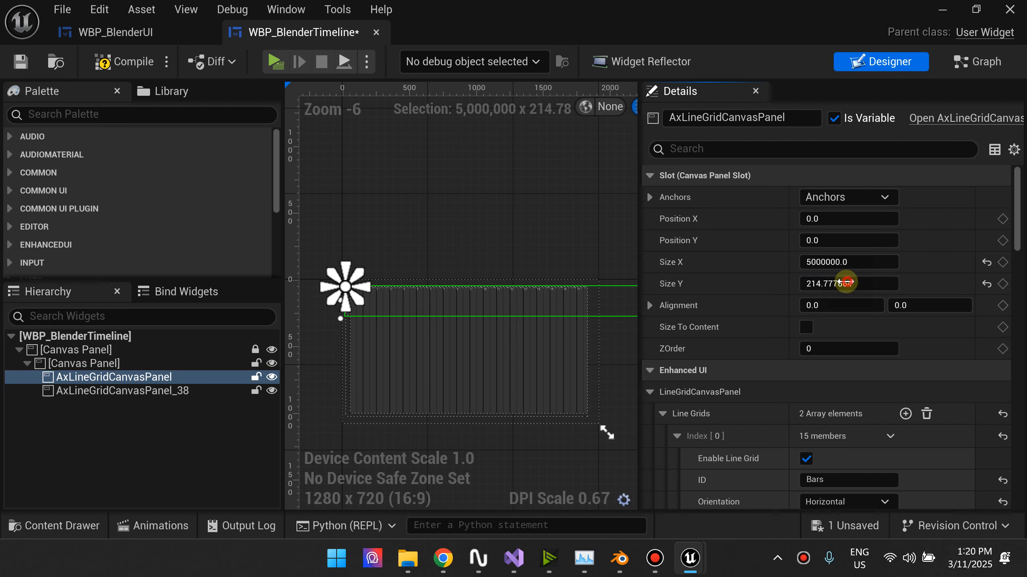
key("Return")
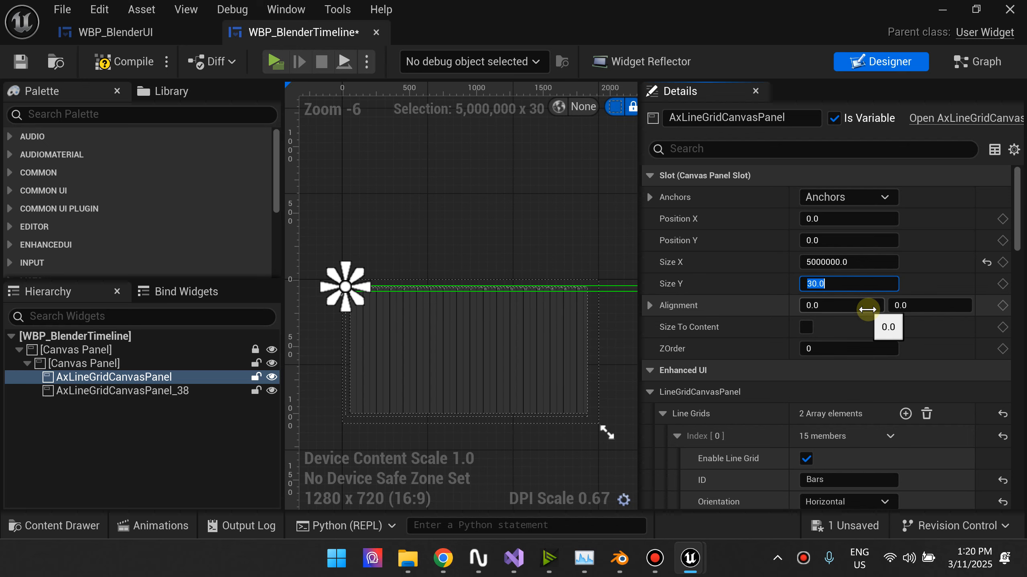
left_click(38, 425)
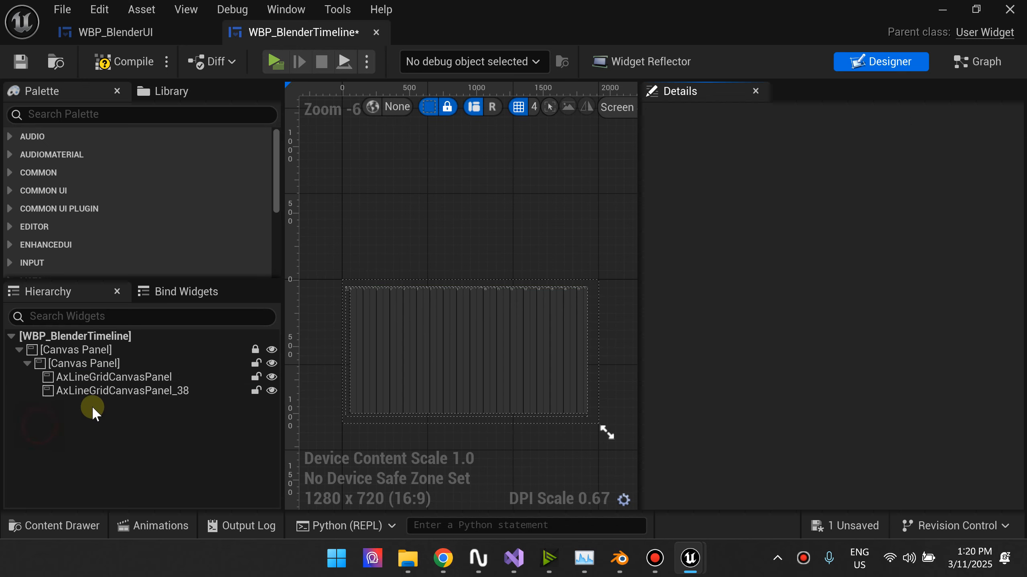
- Disable the text labels of the Index 0 grid in AxLineGridCanvasPanel_38
left_click(146, 393)
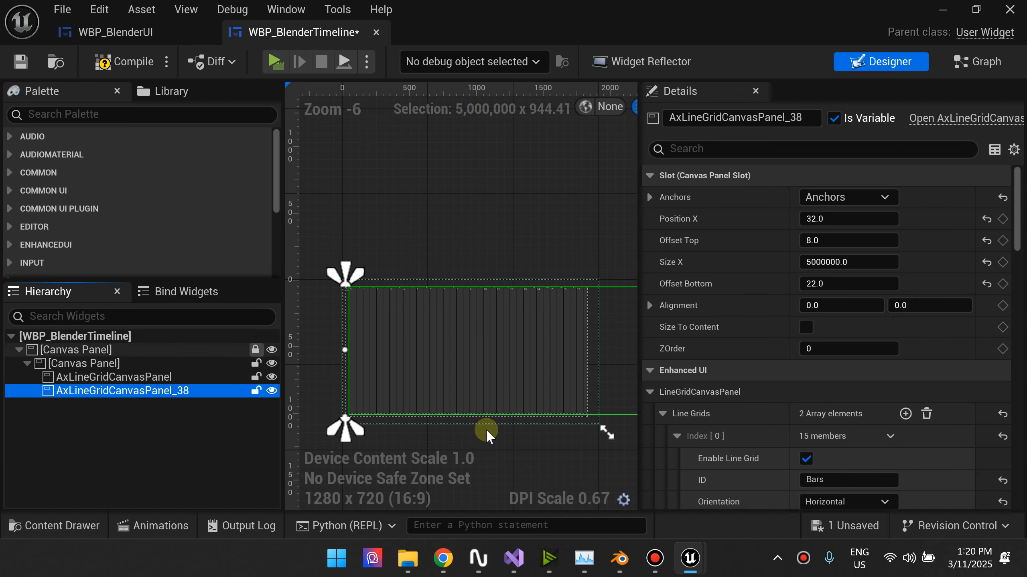
scroll(762, 287, "down", 5)
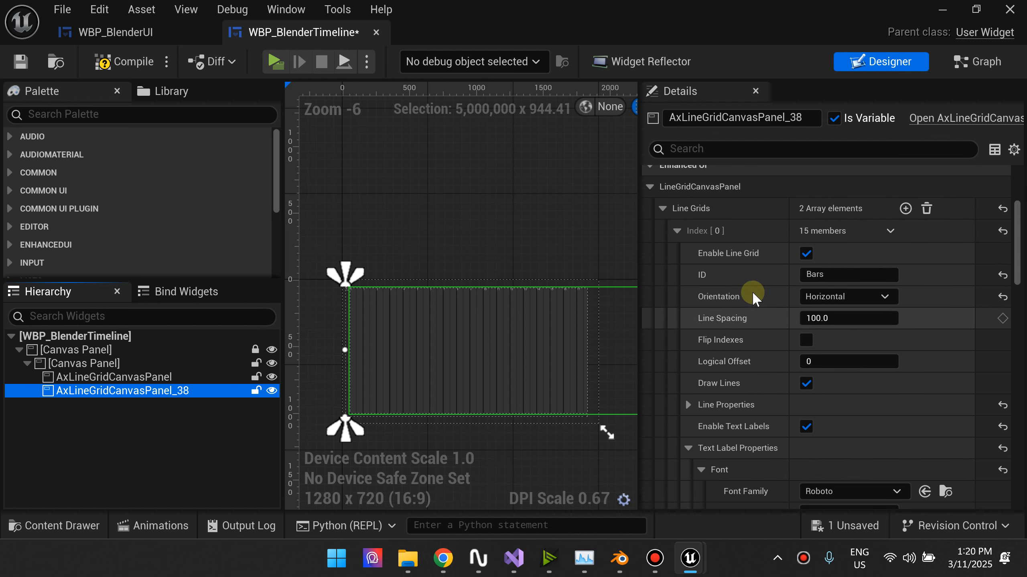
scroll(689, 399, "down", 3)
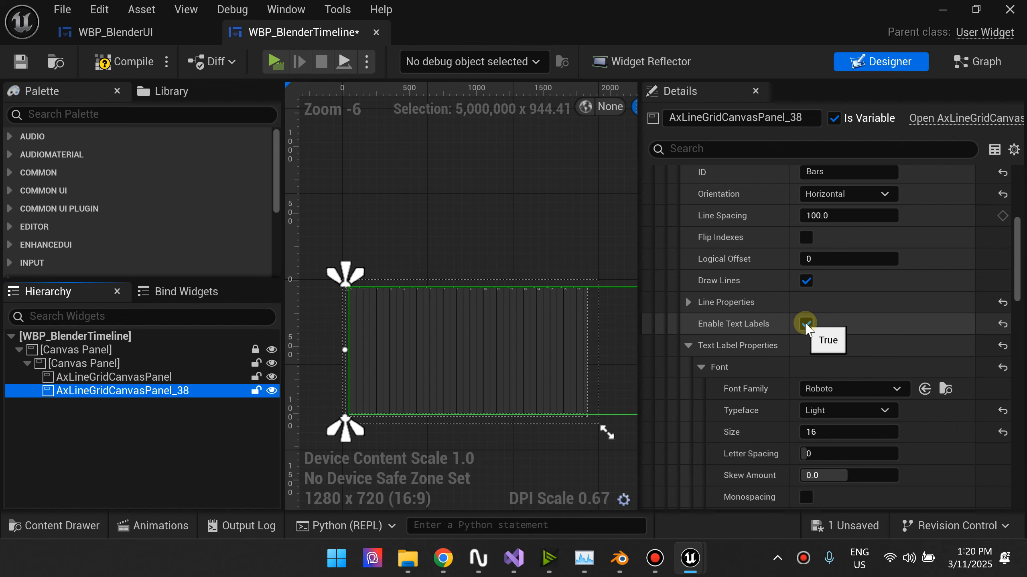
left_click(805, 324)
scroll(340, 287, "up", 11)
scroll(401, 316, "down", 3)
left_click(121, 451)
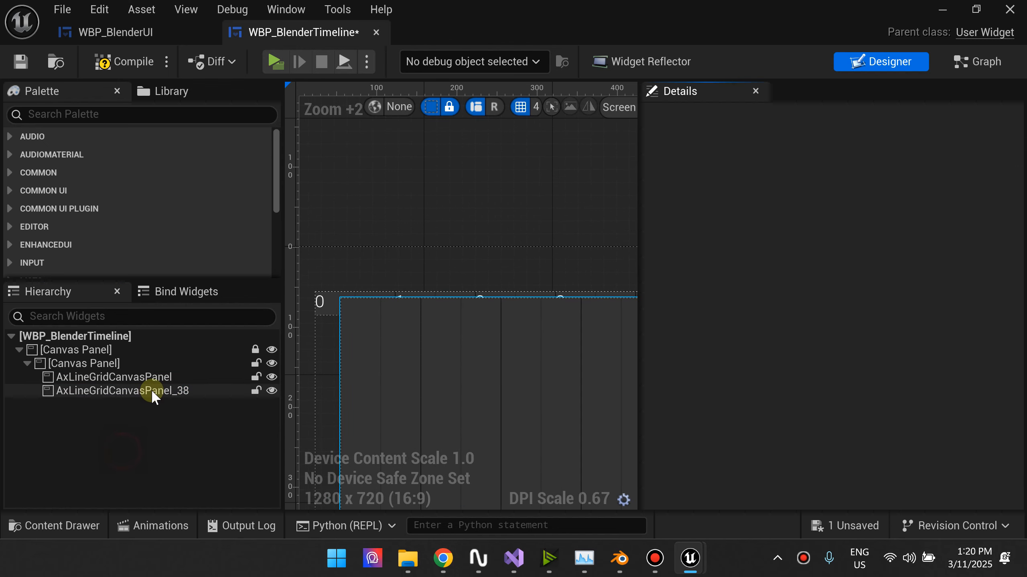
- Set the Offset Top of AxLineGridCanvasPanel_38 to 30.0 to place the line grid below the number header
left_click(151, 390)
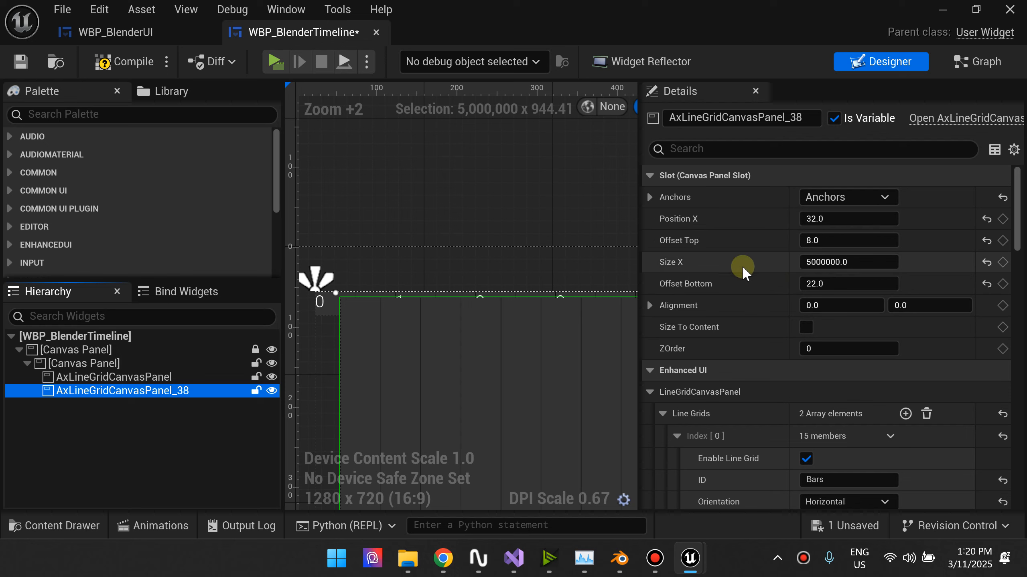
left_click(812, 242)
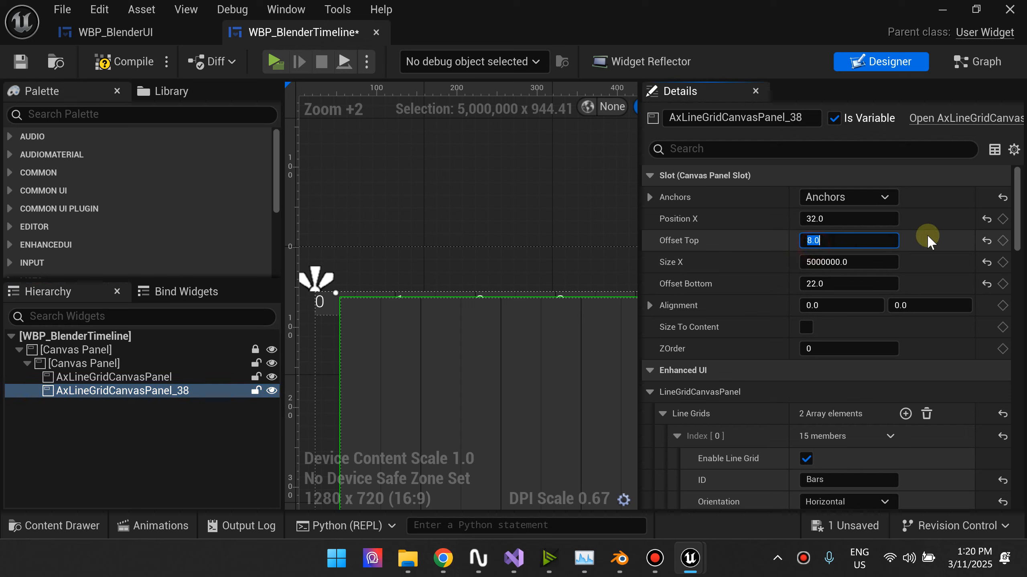
type("30")
key("Return")
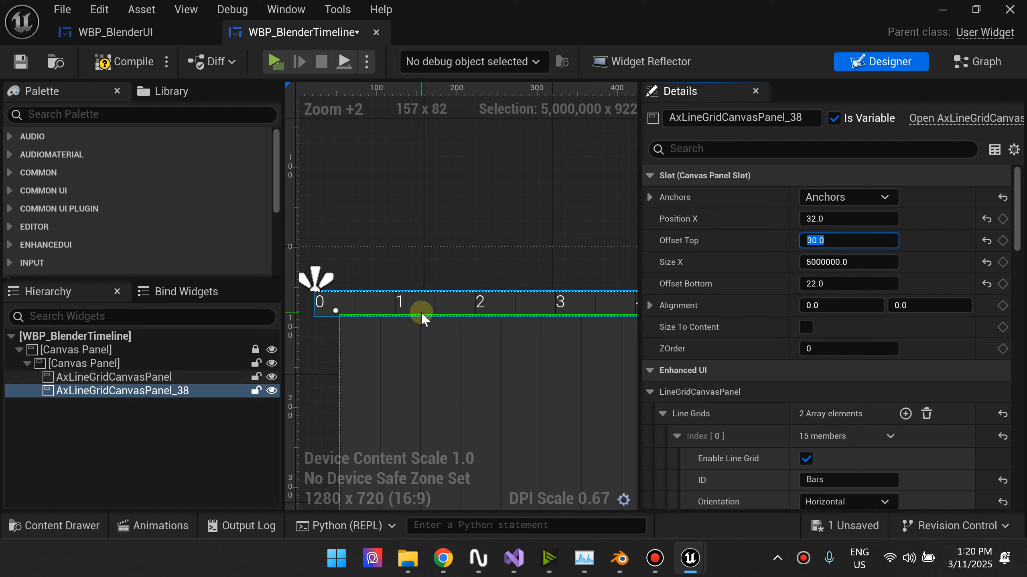
scroll(421, 312, "down", 5)
scroll(452, 294, "down", 2)
scroll(419, 403, "up", 2)
scroll(460, 233, "up", 1)
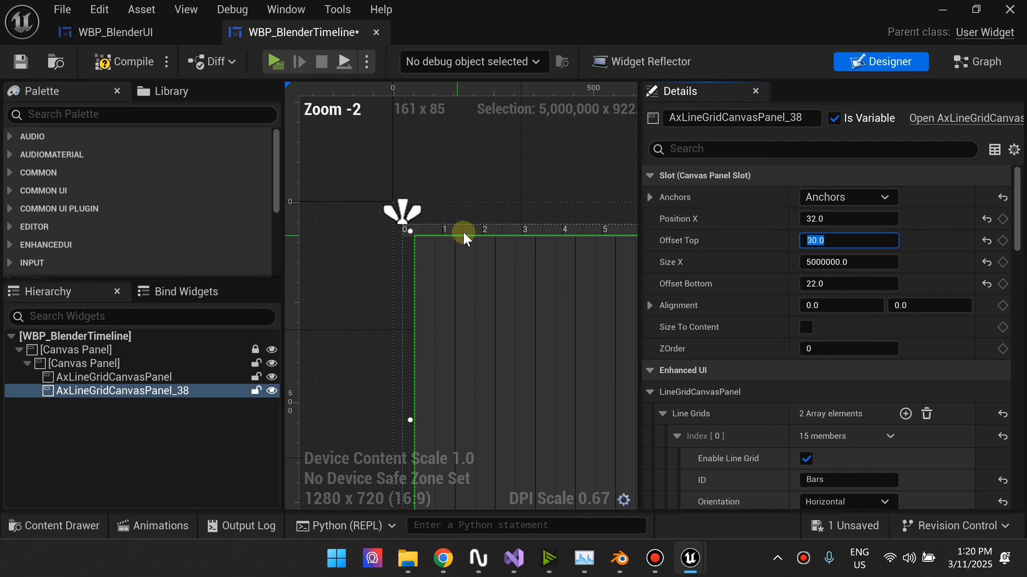
- Set the Position X of AxLineGridCanvasPanel_38 to 0.0 to align its lines with the header numbers
left_click(475, 225)
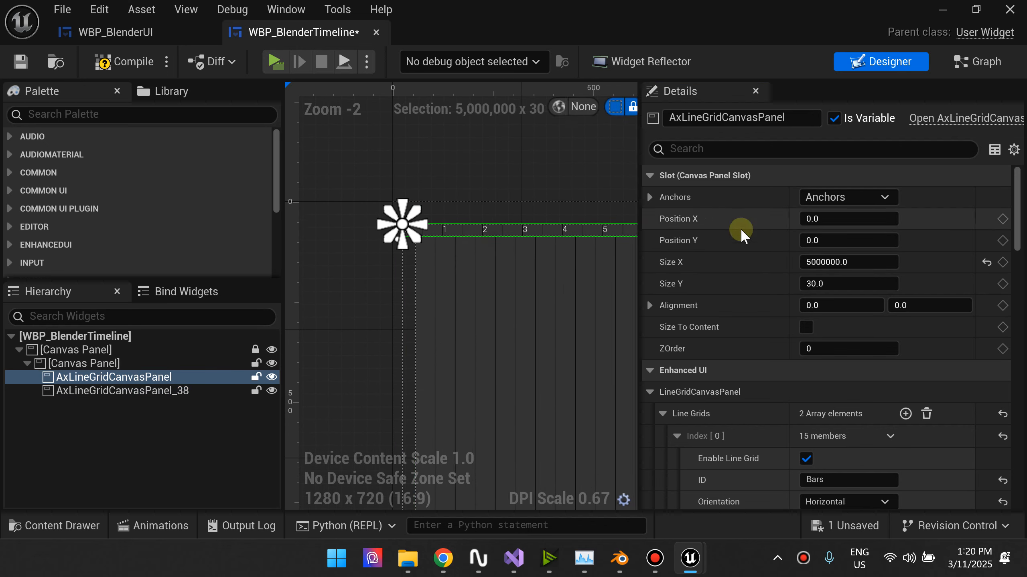
left_click(48, 391)
left_click(736, 206)
left_click(851, 219)
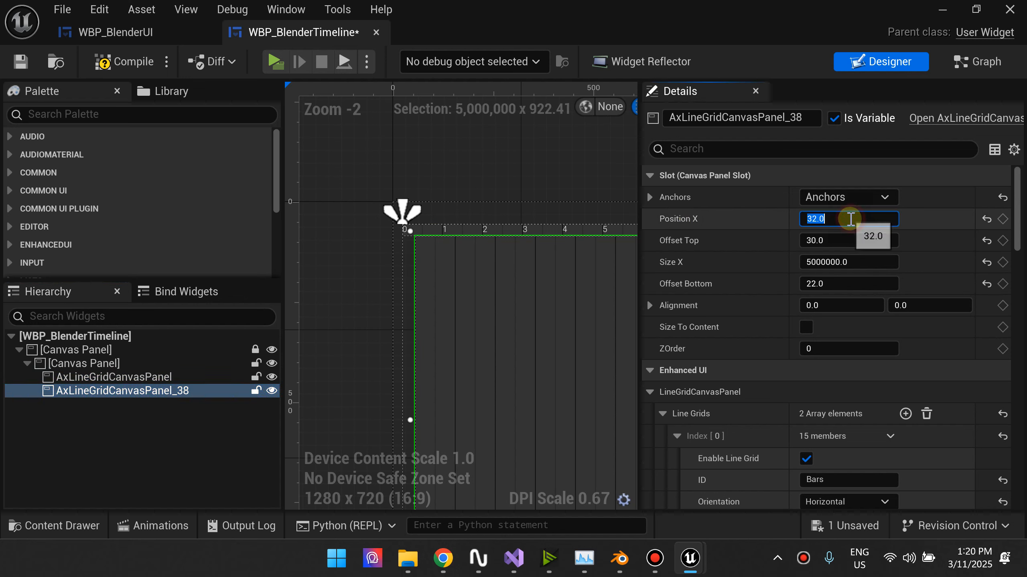
type("0")
key("Return")
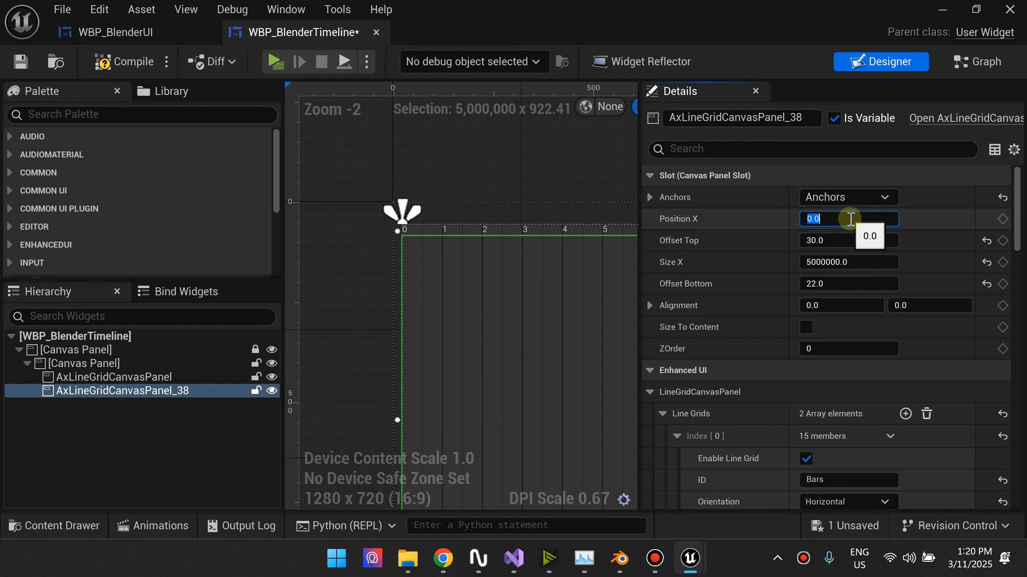
- Inspect the alignment between the header numbers and the grid lines from the start to the far end of the timeline
scroll(458, 239, "up", 12)
scroll(510, 184, "up", 6)
scroll(504, 203, "down", 20)
right_click_drag(539, 327, 369, 321)
scroll(566, 272, "up", 4)
scroll(560, 163, "up", 10)
scroll(499, 263, "down", 10)
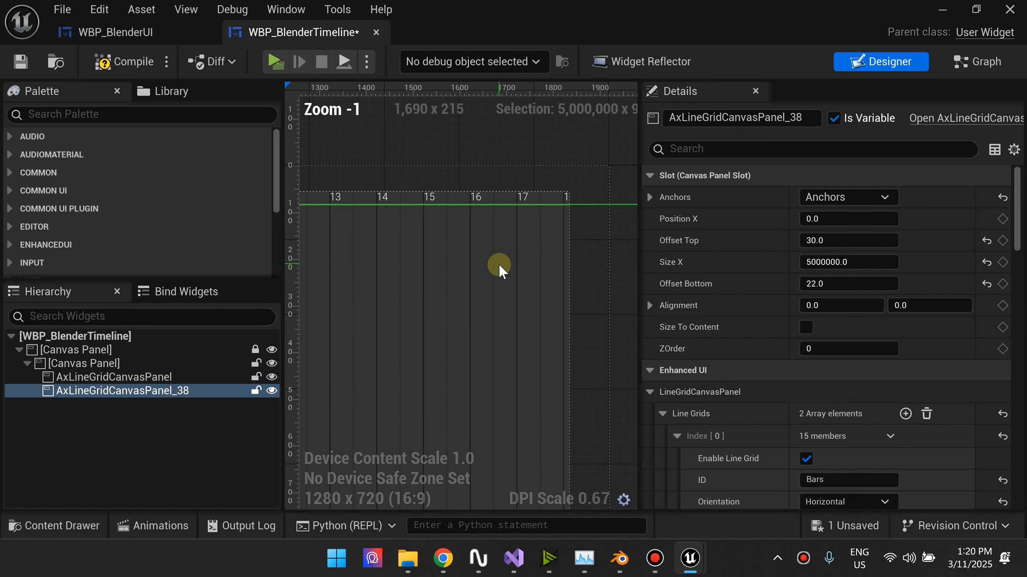
scroll(499, 263, "down", 2)
right_click_drag(477, 285, 635, 422)
right_click_drag(509, 386, 776, 353)
right_click_drag(364, 335, 498, 364)
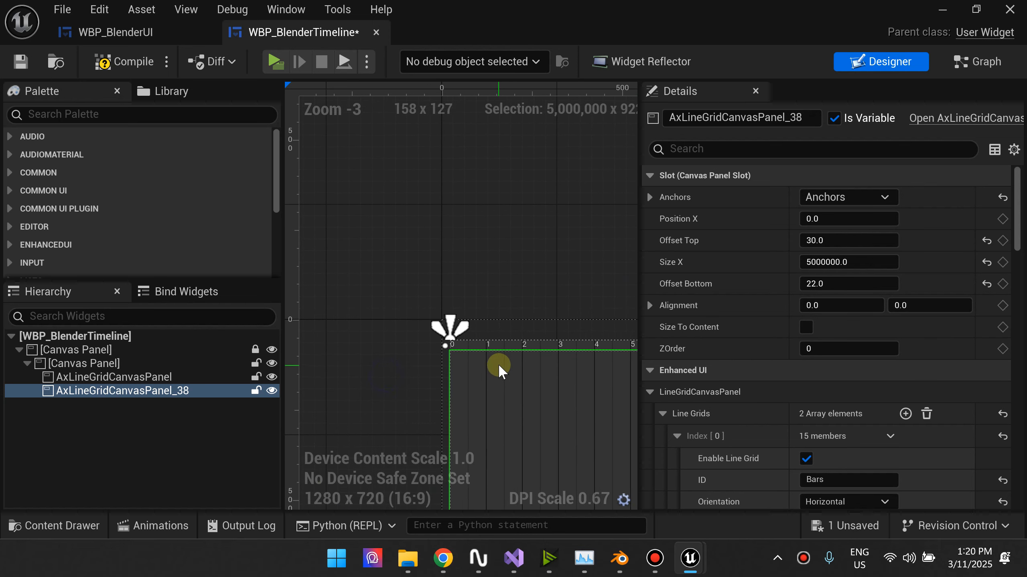
scroll(498, 364, "up", 5)
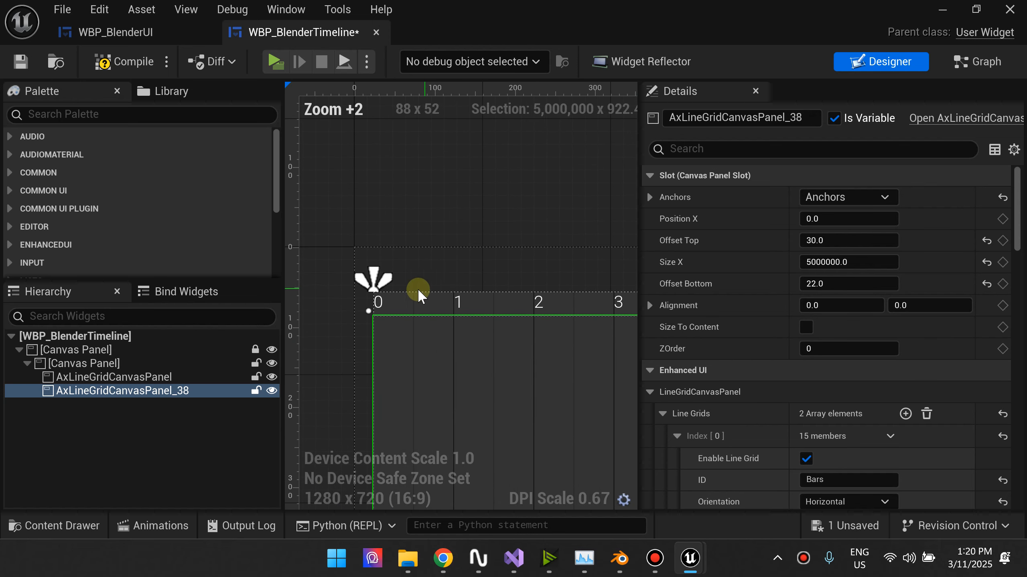
- Review the text label settings of the Index 0 grid in AxLineGridCanvasPanel and compare the header with Blender's timeline
left_click(183, 409)
left_click(622, 559)
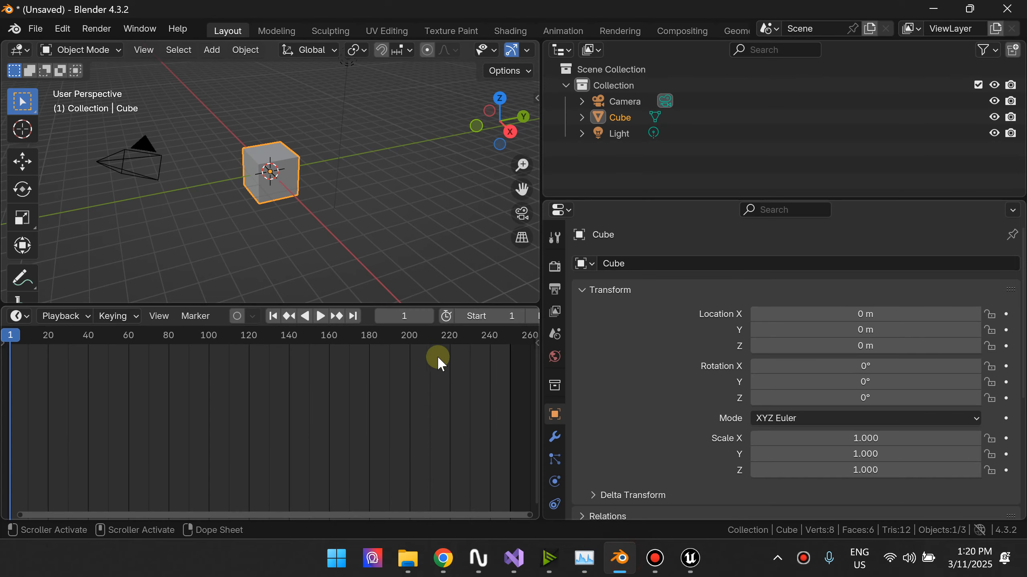
left_click(621, 559)
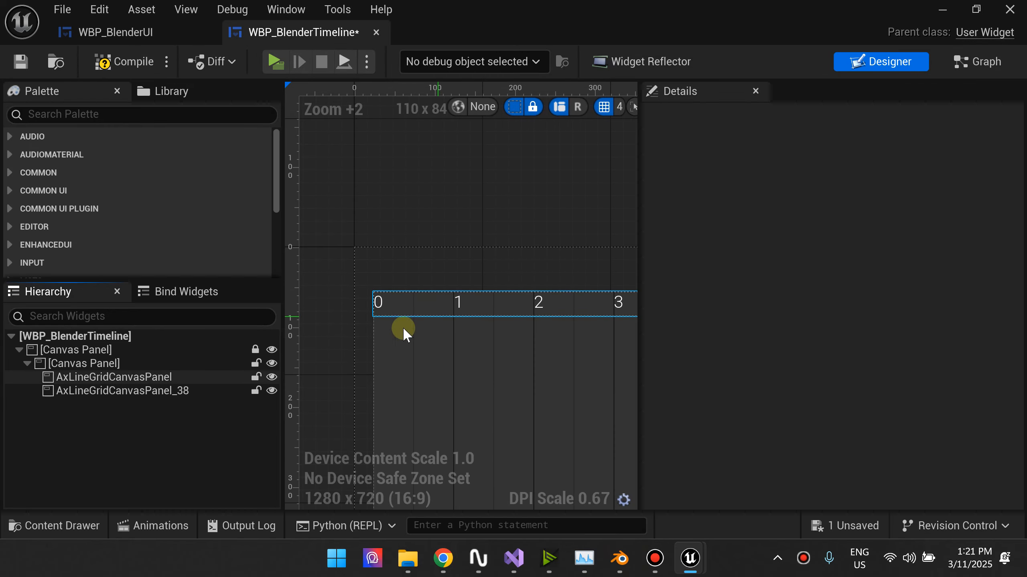
left_click(137, 377)
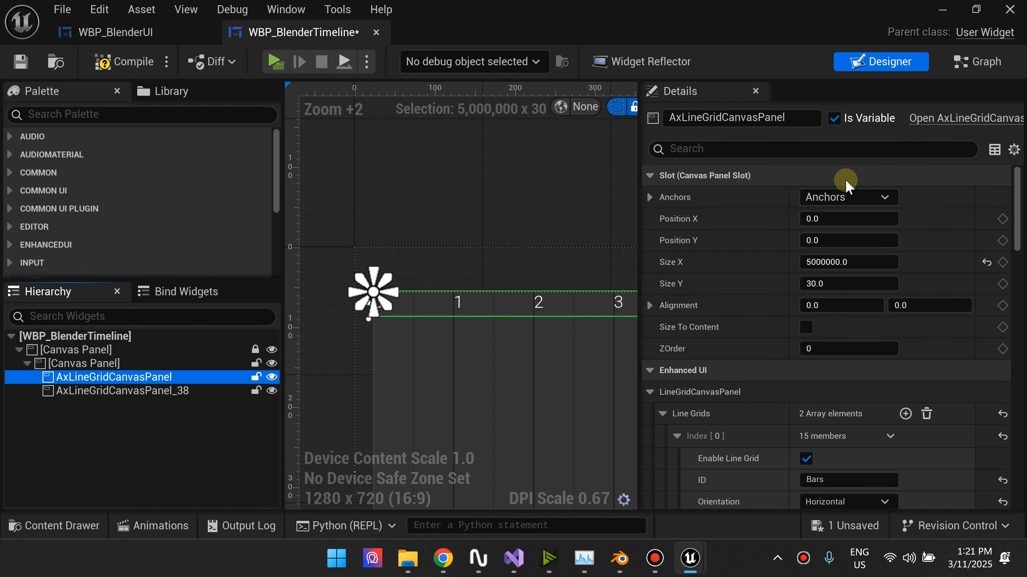
scroll(842, 182, "down", 5)
scroll(756, 394, "down", 3)
scroll(763, 405, "down", 2)
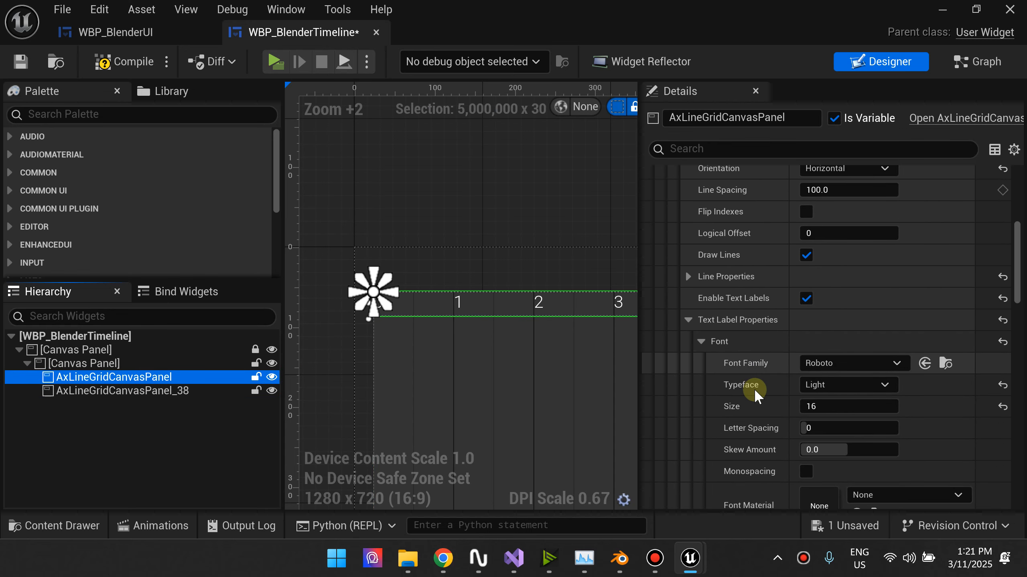
scroll(690, 324, "up", 1)
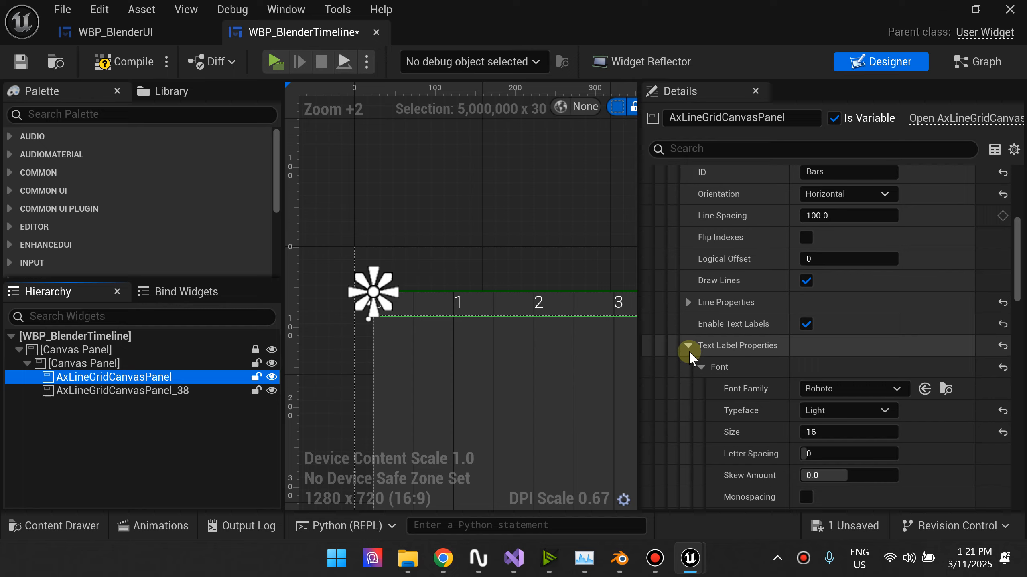
left_click(687, 346)
scroll(683, 404, "up", 2)
left_click(621, 560)
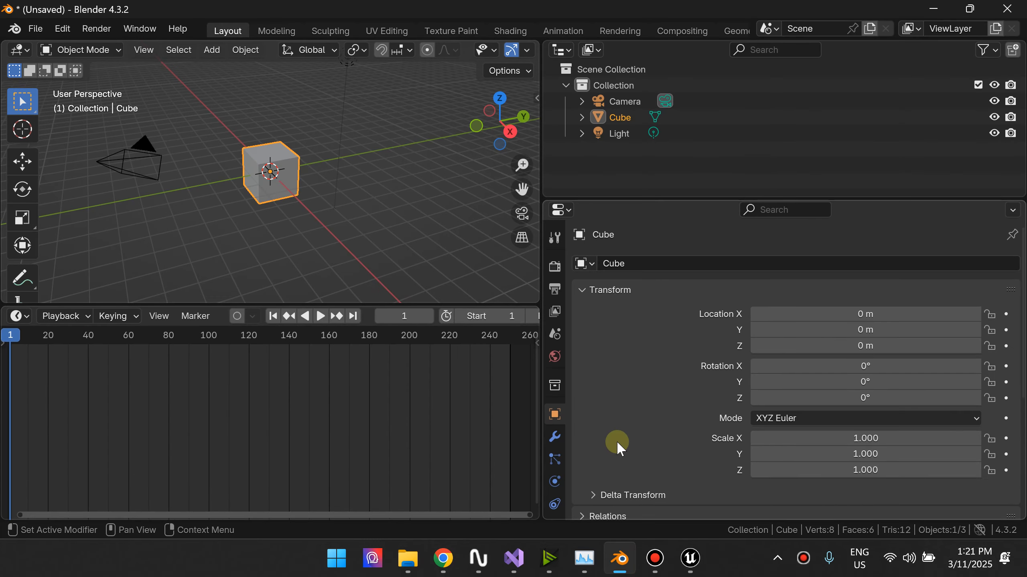
left_click(621, 560)
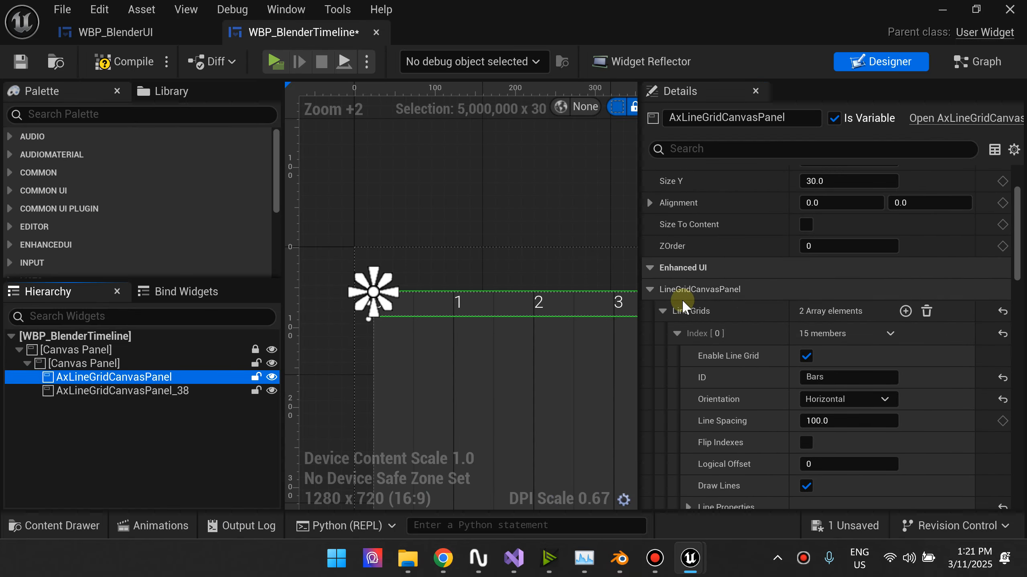
- Delete the Index 1 line grid from AxLineGridCanvasPanel
left_click(676, 334)
left_click(676, 356)
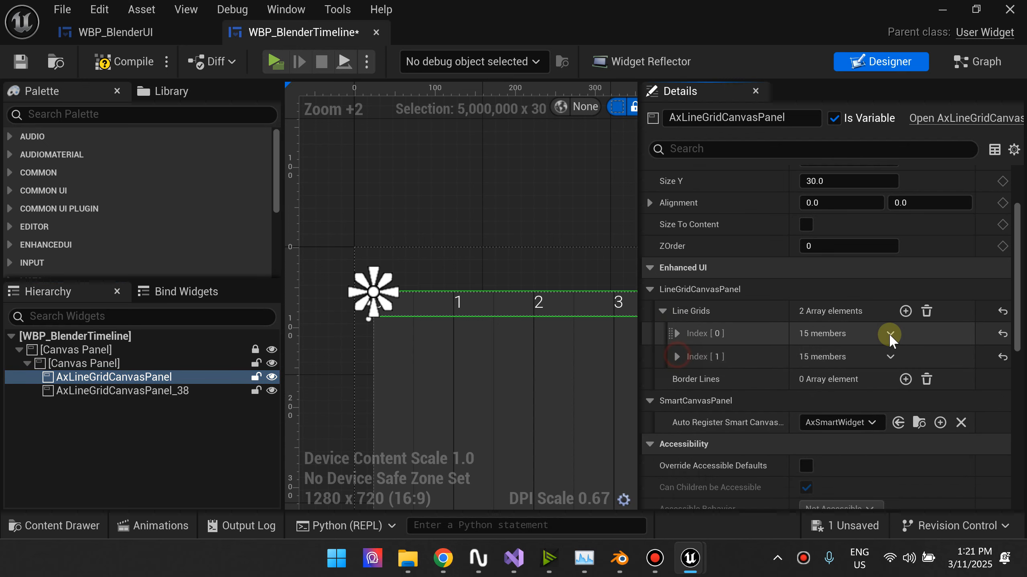
left_click(890, 357)
left_click(910, 399)
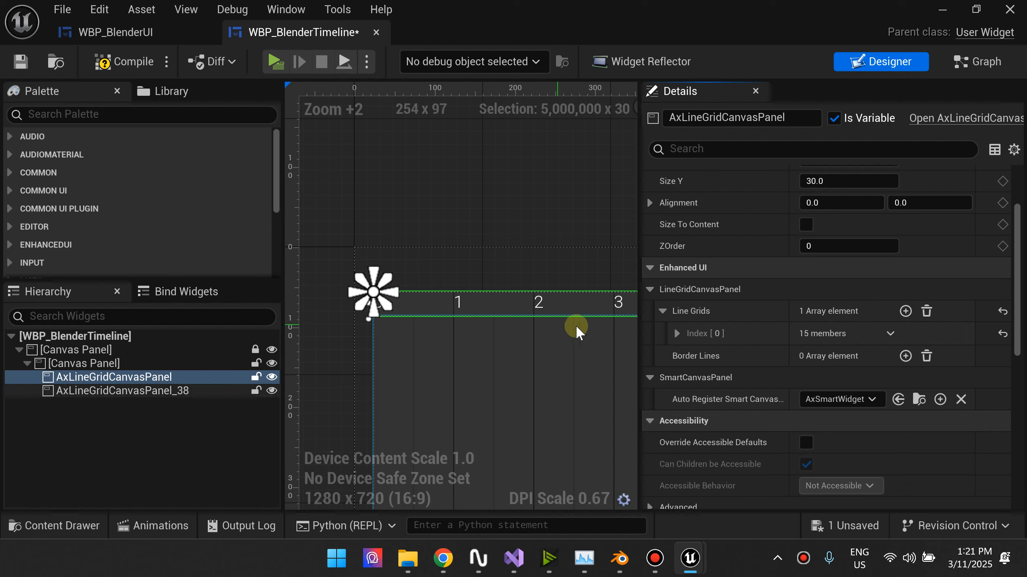
- Disable Draw Lines for the remaining Index 0 grid in AxLineGridCanvasPanel
left_click(674, 332)
scroll(746, 359, "down", 6)
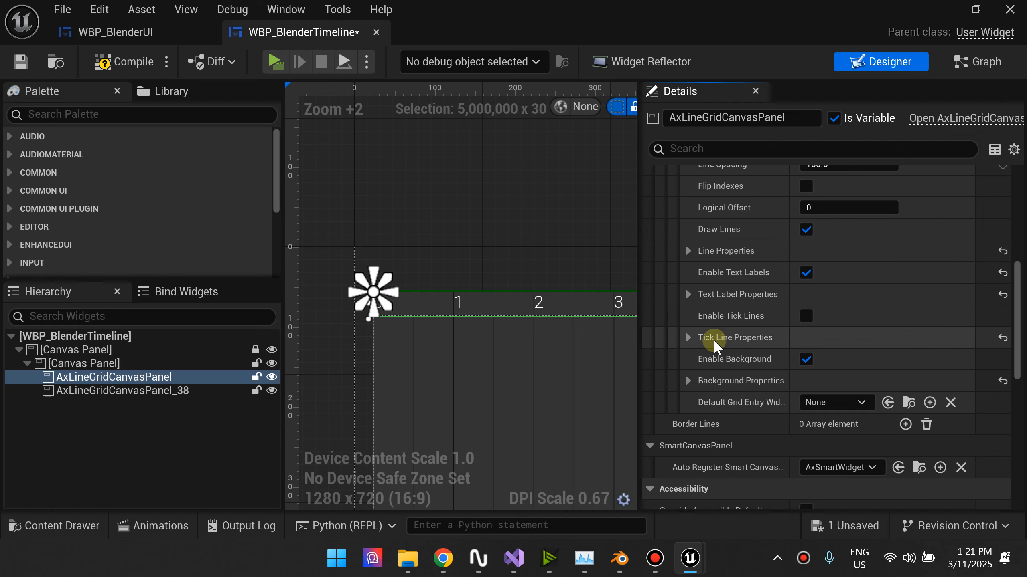
left_click(806, 230)
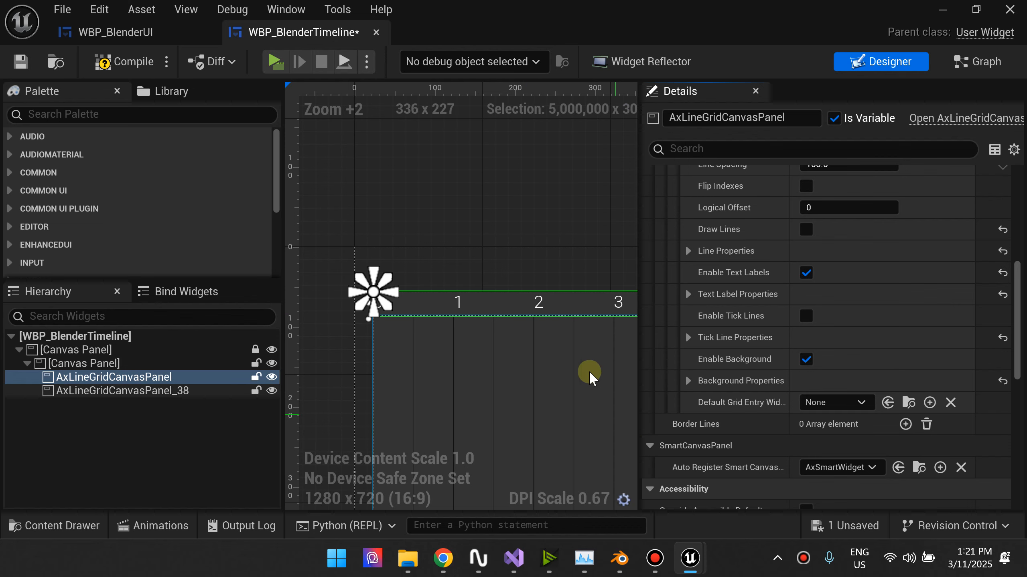
- Compile and save the widget, and compare its running preview with the header strip of Blender's timeline
left_click(123, 61)
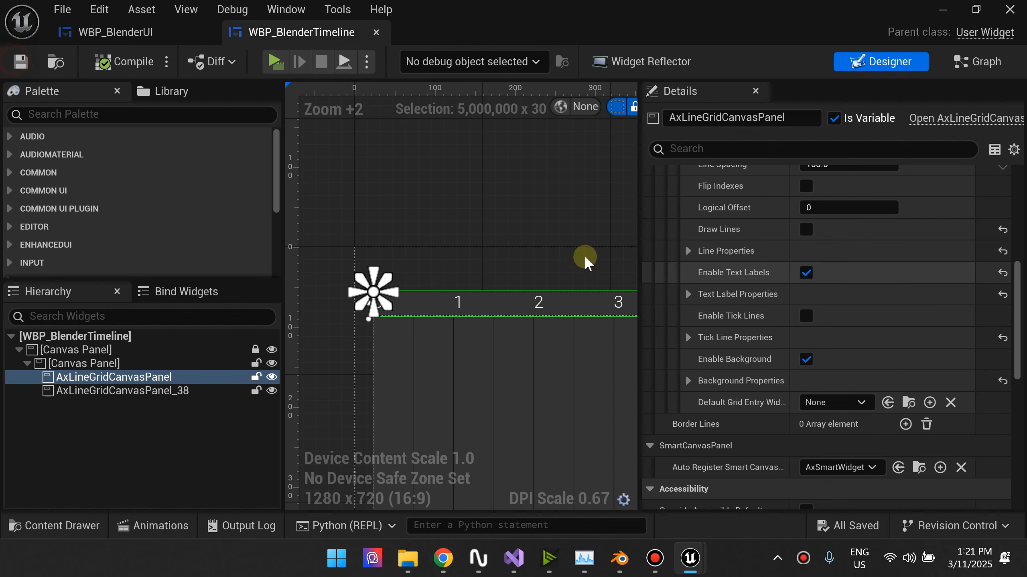
left_click(275, 61)
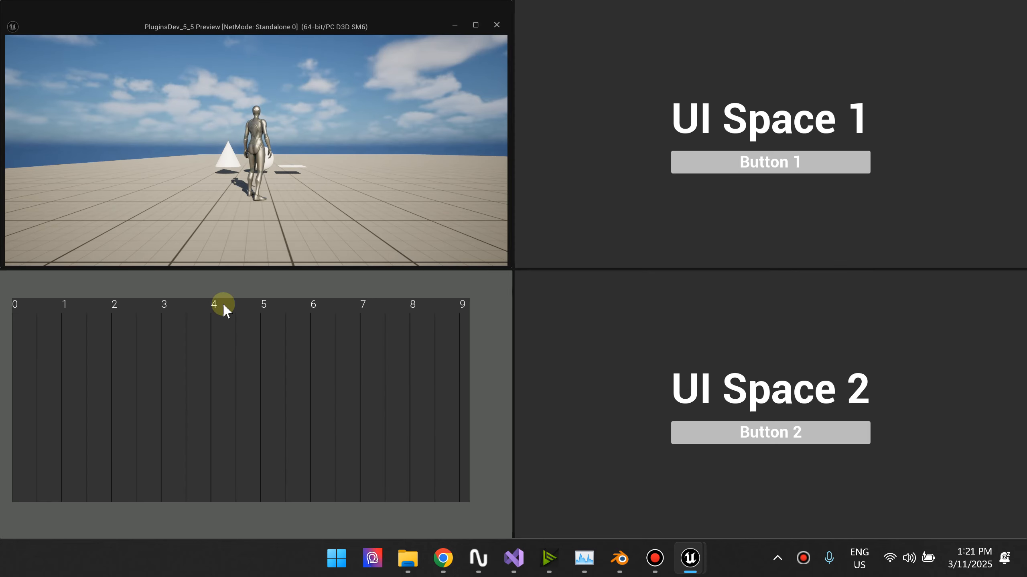
left_click(497, 25)
left_click(619, 558)
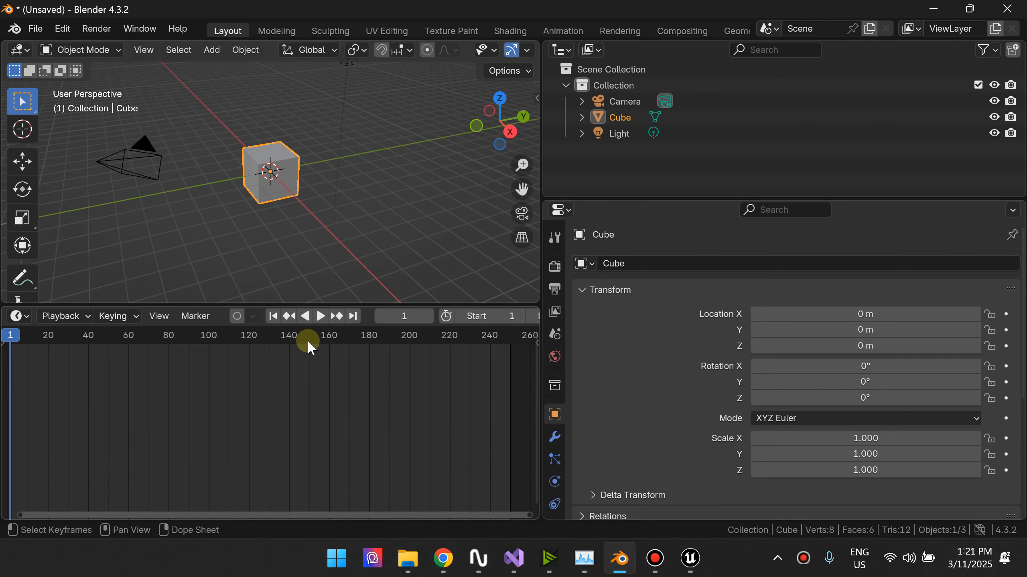
left_click(636, 566)
- Tint the background brush of the Index 0 grid in AxLineGridCanvasPanel near-black, sampled from the screen as Hex sRGB 0F0F0FFF
scroll(758, 297, "up", 4)
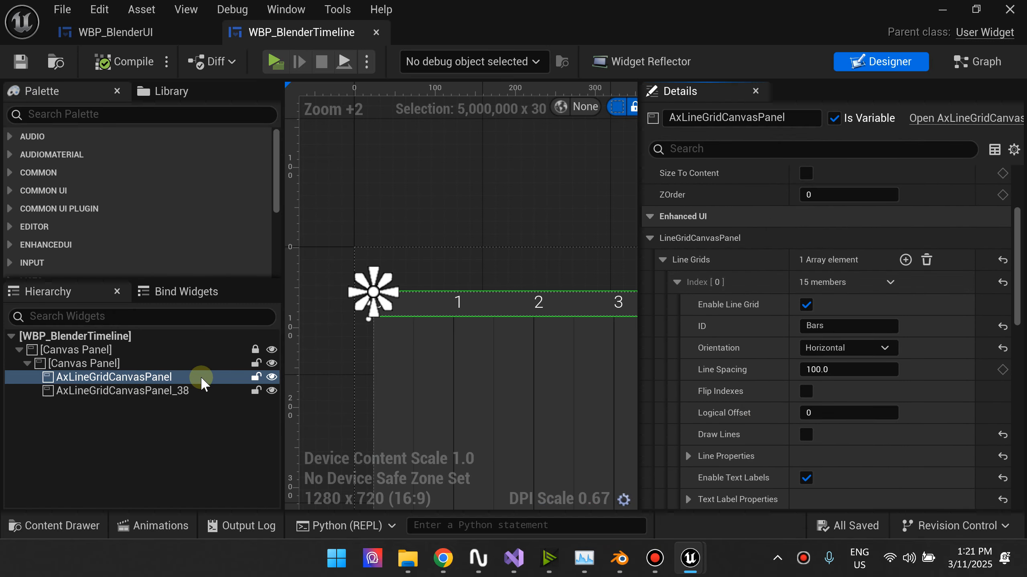
scroll(786, 335, "down", 3)
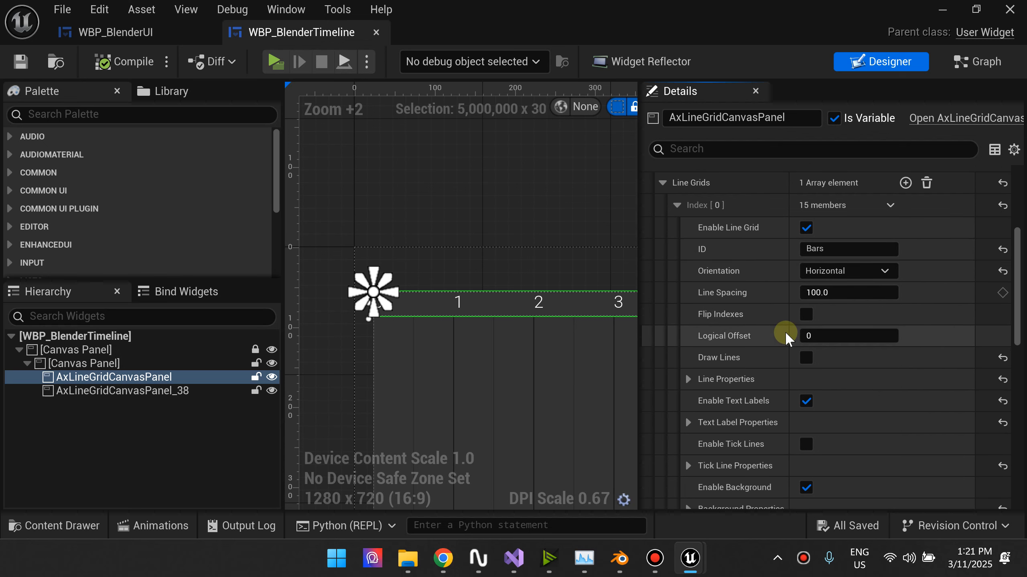
scroll(727, 330, "down", 3)
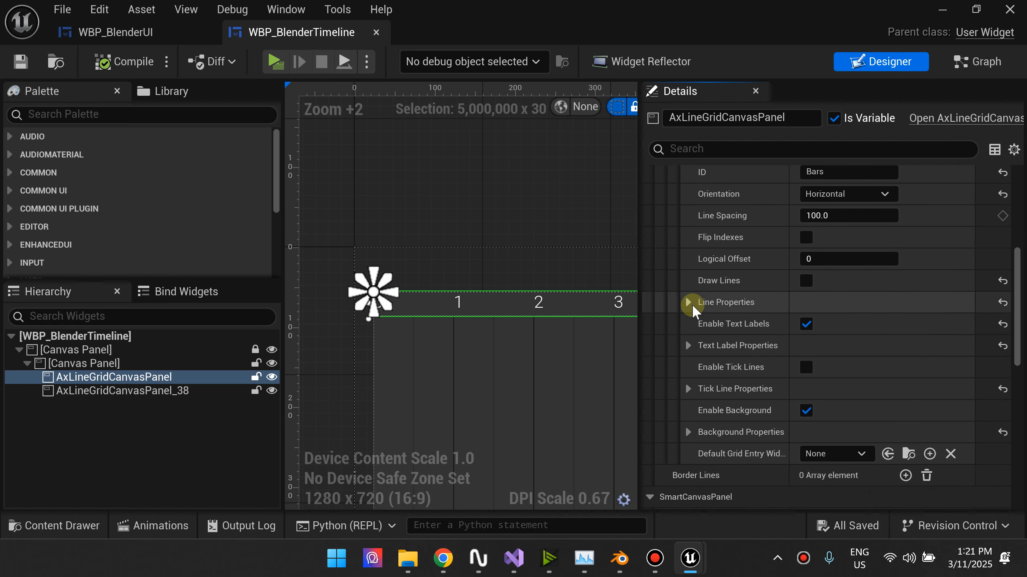
left_click(688, 432)
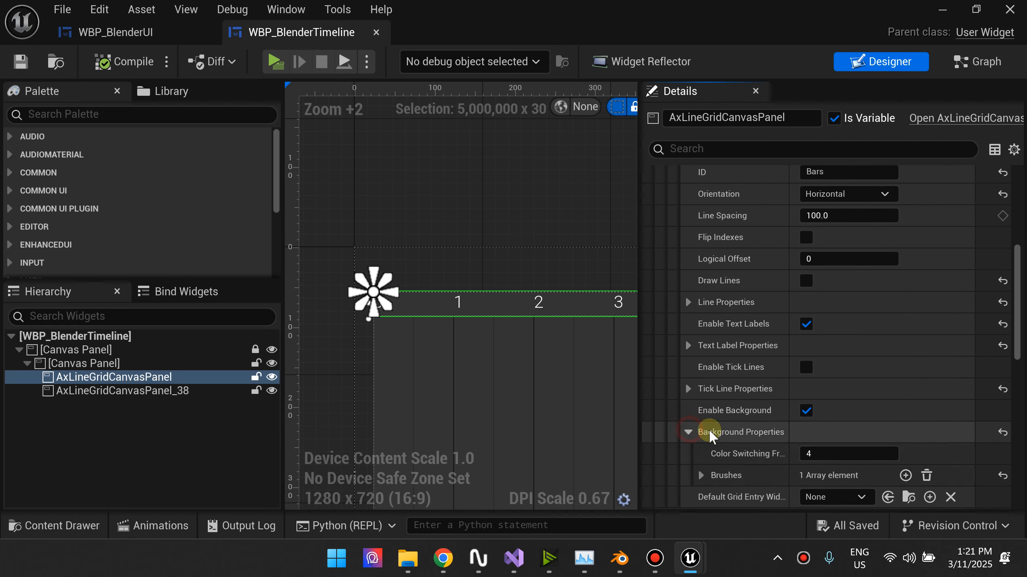
scroll(690, 420, "down", 3)
left_click(702, 399)
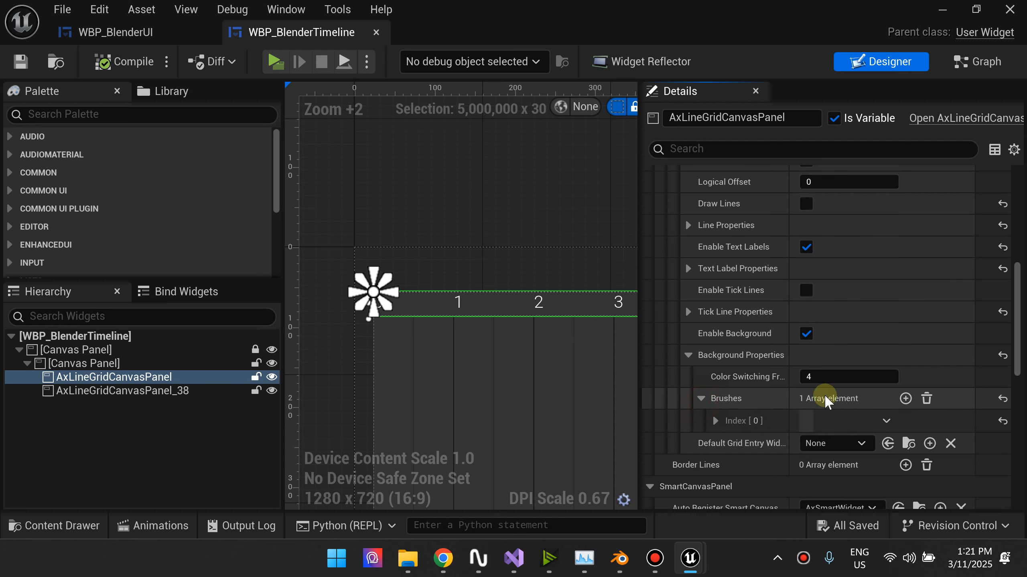
left_click(724, 421)
scroll(849, 371, "down", 4)
left_click(877, 407)
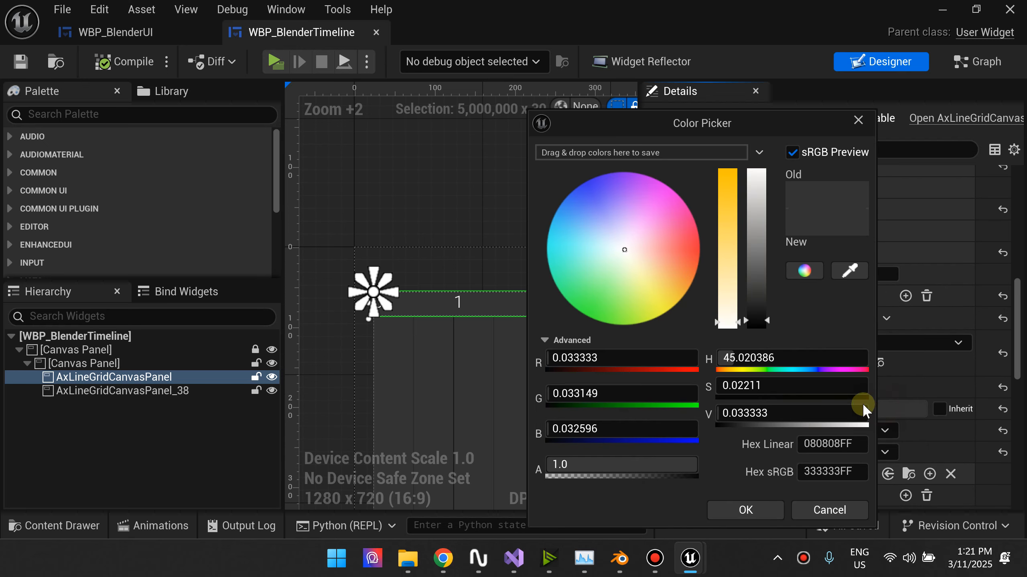
left_click(941, 356)
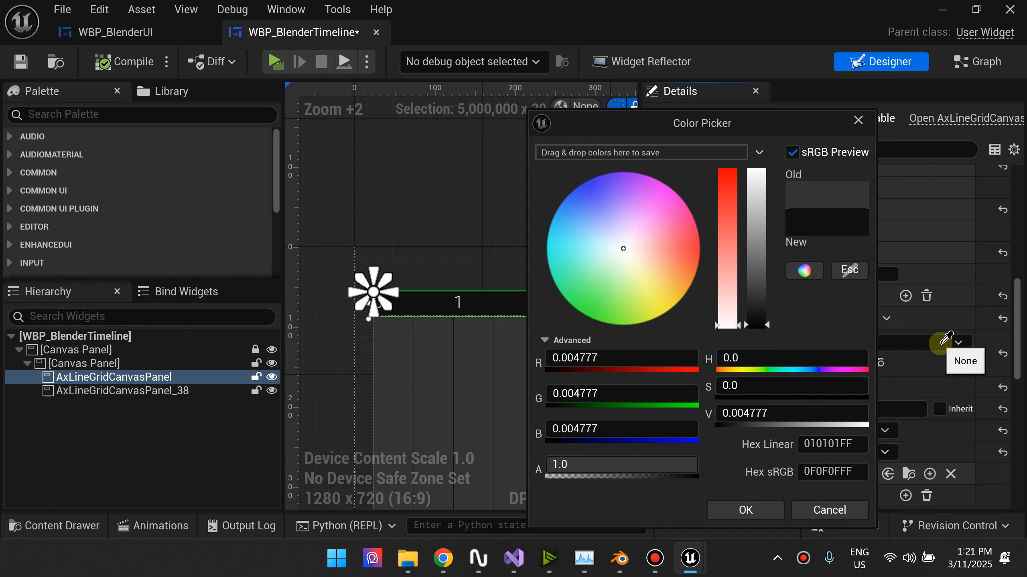
left_click(942, 346)
left_click(906, 253)
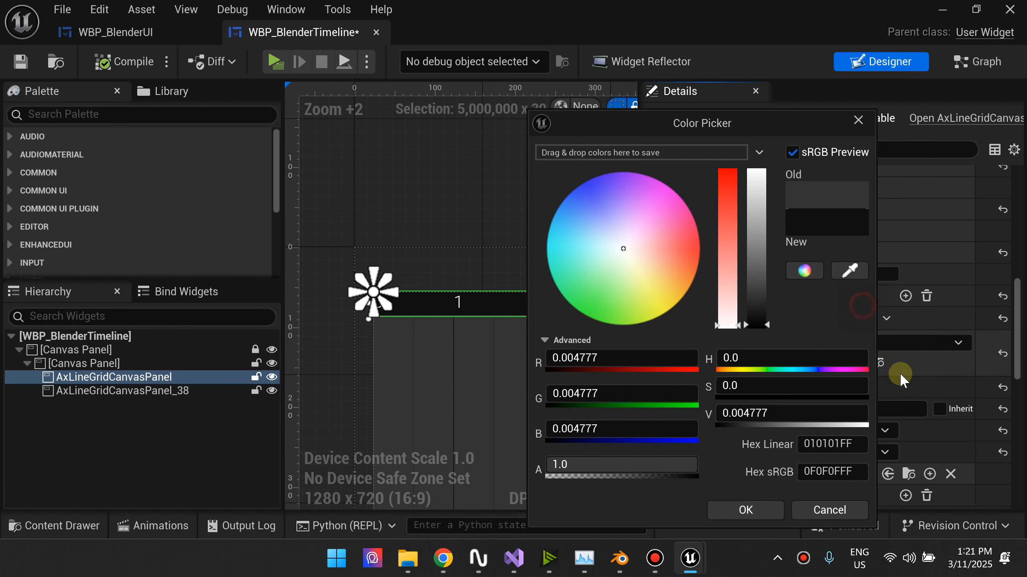
left_click(740, 503)
- Compile and save the recolored timeline widget, and check its dark header in the running preview against Blender's timeline
left_click(123, 61)
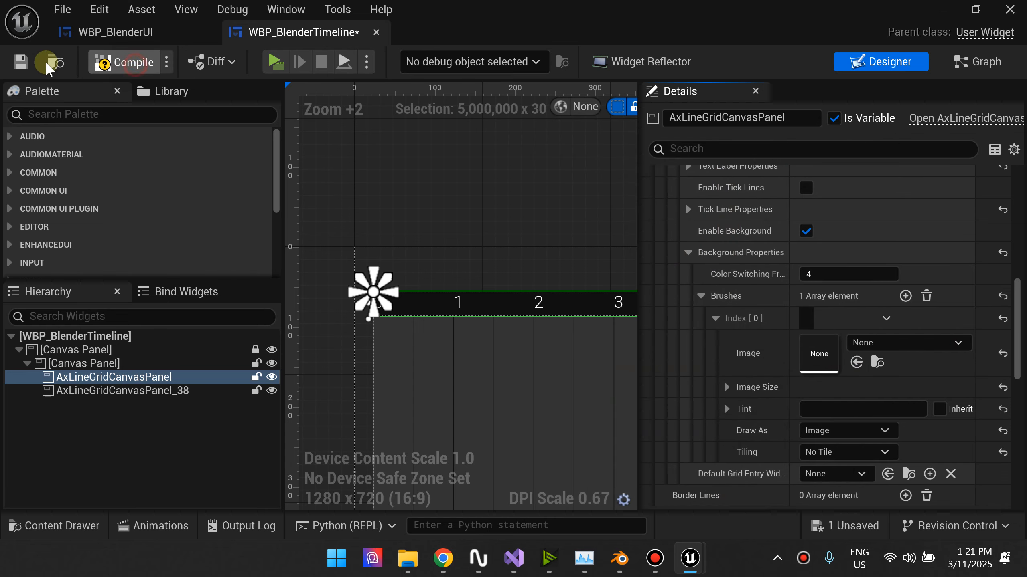
left_click(20, 61)
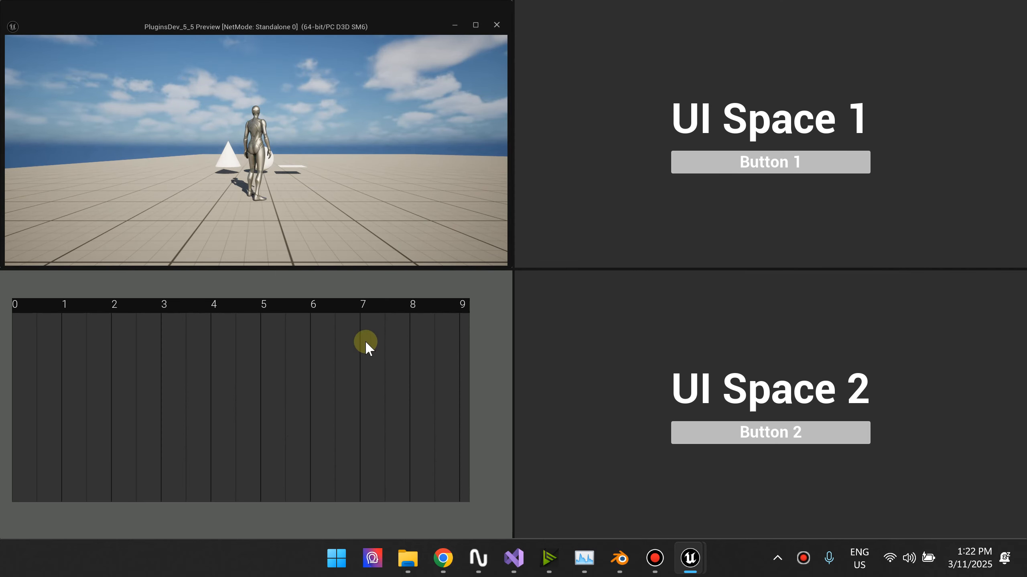
left_click(620, 560)
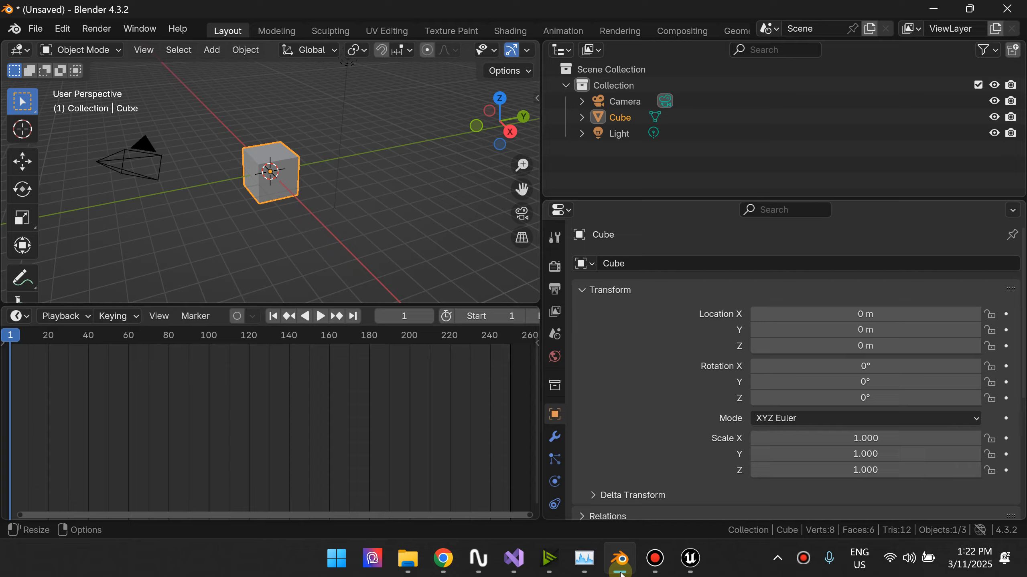
- Return to Unreal, stop the preview, and slightly lighten the background brush tint of the Index 0 grid in AxLineGridCanvasPanel
left_click(620, 570)
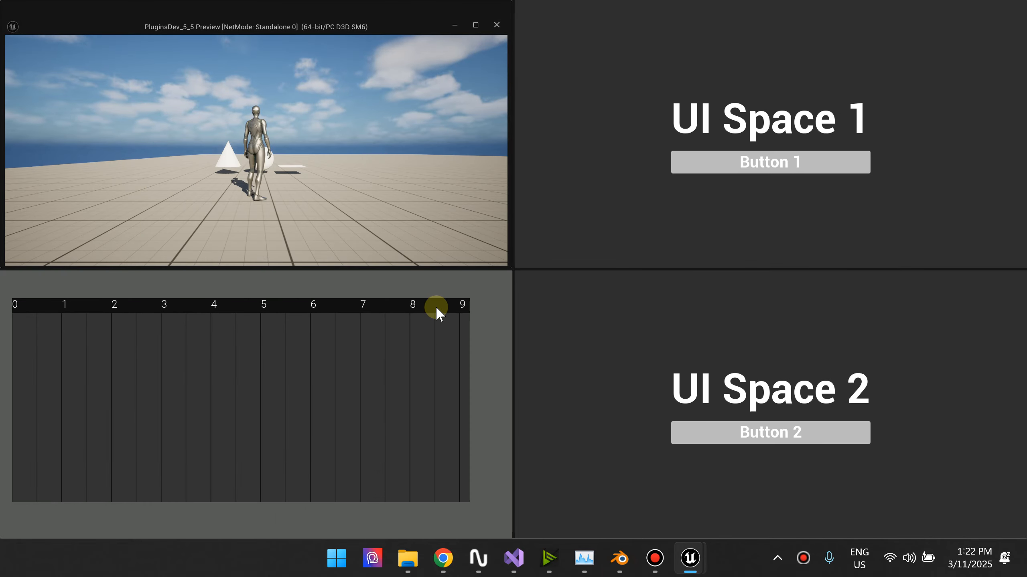
key("Escape")
left_click(885, 408)
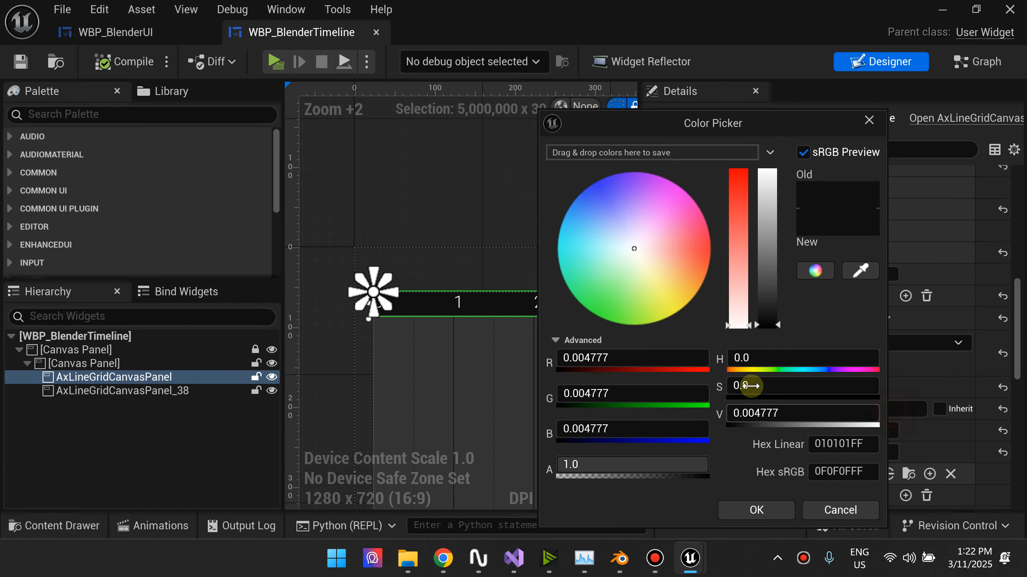
left_click_drag(779, 326, 776, 324)
left_click(756, 510)
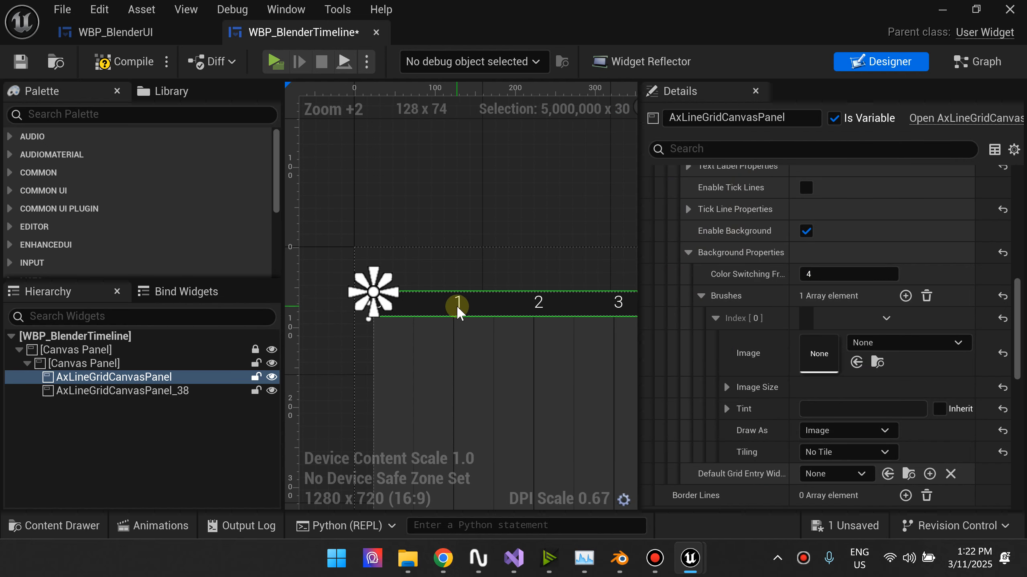
- Set the vertical Text Offset of the Index 0 grid's text labels in AxLineGridCanvasPanel to 5.0
scroll(765, 384, "down", 4)
scroll(717, 280, "up", 4)
left_click(687, 252)
scroll(711, 265, "up", 4)
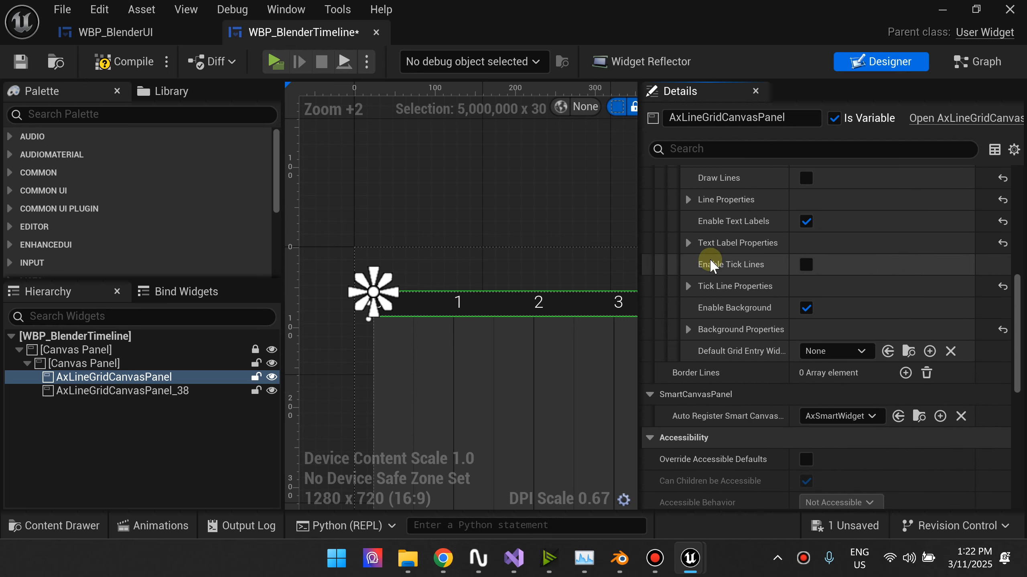
scroll(710, 263, "up", 3)
left_click(688, 294)
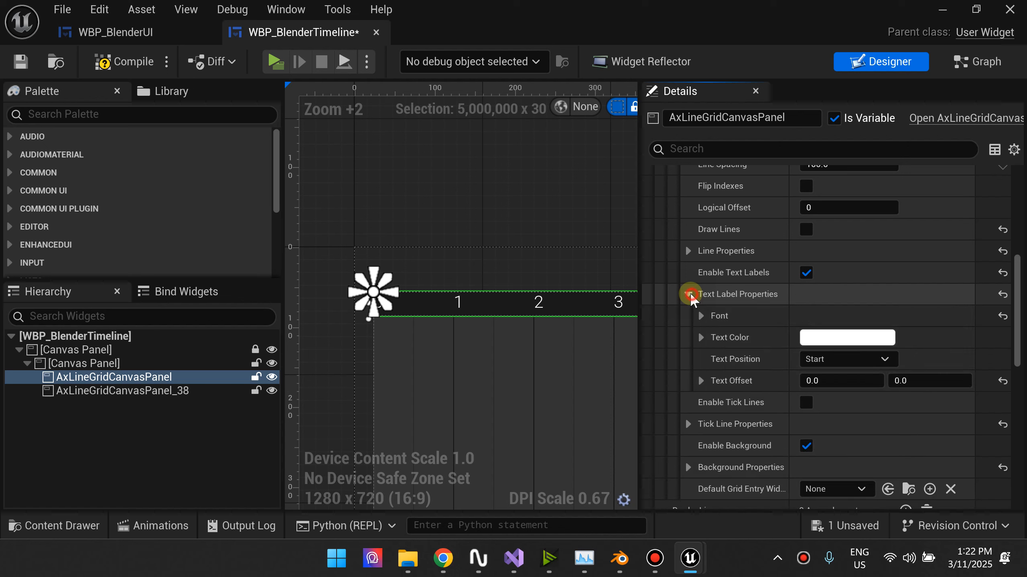
left_click(952, 385)
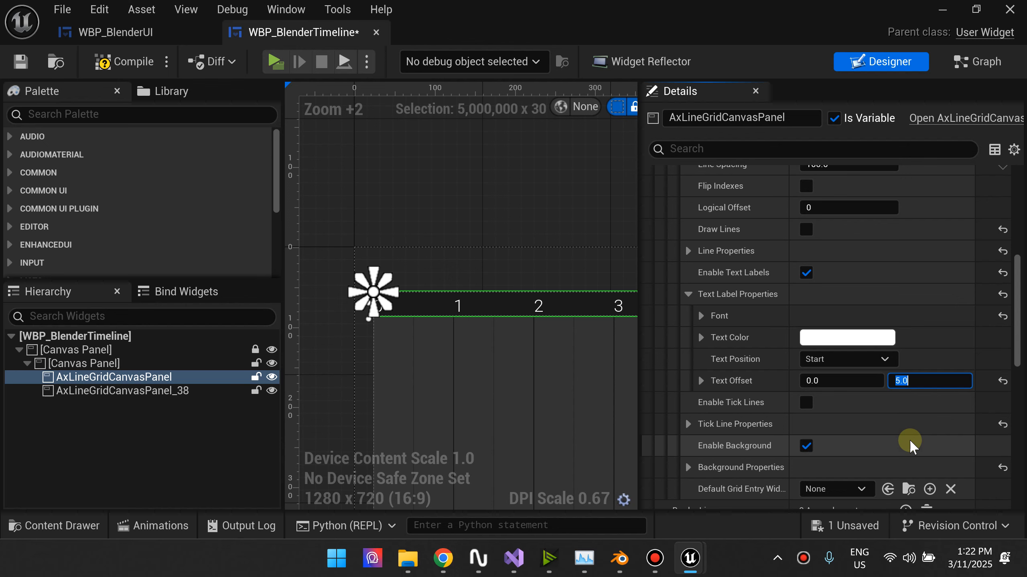
- Compile and save the widget, and test the running preview by widening the timeline's space toward UI Space 2
left_click(110, 59)
left_click(22, 68)
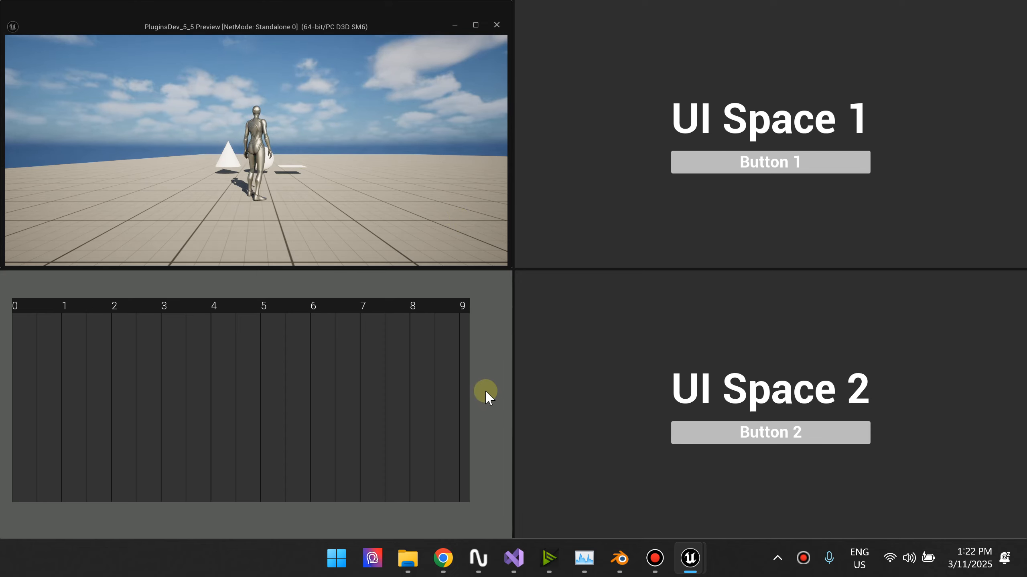
left_click_drag(514, 355, 721, 376)
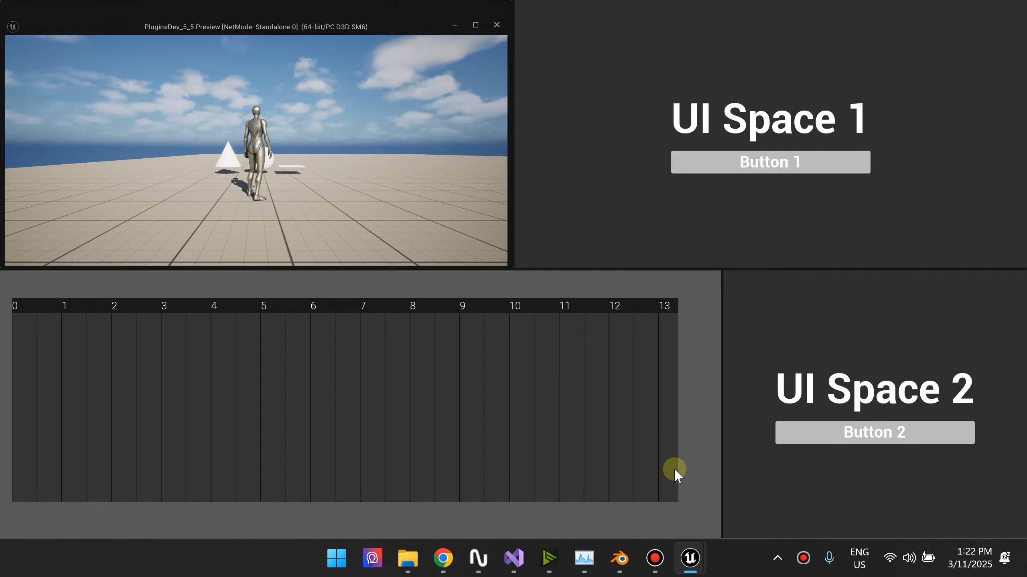
key("Escape")
- Extend the right edge of the inner Canvas Panel closer to the widget's edge, to an Offset Right of about 26.27
scroll(630, 428, "down", 8)
scroll(384, 358, "up", 4)
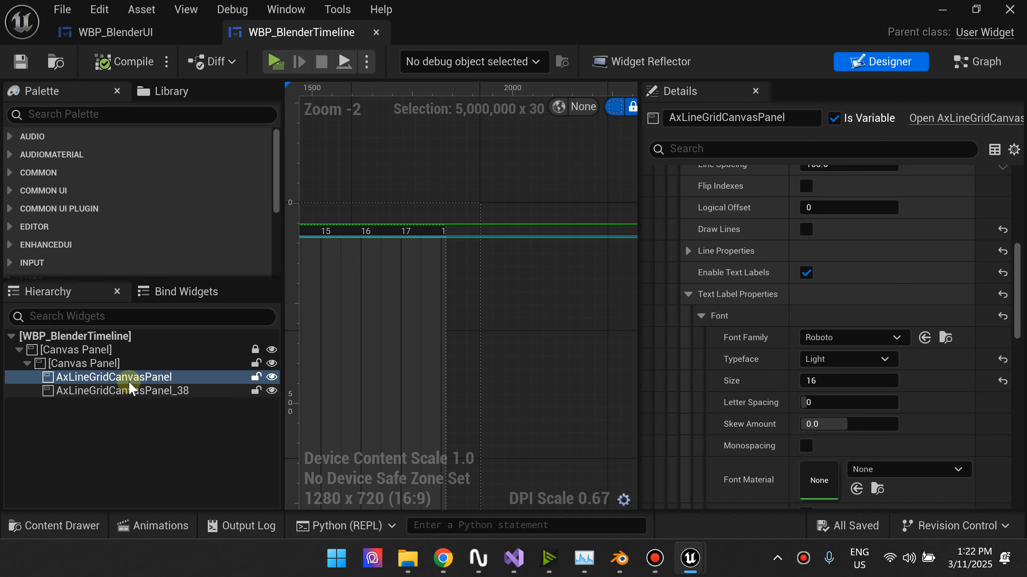
left_click(109, 362)
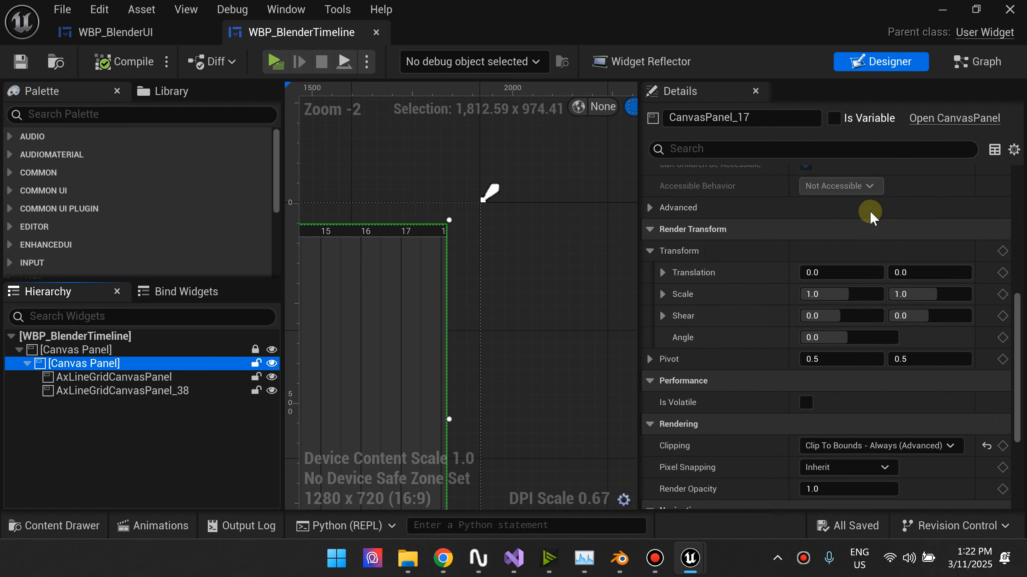
scroll(808, 210, "up", 10)
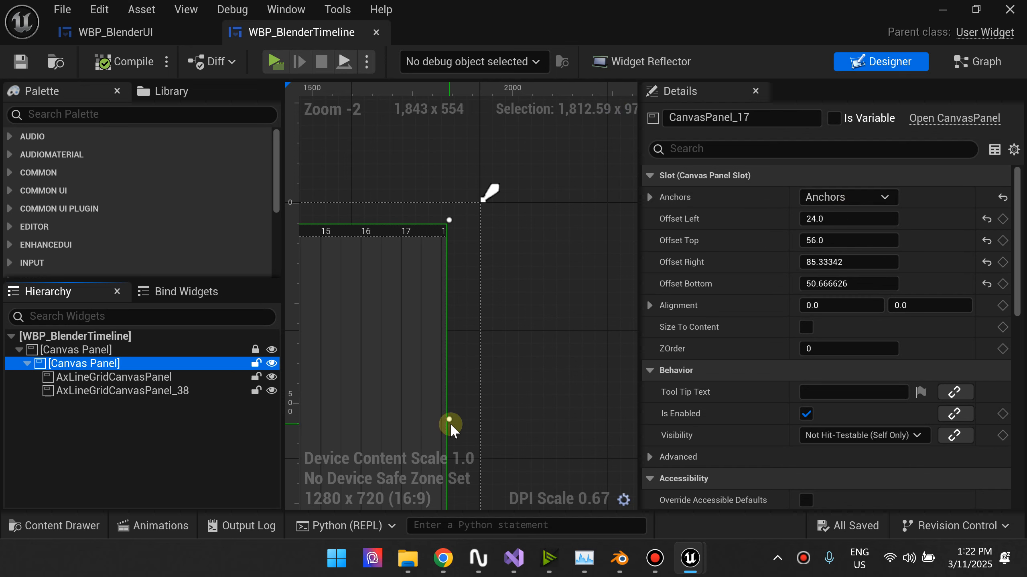
left_click_drag(450, 420, 473, 427)
- Compile and save the widened timeline widget, and check its right margin in the running preview
left_click(120, 61)
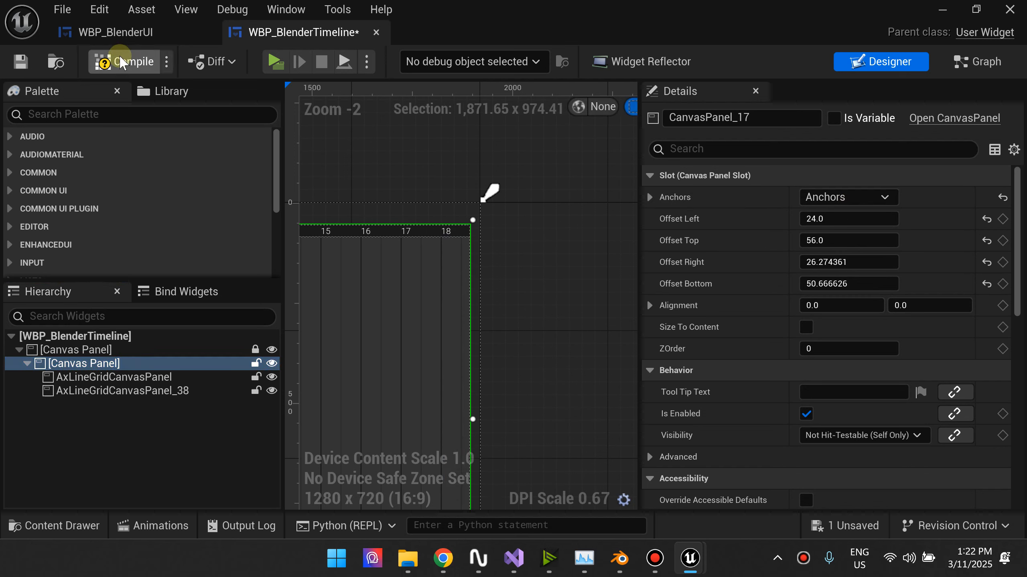
left_click(16, 64)
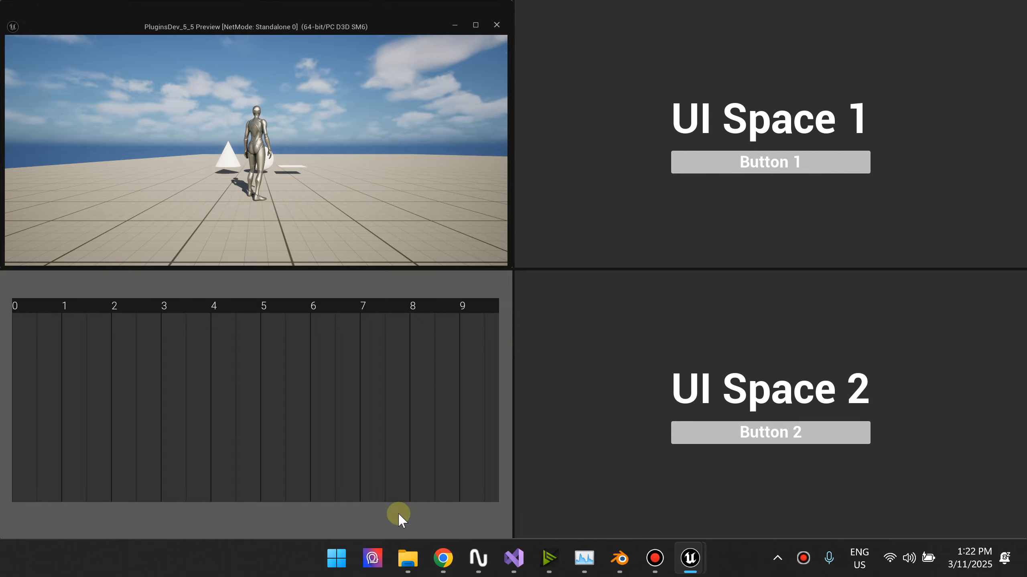
key("Escape")
- Extend the inner Canvas Panel's bottom edge downward to an Offset Bottom of about 20.64
scroll(522, 459, "down", 7)
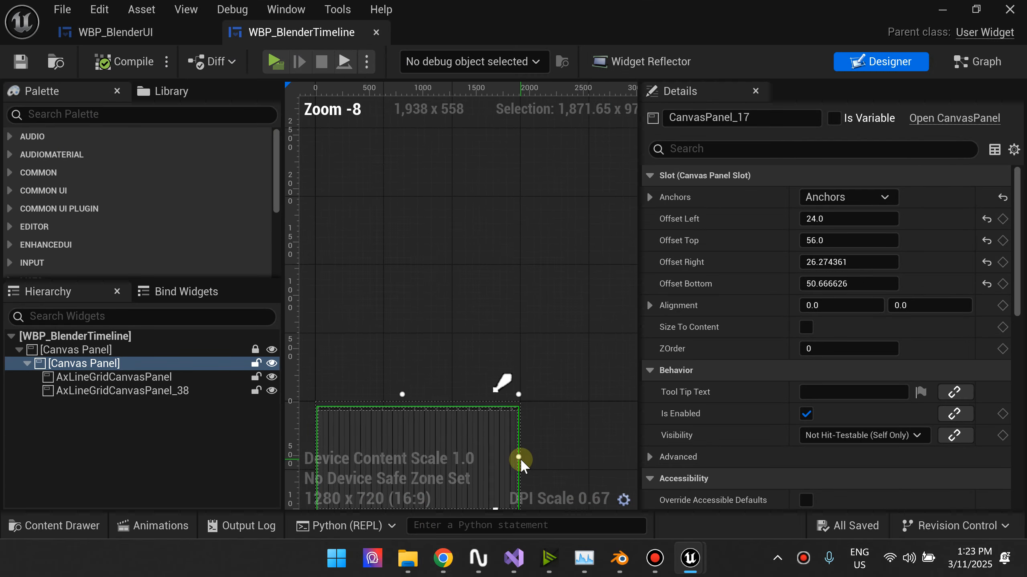
scroll(459, 334, "up", 6)
right_click_drag(429, 461, 498, 411)
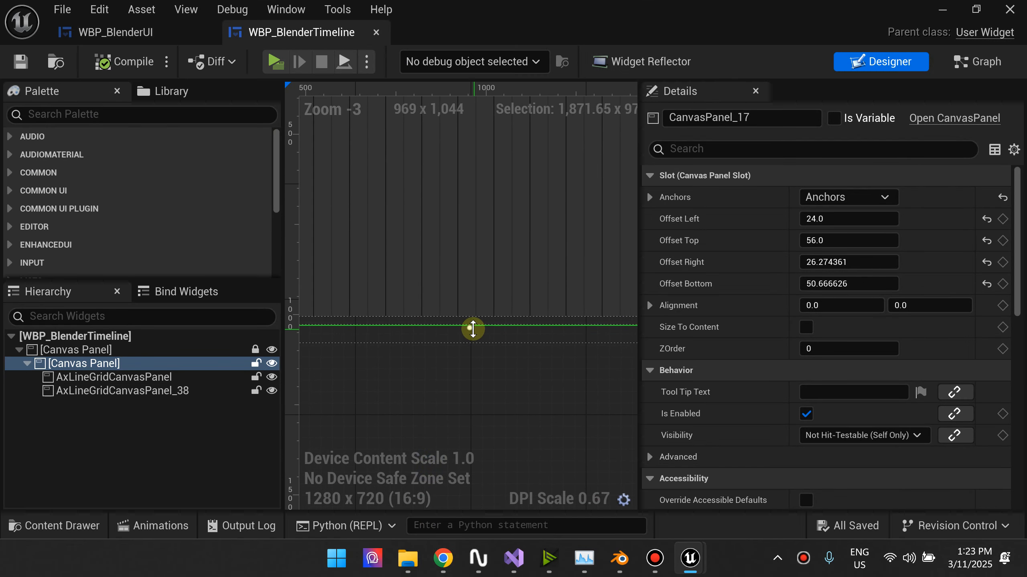
left_click_drag(469, 328, 475, 340)
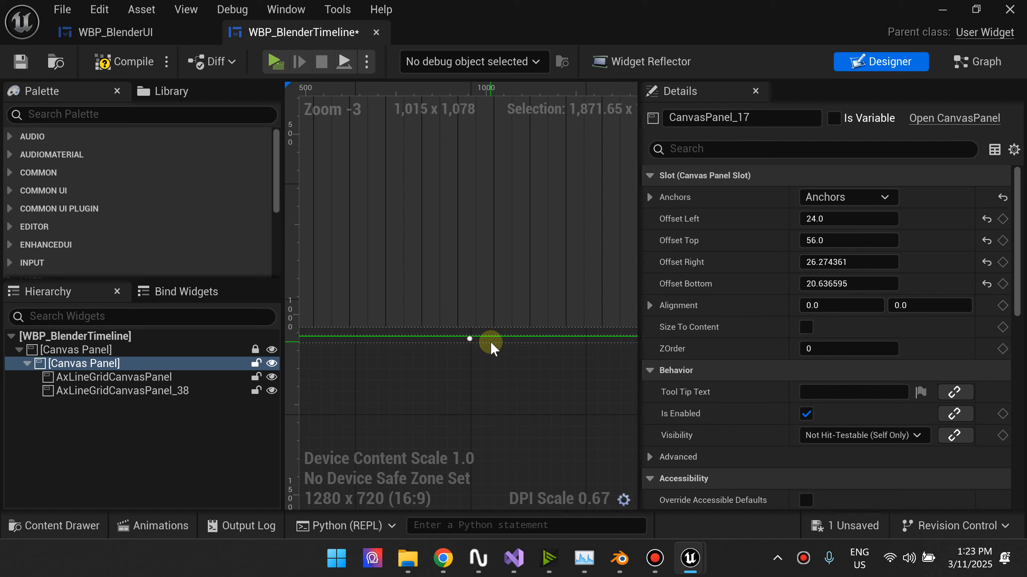
scroll(441, 311, "down", 2)
- Set the Offset Bottom of AxLineGridCanvasPanel_38 to 0
left_click(142, 390)
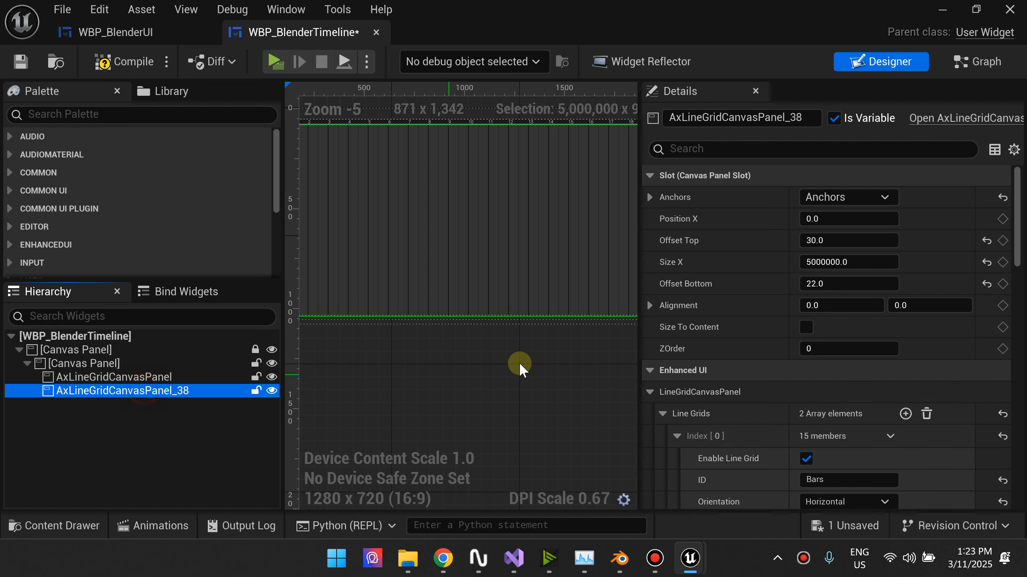
left_click(828, 284)
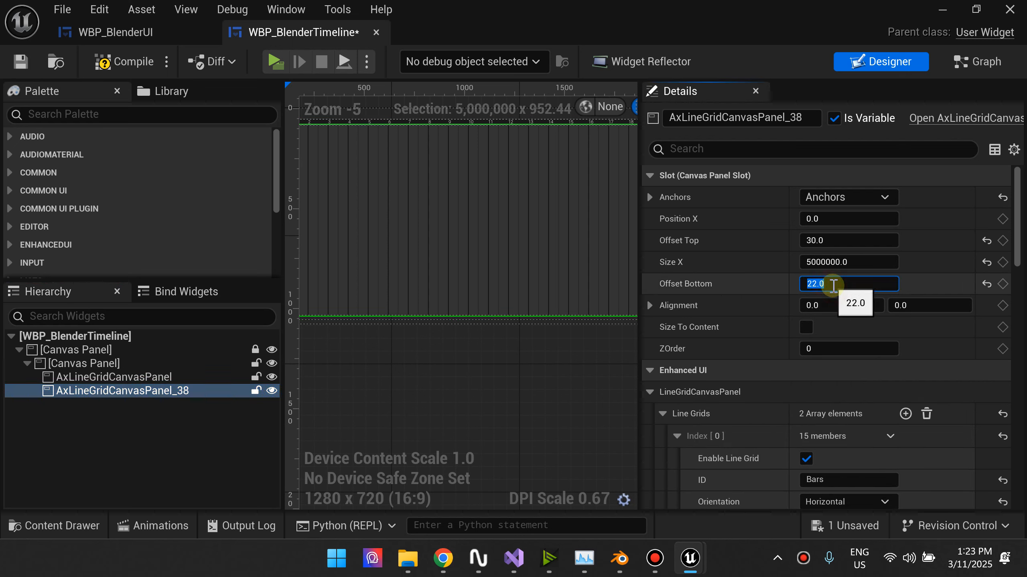
type("0")
key("Return")
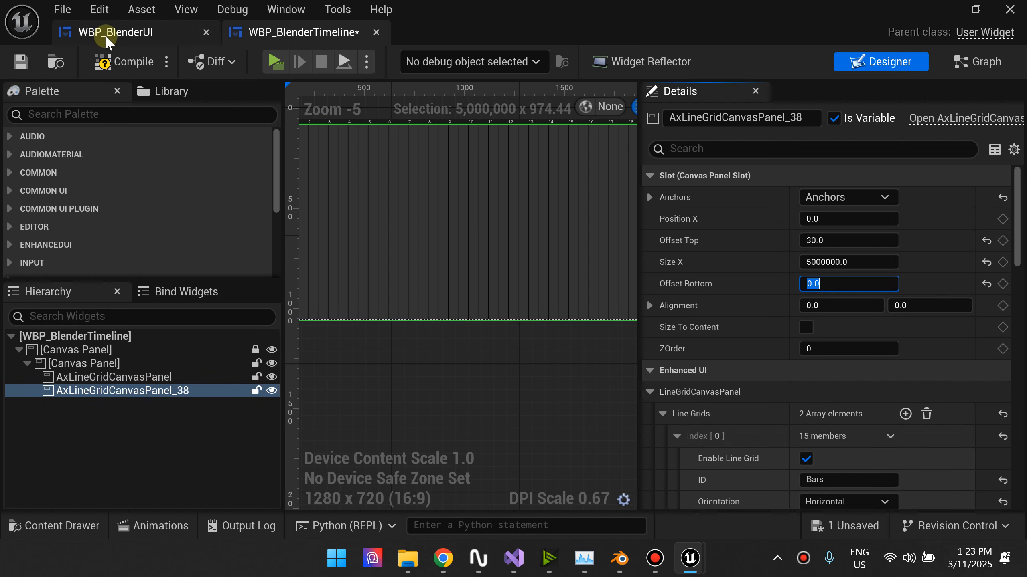
- Compile and save the widget, run the preview, and compare it with Blender's timeline, including its channel list
left_click(275, 61)
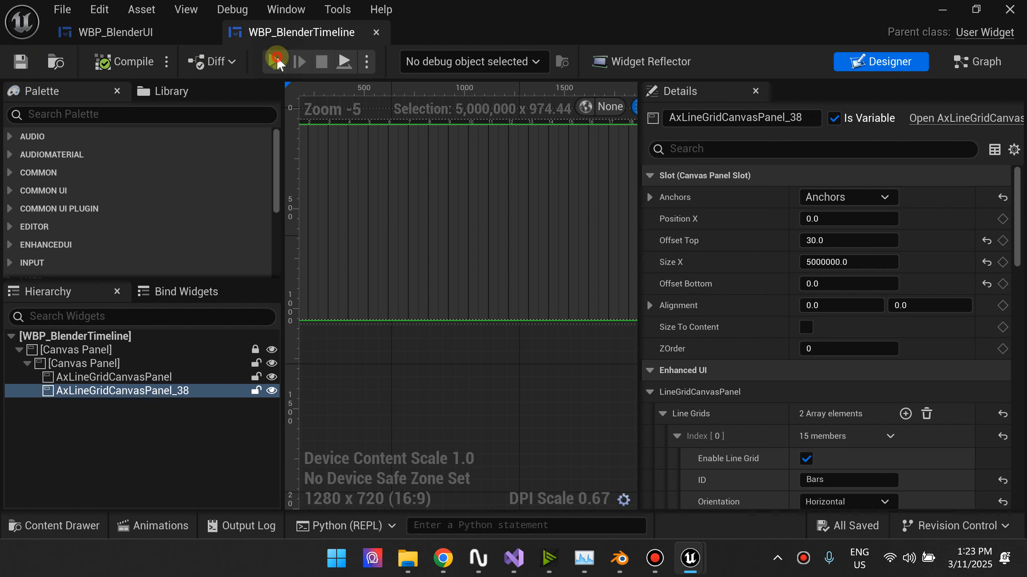
left_click(439, 436)
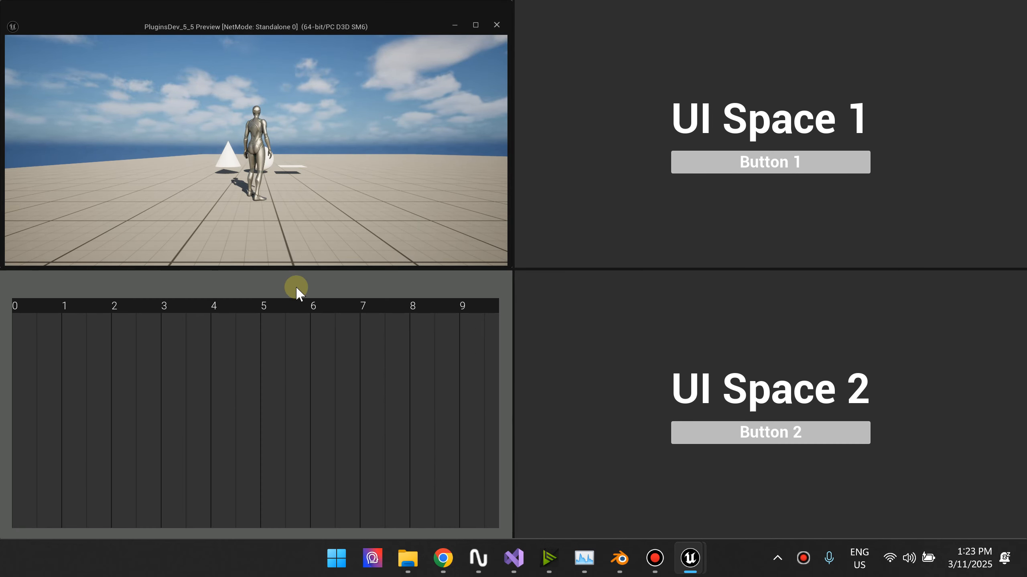
left_click(619, 559)
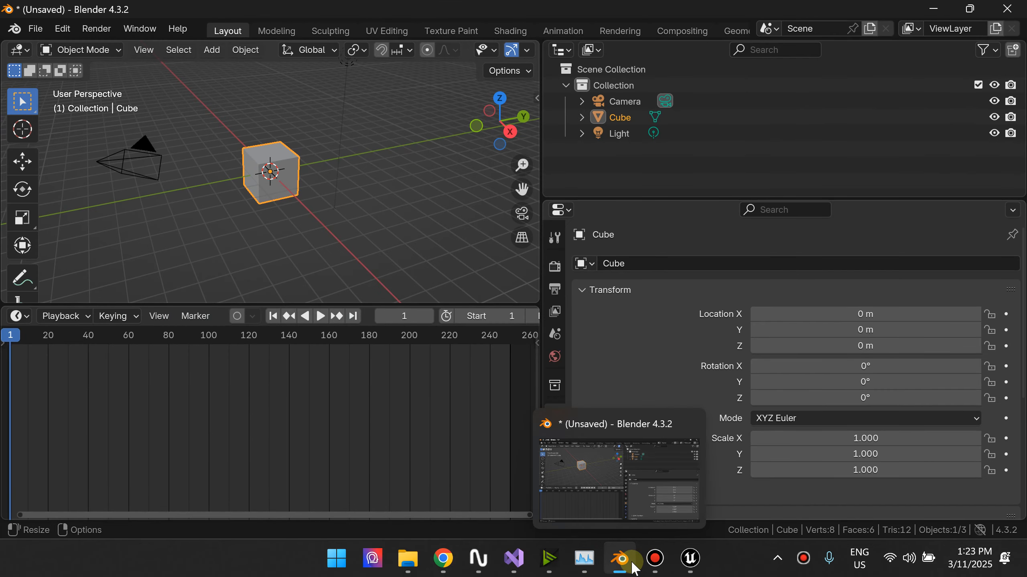
left_click(9, 346)
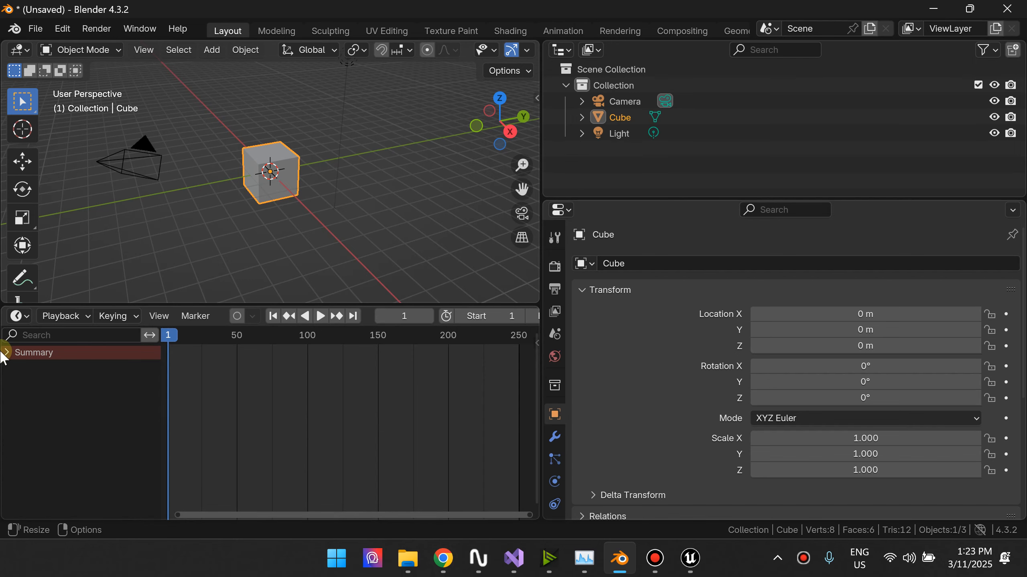
left_click_drag(161, 415, 91, 442)
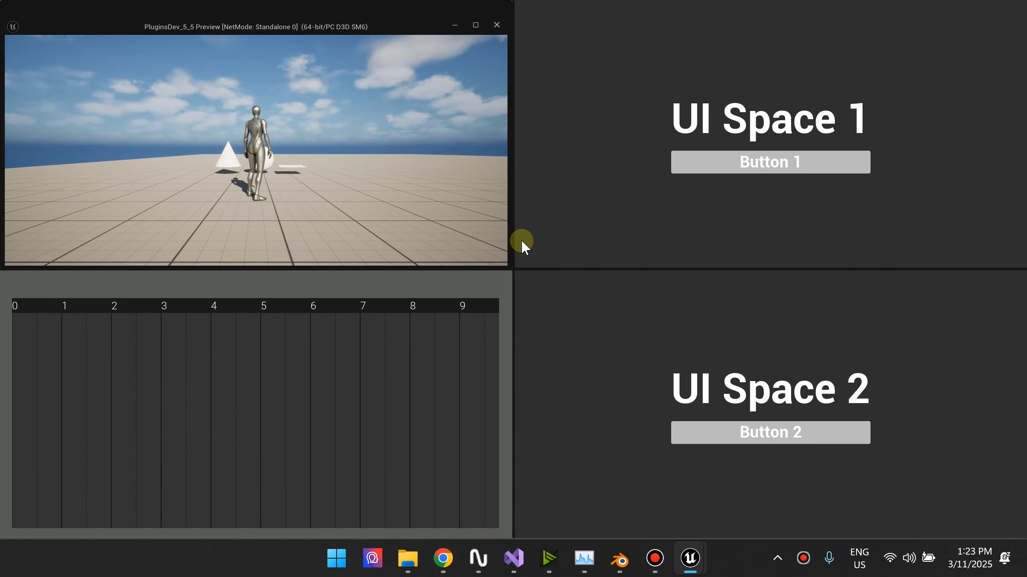
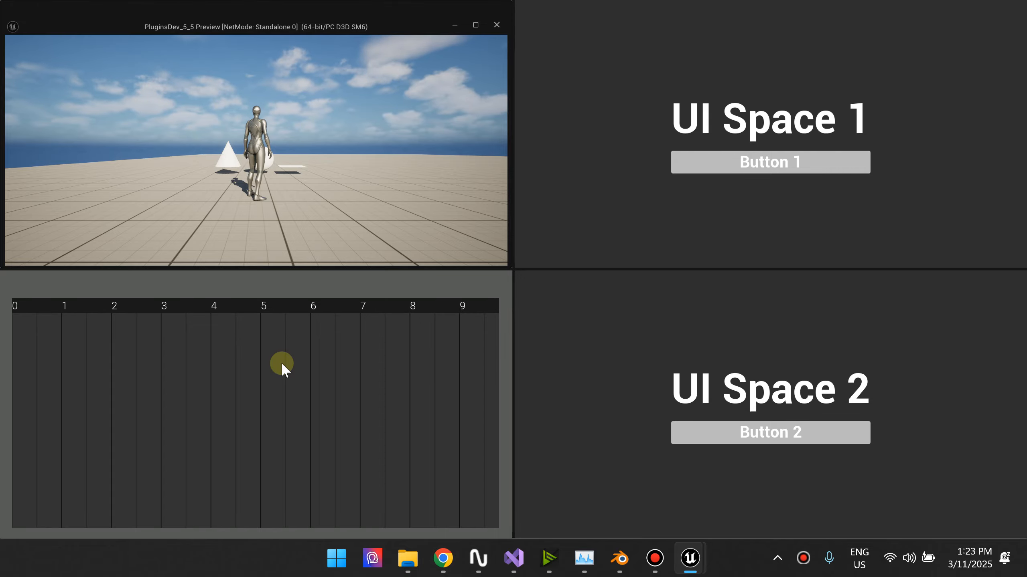
key("Escape")
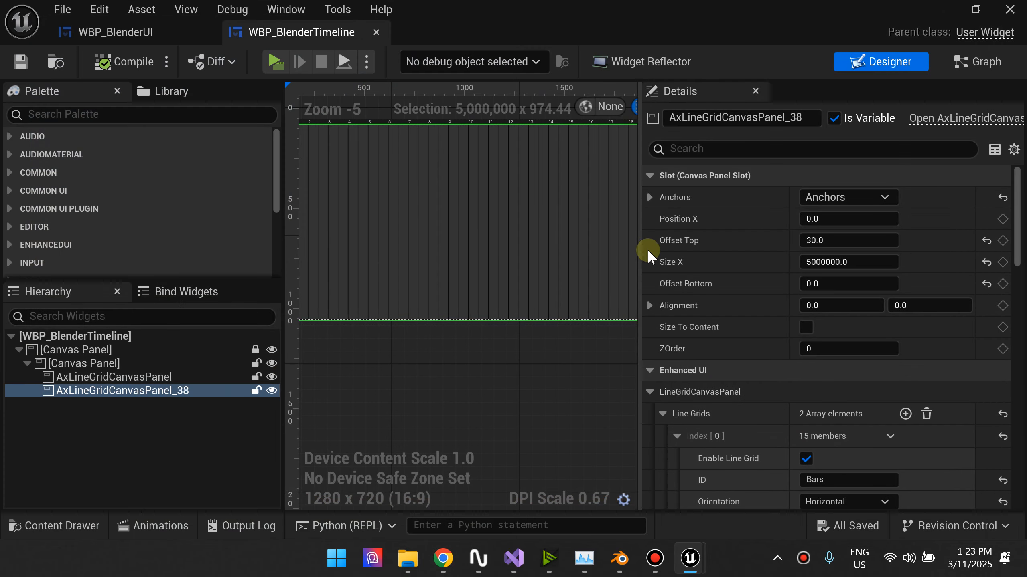
- Open the widget's Event Graph, inspect the AxLineGridCanvasPanel_38 position nodes, and move the Delay node farther from Event Construct
left_click(978, 61)
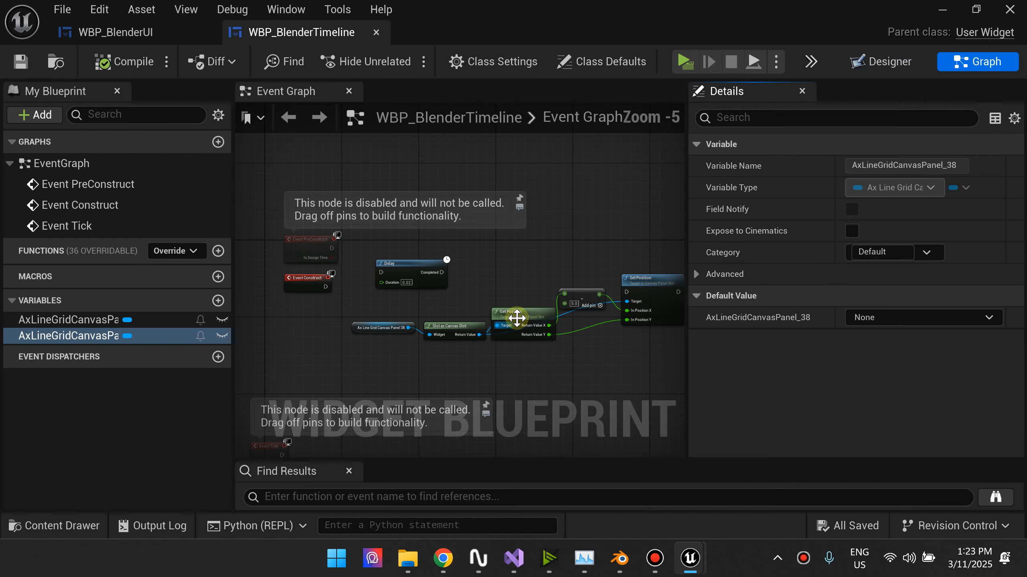
scroll(411, 311, "down", 2)
scroll(430, 329, "up", 2)
scroll(430, 328, "up", 1)
scroll(387, 295, "down", 1)
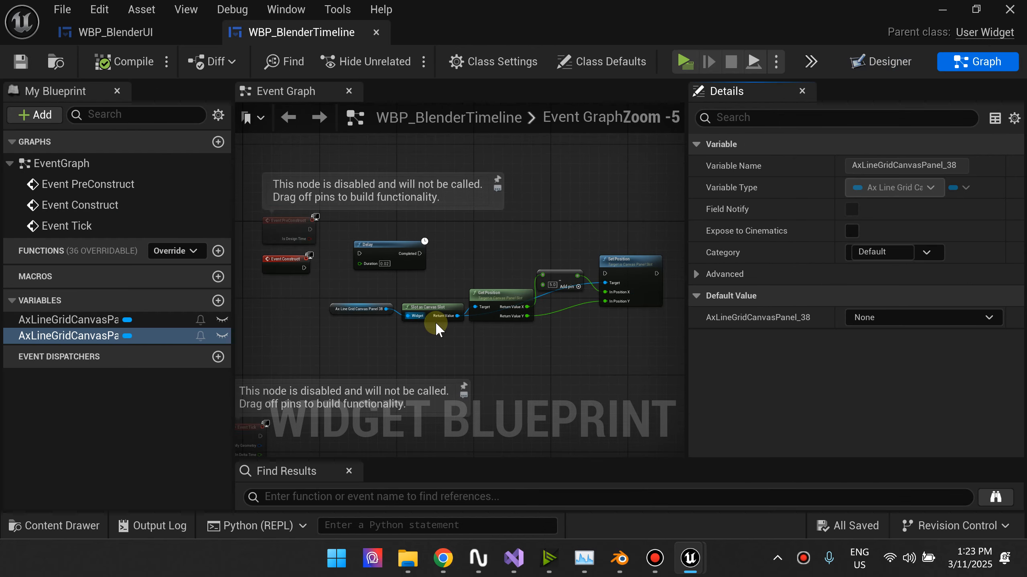
right_click_drag(434, 321, 394, 336)
left_click(612, 357)
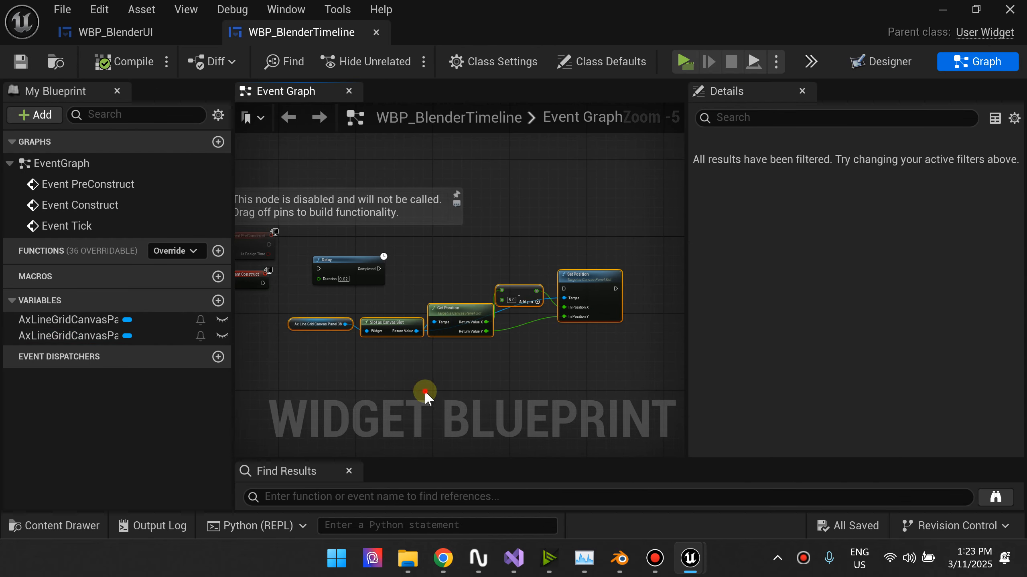
right_click_drag(350, 397, 438, 417)
left_click_drag(442, 286, 465, 277)
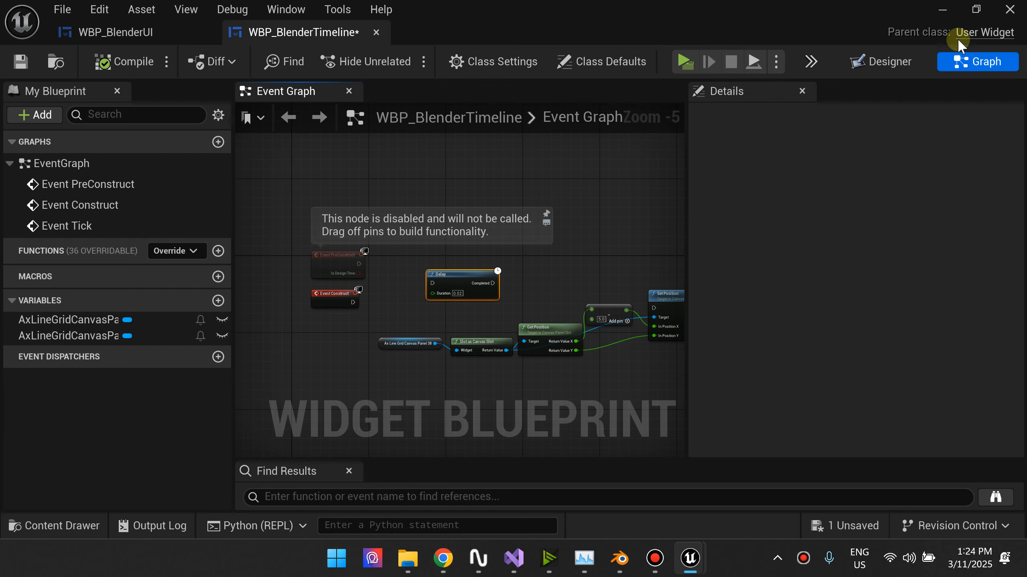
- Override the OnMouseWheel function in WBP_BlenderTimeline
left_click(187, 252)
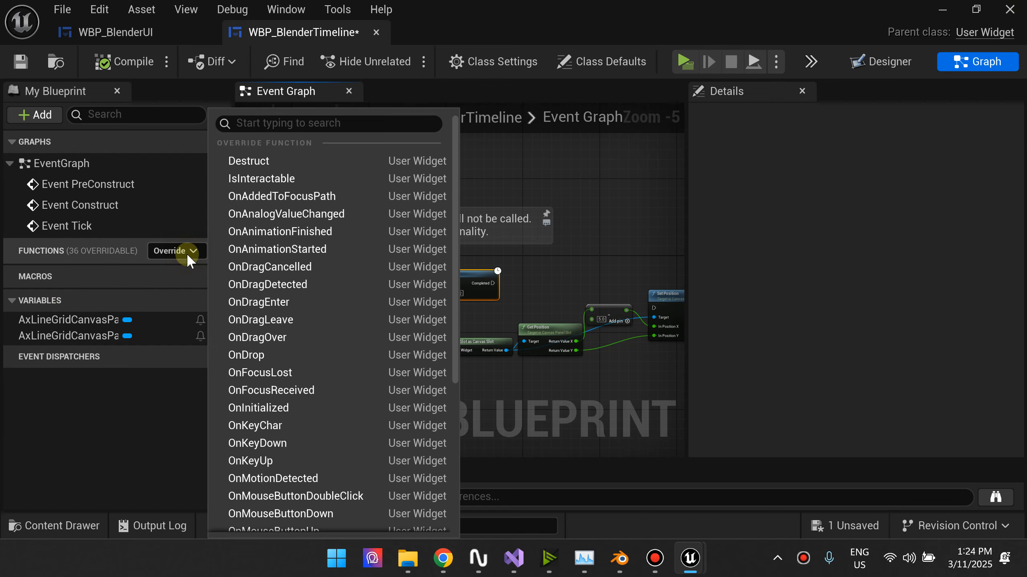
scroll(362, 264, "down", 4)
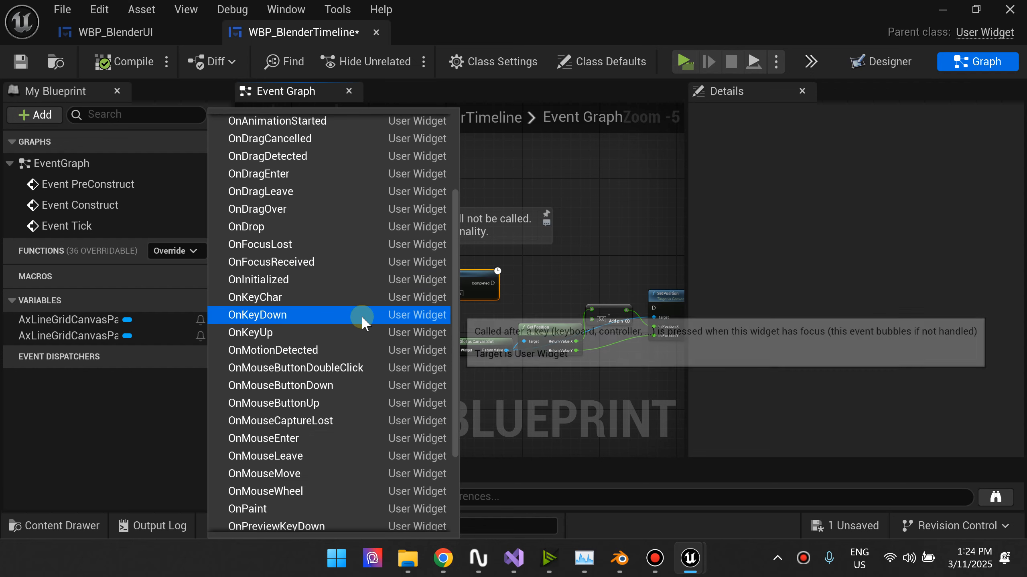
scroll(336, 449, "down", 3)
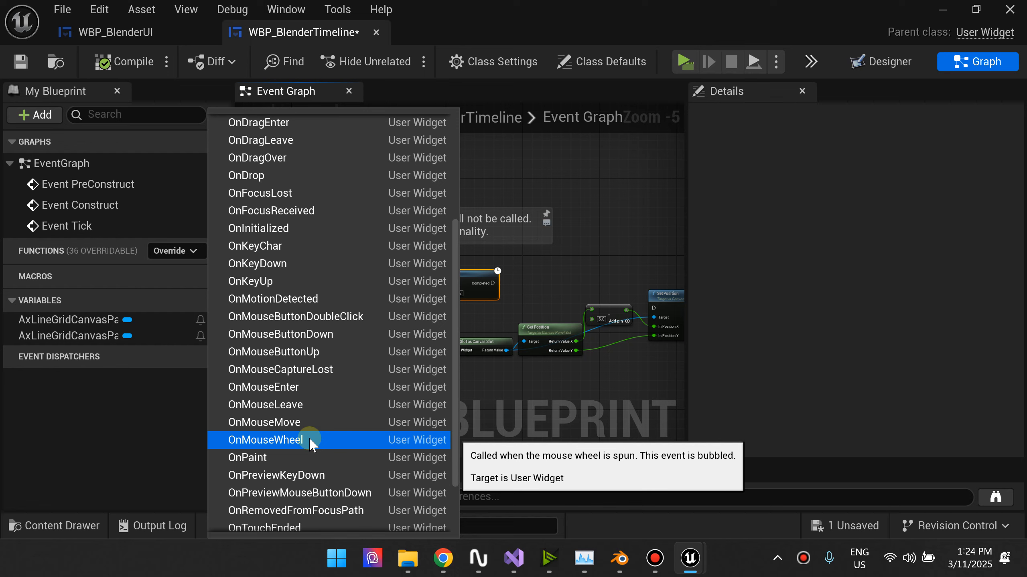
left_click(310, 441)
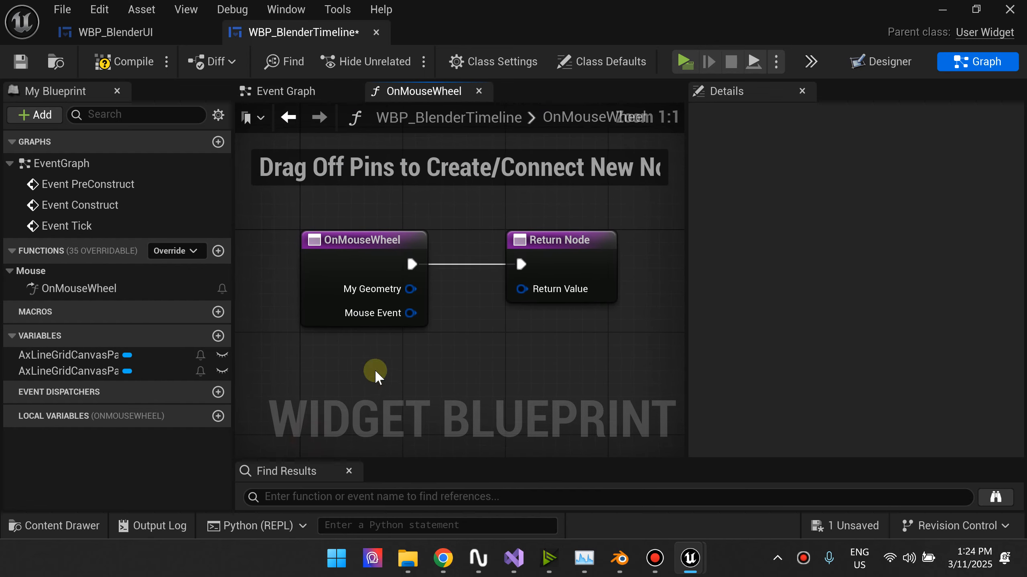
- Copy the AxLineGridCanvasPanel_38 position nodes from the Event Graph into the OnMouseWheel function, making room before its Return Node
left_click(298, 95)
scroll(472, 332, "down", 2)
right_click_drag(472, 338, 399, 330)
scroll(343, 304, "up", 1)
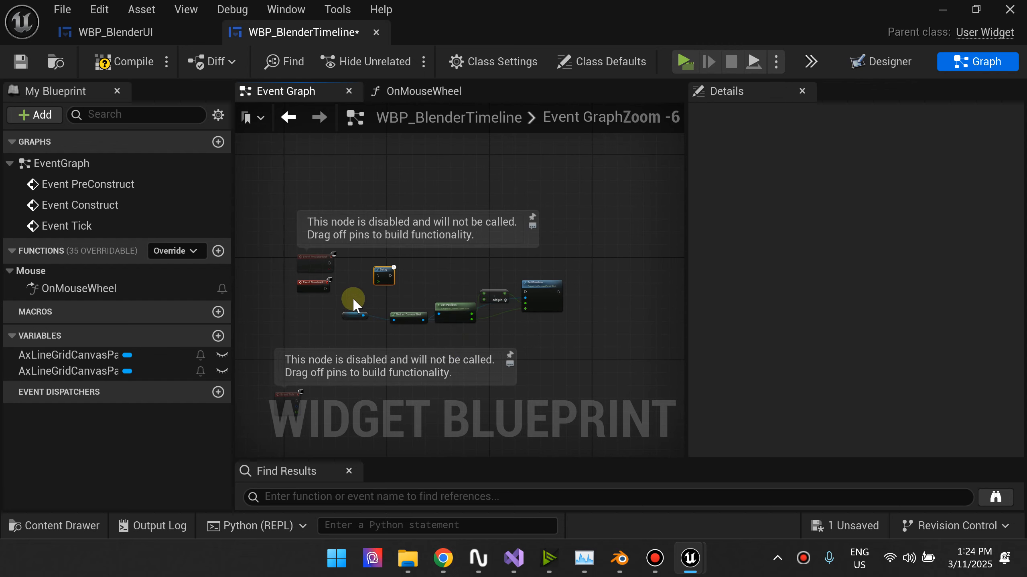
left_click_drag(353, 298, 564, 325)
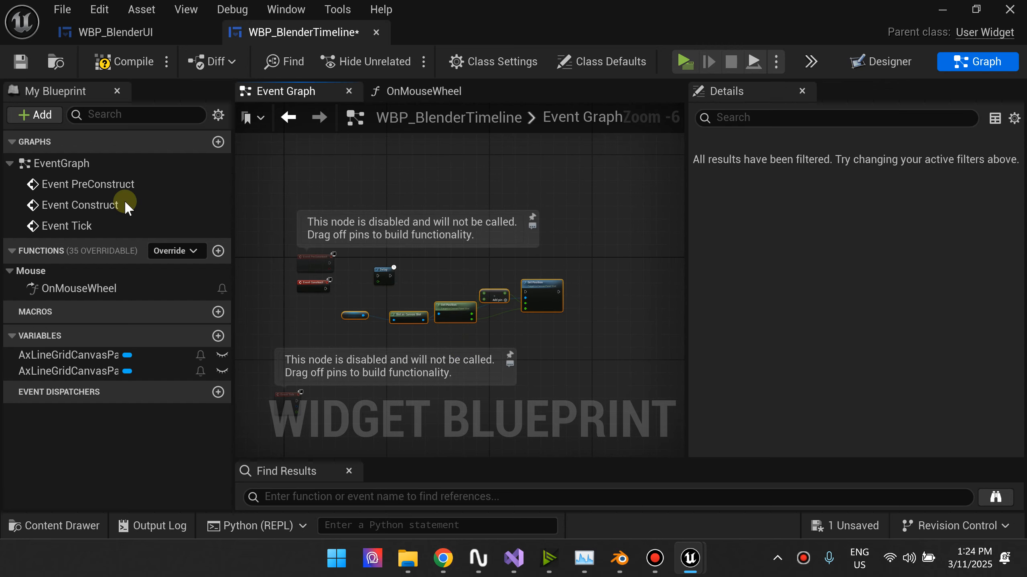
left_click(448, 97)
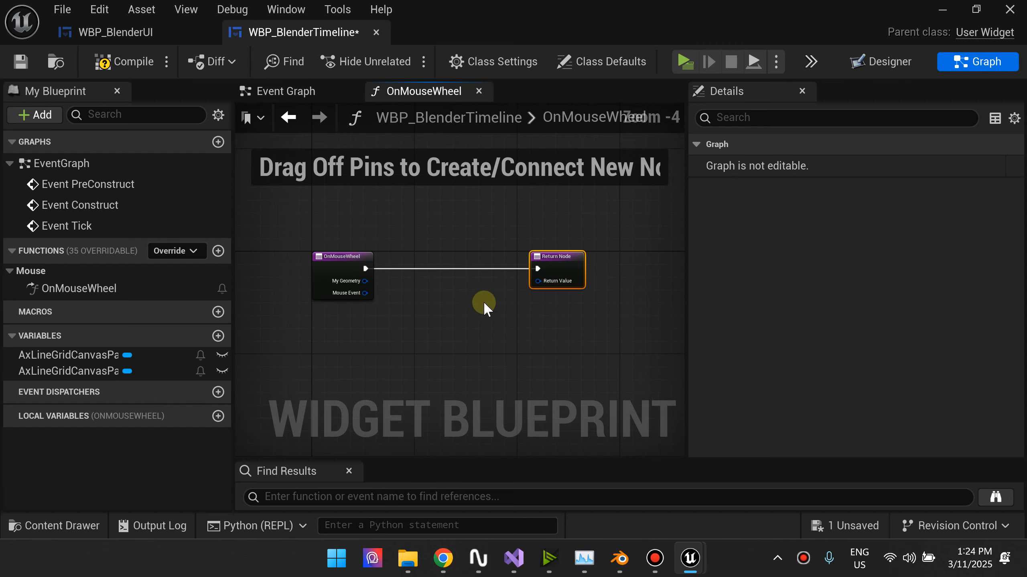
left_click_drag(564, 263, 678, 250)
left_click(521, 309)
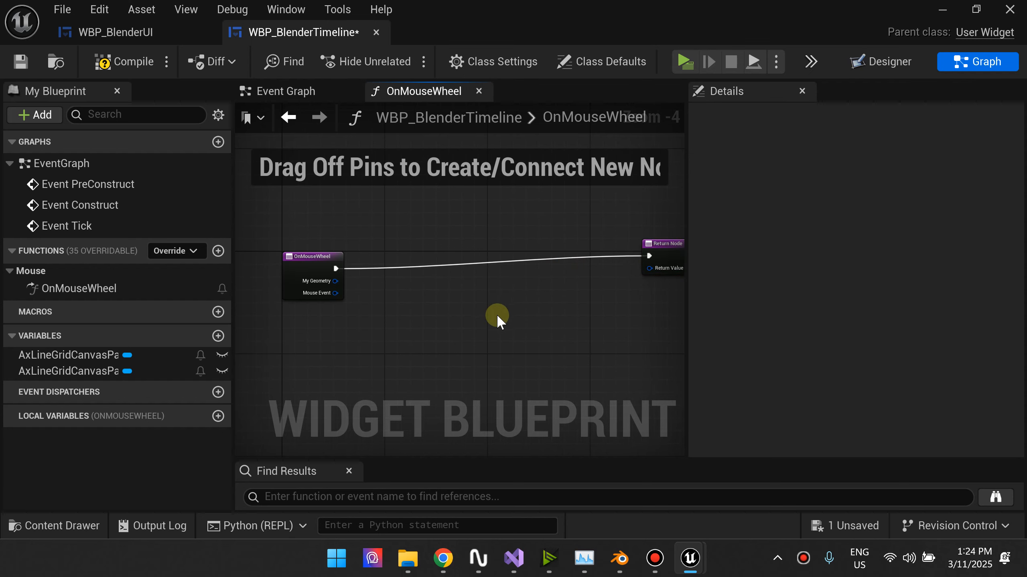
key("ctrl+v")
scroll(482, 301, "down", 1)
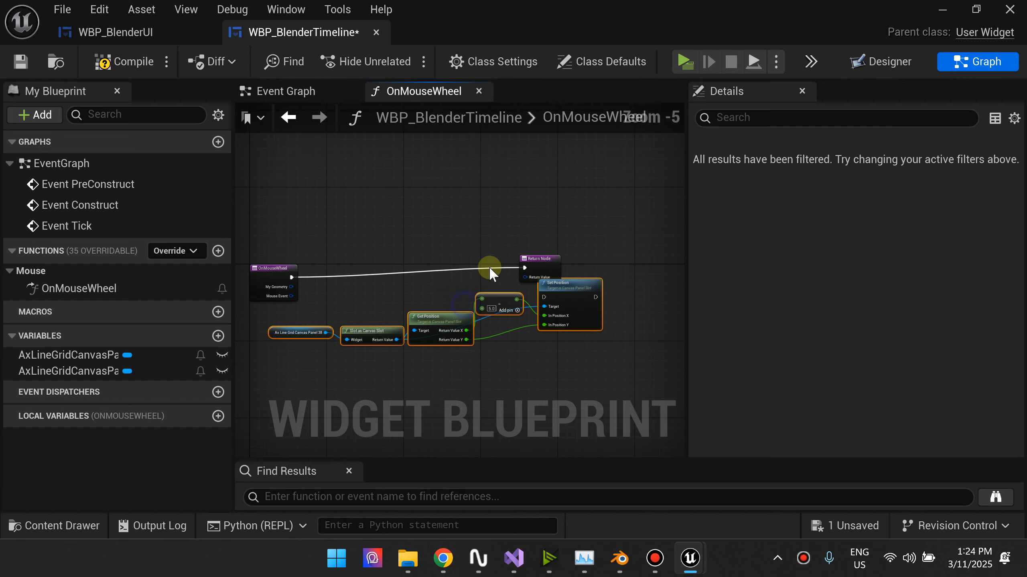
- Wire the pasted Set Position node into the execution flow between OnMouseWheel and the Return Node, and tidy their spacing
left_click_drag(549, 262, 655, 262)
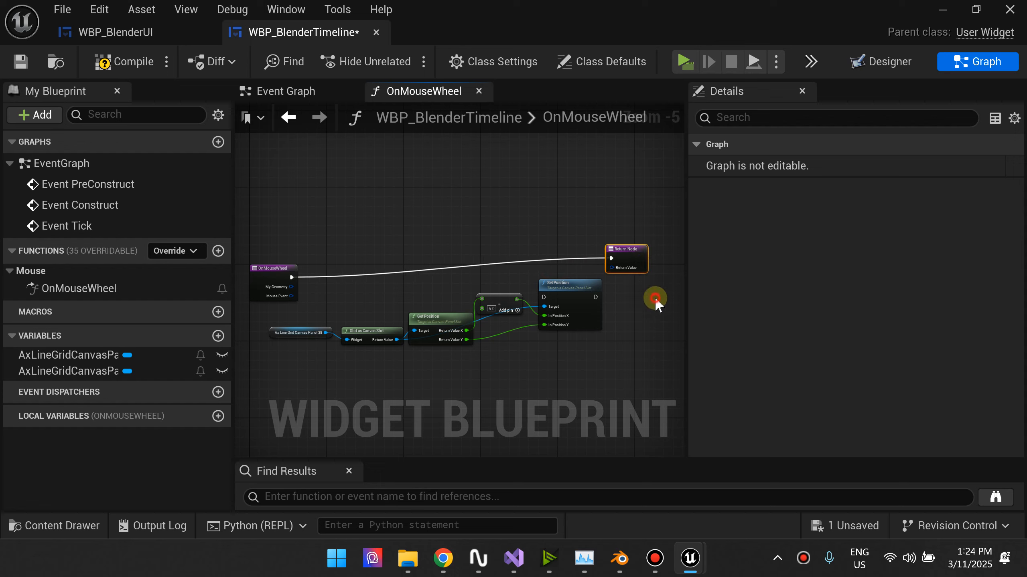
left_click(654, 299)
left_click_drag(290, 278, 612, 258)
left_click_drag(628, 260, 647, 266)
left_click_drag(575, 265, 593, 270)
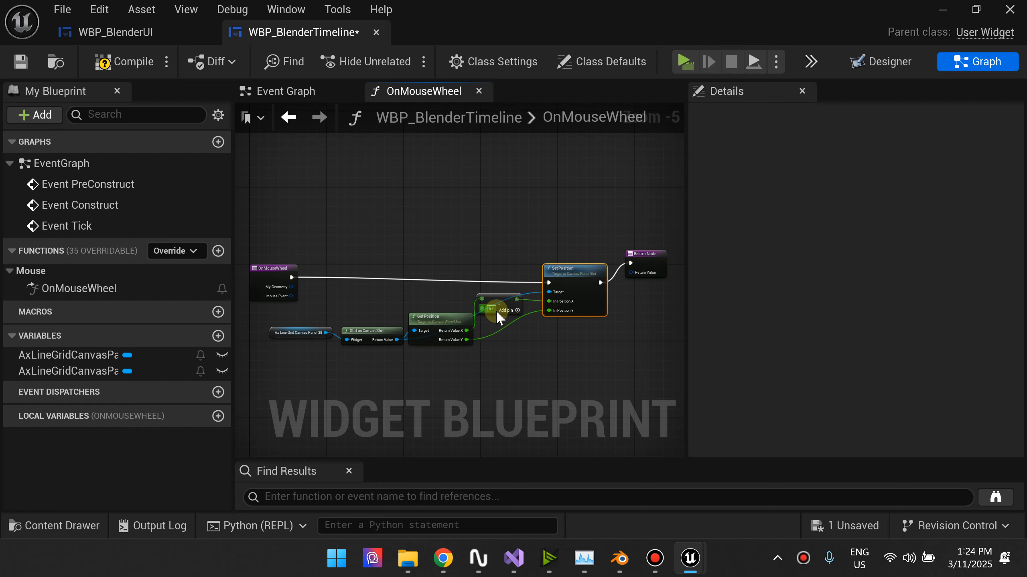
scroll(487, 311, "up", 4)
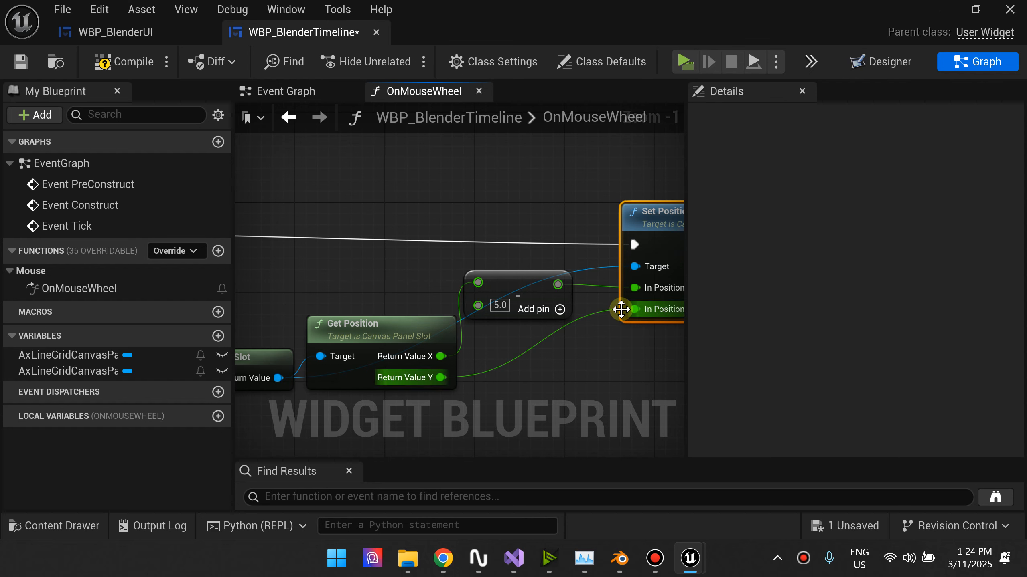
scroll(621, 309, "down", 1)
right_click_drag(624, 303, 561, 307)
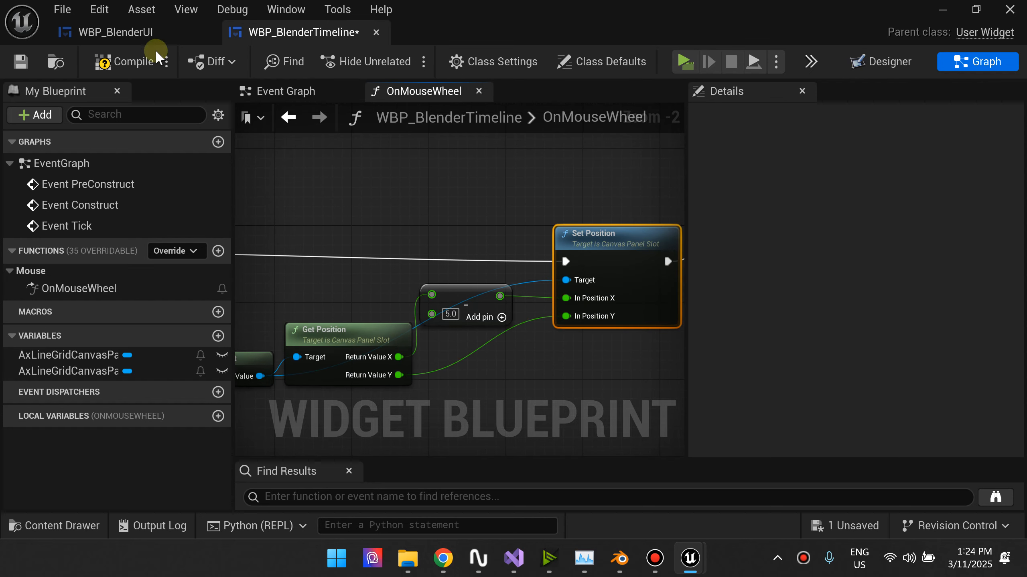
- In the Designer, try adjusting the Position X of AxLineGridCanvasPanel_38 and reset it to 0
left_click(287, 92)
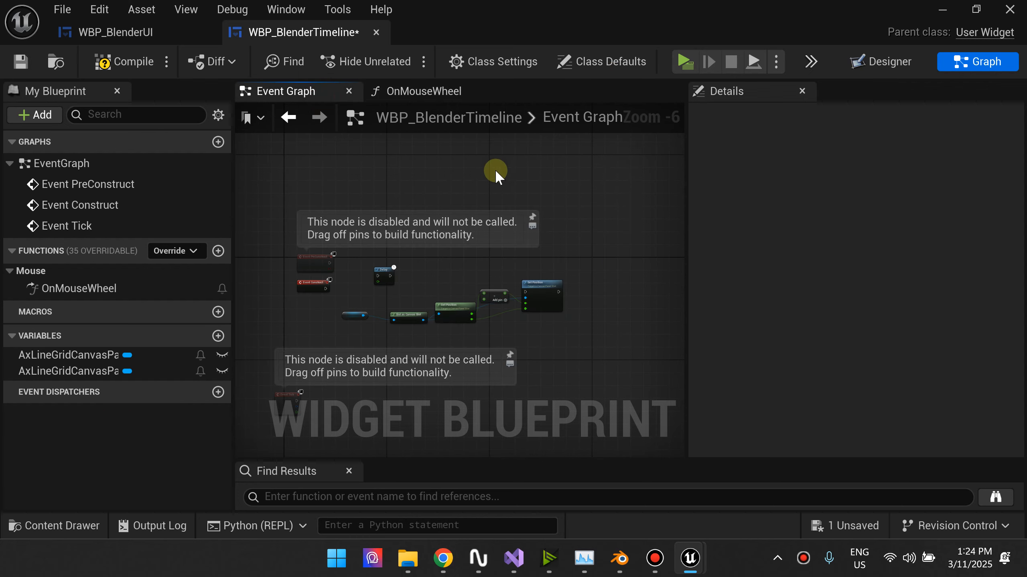
left_click(885, 62)
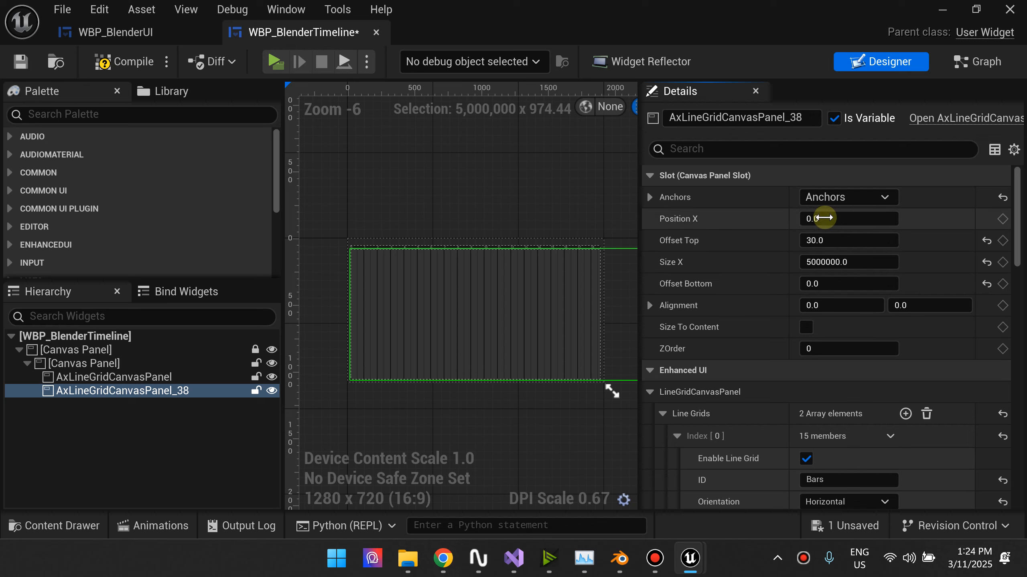
mouse_move(816, 218)
left_mouse_down()
mouse_move(792, 218)
mouse_move(824, 223)
left_mouse_up()
left_click(823, 224)
type("0")
key("Return")
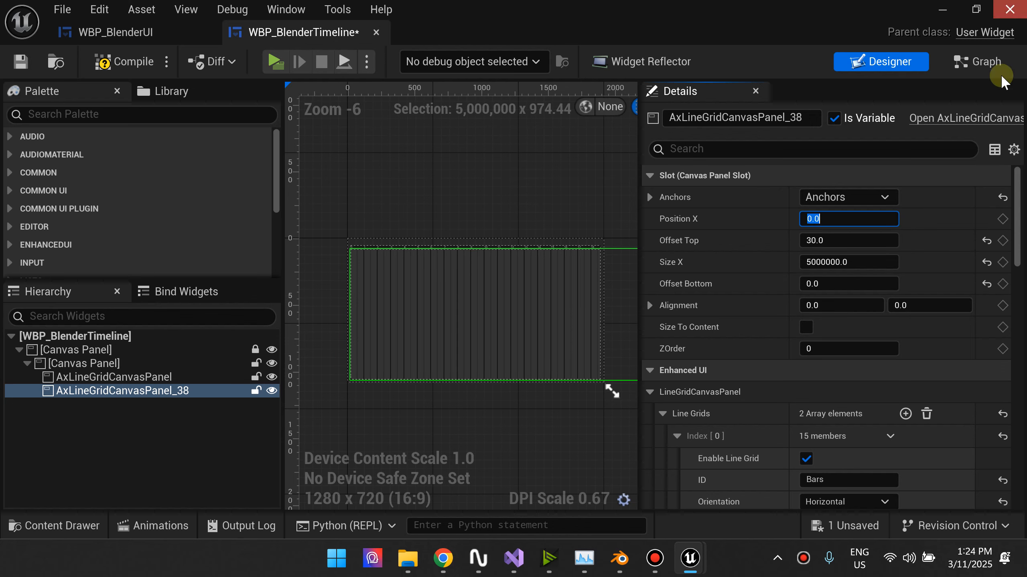
- Return to the OnMouseWheel graph and add a Get Wheel Delta node fed by the Mouse Event output
left_click(985, 61)
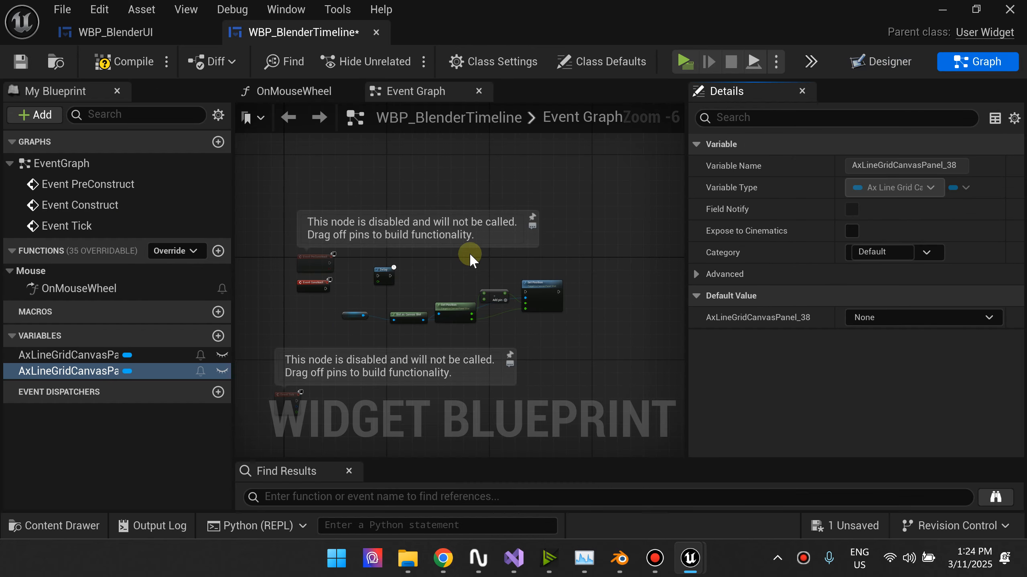
left_click(285, 117)
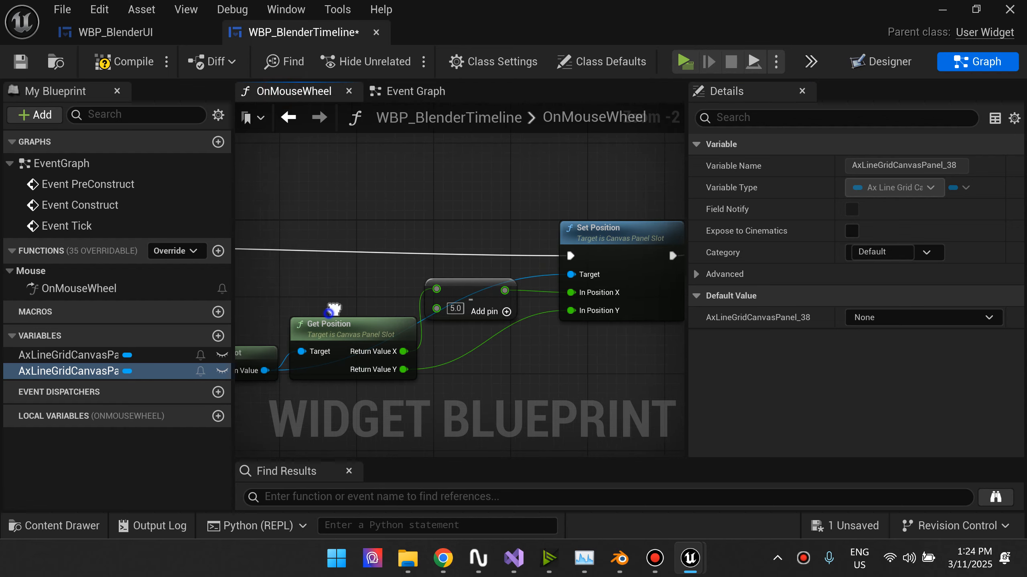
scroll(328, 270, "up", 1)
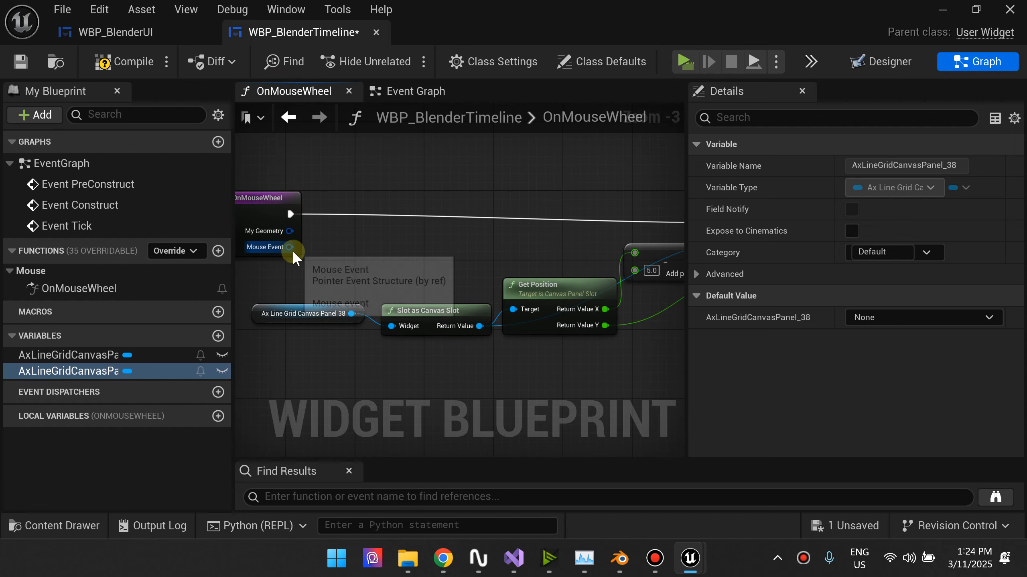
left_click_drag(292, 248, 319, 253)
type("gr")
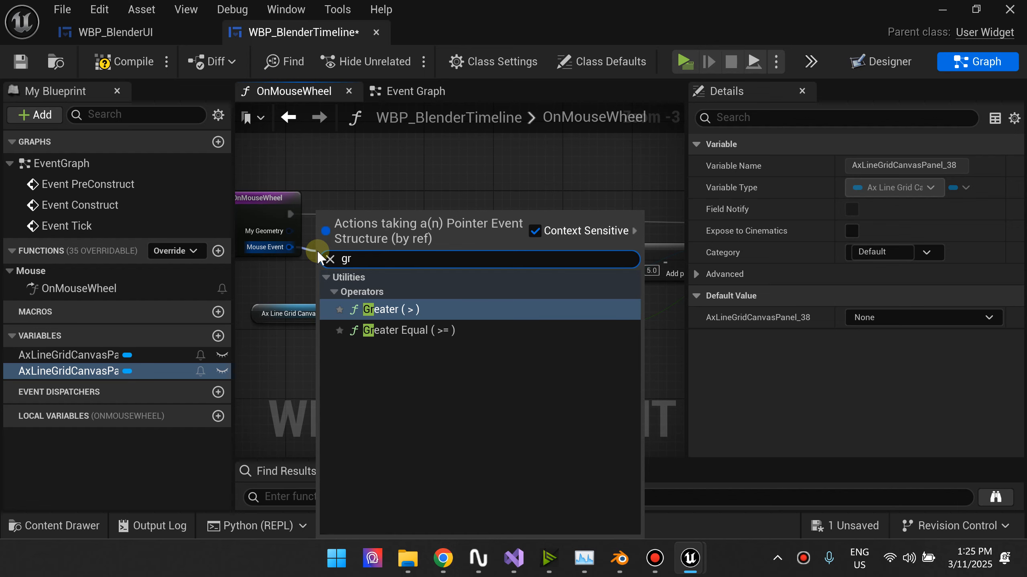
key("BackSpace")
type("et del")
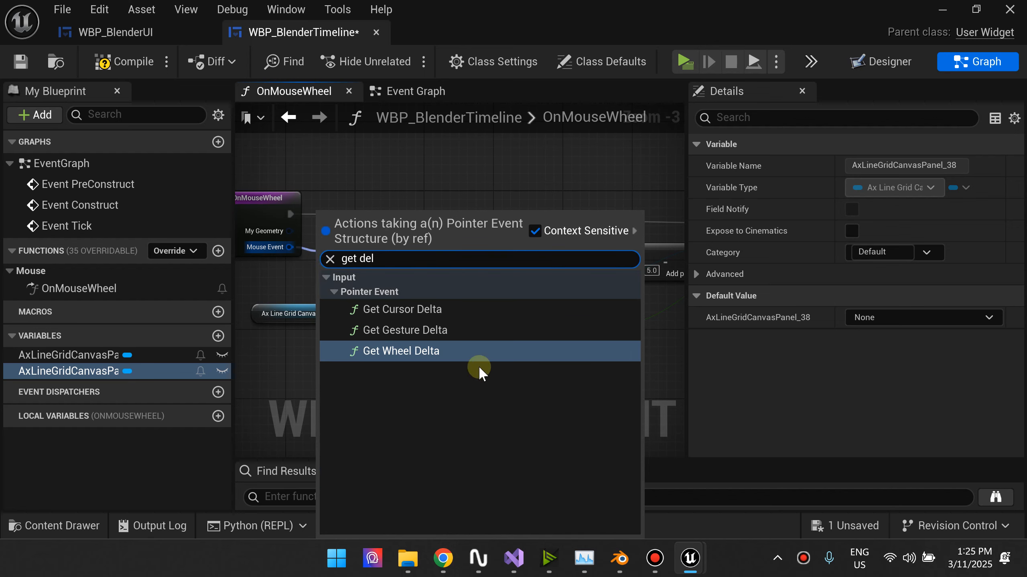
left_click(452, 352)
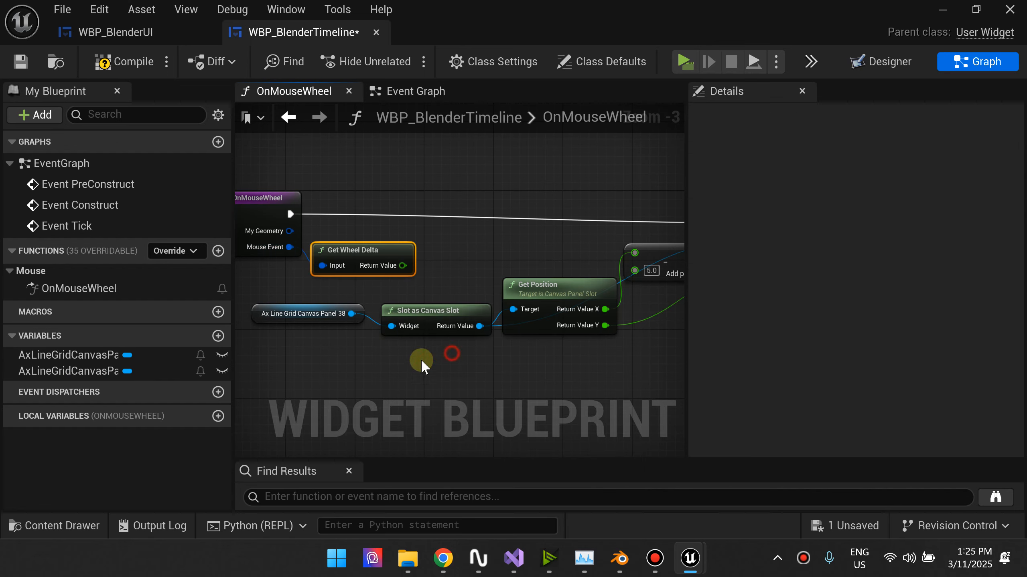
left_click(389, 257)
left_click_drag(405, 254, 429, 252)
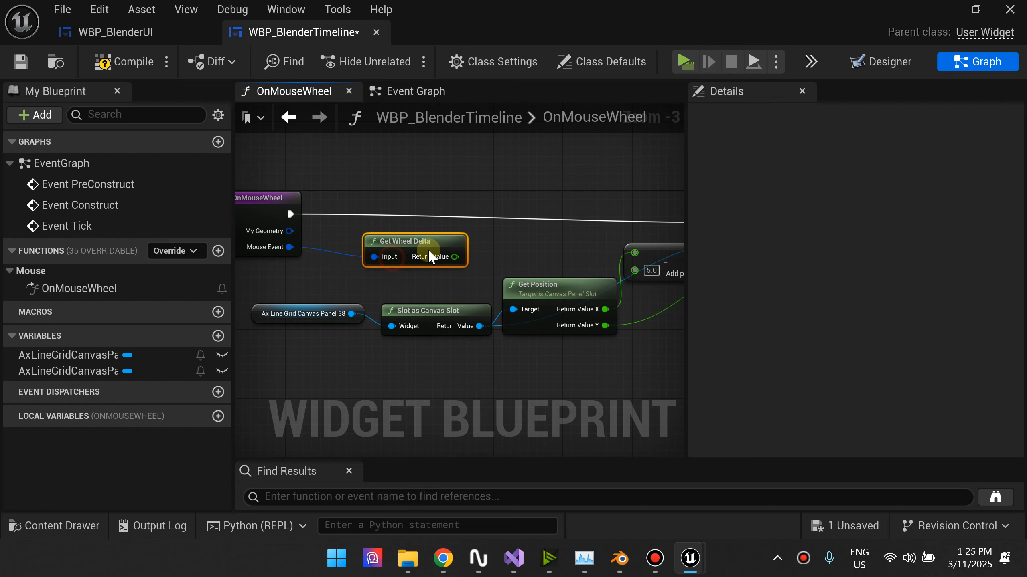
- Add a Multiply node that multiplies the Get Wheel Delta return value by 5.0
right_click_drag(473, 260, 384, 242)
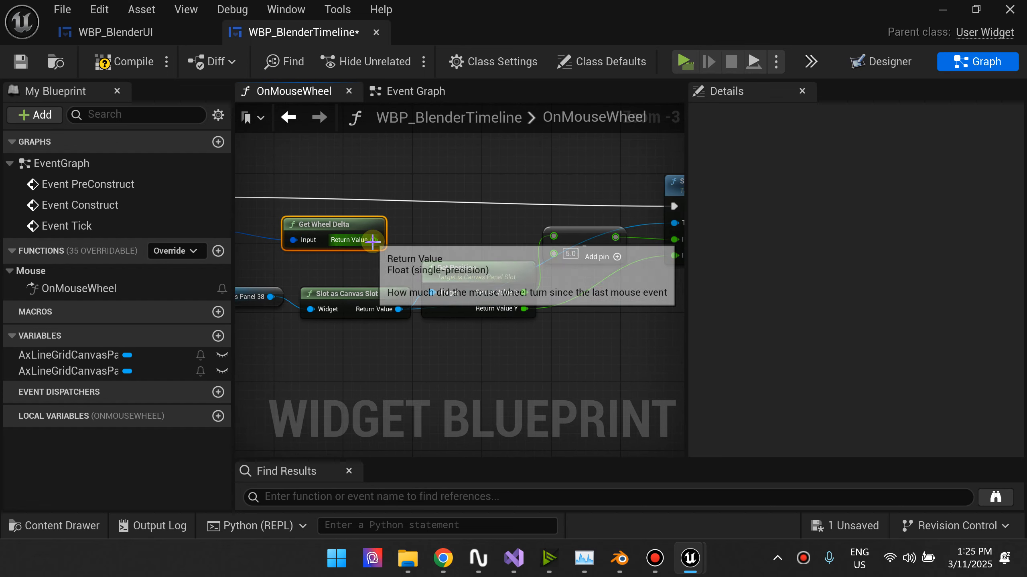
left_click_drag(373, 239, 425, 243)
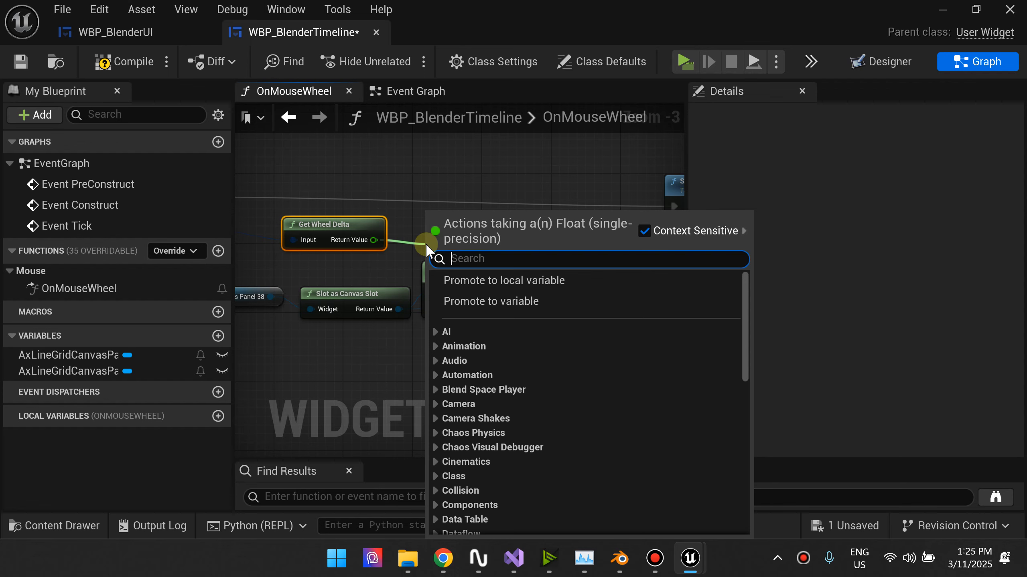
type("*")
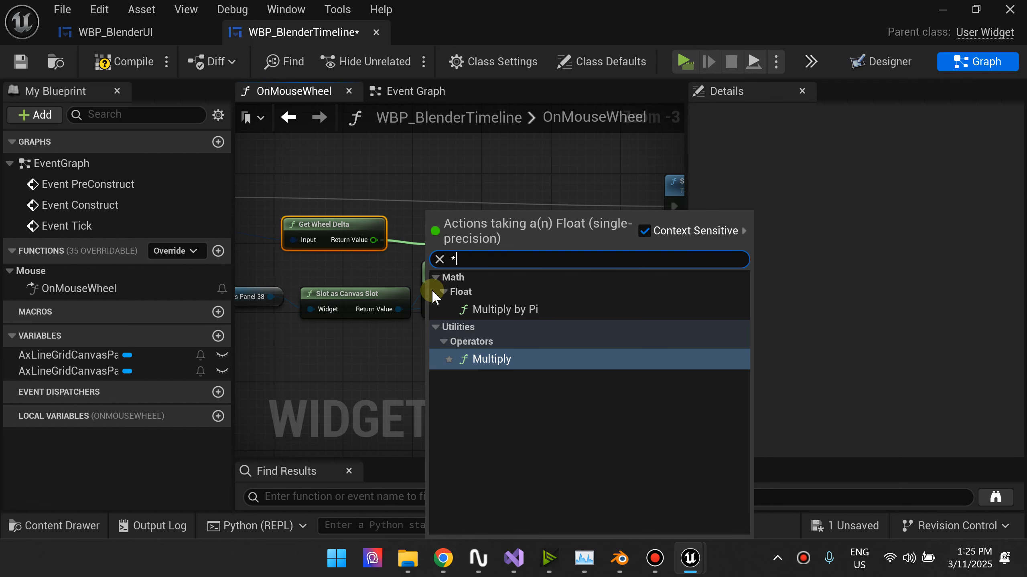
left_click(513, 357)
left_click_drag(473, 250, 444, 231)
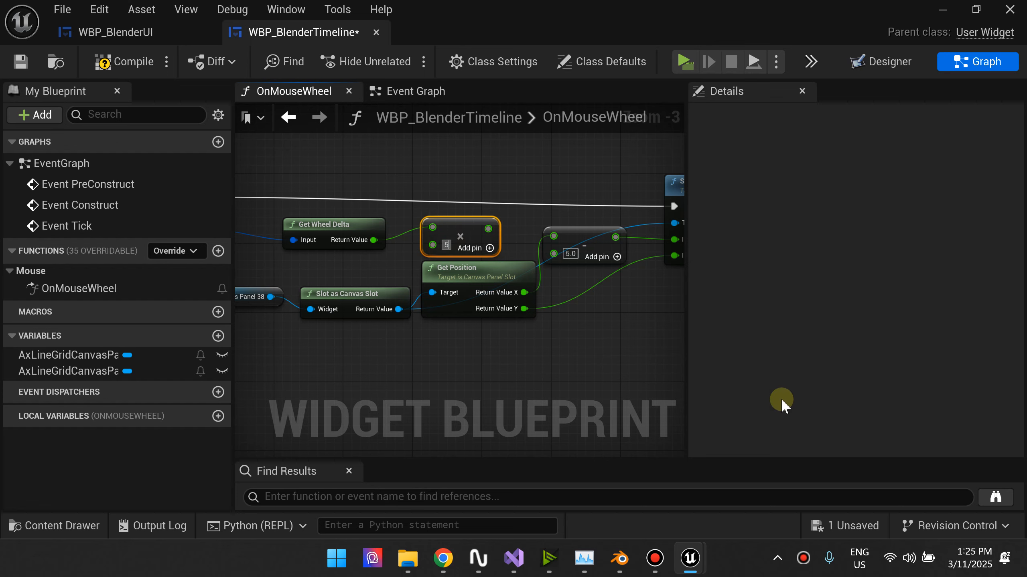
- Move the canvas panel reference, Slot as Canvas Slot and Get Position nodes down, clear of the Multiply node
scroll(457, 342, "down", 1)
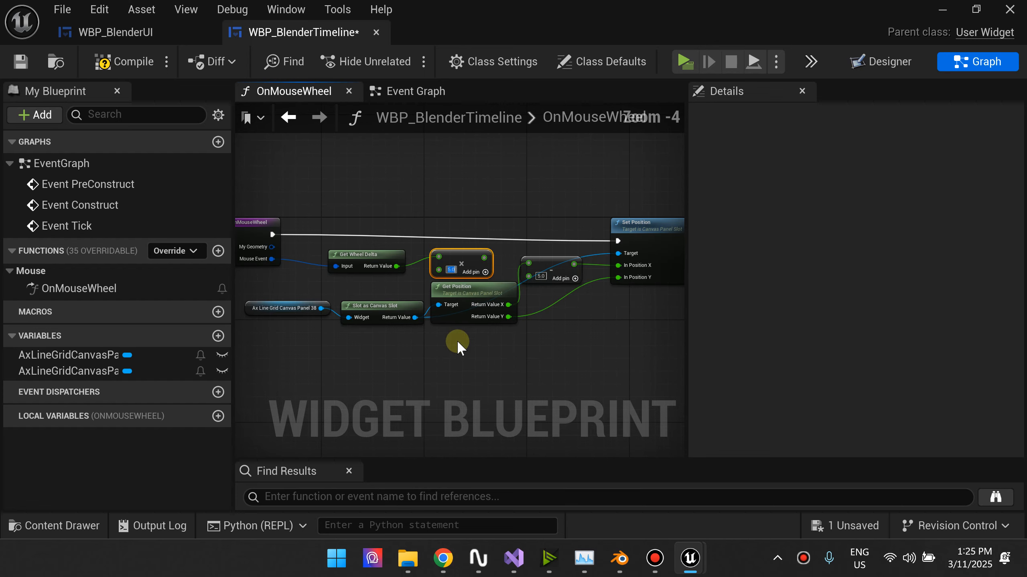
right_click_drag(516, 352, 503, 349)
left_click(547, 262)
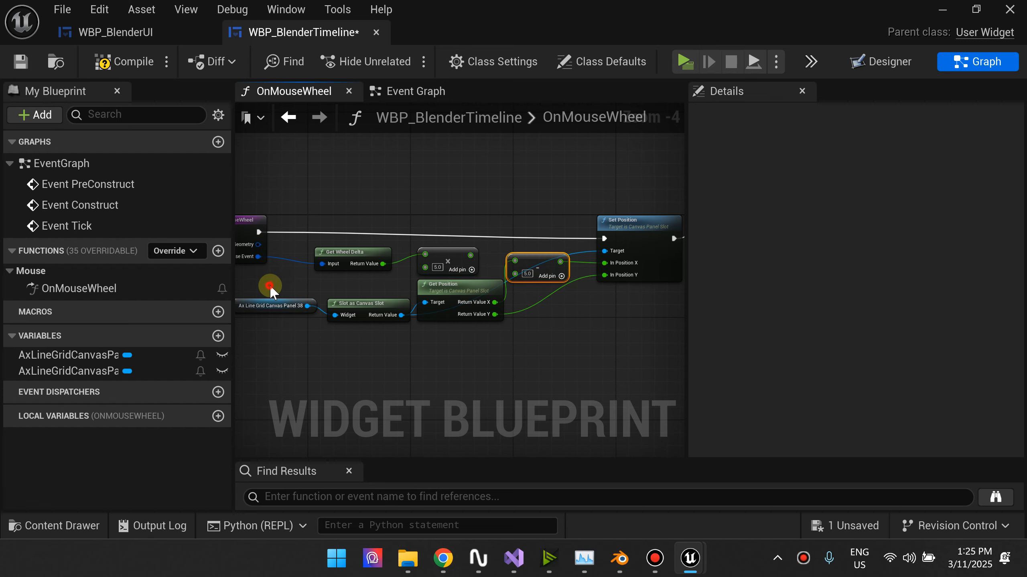
left_click_drag(421, 314, 428, 311)
left_click(356, 255)
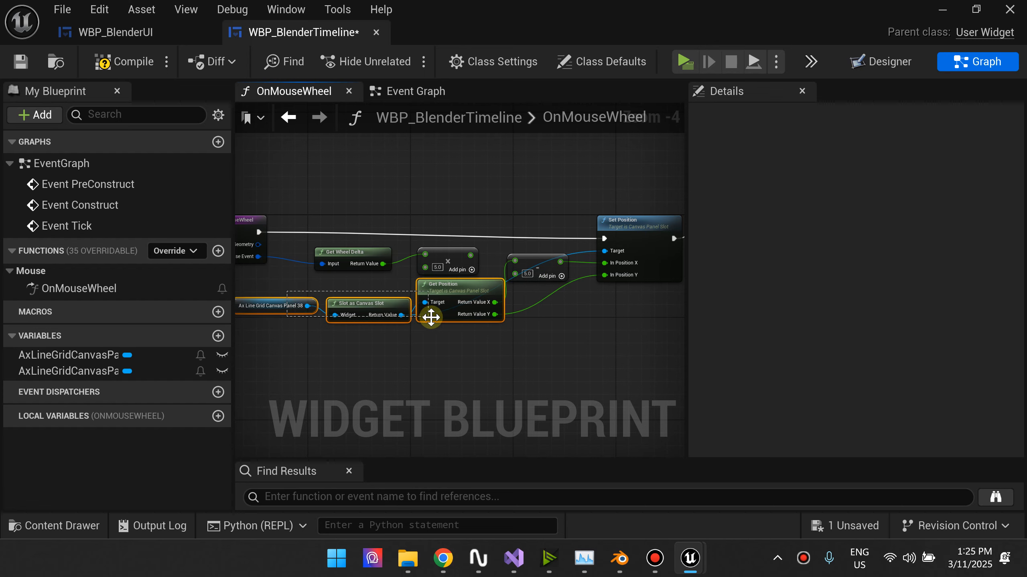
left_click_drag(430, 318, 394, 375)
left_click(503, 381)
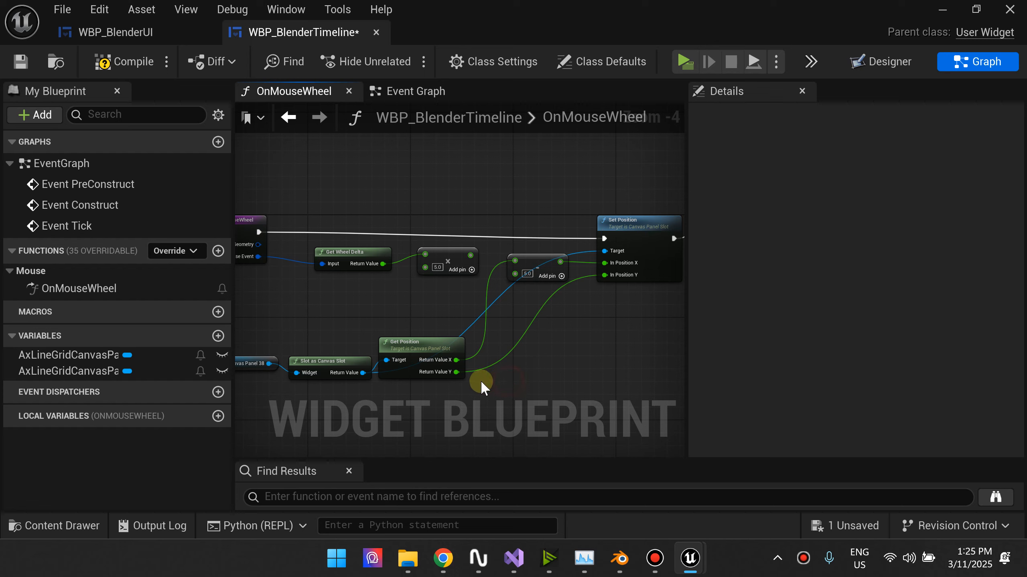
- Add an Add node summing Get Position's Return Value X and the Multiply result, and connect it to Set Position's In Position X
left_click_drag(456, 360, 489, 314)
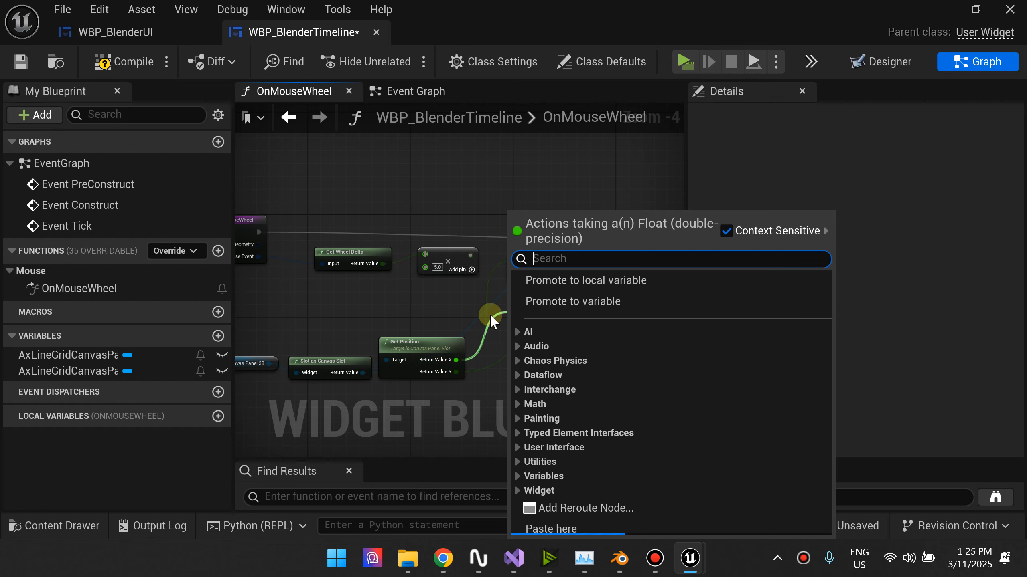
type("+")
key("Return")
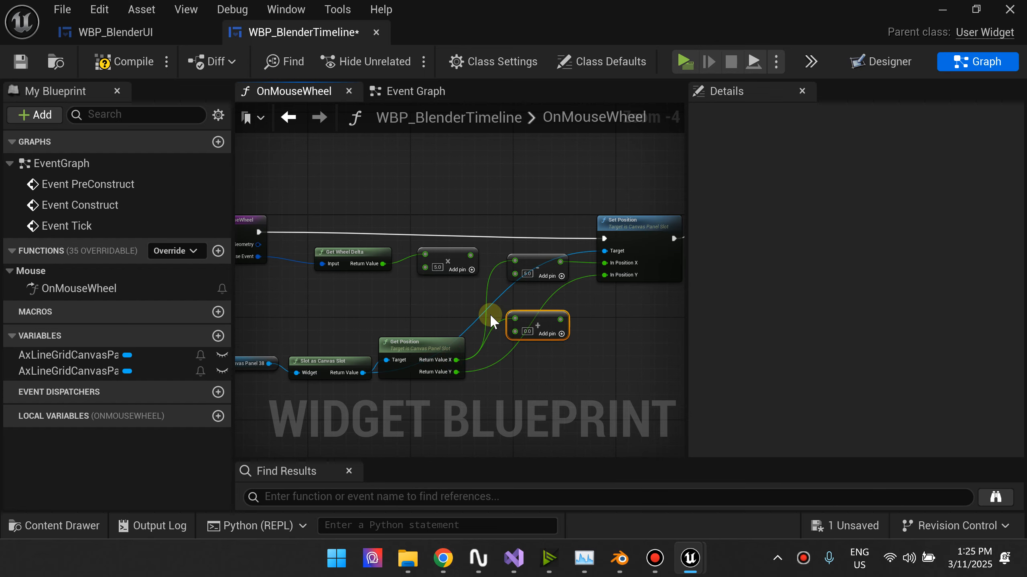
left_click_drag(470, 256, 598, 266)
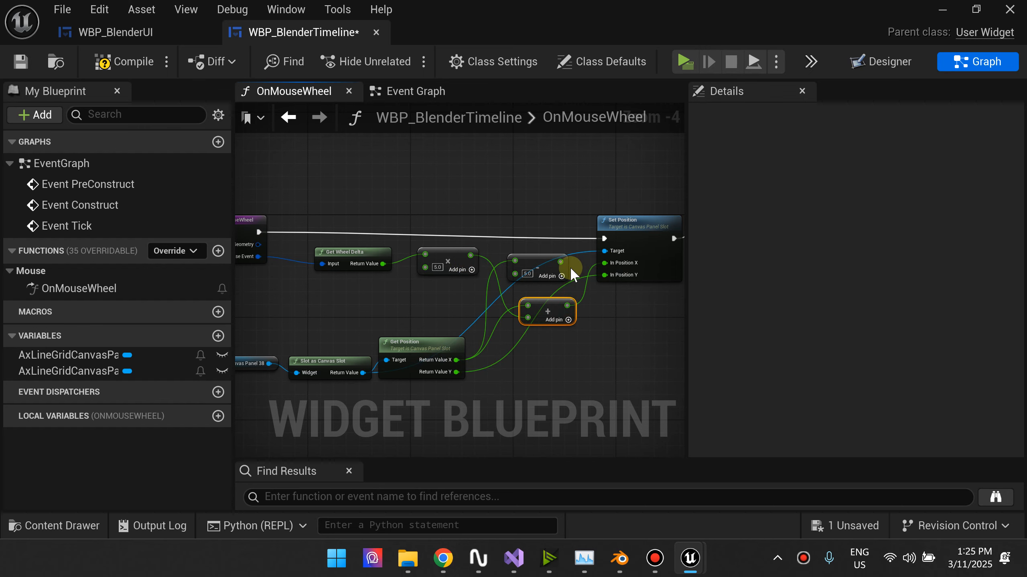
- Delete the leftover Subtract node and move the Add node up into its place
left_click(562, 267)
key("Delete")
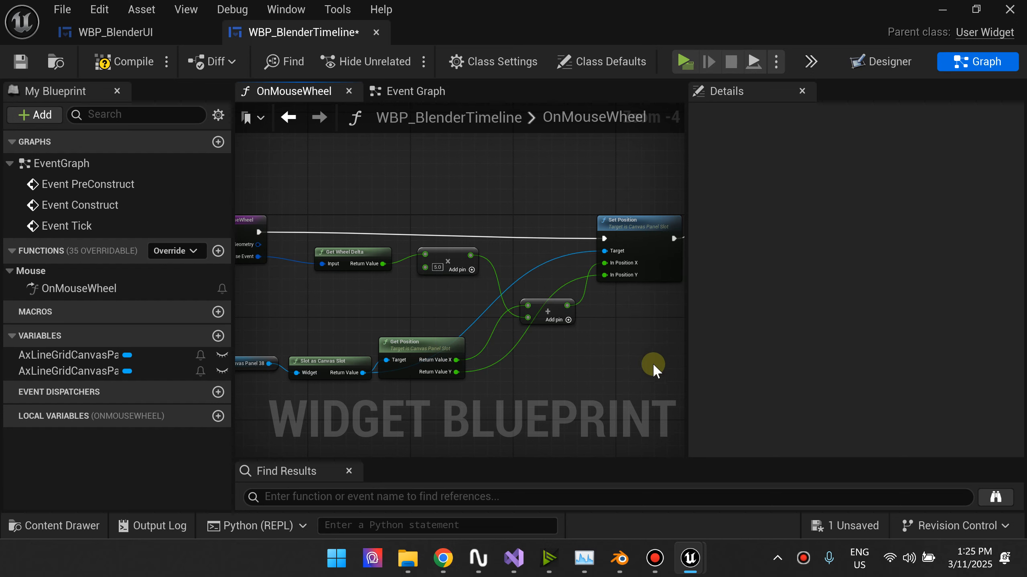
left_click_drag(544, 307, 550, 281)
right_click_drag(435, 312, 507, 307)
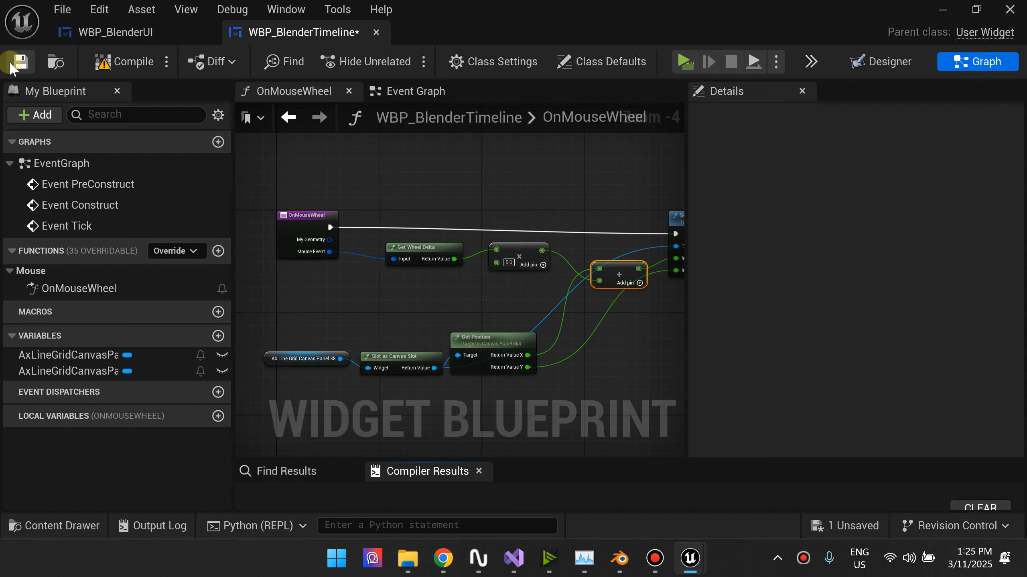
- Compile and save the widget, and enlarge the Compiler Results area to read the messages
left_click(16, 65)
left_click(142, 68)
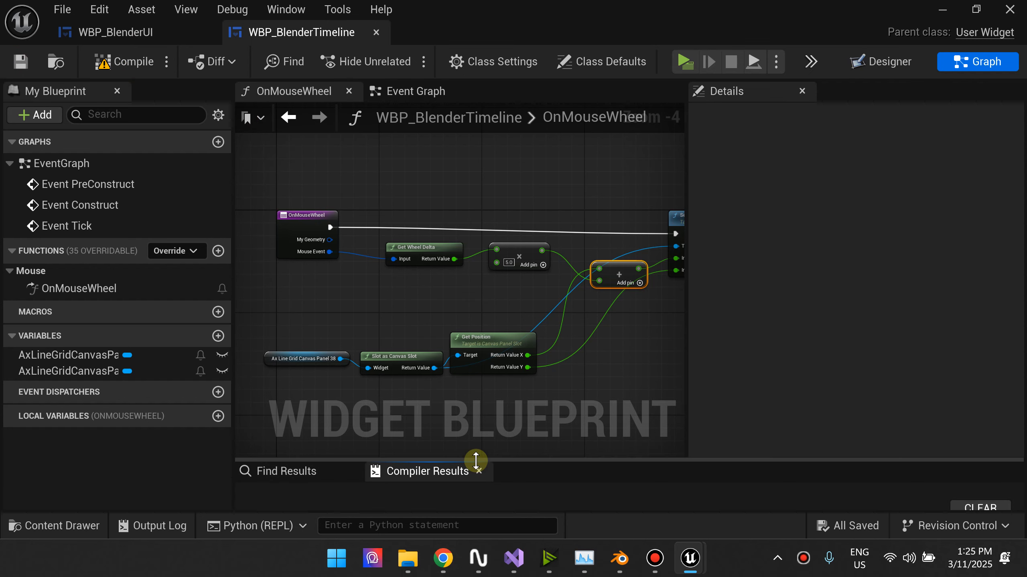
left_click_drag(457, 460, 458, 331)
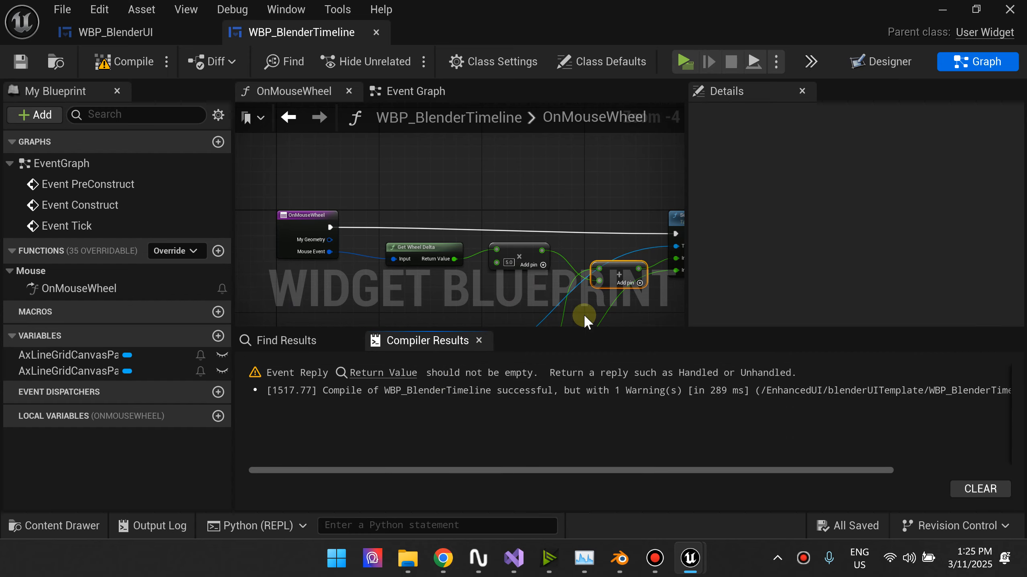
- Move the Return Node clear of Set Position, feed its Return Value from a Handled node, and compile and save the widget
scroll(428, 212, "down", 2)
right_click(428, 211)
left_click(497, 191)
right_click_drag(580, 210, 536, 218)
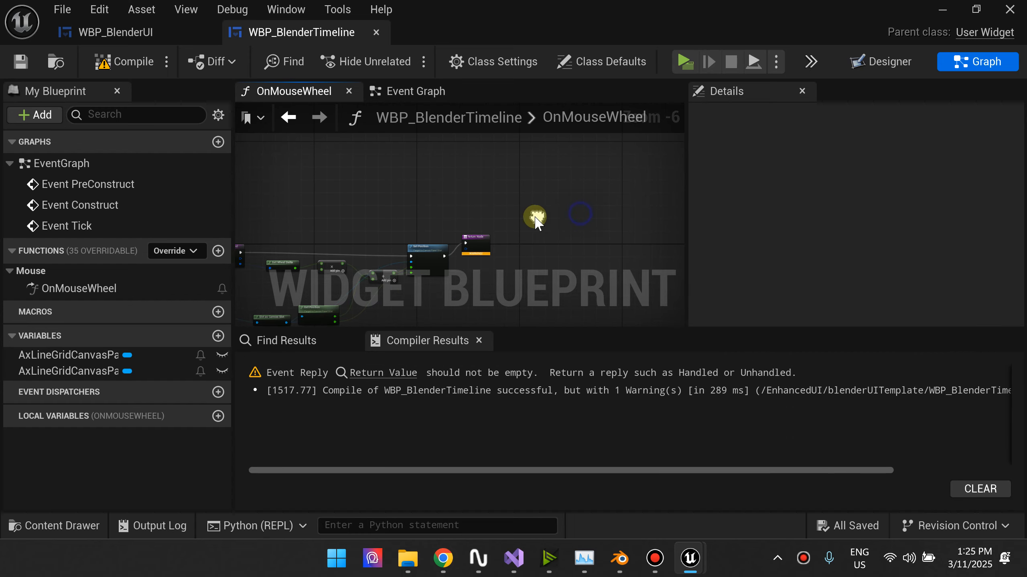
scroll(453, 254, "up", 4)
scroll(529, 257, "down", 1)
right_click_drag(530, 257, 432, 236)
left_click_drag(544, 175, 611, 164)
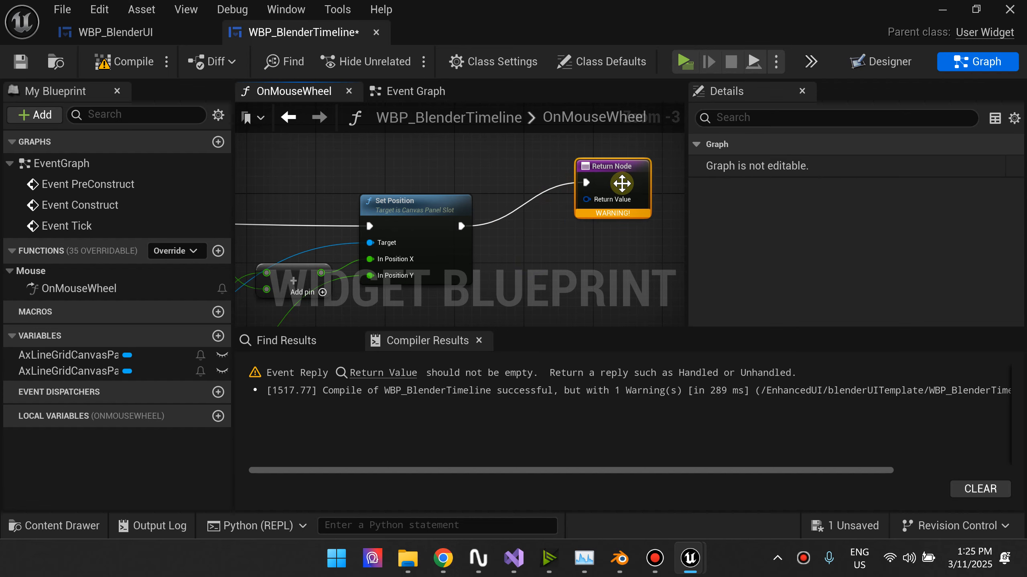
left_click_drag(591, 204, 552, 234)
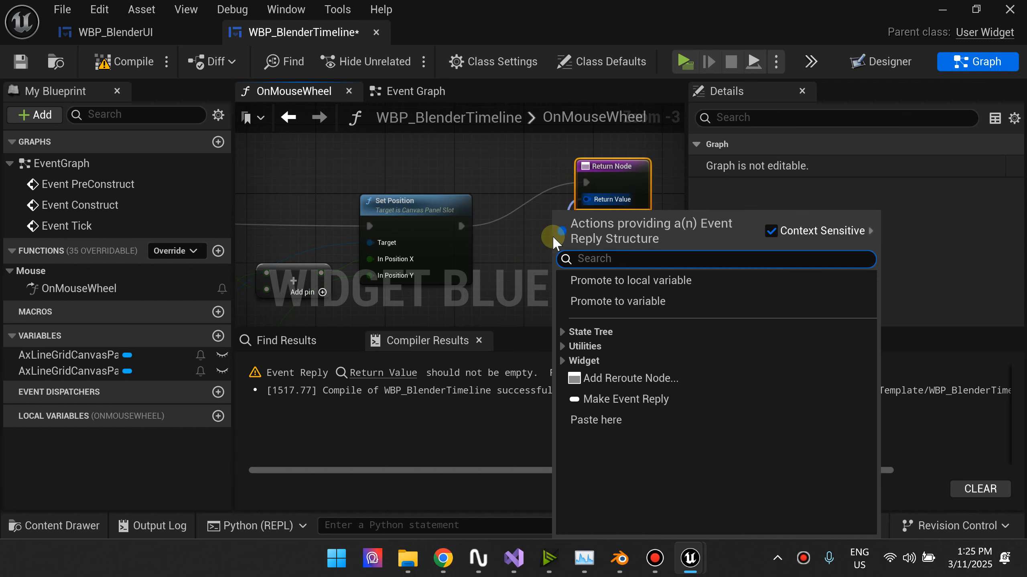
type("handle")
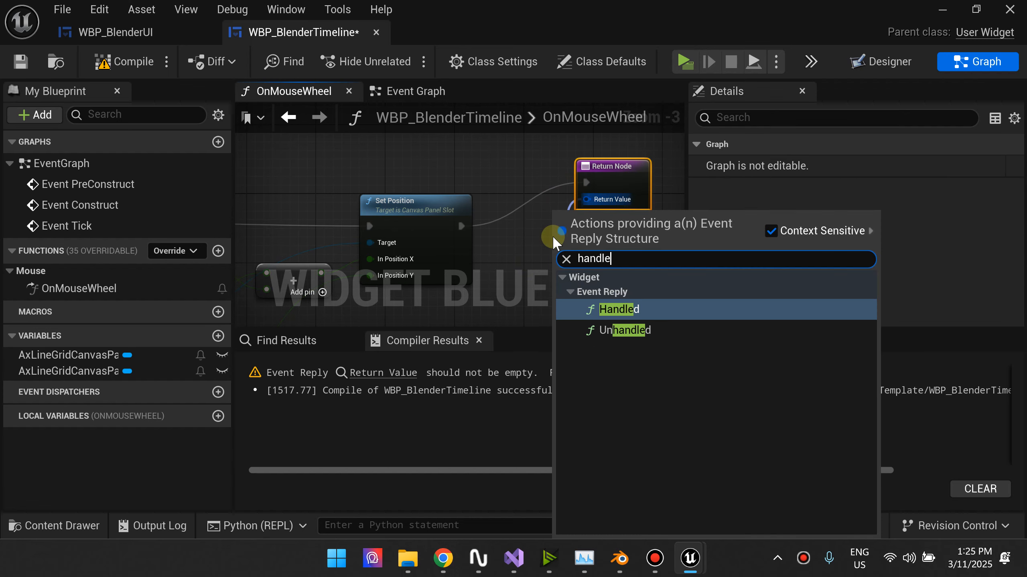
left_click(623, 311)
left_click(121, 61)
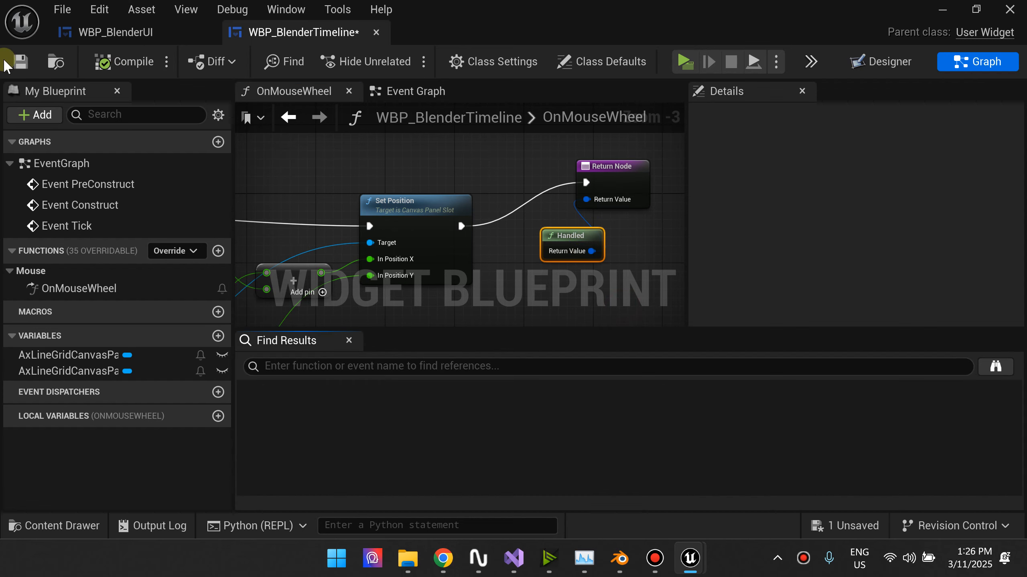
left_click(21, 62)
- Run the play preview, test scrolling the timeline's line grid with the mouse wheel in both directions, and exit the preview
scroll(643, 265, "down", 3)
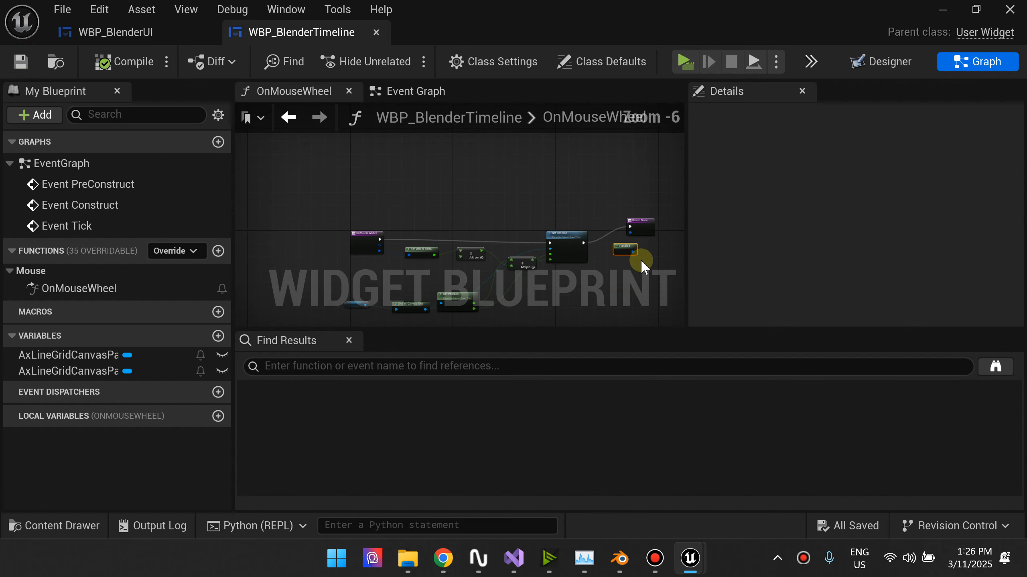
left_click(696, 63)
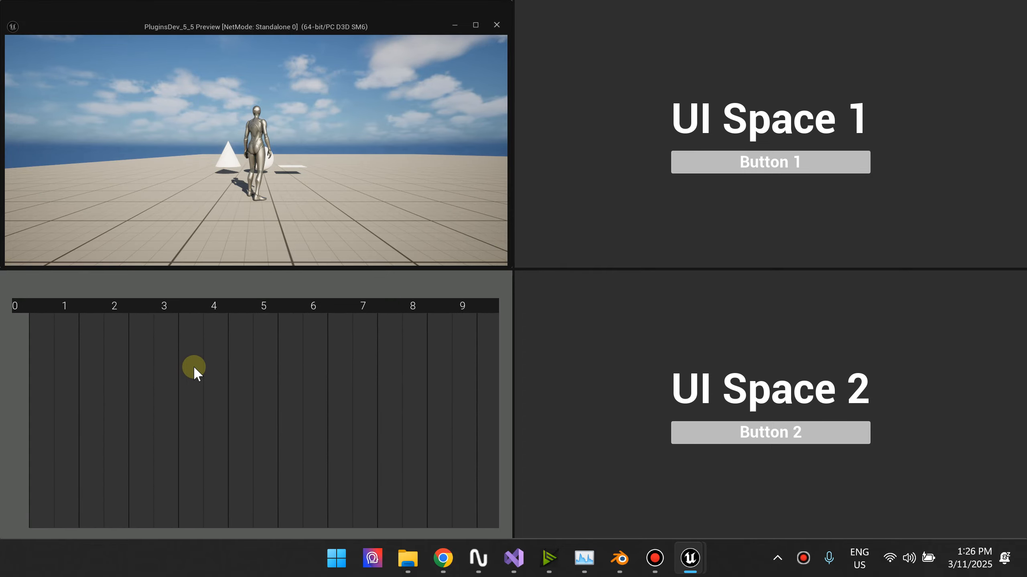
scroll(194, 366, "down", 5)
scroll(193, 366, "up", 5)
key("Escape")
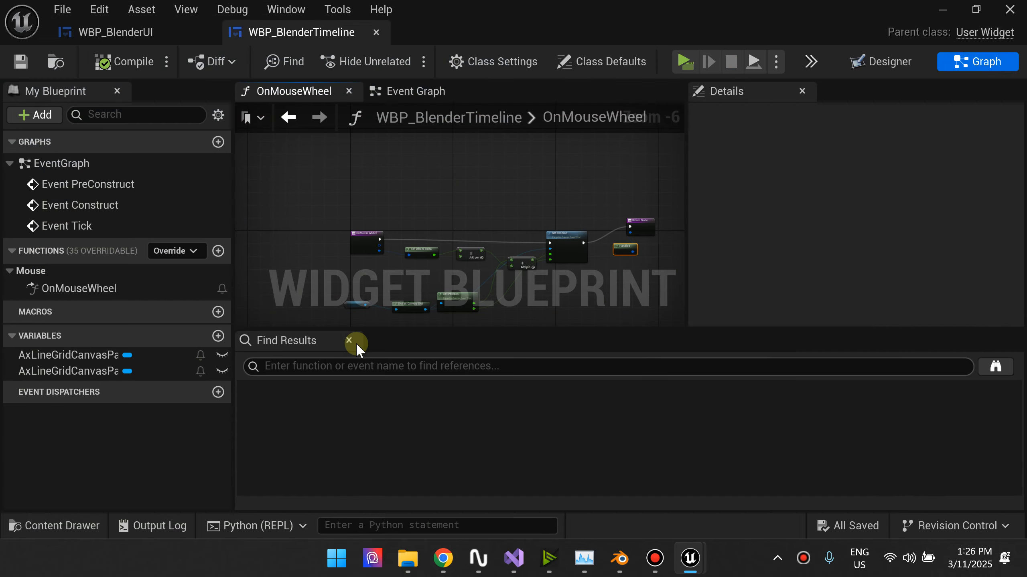
- Shrink the Find Results area to give the OnMouseWheel graph more room around the canvas slot nodes
scroll(585, 241, "up", 4)
right_click_drag(544, 294, 579, 85)
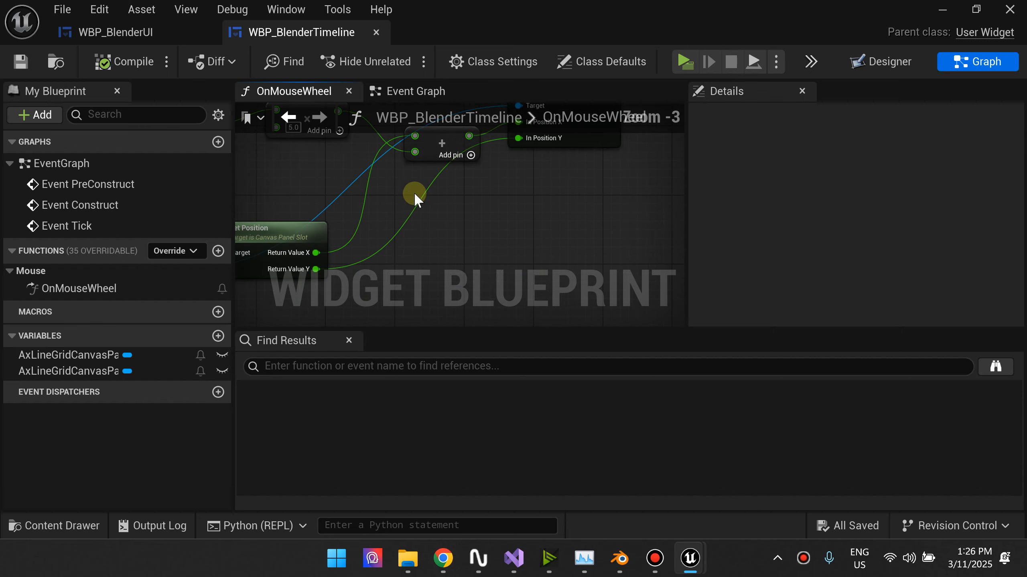
scroll(414, 192, "down", 1)
right_click_drag(401, 263, 428, 285)
left_click_drag(694, 326, 694, 509)
scroll(509, 242, "down", 2)
scroll(272, 295, "up", 3)
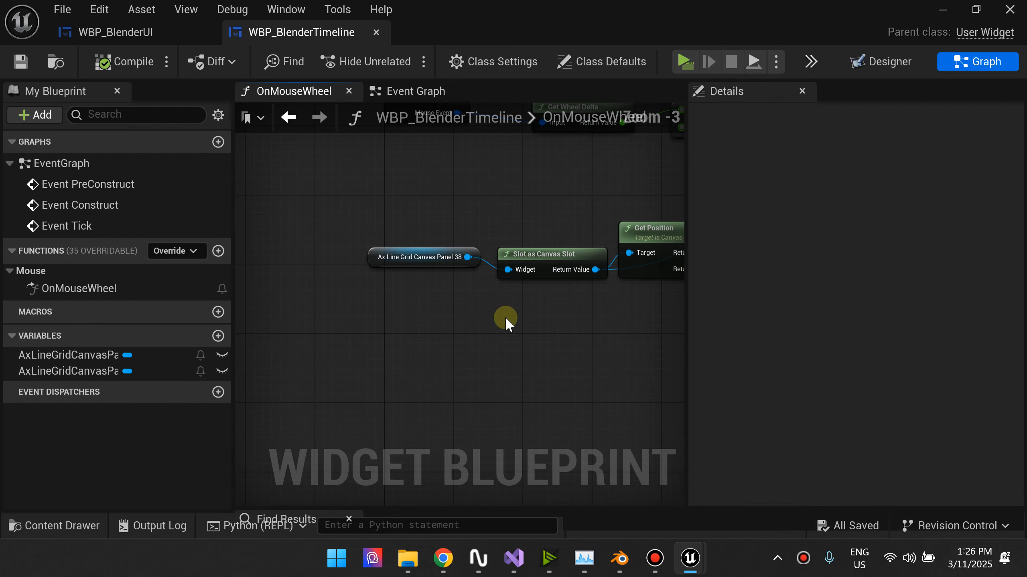
right_click_drag(441, 302, 296, 288)
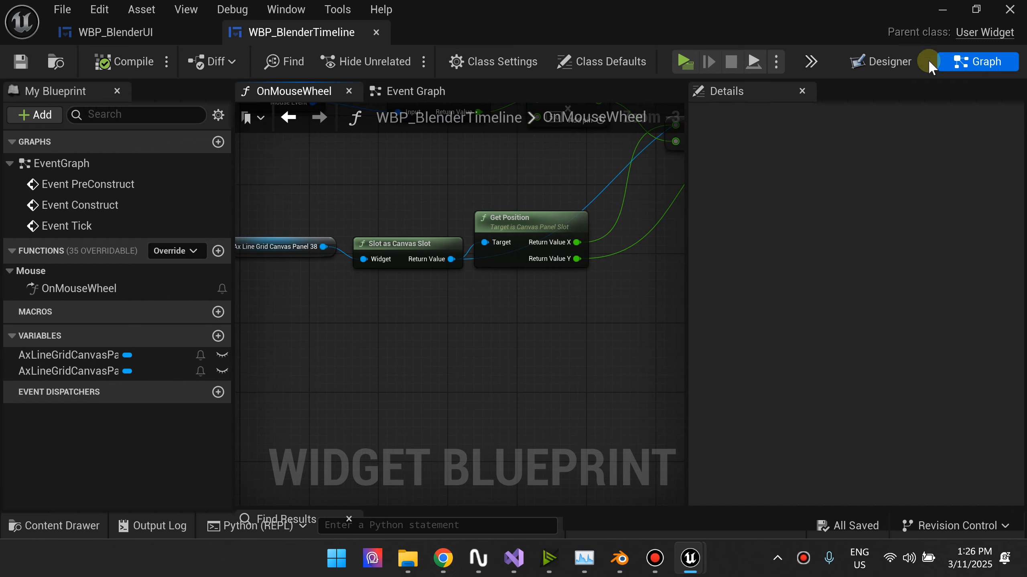
- Rename the AxLineGridCanvasPanel widget in the designer hierarchy as LabelsLineGrid
left_click(881, 61)
left_click(113, 377)
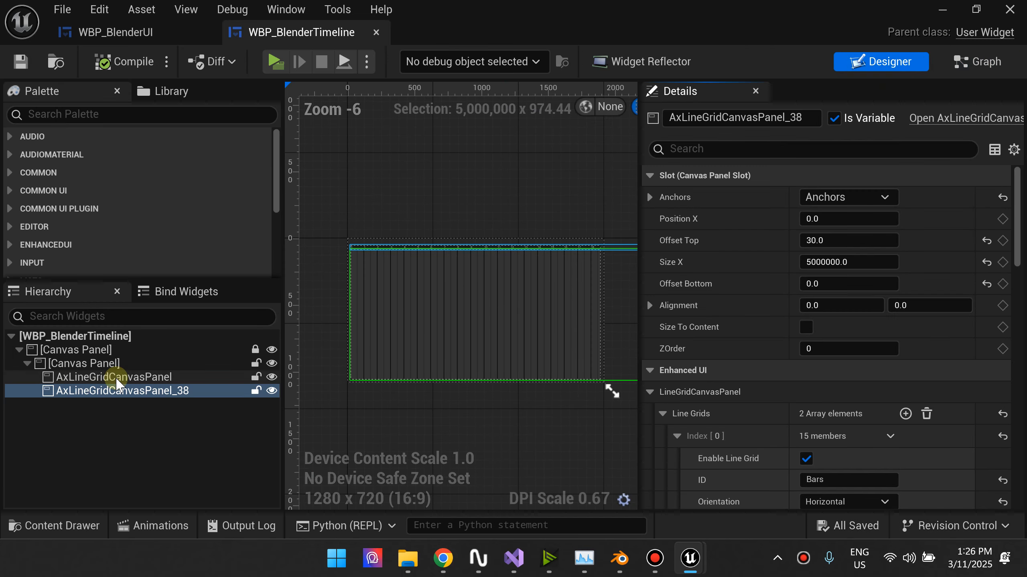
right_click(114, 378)
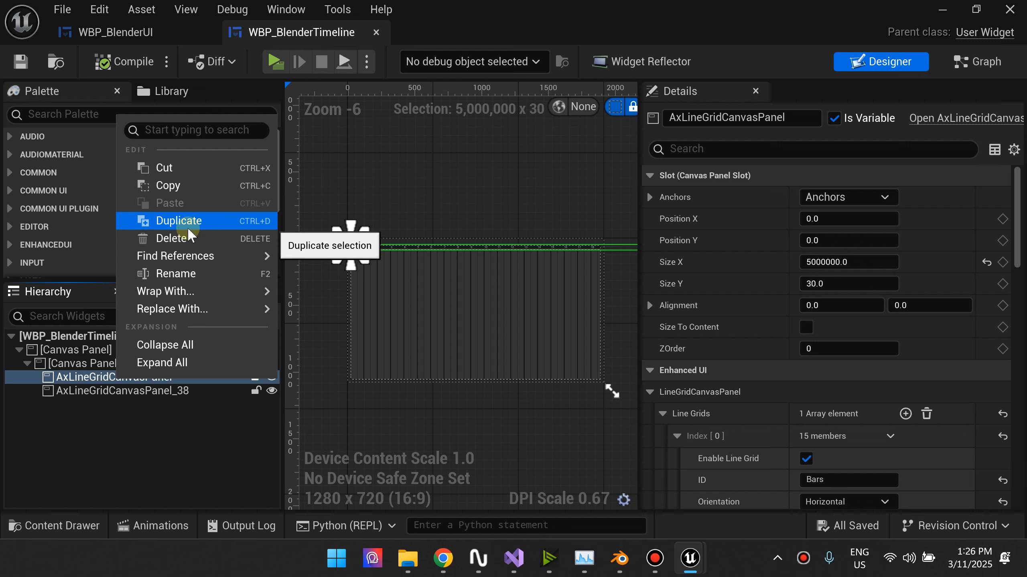
left_click(183, 271)
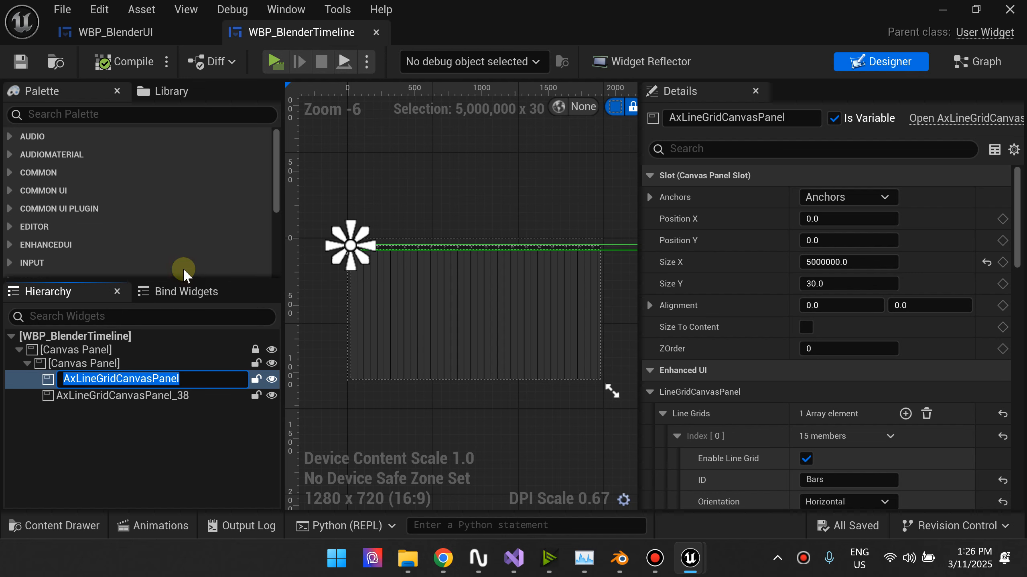
type("Label")
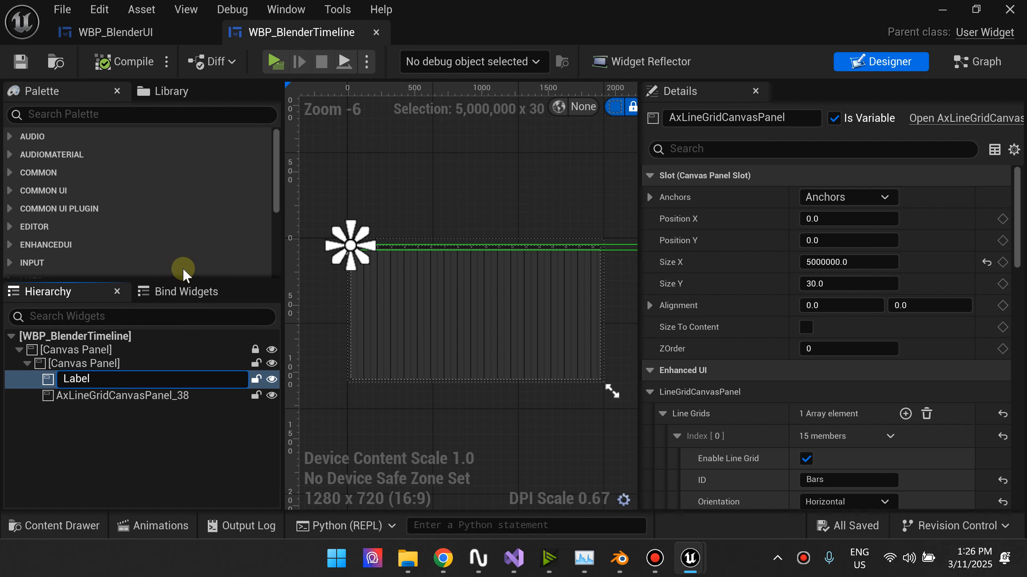
type("sLineGrid")
key("Return")
- Rename AxLineGridCanvasPanel_38 as TimelineLineGrid, and compile and save the widget
left_click(170, 390)
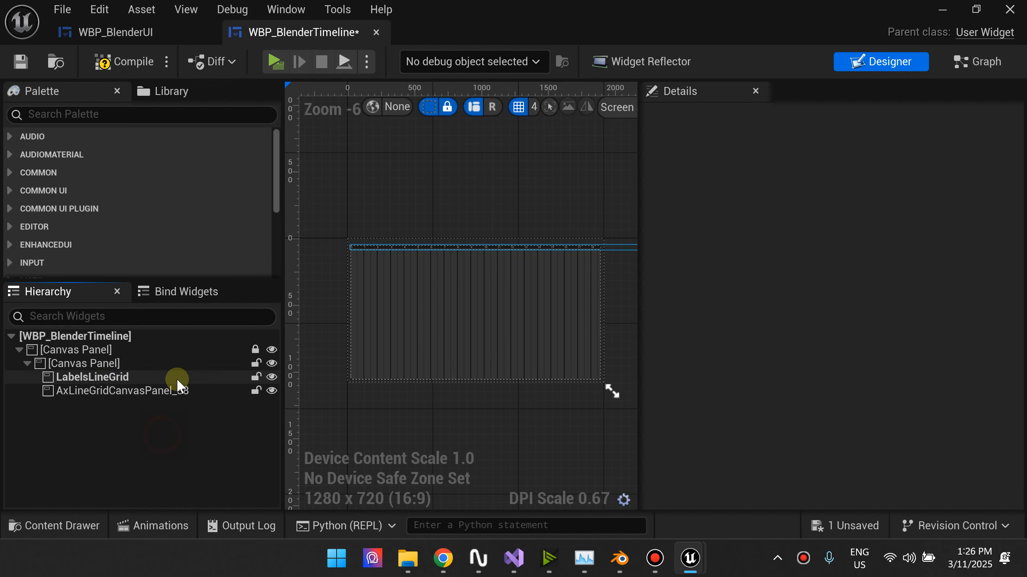
right_click(168, 393)
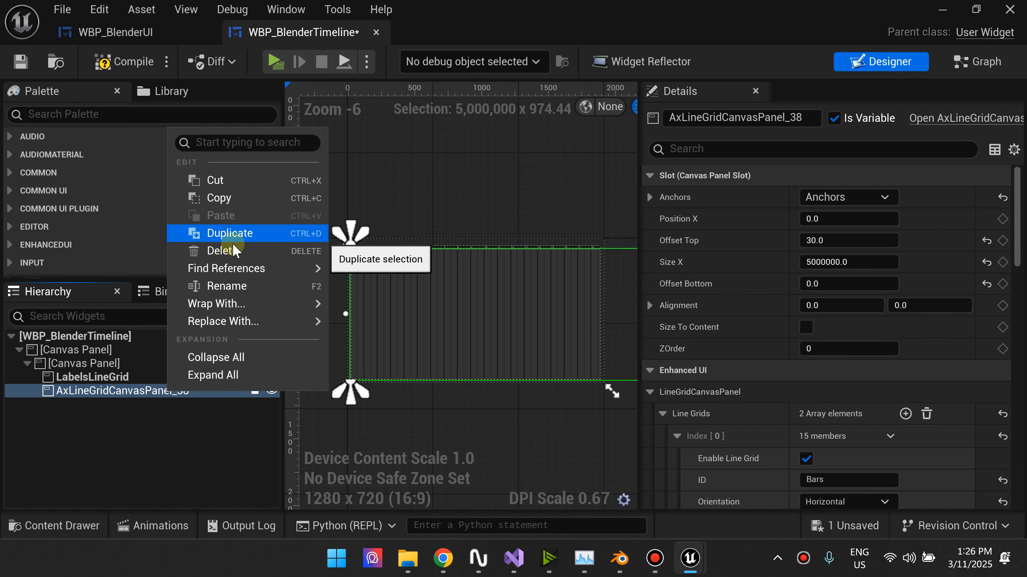
left_click(233, 283)
type("TimelineLineGrid")
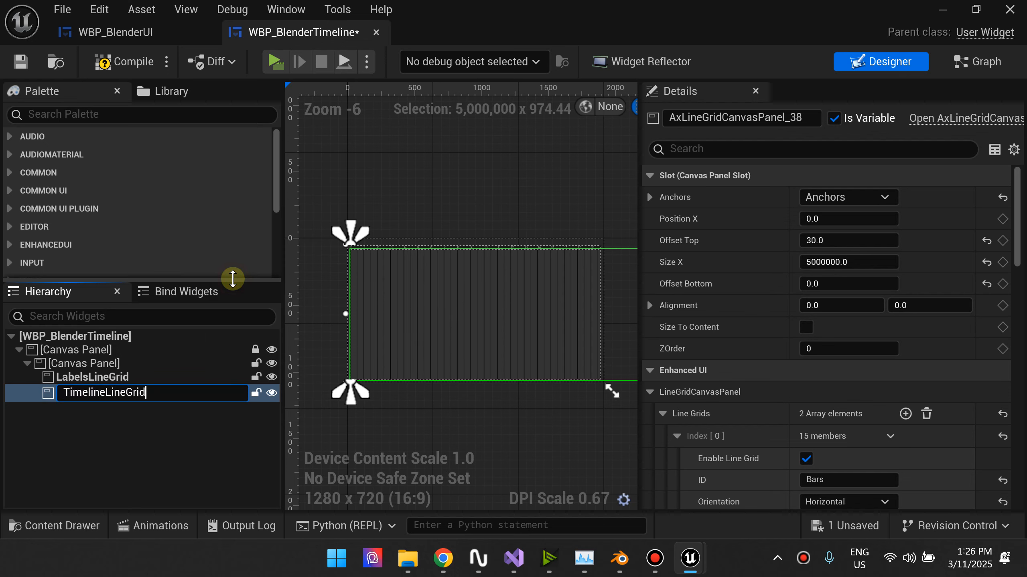
key("Return")
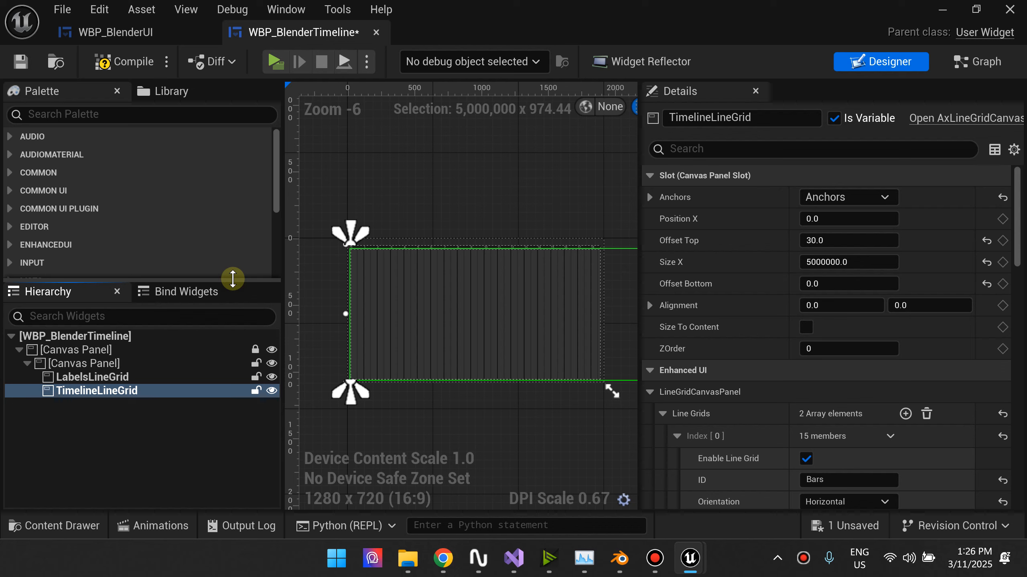
left_click(109, 60)
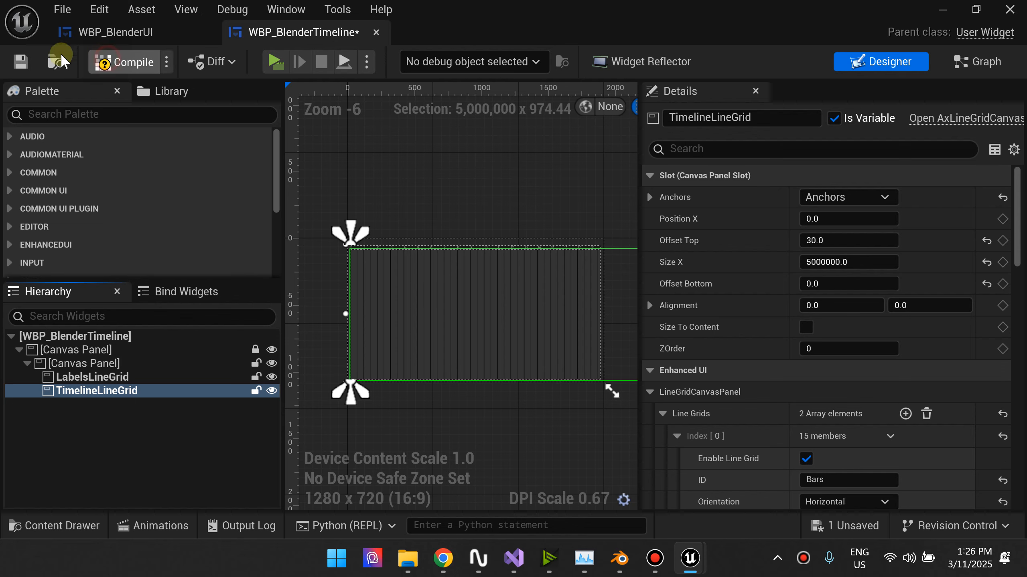
left_click(13, 64)
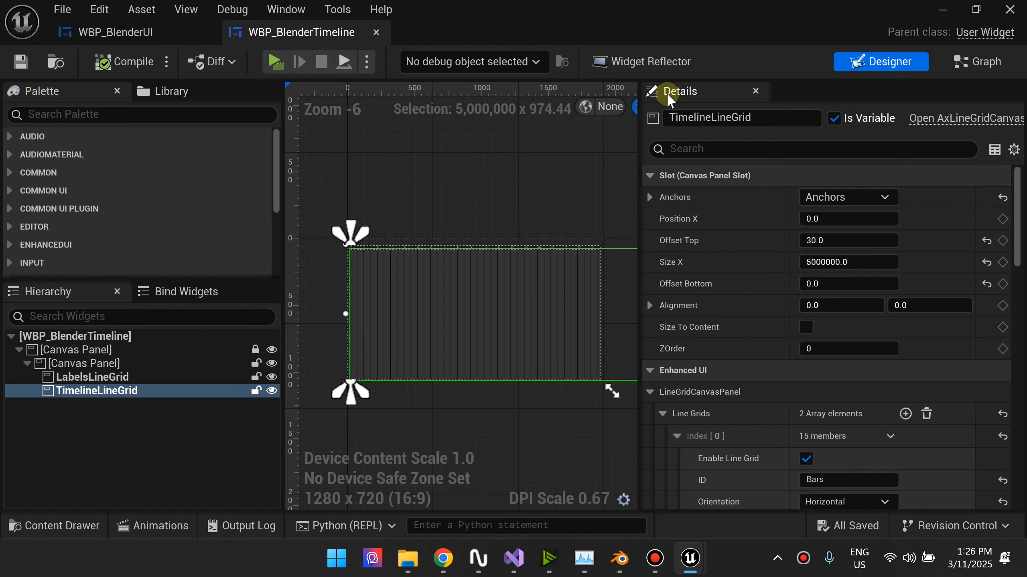
- Add a Get LabelsLineGrid node to the OnMouseWheel graph, below the Timeline Line Grid reference
left_click(965, 63)
scroll(468, 327, "down", 2)
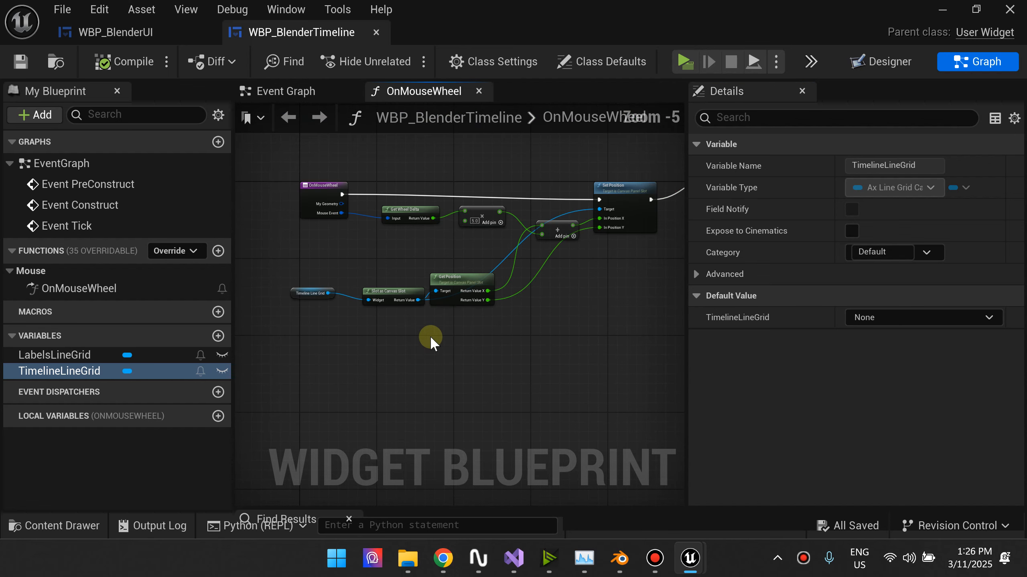
scroll(429, 335, "up", 3)
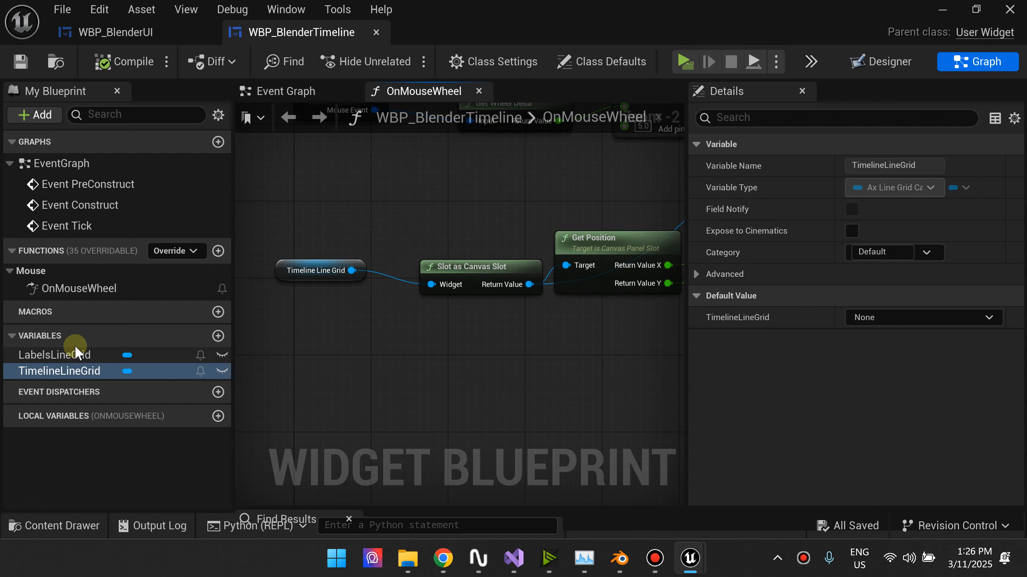
left_click_drag(67, 355, 297, 368)
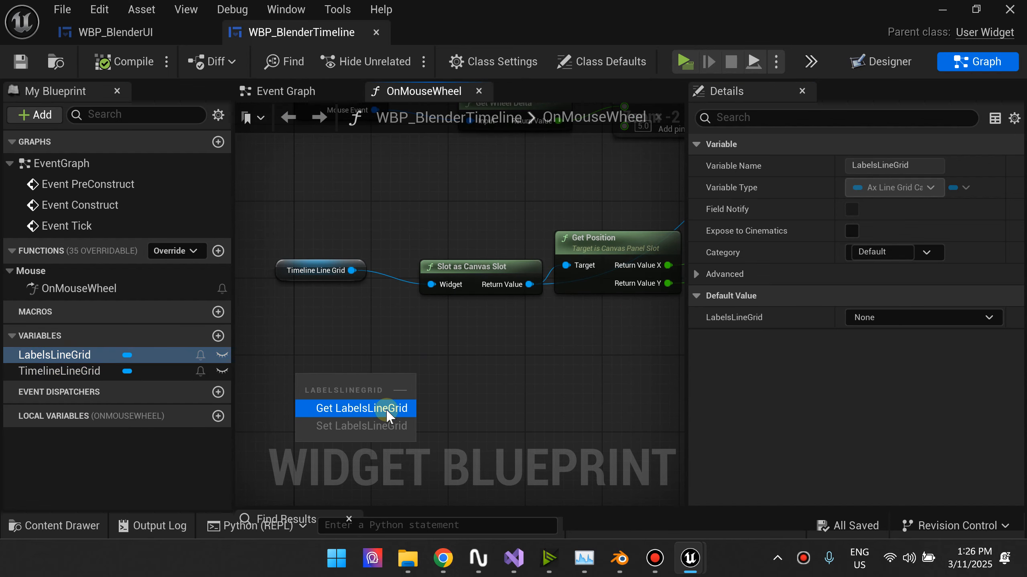
left_click(387, 410)
right_click_drag(428, 394, 398, 401)
right_click_drag(470, 420, 431, 428)
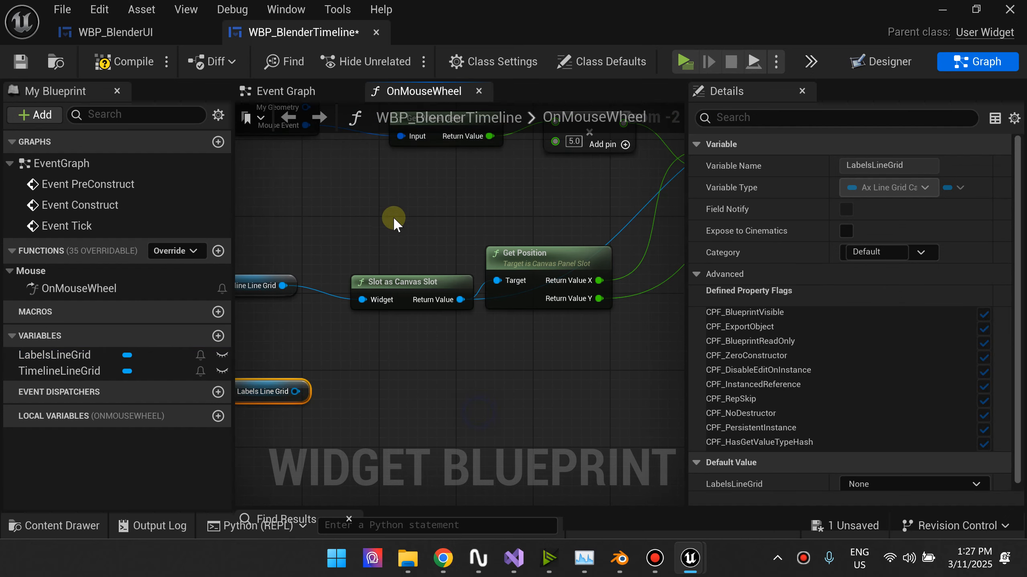
- Duplicate the Slot as Canvas Slot and Get Position nodes below the originals and connect Labels Line Grid to the copied slot's Widget input
left_click_drag(393, 221, 517, 308)
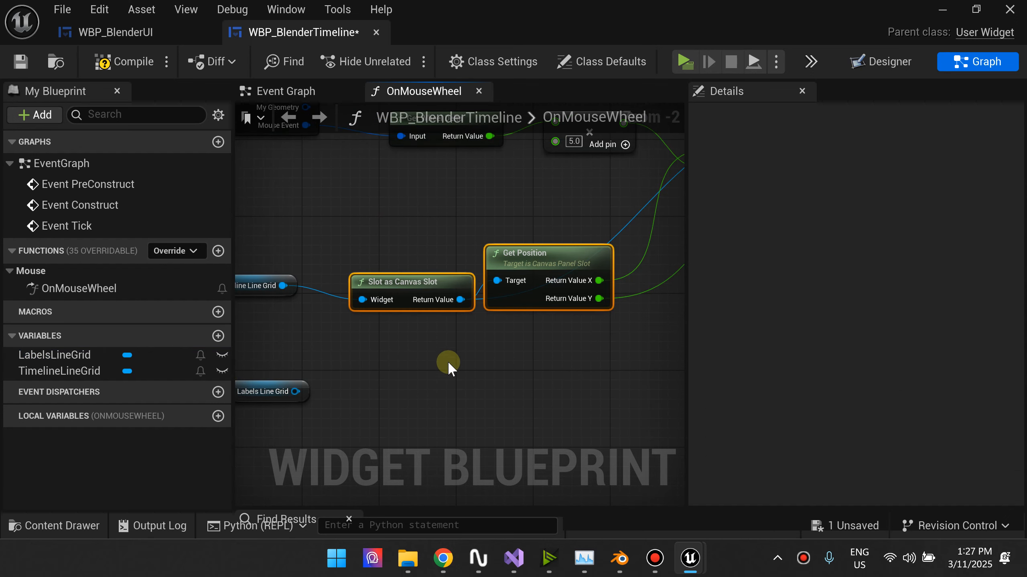
key("ctrl+v")
left_click_drag(296, 392, 363, 423)
- Copy the existing Set Position node and paste the duplicate below it, to the right of the Labels Line Grid node chain
right_click_drag(661, 376, 434, 426)
scroll(645, 378, "down", 1)
left_click(633, 207)
key("ctrl+c")
key("ctrl+v")
right_click_drag(532, 398, 636, 292)
right_click_drag(441, 371, 579, 377)
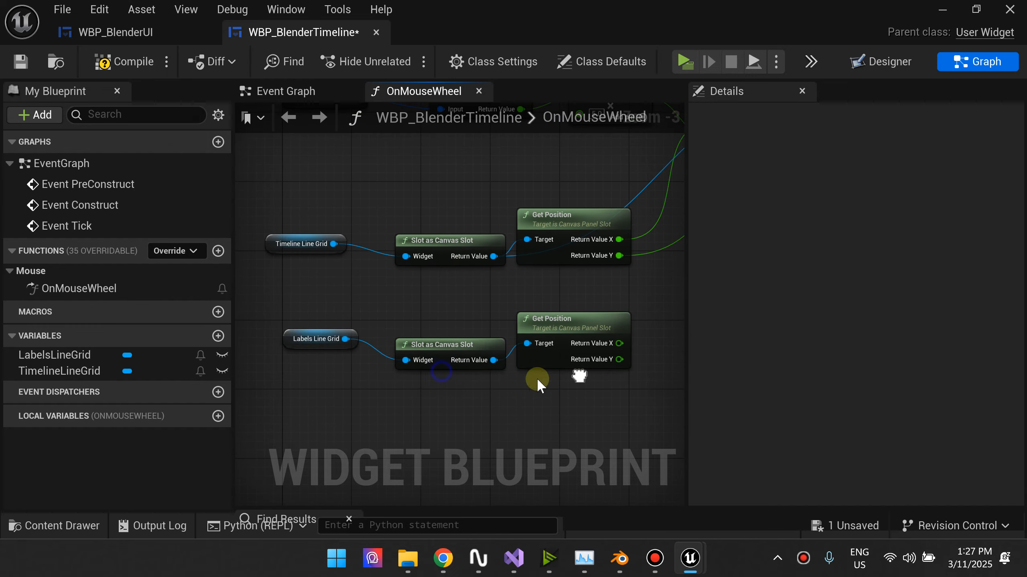
- Paste a second Labels Line Grid reference beside the duplicated Set Position node and try to connect it to the node's Target
left_click(319, 347)
right_click_drag(537, 431, 337, 425)
right_click_drag(562, 356, 539, 355)
key("ctrl+v")
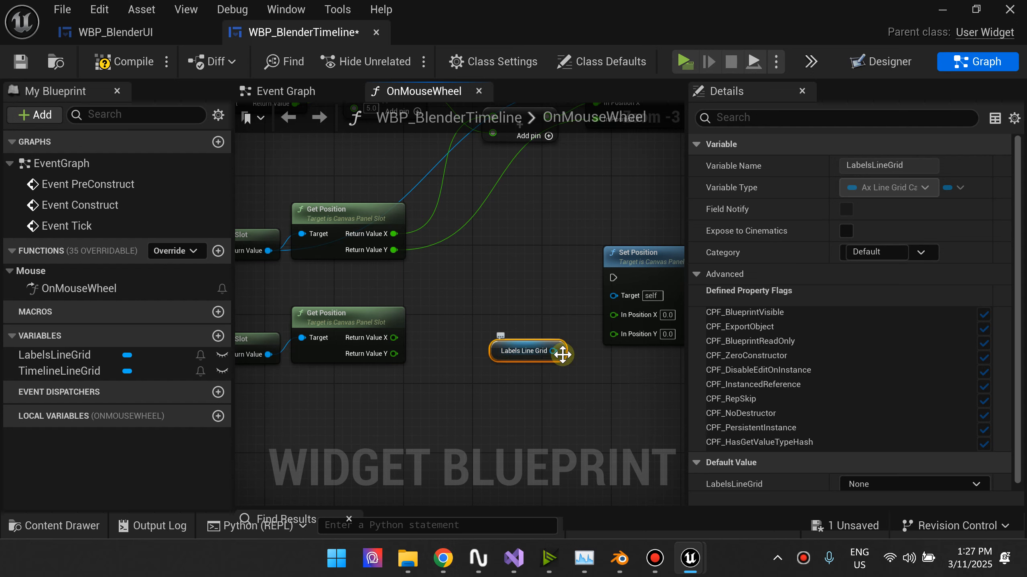
left_click_drag(558, 350, 614, 295)
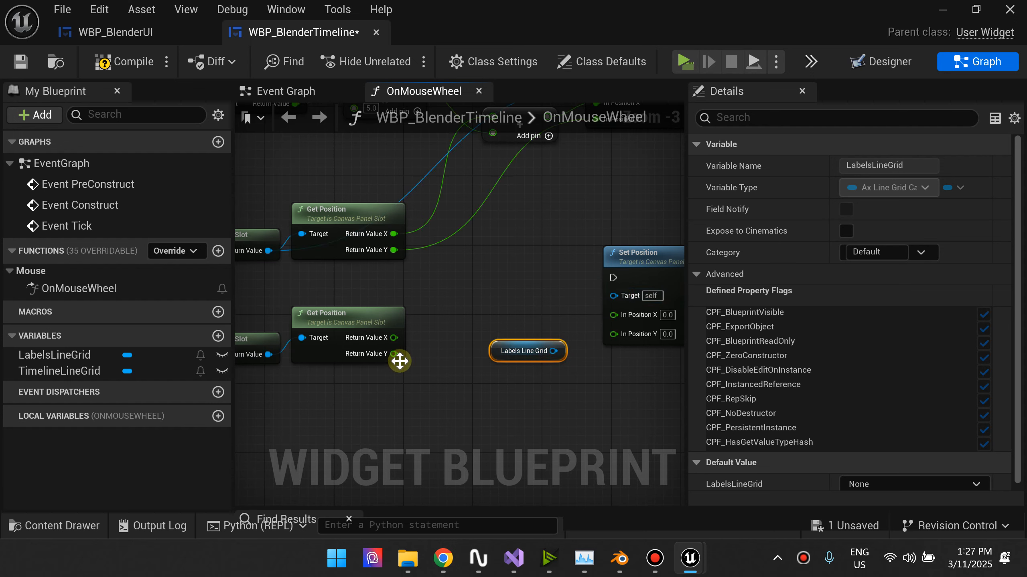
- Connect the lower Get Position's Return Value Y to the duplicated Set Position's In Position Y, and retry wiring Labels Line Grid to Target
left_click_drag(399, 359, 619, 343)
left_click_drag(560, 358, 568, 302)
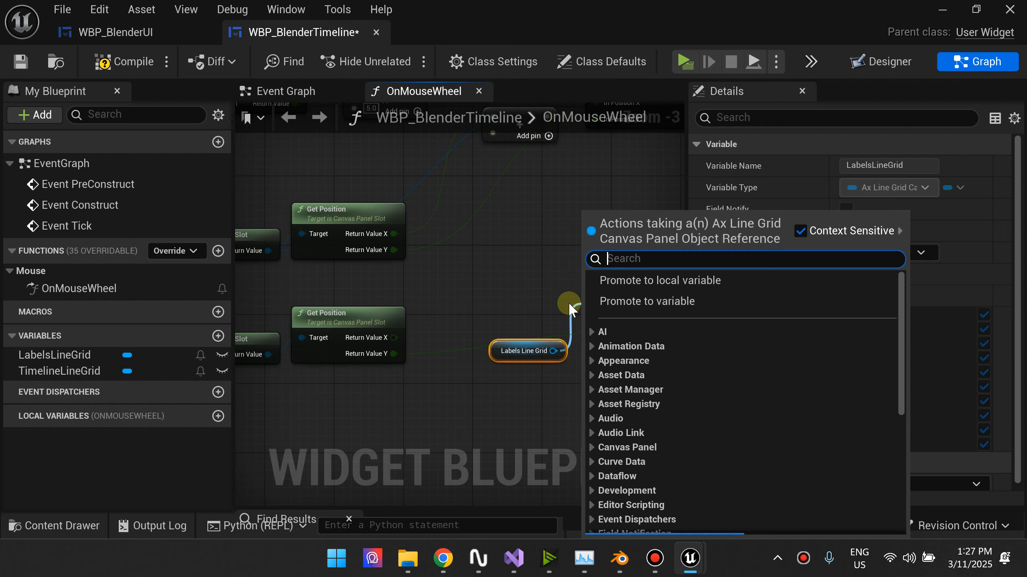
left_click(489, 322)
scroll(508, 288, "down", 2)
right_click_drag(508, 289, 505, 323)
scroll(572, 228, "up", 1)
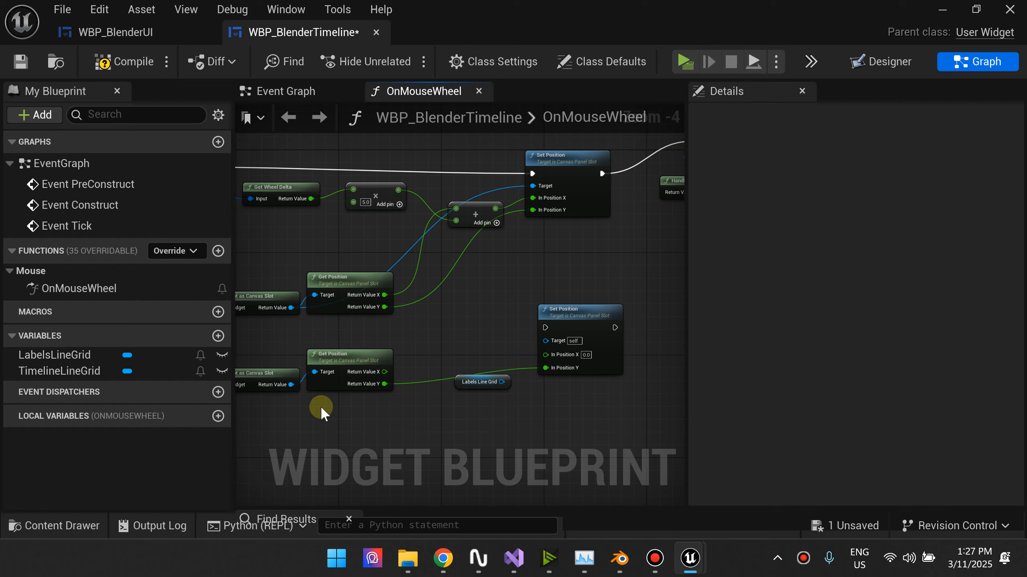
- Add a Set Position node from the lower Slot as Canvas Slot's Return Value and place it beneath the duplicated Set Position
left_click_drag(291, 384, 506, 411)
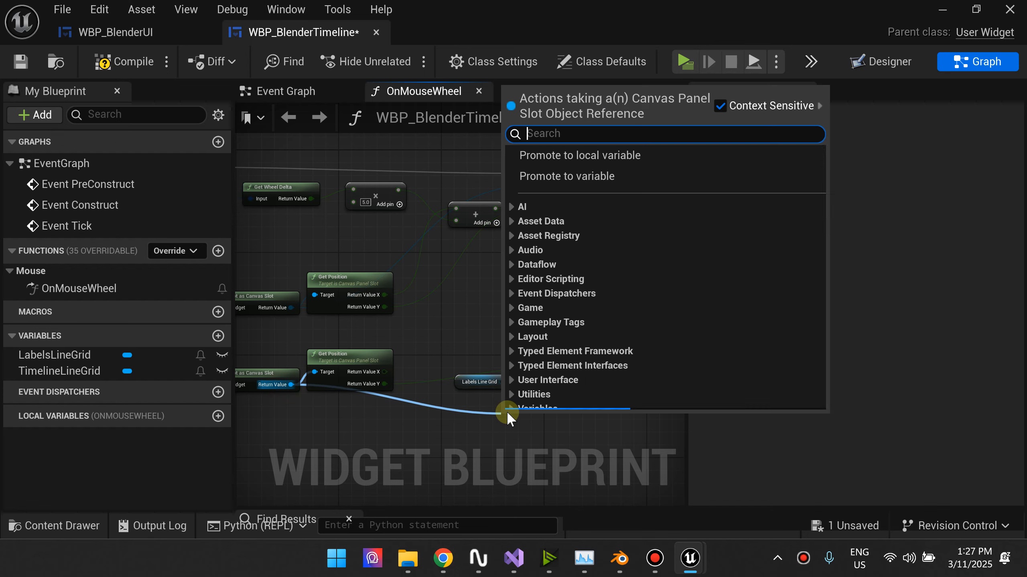
type("Set po")
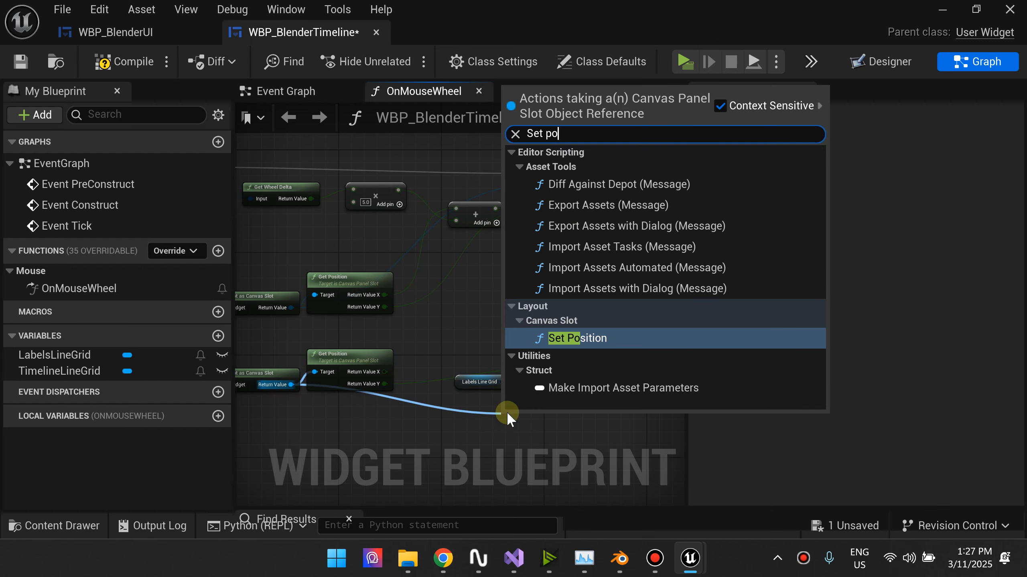
key("Return")
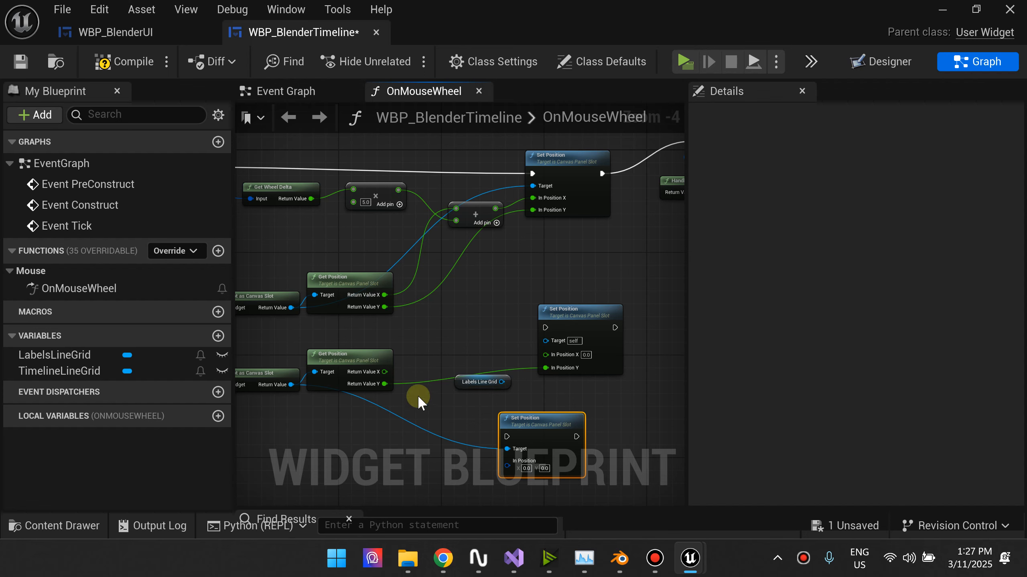
left_click_drag(538, 428, 563, 411)
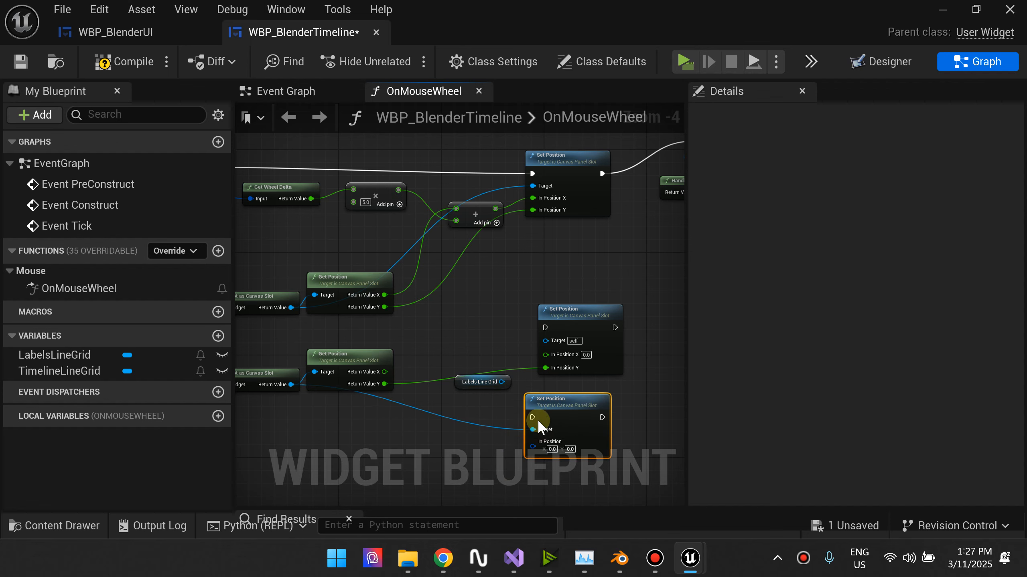
- Connect the lower Slot as Canvas Slot's Return Value to the Target of the duplicated Set Position node
right_click(527, 442)
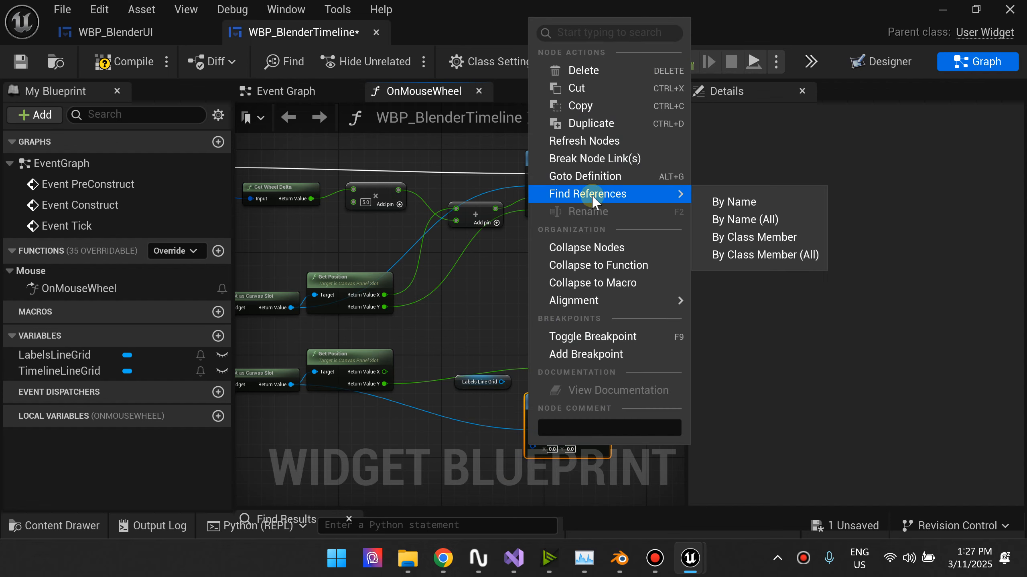
left_click(412, 411)
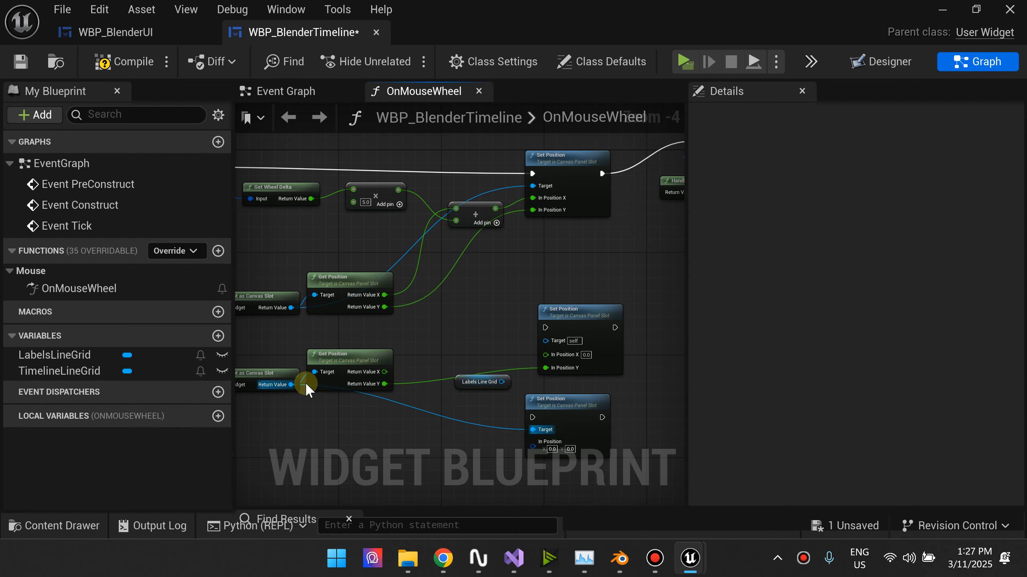
left_click_drag(289, 384, 545, 341)
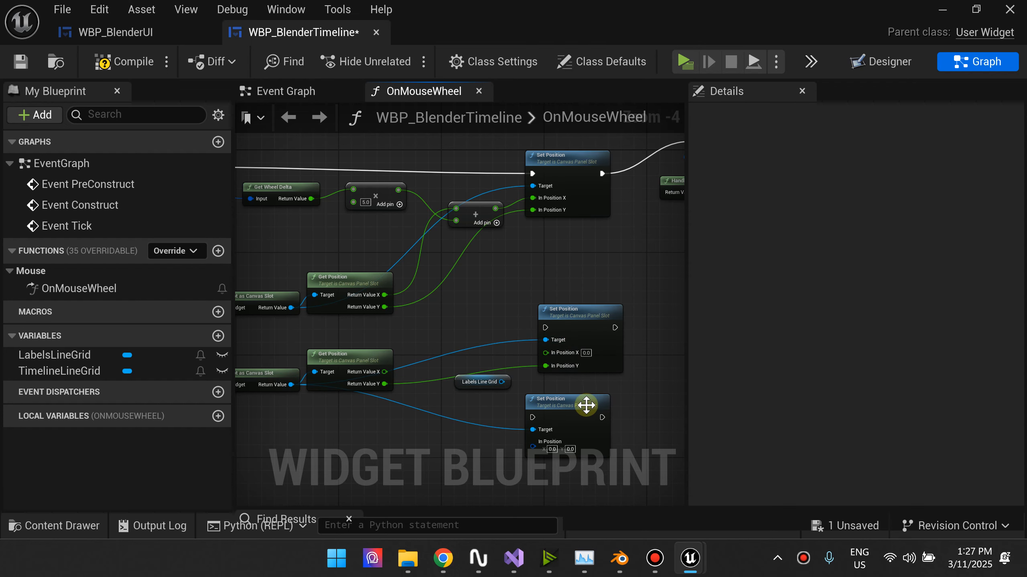
- Delete the extra Set Position node at the bottom of the graph and the unconnected Labels Line Grid reference
left_click(588, 405)
key("Delete")
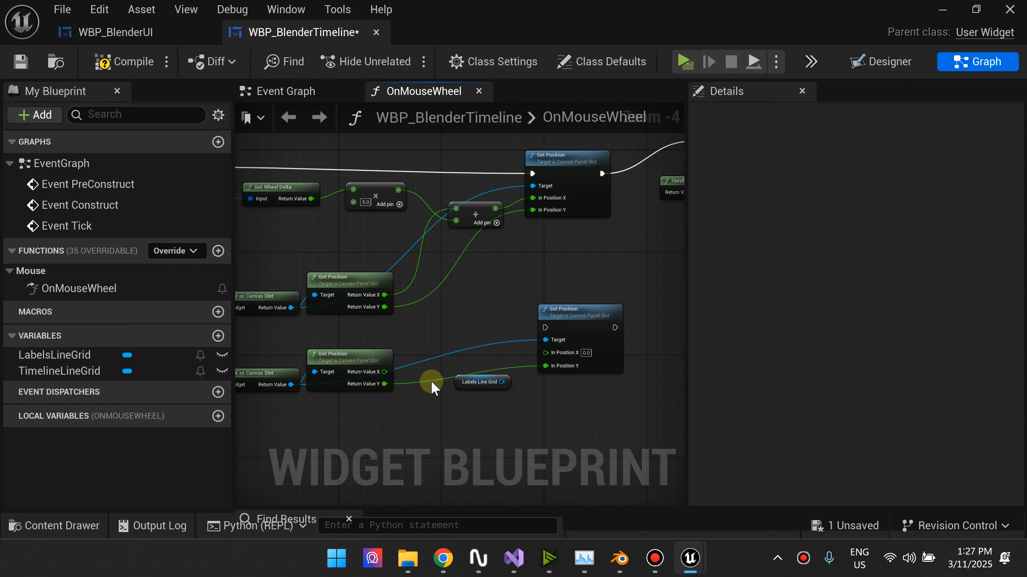
left_click(460, 382)
key("Delete")
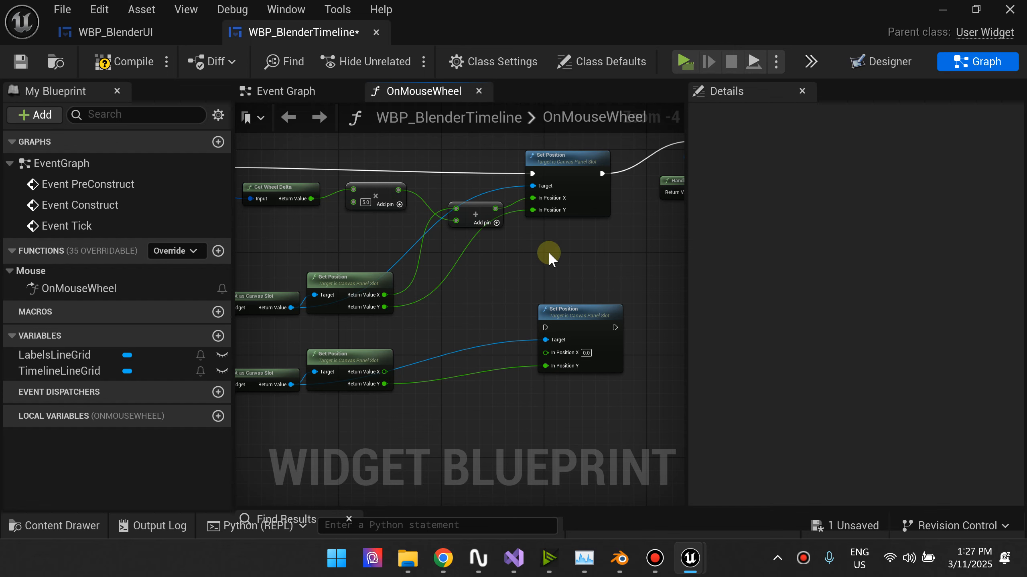
- Connect the addition node's result to the lower Set Position's In Position X and move that node further right
mouse_move(399, 314)
right_mouse_down()
mouse_move(648, 287)
mouse_move(396, 305)
right_mouse_up()
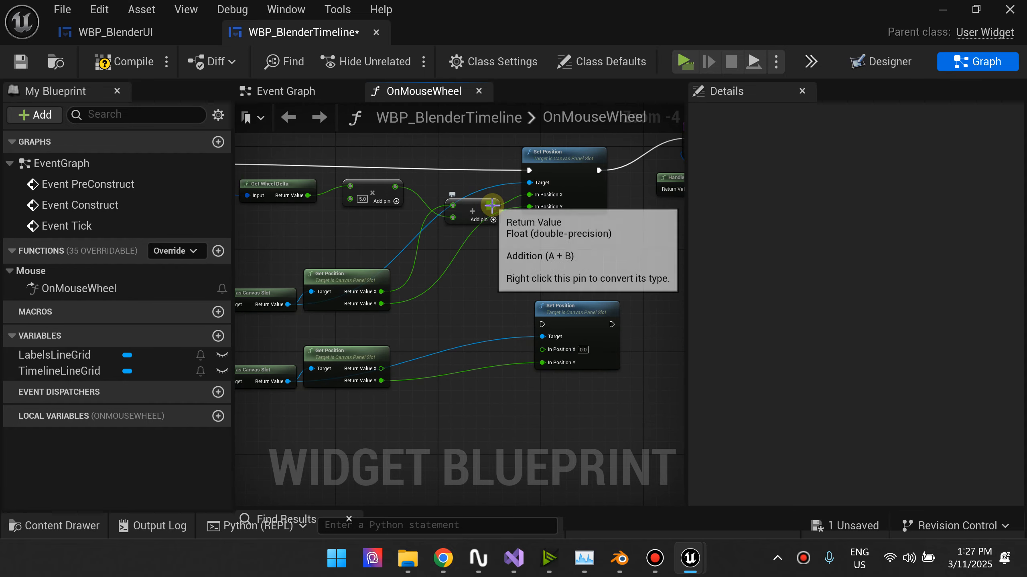
left_click_drag(492, 205, 543, 349)
left_click_drag(595, 330, 644, 325)
- Route execution from the upper Set Position through the lower one to the Return Node, and compile and save the widget blueprint
right_click_drag(625, 266, 477, 297)
left_click_drag(449, 203, 445, 356)
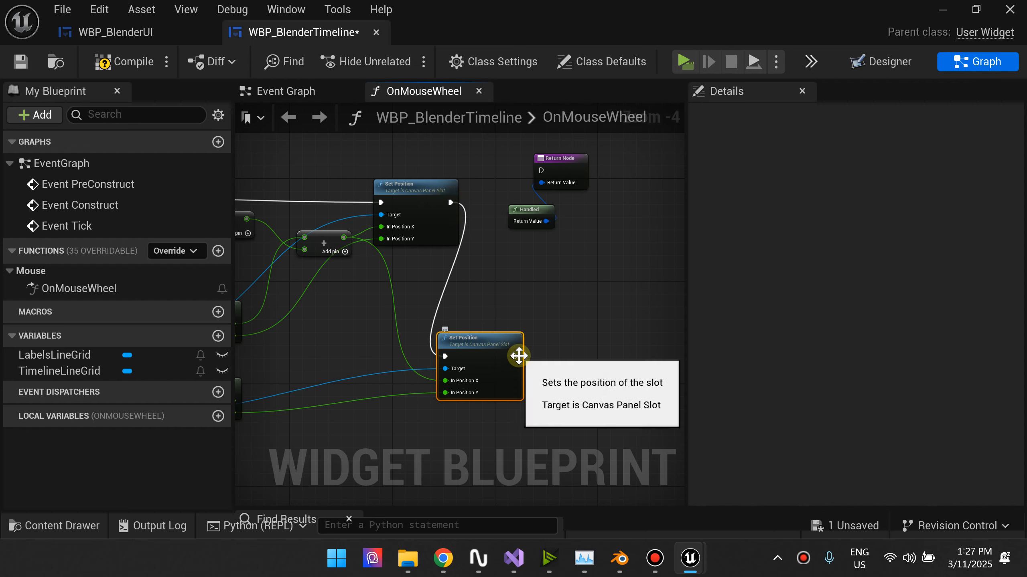
left_click_drag(519, 355, 543, 176)
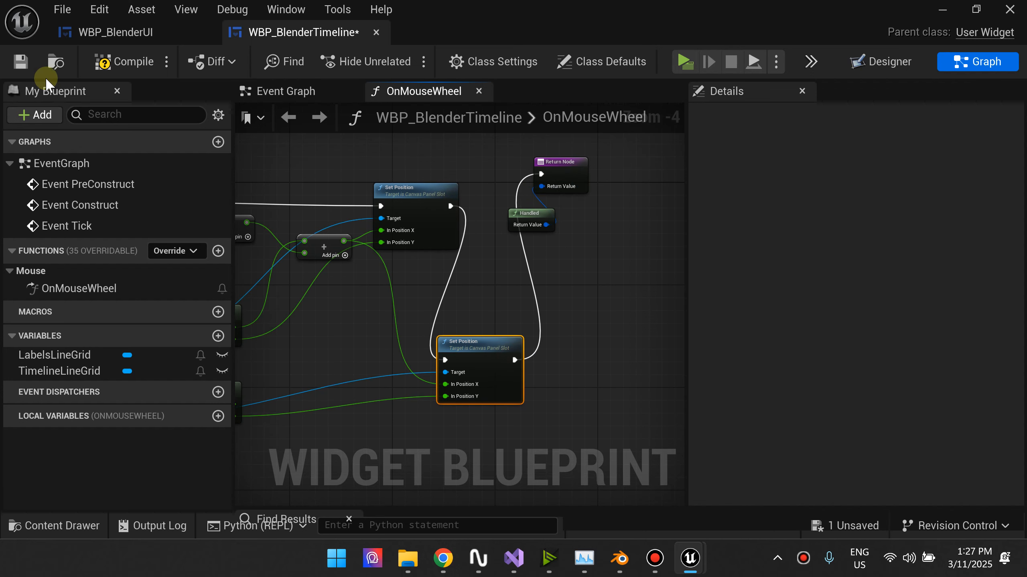
left_click(104, 62)
left_click(18, 65)
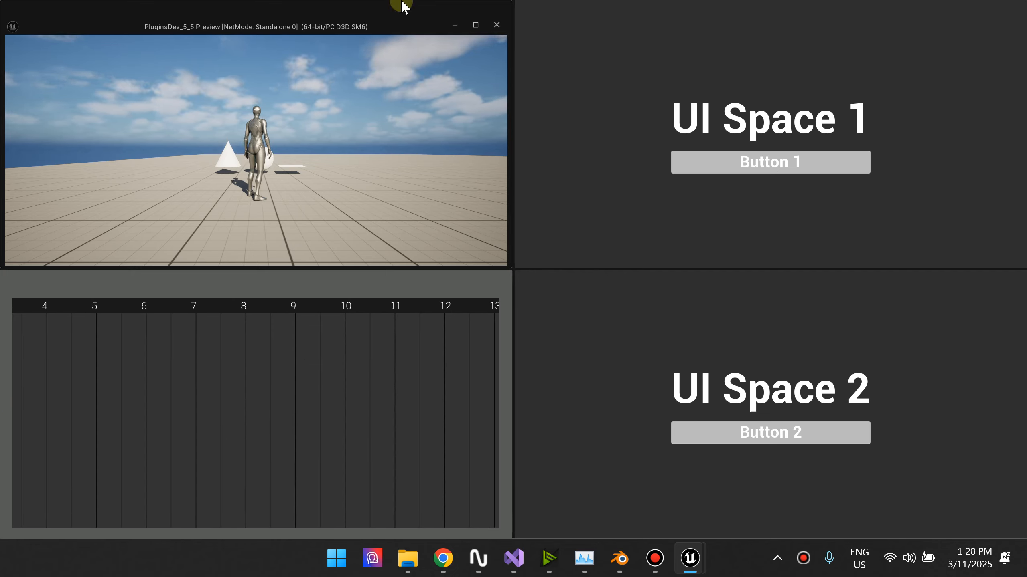
- Close the game preview and inspect the slot settings of the inner Canvas Panel that holds the two line grids
left_click(496, 23)
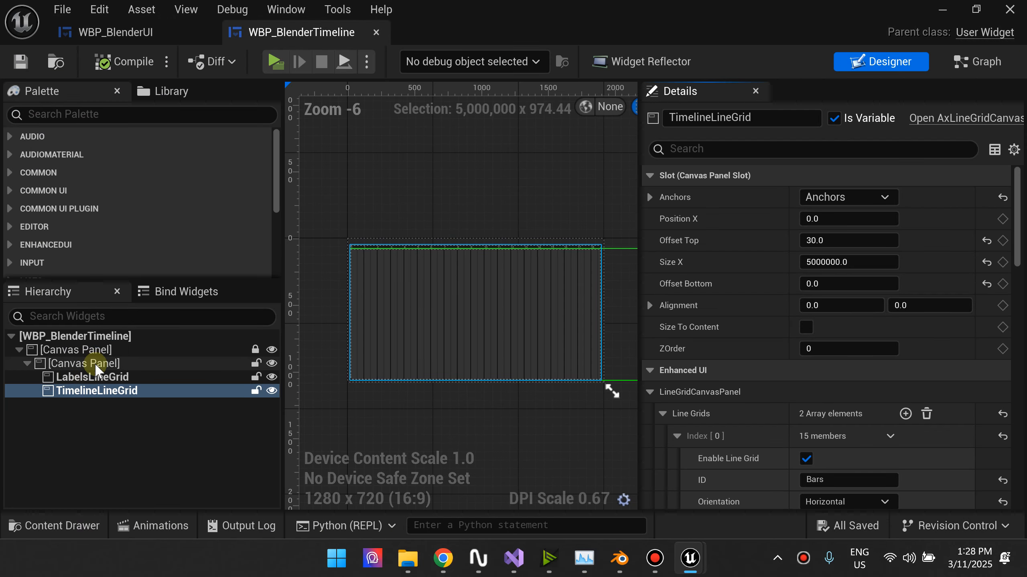
left_click(92, 363)
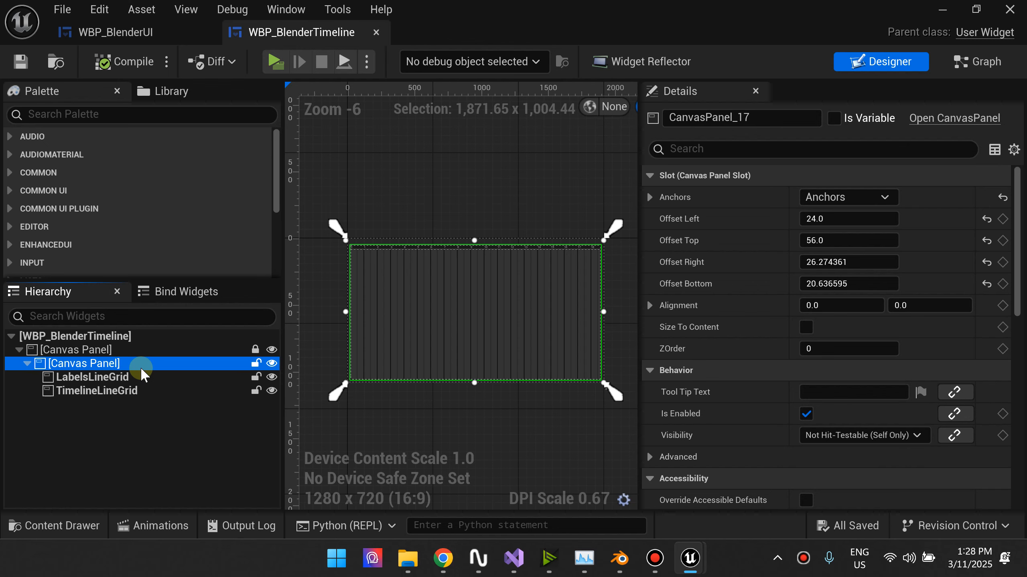
left_click(96, 415)
left_click(79, 363)
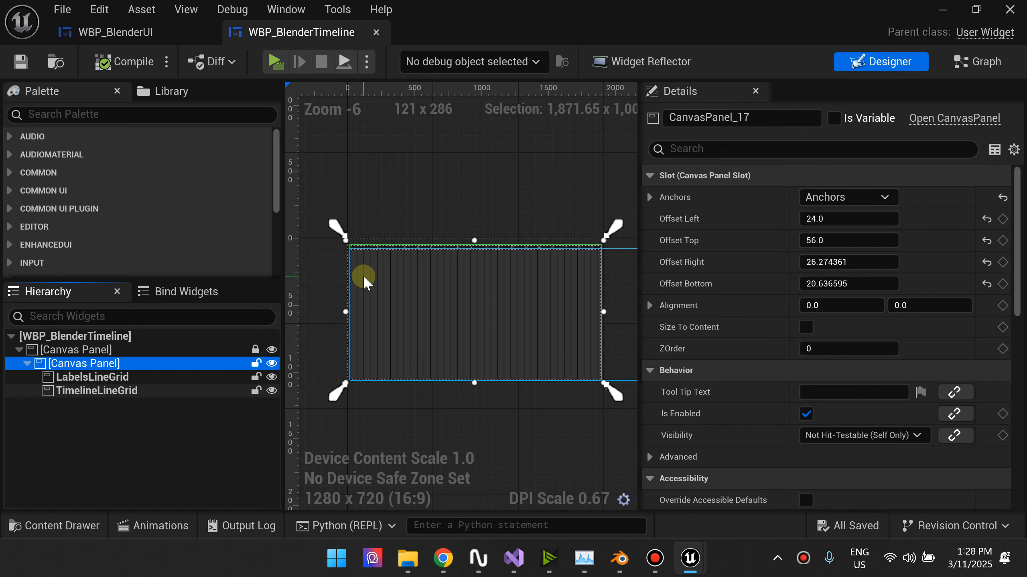
- Run the game preview, test scrolling the timeline in both directions with the mouse wheel, and end the preview
left_click(276, 62)
scroll(397, 404, "down", 5)
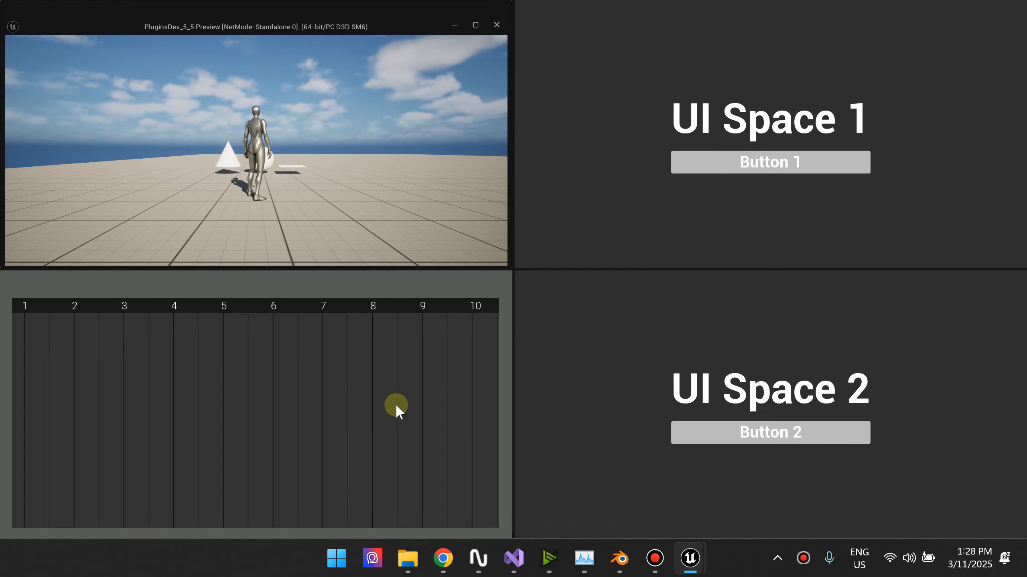
scroll(392, 413, "down", 12)
scroll(390, 429, "up", 3)
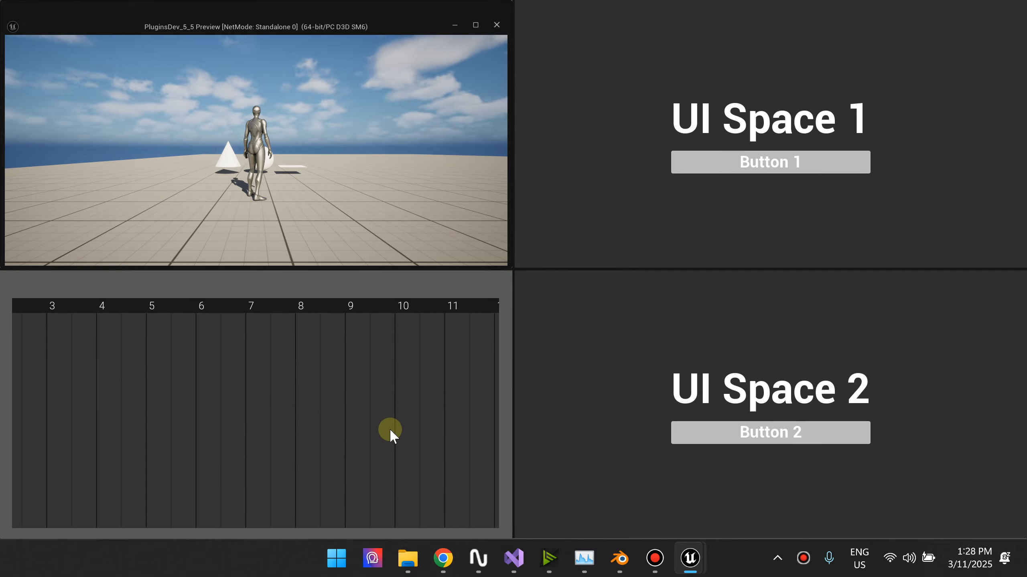
key("Escape")
- Examine the timeline's start up close in the designer and select the root Canvas Panel
scroll(335, 247, "up", 5)
scroll(336, 247, "up", 1)
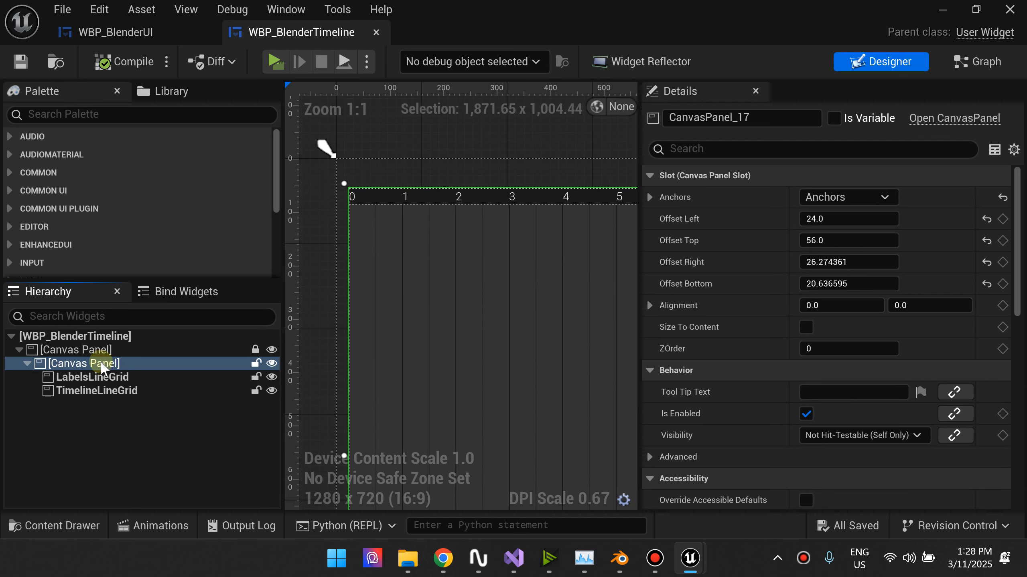
left_click(115, 349)
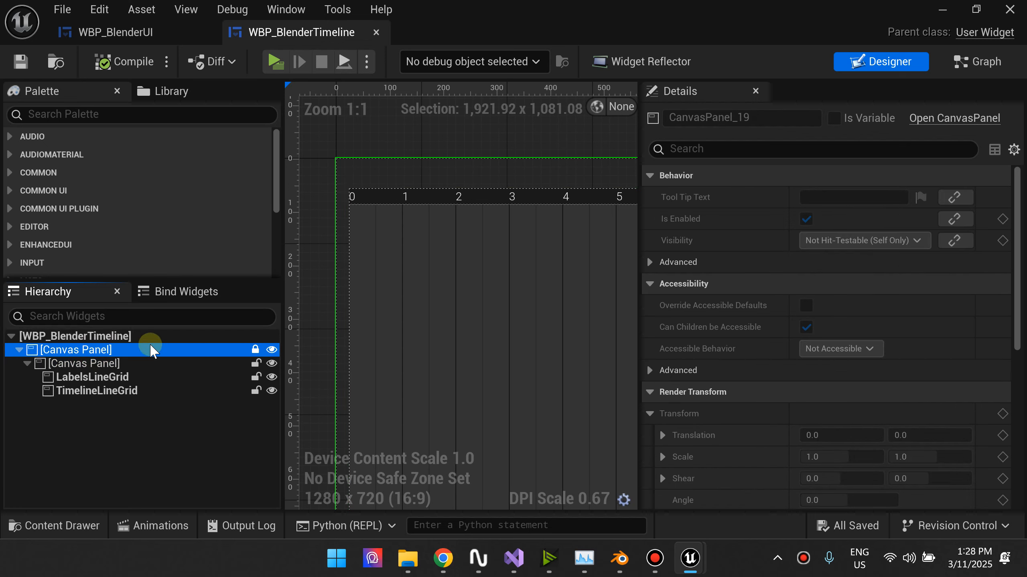